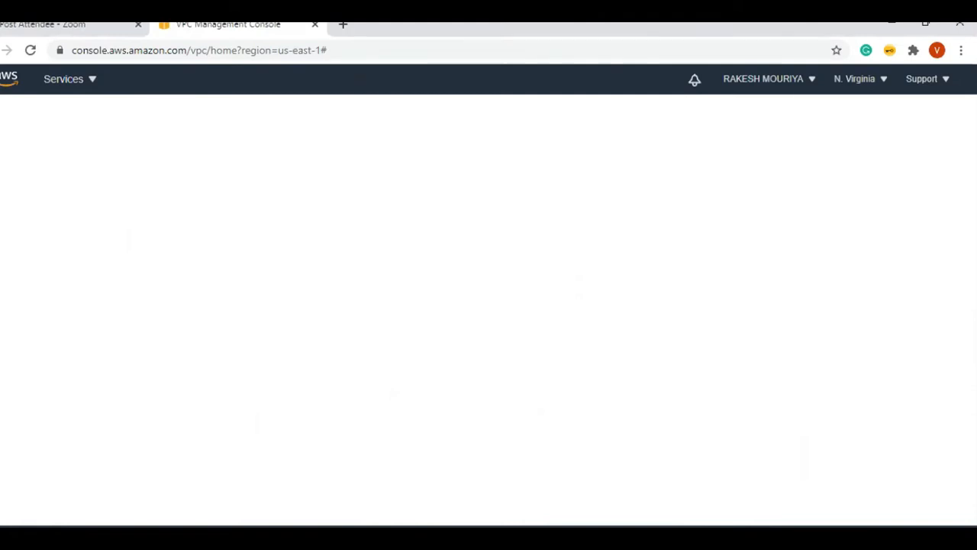
pyautogui.moveTo(244, 174)
pyautogui.mouseDown()
pyautogui.moveTo(962, 126)
pyautogui.moveTo(940, 525)
pyautogui.moveTo(204, 513)
pyautogui.moveTo(194, 177)
pyautogui.moveTo(260, 172)
pyautogui.mouseUp()
pyautogui.moveTo(238, 262); pyautogui.dragTo(259, 321)
pyautogui.moveTo(469, 195); pyautogui.dragTo(516, 319)
pyautogui.moveTo(697, 210)
pyautogui.mouseDown()
pyautogui.moveTo(750, 189)
pyautogui.moveTo(656, 359)
pyautogui.mouseUp()
pyautogui.moveTo(302, 416); pyautogui.dragTo(294, 492)
pyautogui.moveTo(317, 374)
pyautogui.mouseDown()
pyautogui.moveTo(404, 450)
pyautogui.moveTo(348, 477)
pyautogui.mouseUp()
pyautogui.moveTo(283, 312); pyautogui.dragTo(329, 374)
pyautogui.moveTo(279, 347)
pyautogui.mouseDown()
pyautogui.moveTo(348, 323)
pyautogui.moveTo(280, 345)
pyautogui.moveTo(380, 325)
pyautogui.mouseUp()
pyautogui.moveTo(309, 260); pyautogui.dragTo(459, 244)
pyautogui.moveTo(402, 223); pyautogui.dragTo(402, 286)
pyautogui.moveTo(270, 258)
pyautogui.mouseDown()
pyautogui.moveTo(76, 146)
pyautogui.moveTo(107, 96)
pyautogui.moveTo(35, 149)
pyautogui.moveTo(52, 143)
pyautogui.mouseUp()
pyautogui.moveTo(120, 116)
pyautogui.mouseDown()
pyautogui.moveTo(351, 224)
pyautogui.moveTo(421, 222)
pyautogui.mouseUp()
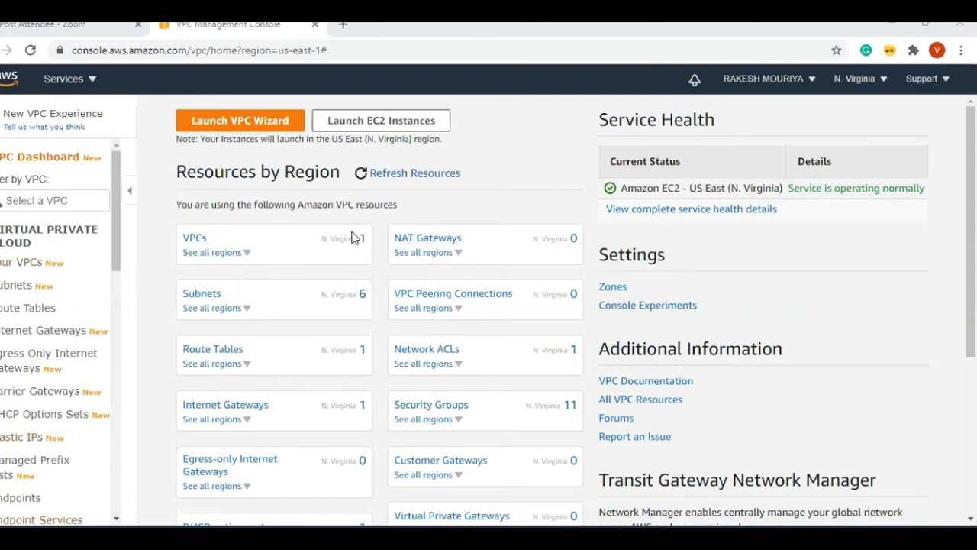
# - Open the list of VPCs and examine the existing VPC's IPv4 CIDR range
pyautogui.click(194, 239)
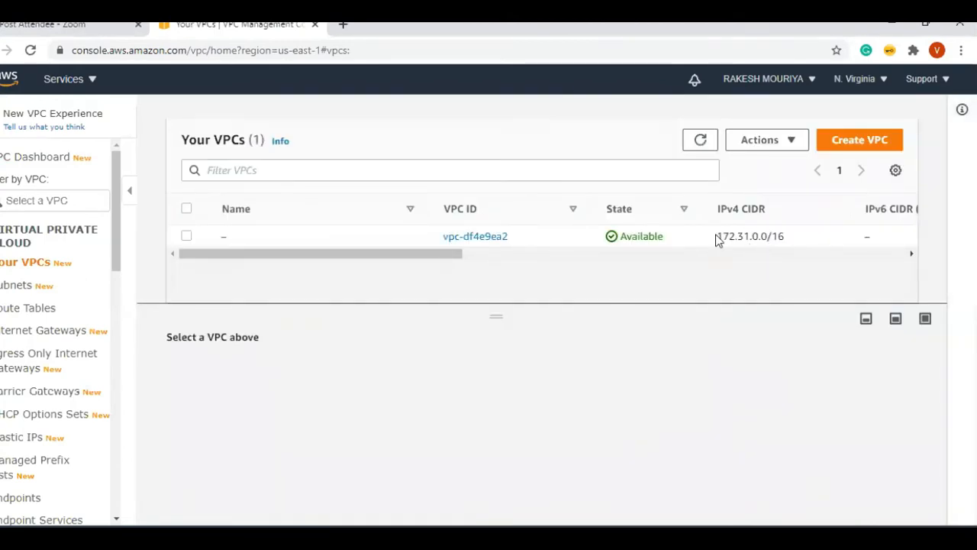
pyautogui.moveTo(720, 233); pyautogui.dragTo(784, 208)
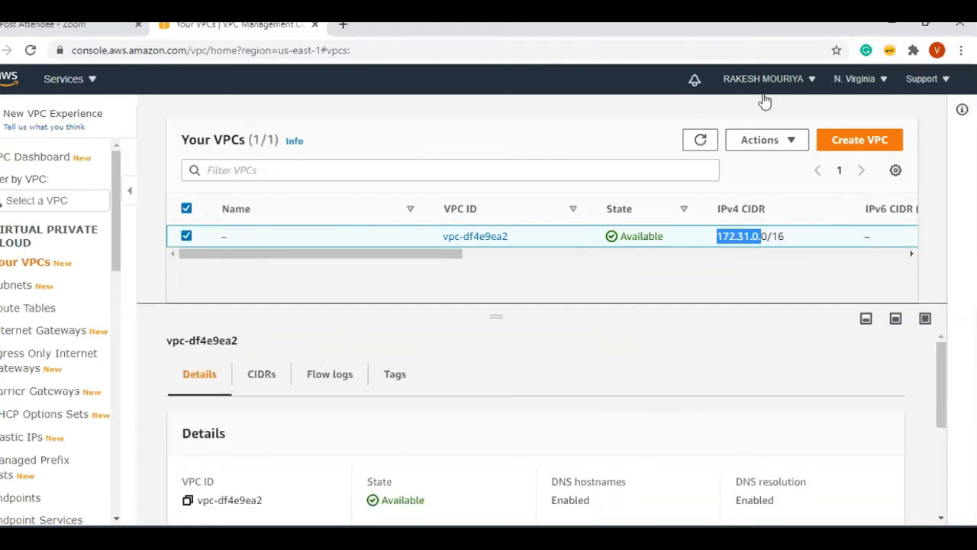
pyautogui.moveTo(114, 264); pyautogui.dragTo(126, 221)
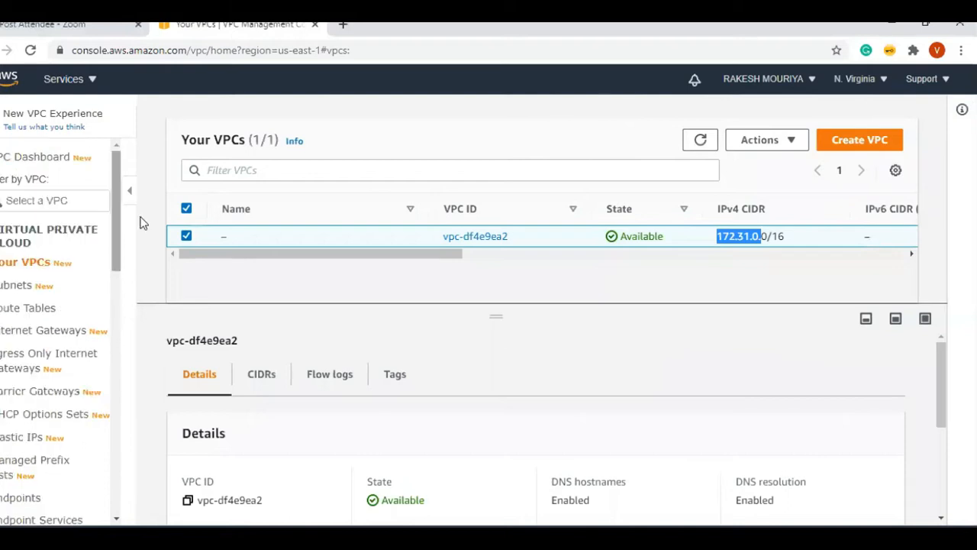
# - Start creating a new VPC and set its name tag to prod-vpc
pyautogui.click(865, 145)
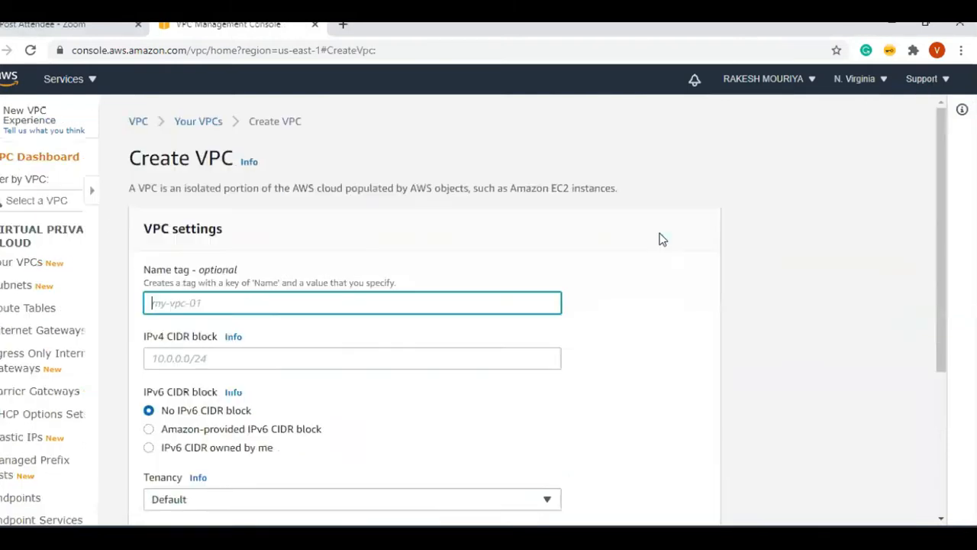
pyautogui.click(130, 307)
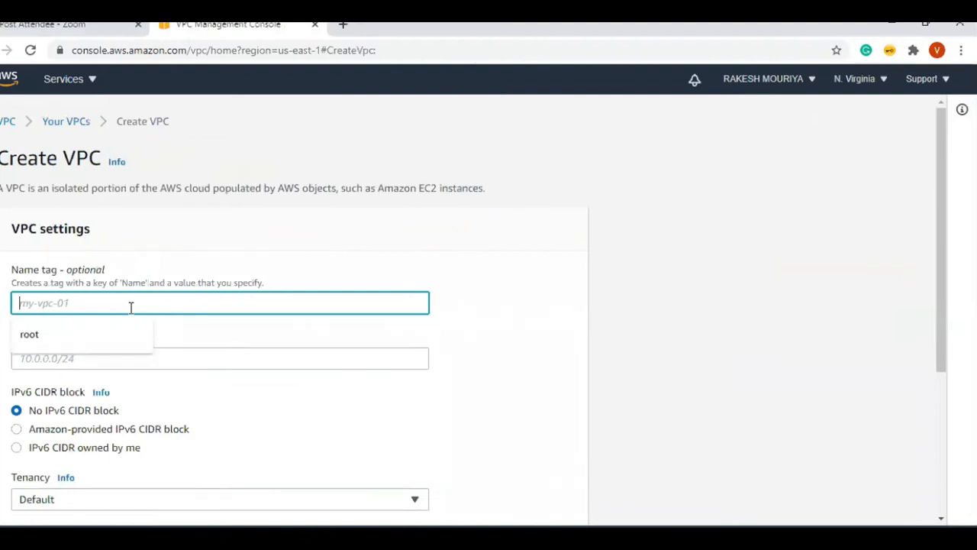
pyautogui.write('prod-vpc')
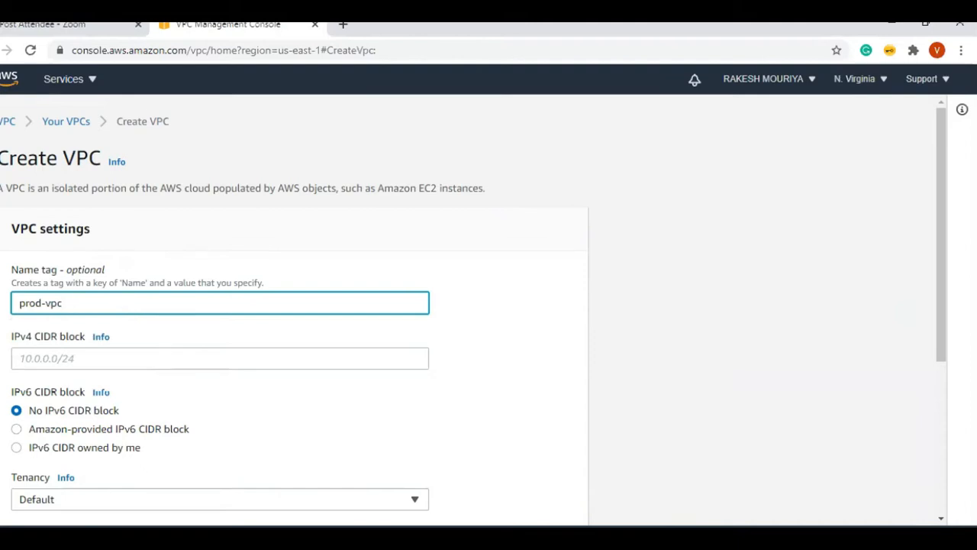
# - Copy the VPC name tag, switch to Notepad++, and replace all text in the "new 2" file with prod-vpc
pyautogui.hotkey('ctrl', 'a')
pyautogui.hotkey('ctrl', 'c')
pyautogui.hotkey('alt', 'Tab')
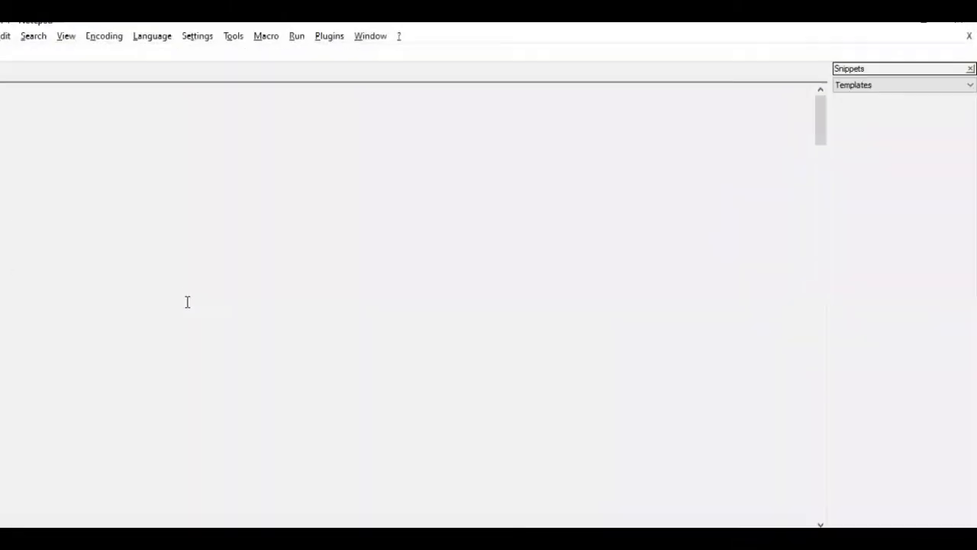
pyautogui.hotkey('ctrl', 'Tab')
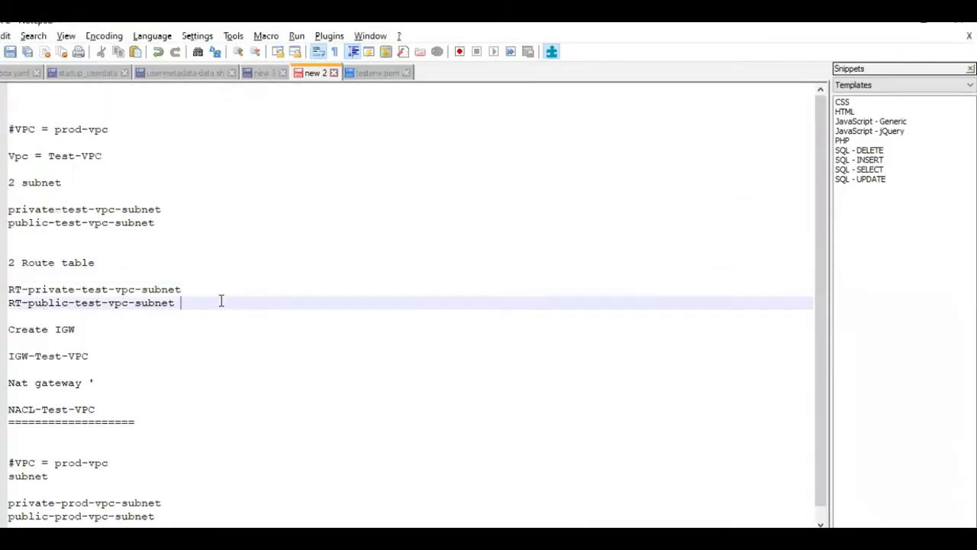
pyautogui.hotkey('ctrl', 'a')
pyautogui.press('Delete')
pyautogui.hotkey('ctrl', 'v')
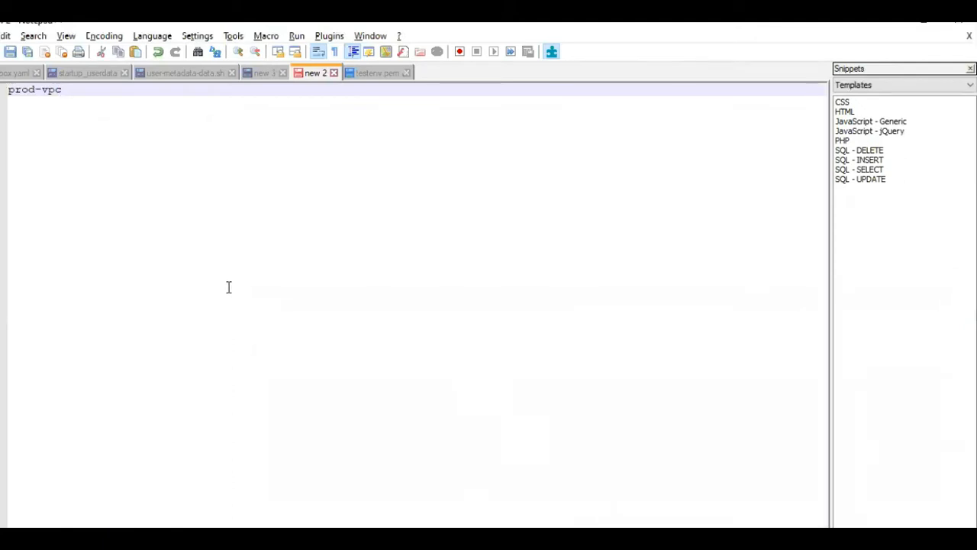
pyautogui.hotkey('alt', 'Tab')
# - In the AWS console, set the VPC's IPv4 CIDR block to 10.0.0.0/16 and choose no IPv6 CIDR block
pyautogui.scroll(-2, 65, 253)
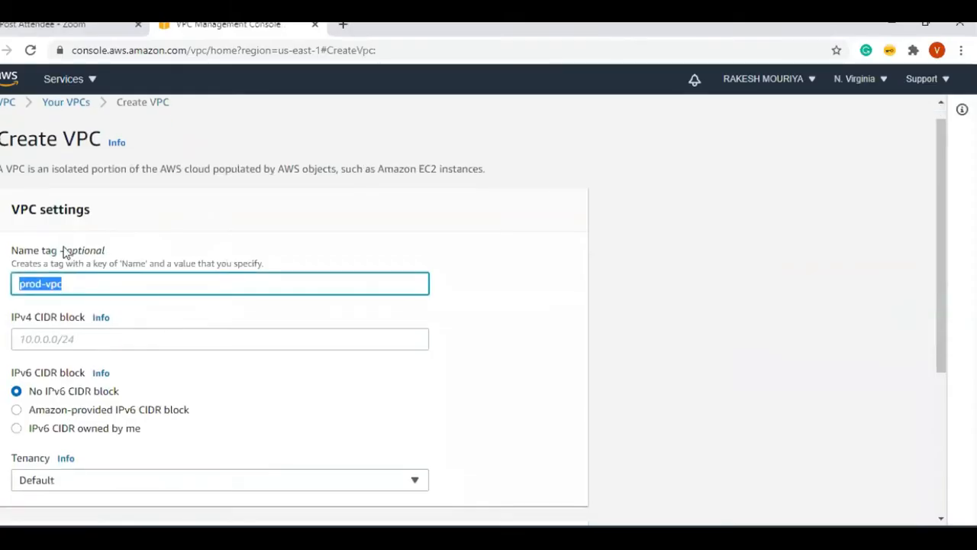
pyautogui.click(43, 210)
pyautogui.write('10.')
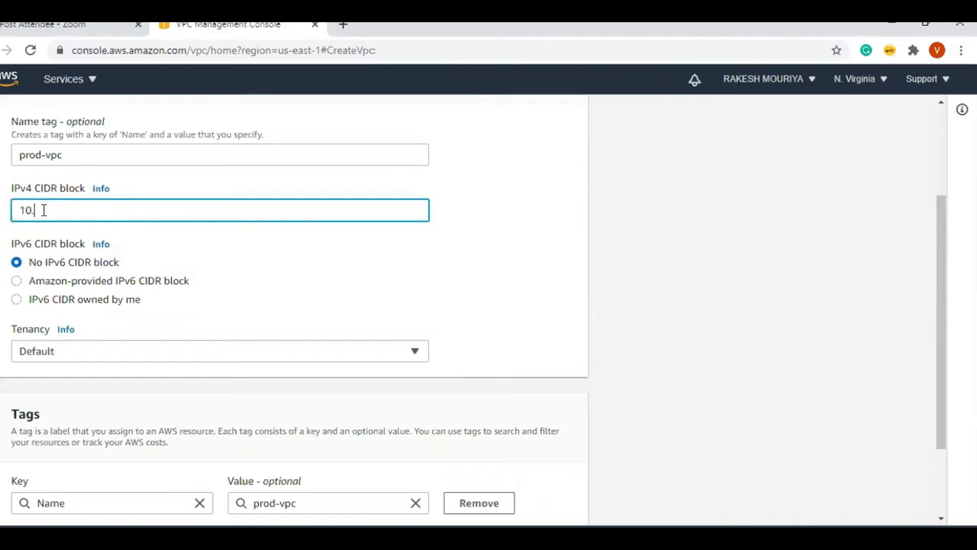
pyautogui.write('0.0.0/16')
pyautogui.click(36, 268)
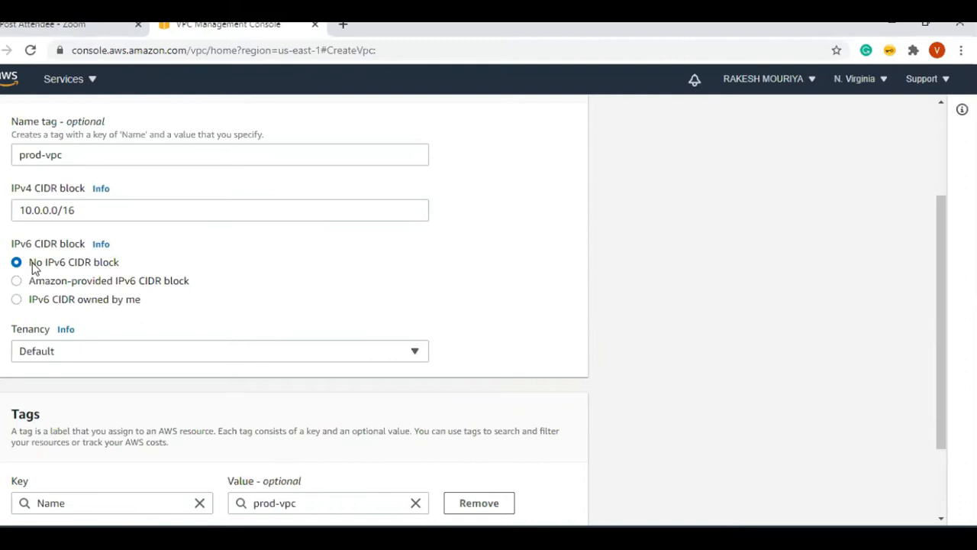
pyautogui.scroll(-1, 19, 174)
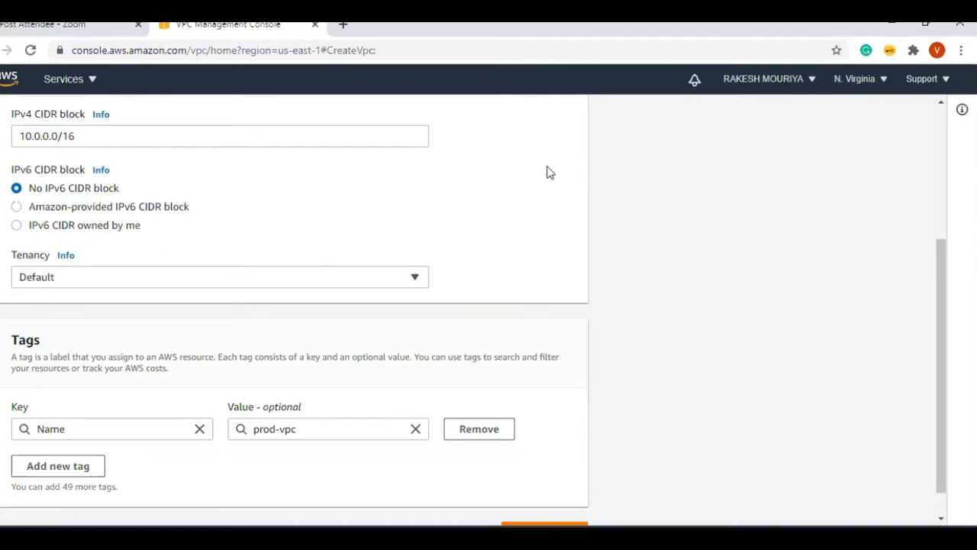
pyautogui.moveTo(515, 183)
pyautogui.mouseDown()
pyautogui.moveTo(432, 277)
pyautogui.moveTo(425, 200)
pyautogui.mouseUp()
pyautogui.moveTo(233, 343); pyautogui.dragTo(647, 329)
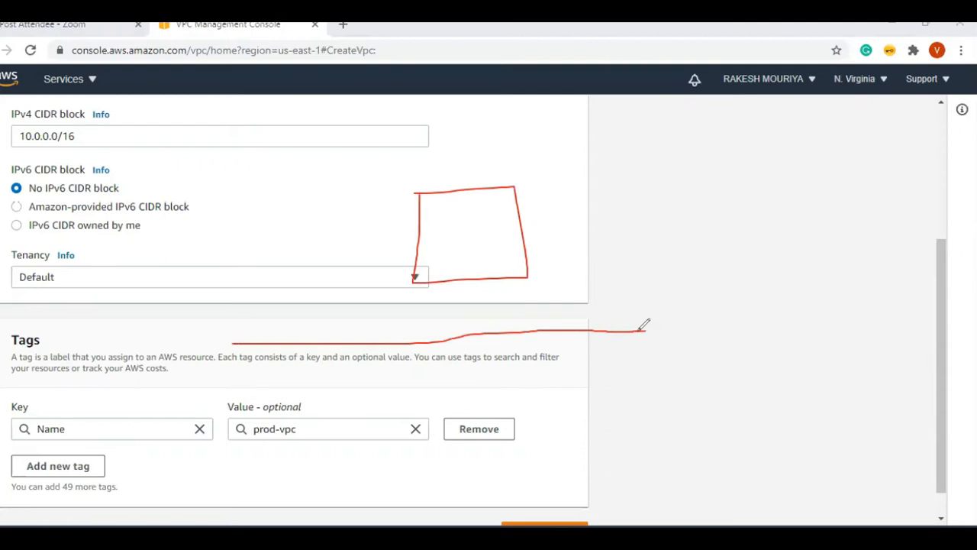
pyautogui.moveTo(244, 328); pyautogui.dragTo(246, 363)
pyautogui.moveTo(620, 319)
pyautogui.mouseDown()
pyautogui.moveTo(655, 328)
pyautogui.moveTo(628, 345)
pyautogui.mouseUp()
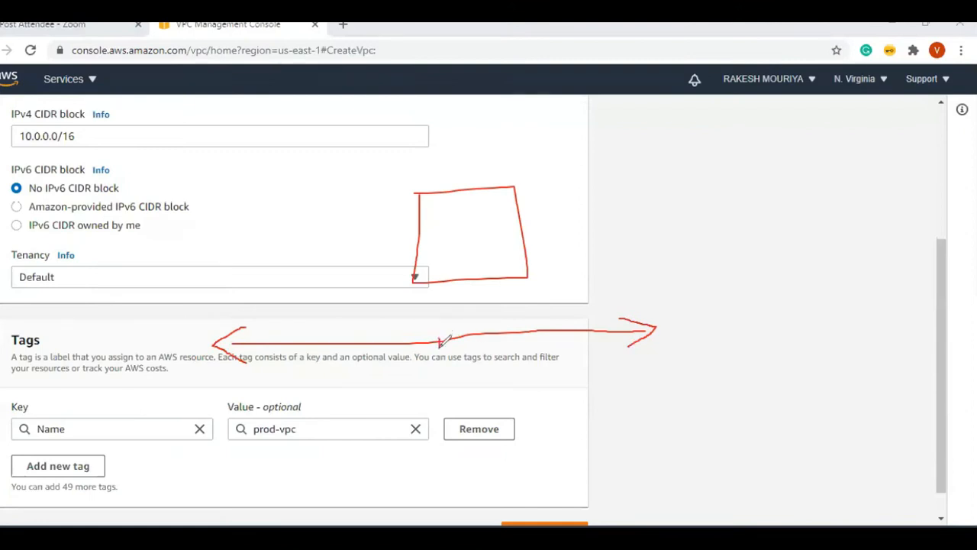
pyautogui.moveTo(440, 336)
pyautogui.mouseDown()
pyautogui.moveTo(440, 348)
pyautogui.moveTo(458, 357)
pyautogui.moveTo(474, 348)
pyautogui.mouseUp()
pyautogui.moveTo(42, 259)
pyautogui.mouseDown()
pyautogui.moveTo(2, 264)
pyautogui.moveTo(77, 303)
pyautogui.moveTo(34, 260)
pyautogui.moveTo(185, 203)
pyautogui.moveTo(155, 246)
pyautogui.mouseUp()
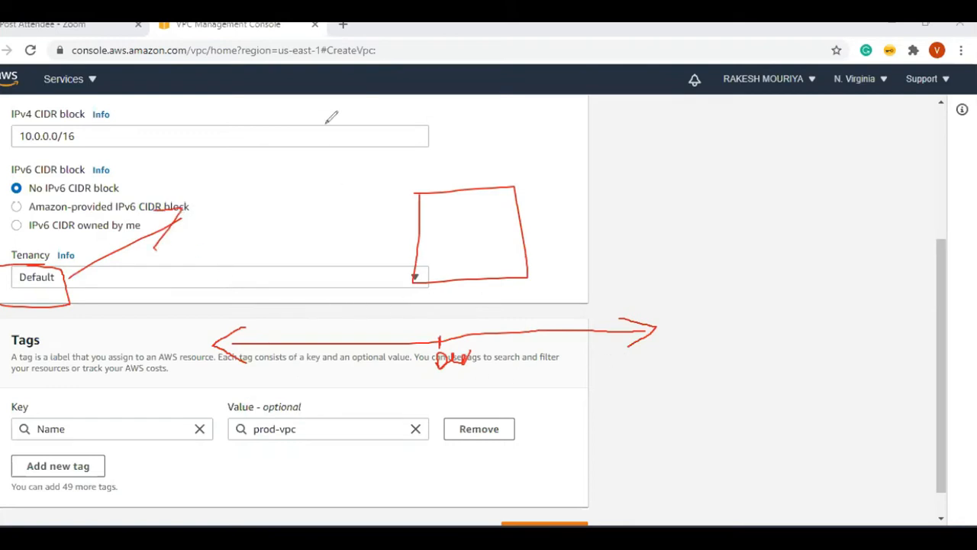
# - Switch the VPC's tenancy to Dedicated and back to Default
pyautogui.click(46, 278)
pyautogui.click(47, 320)
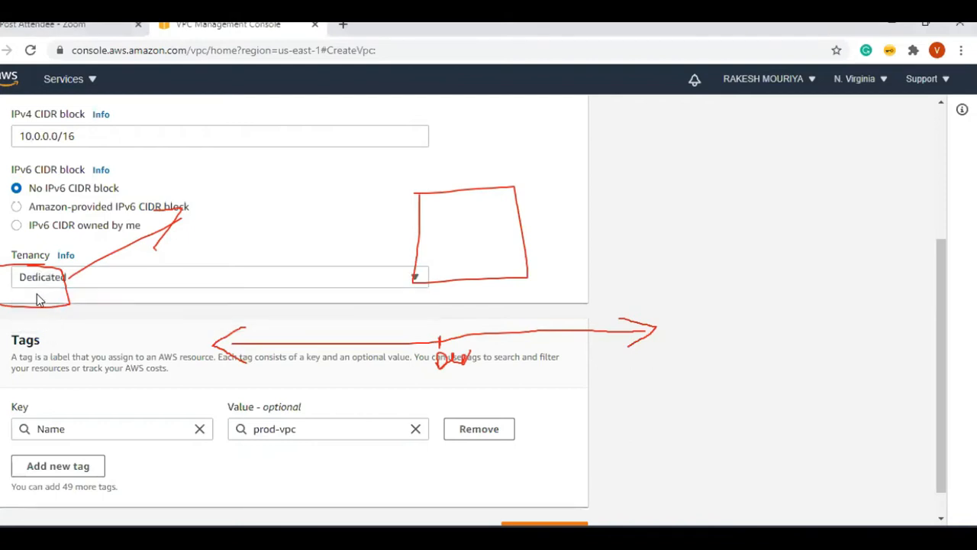
pyautogui.click(108, 284)
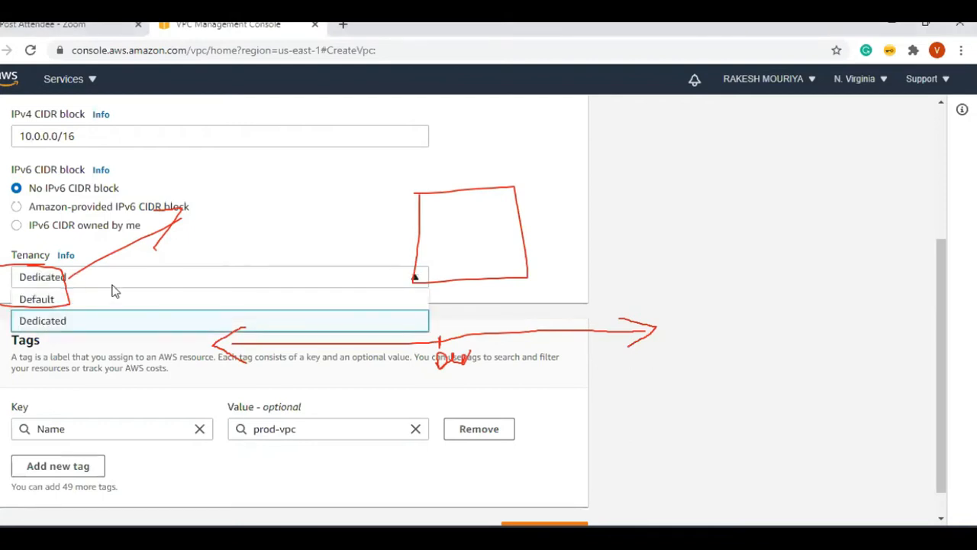
pyautogui.click(107, 297)
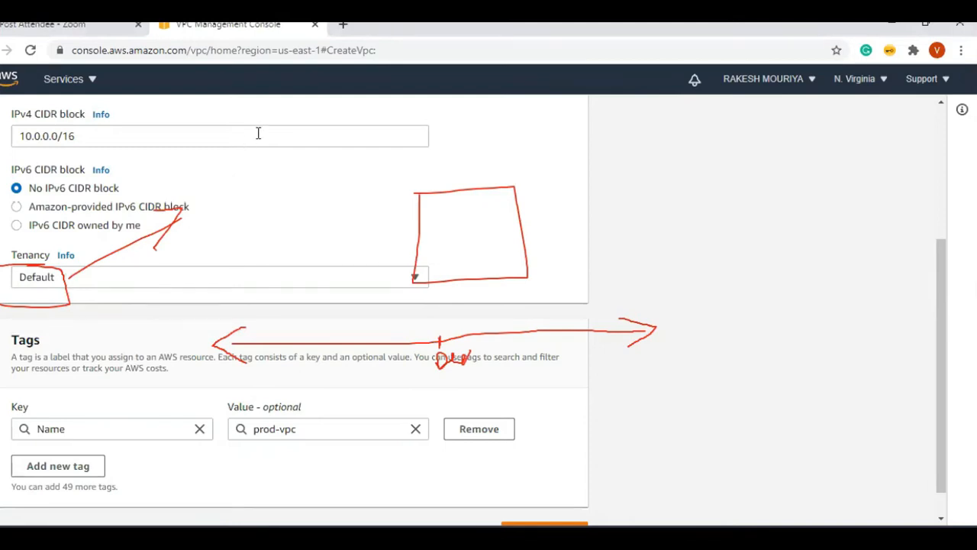
pyautogui.click(587, 180)
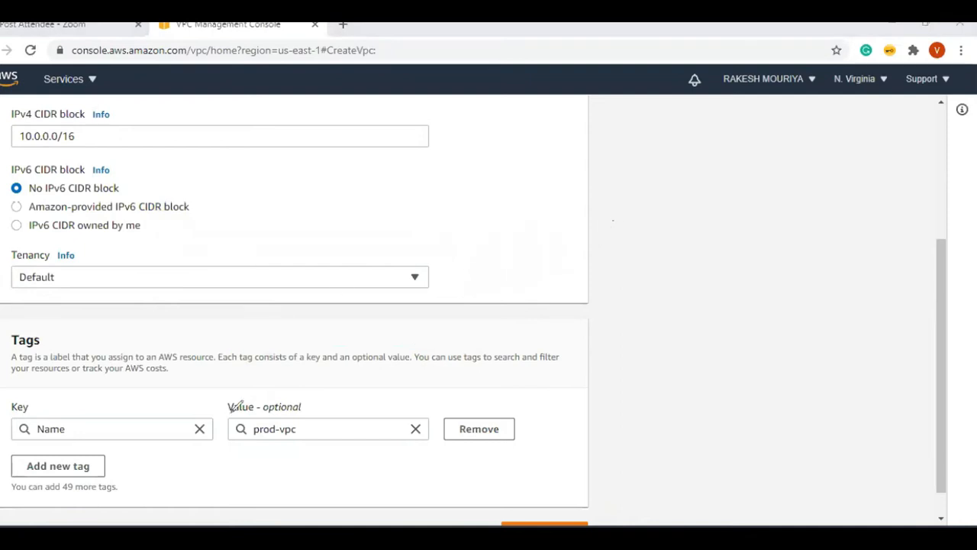
pyautogui.moveTo(128, 400)
pyautogui.mouseDown()
pyautogui.moveTo(20, 446)
pyautogui.moveTo(98, 411)
pyautogui.mouseUp()
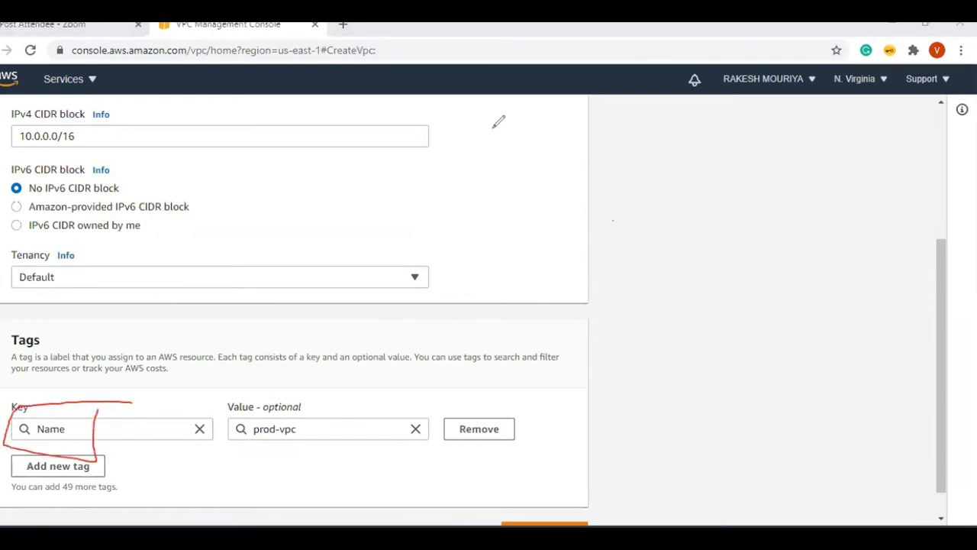
# - Create the prod-vpc VPC with the entered settings
pyautogui.scroll(-1, 539, 491)
pyautogui.click(539, 498)
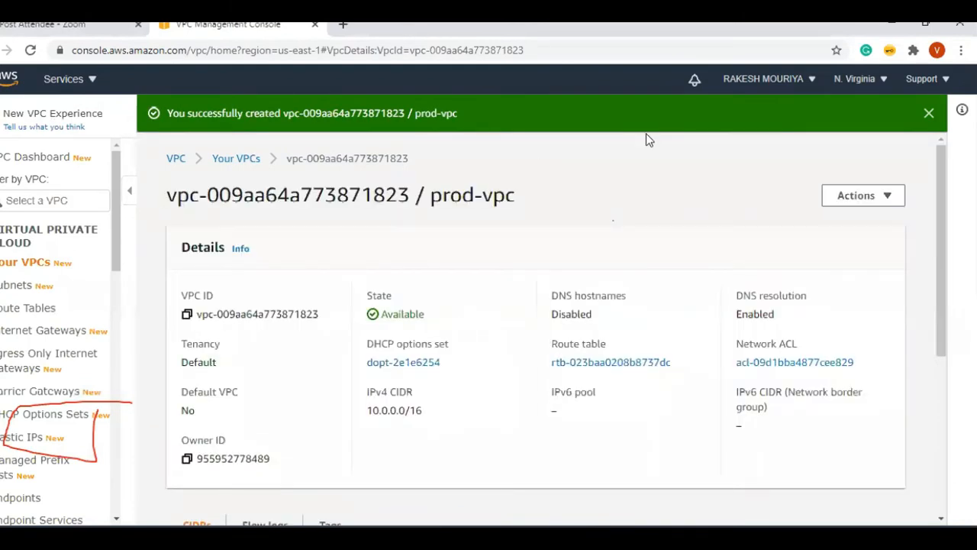
# - Open the subnets list and examine which VPC each subnet belongs to
pyautogui.click(17, 286)
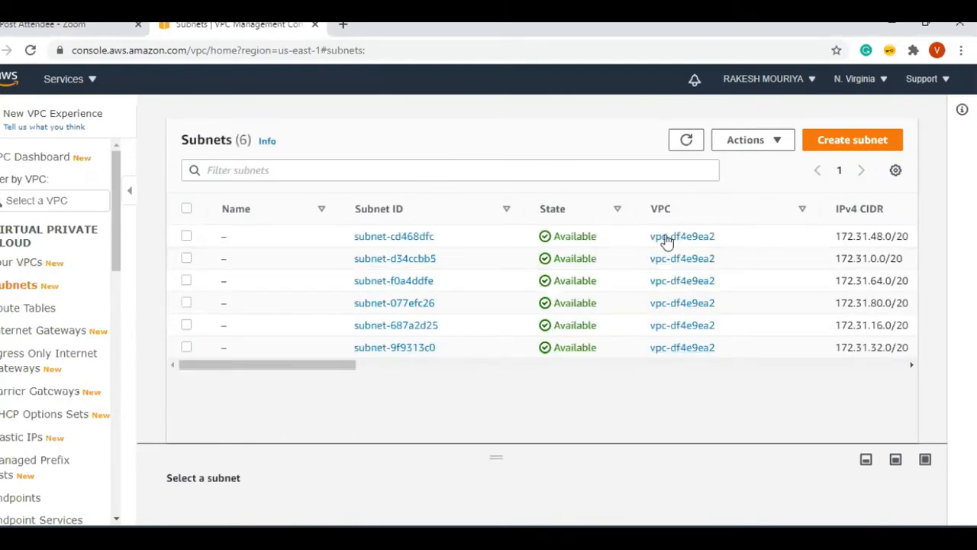
pyautogui.moveTo(315, 367); pyautogui.dragTo(480, 387)
pyautogui.hscroll(-7, 480, 387)
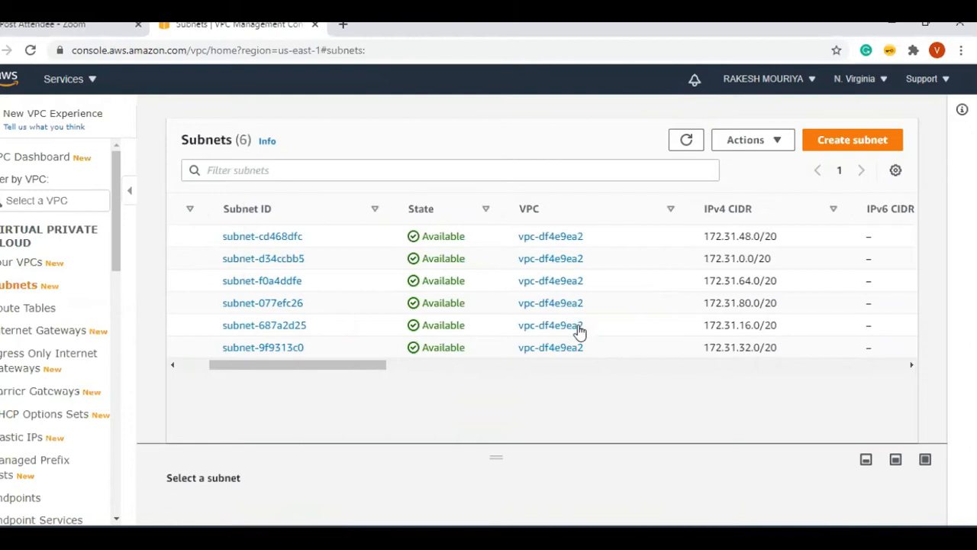
# - Copy prod-vpc's VPC ID and record it in the Notepad++ notes as "prod-vpc = vpc-009aa64a773871823"
pyautogui.click(26, 262)
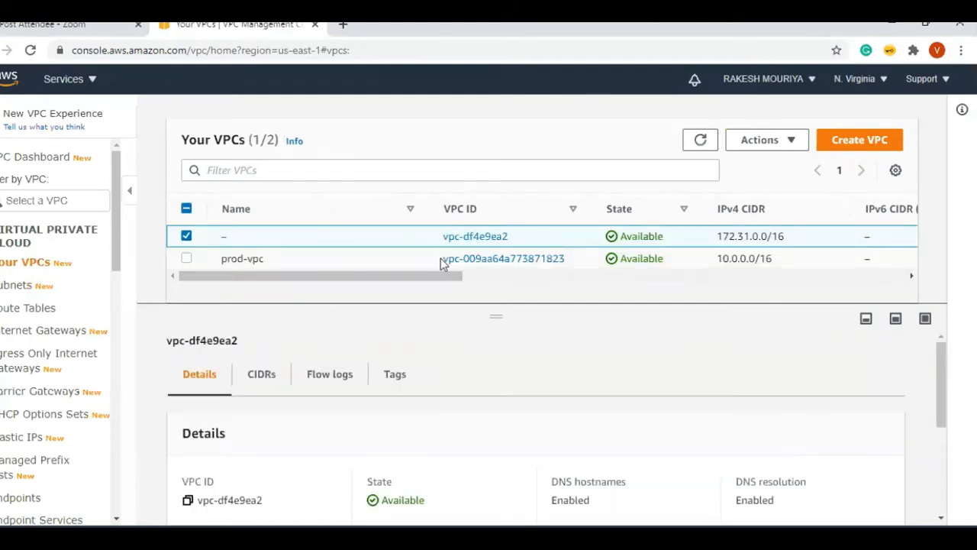
pyautogui.moveTo(443, 258); pyautogui.dragTo(451, 294)
pyautogui.hotkey('ctrl', 'c')
pyautogui.click(186, 258)
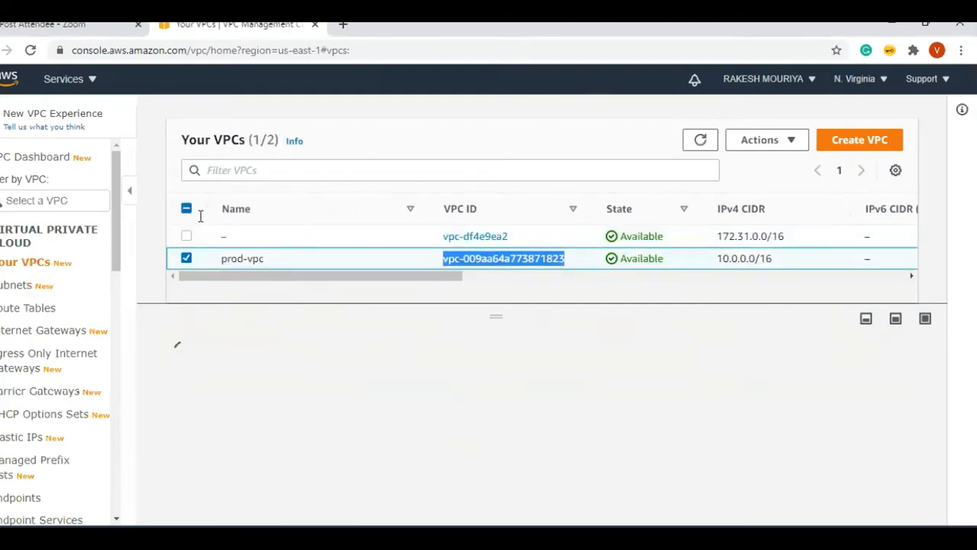
pyautogui.hotkey('alt', 'Tab')
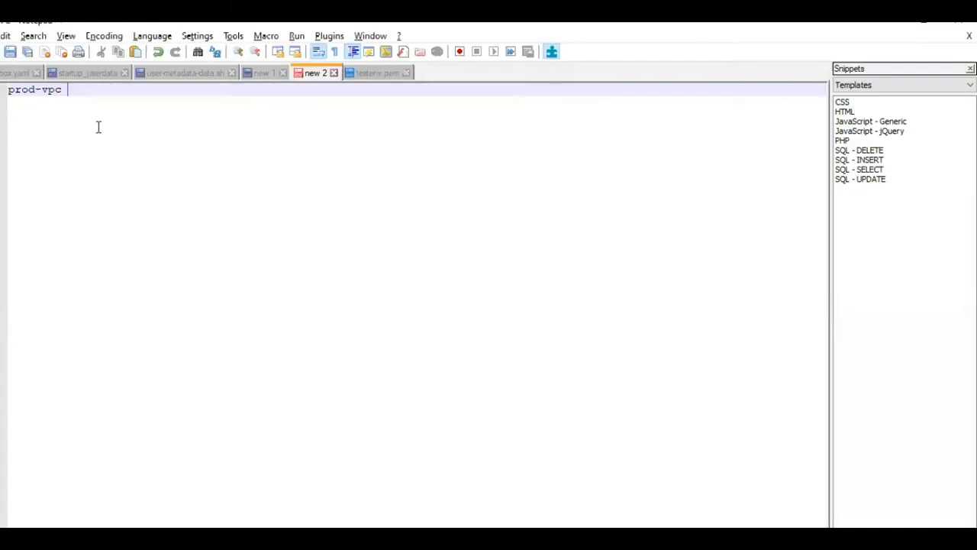
pyautogui.hotkey('ctrl', 'v')
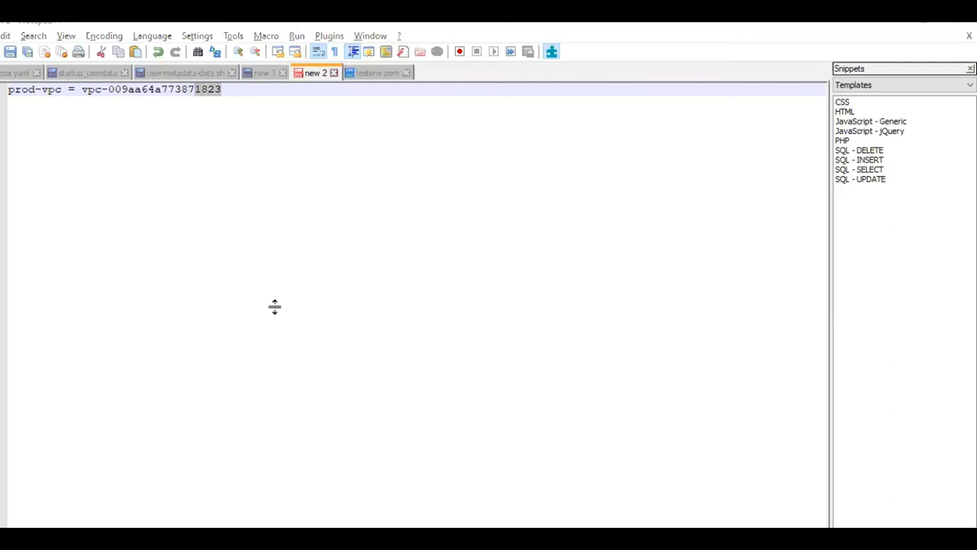
# - In the AWS console, review the subnets' VPCs, and list the route tables sorted by VPC ID with each full VPC name shown
pyautogui.hotkey('alt', 'Tab')
pyautogui.click(27, 294)
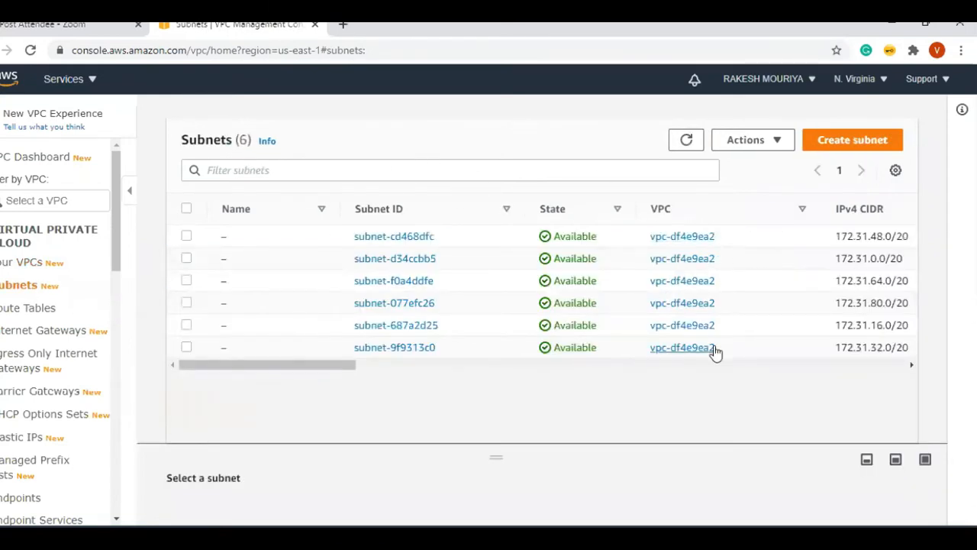
pyautogui.click(43, 313)
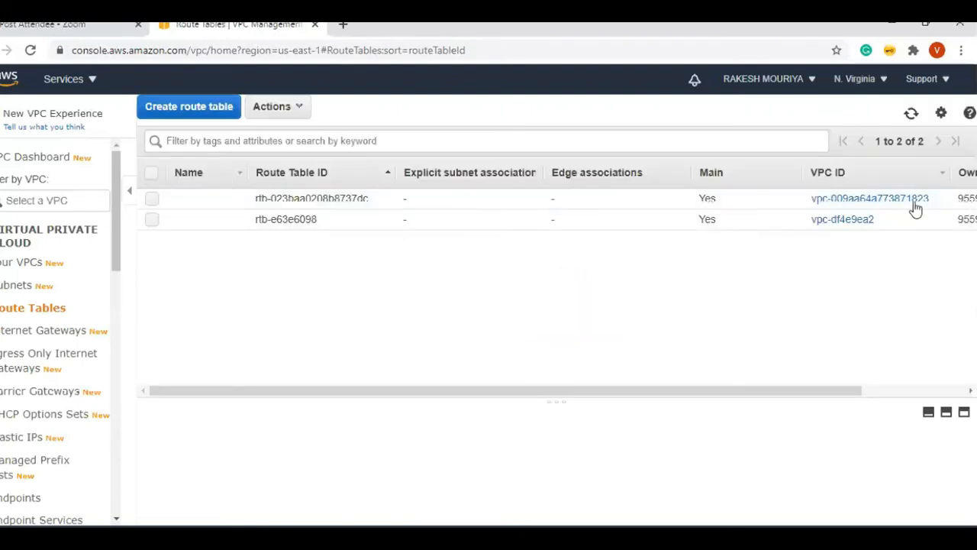
pyautogui.doubleClick(950, 177)
pyautogui.moveTo(799, 172); pyautogui.dragTo(745, 182)
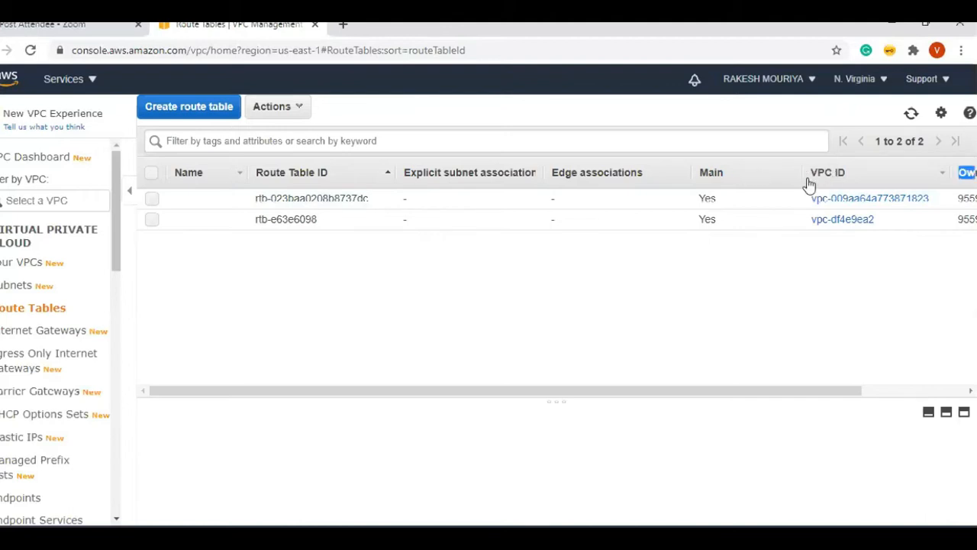
pyautogui.click(893, 174)
pyautogui.doubleClick(897, 172)
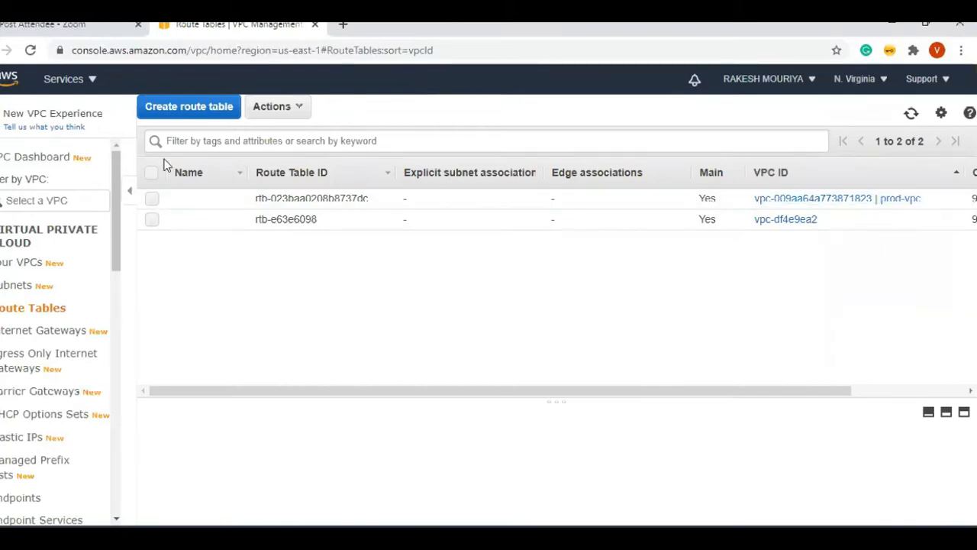
# - Switch to Notepad++ and add the line "RT = default" below the VPC entry, leaving one blank line between them
pyautogui.hotkey('alt', 'Tab')
pyautogui.click(243, 97)
pyautogui.press('Return')
pyautogui.press('Return')
pyautogui.write('RT')
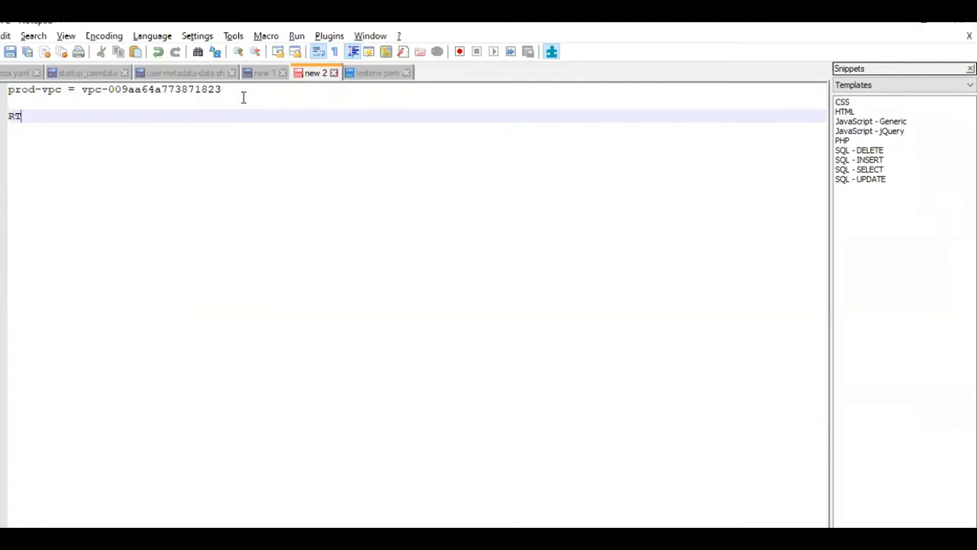
pyautogui.write(' = default')
pyautogui.press('Return')
pyautogui.hotkey('alt', 'Tab')
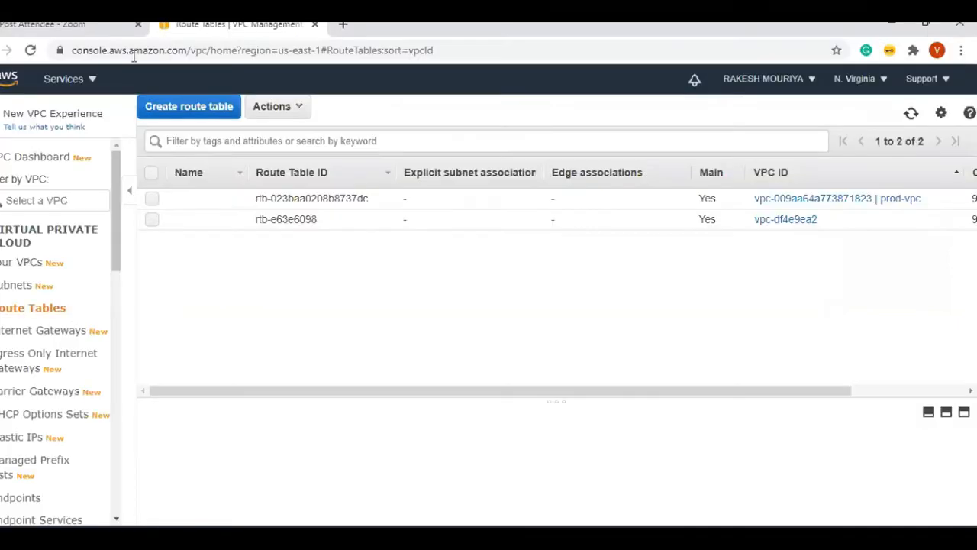
# - In the AWS console, review the internet gateway's attached VPC and the egress-only internet gateways list
pyautogui.click(19, 334)
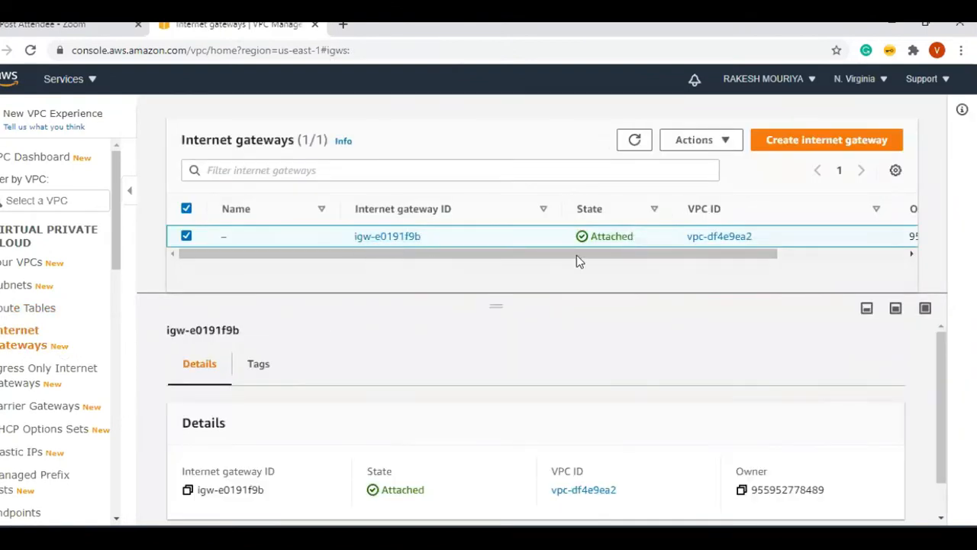
pyautogui.moveTo(759, 240); pyautogui.dragTo(730, 240)
pyautogui.click(13, 372)
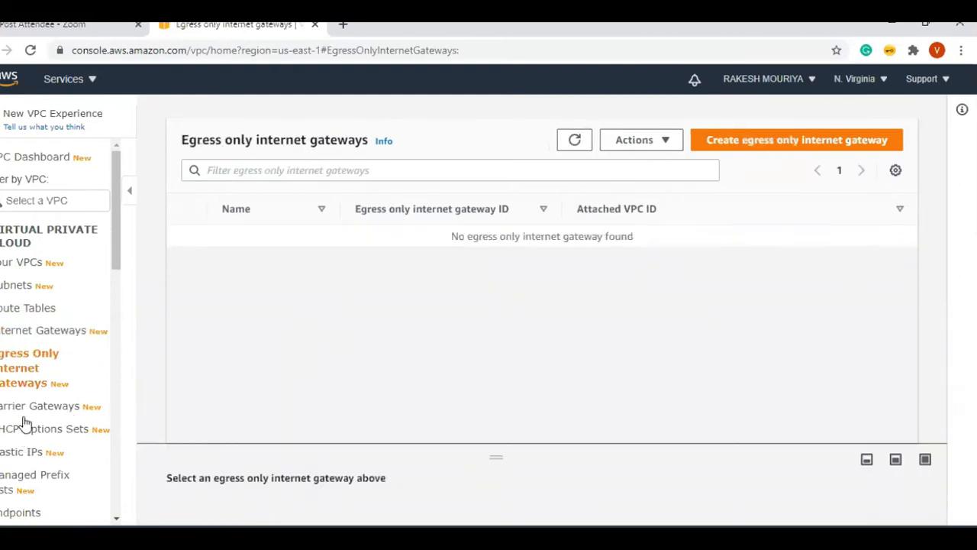
pyautogui.moveTo(118, 237); pyautogui.dragTo(120, 281)
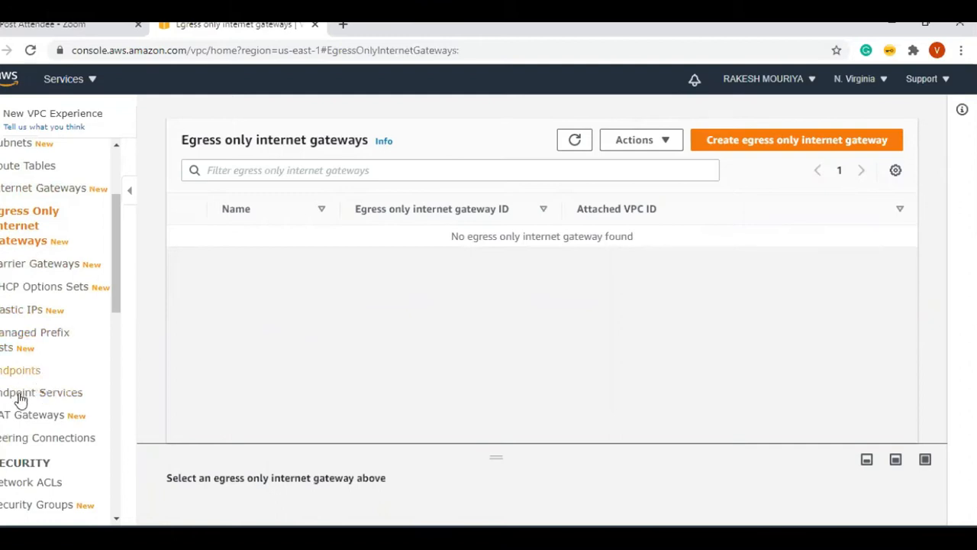
# - Open the network ACLs list, enlarge it to show every entry, and examine which ACL belongs to prod-vpc
pyautogui.scroll(-1, 55, 377)
pyautogui.click(23, 410)
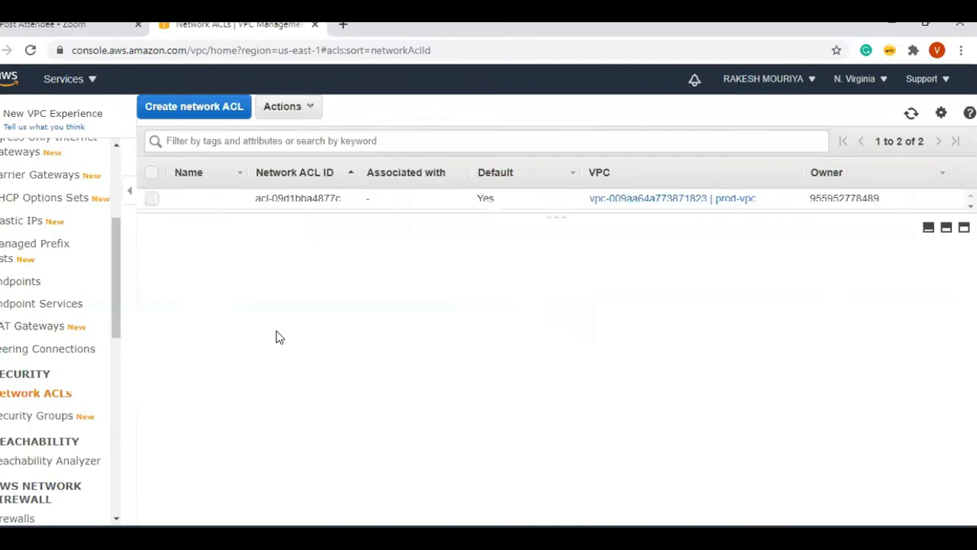
pyautogui.moveTo(687, 216); pyautogui.dragTo(691, 293)
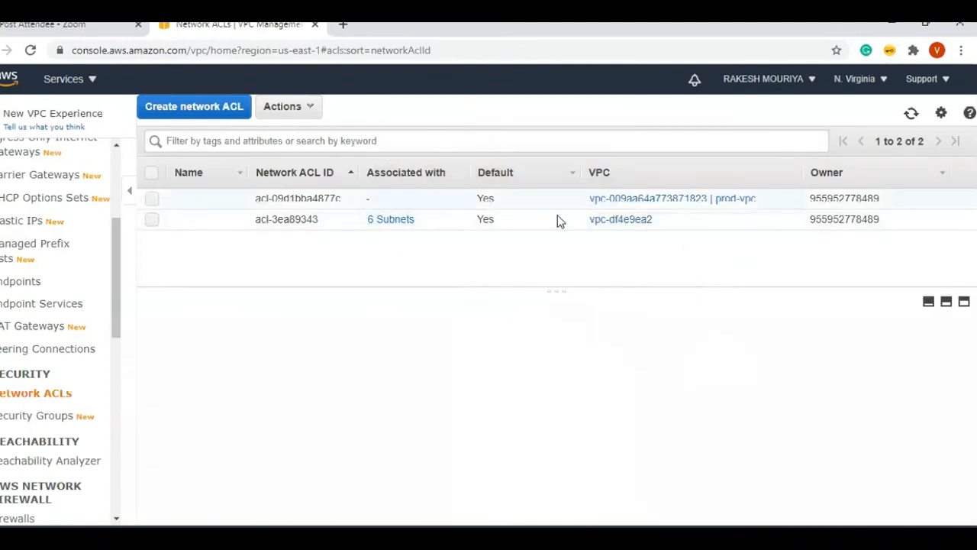
pyautogui.moveTo(757, 198); pyautogui.dragTo(604, 200)
# - Switch to Notepad++ and add the line "NACL = default" below the RT entry
pyautogui.click(379, 534)
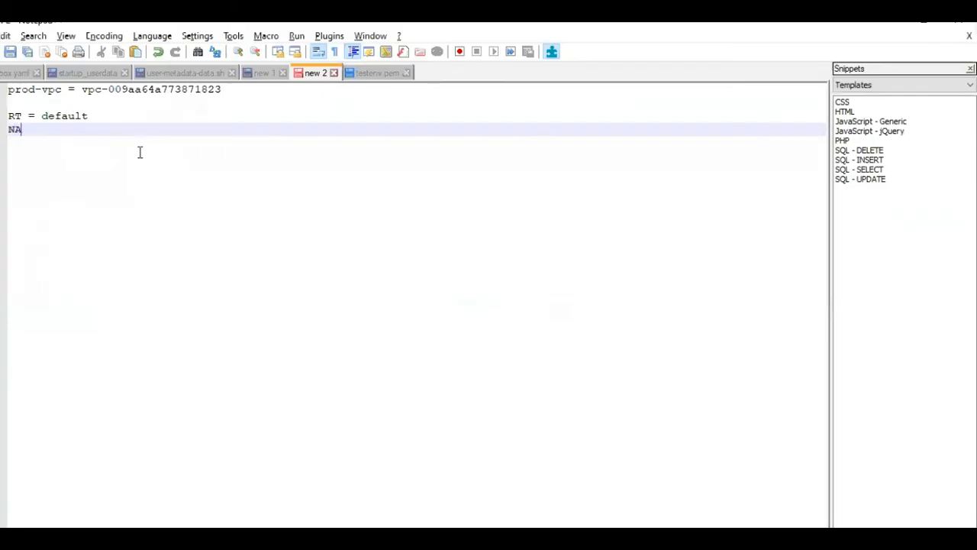
pyautogui.write('= de')
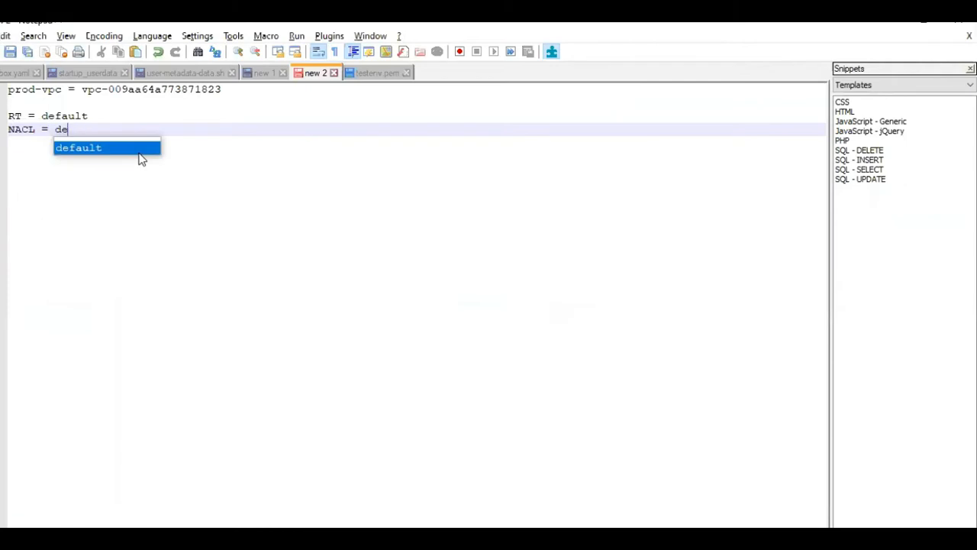
pyautogui.write('fault')
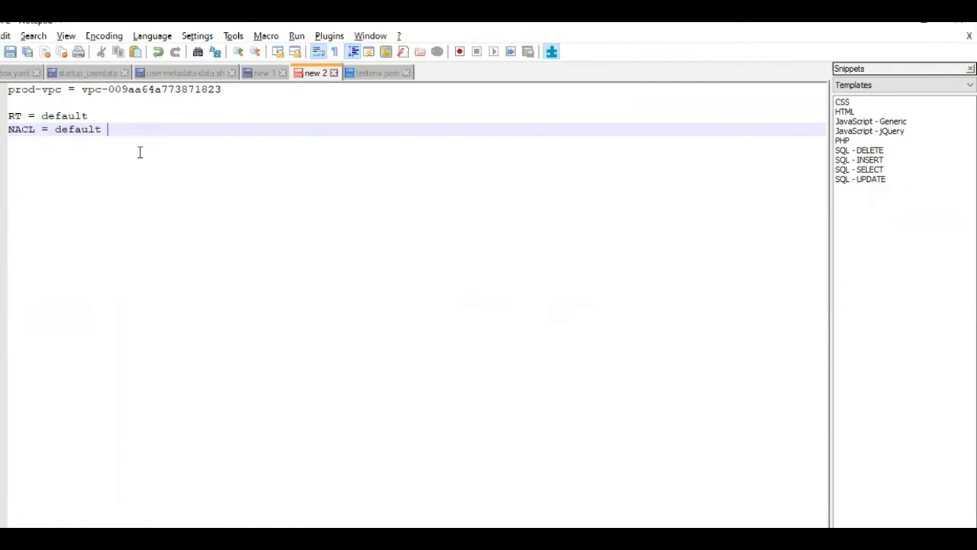
# - Return to the AWS console and list the security groups in an enlarged table sorted by VPC ID
pyautogui.hotkey('alt', 'Tab')
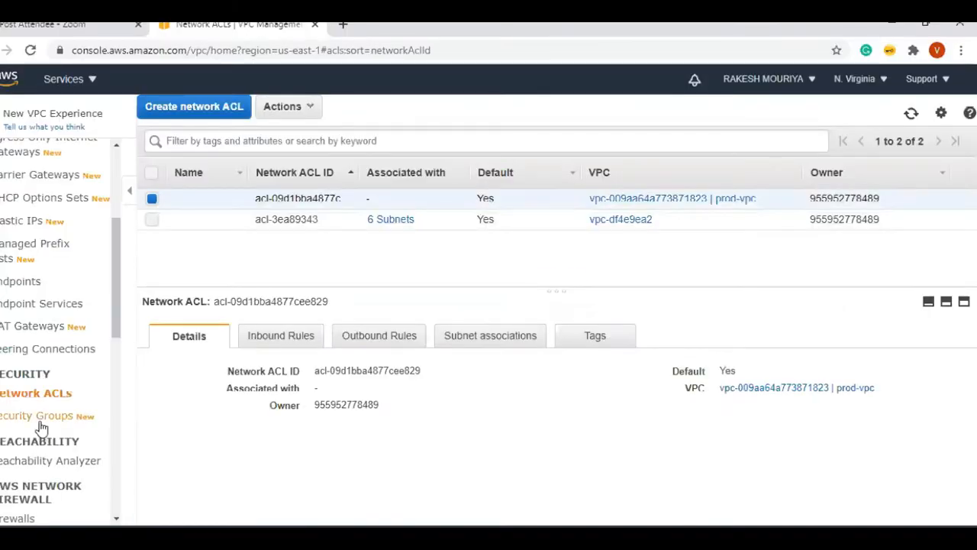
pyautogui.click(40, 416)
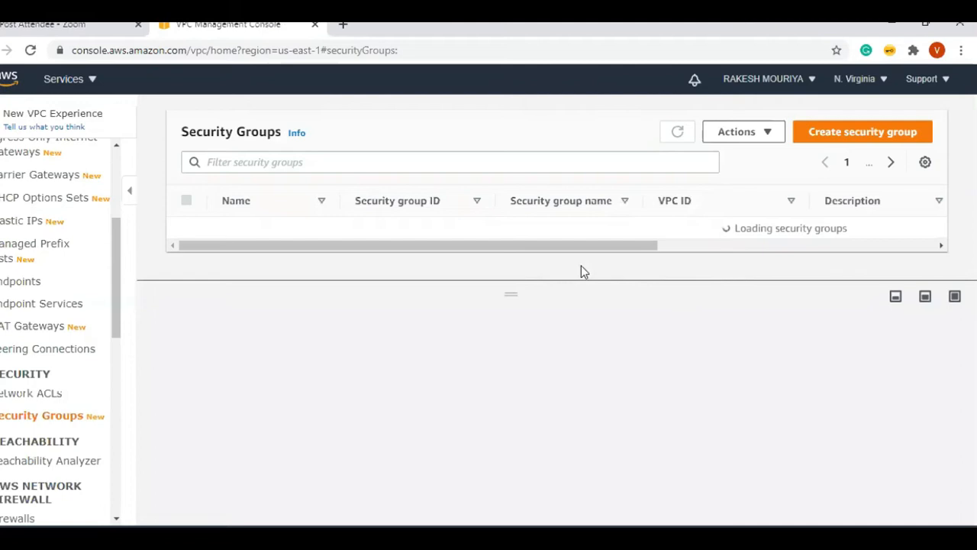
pyautogui.moveTo(504, 280); pyautogui.dragTo(502, 425)
pyautogui.moveTo(606, 353); pyautogui.dragTo(610, 435)
pyautogui.click(707, 206)
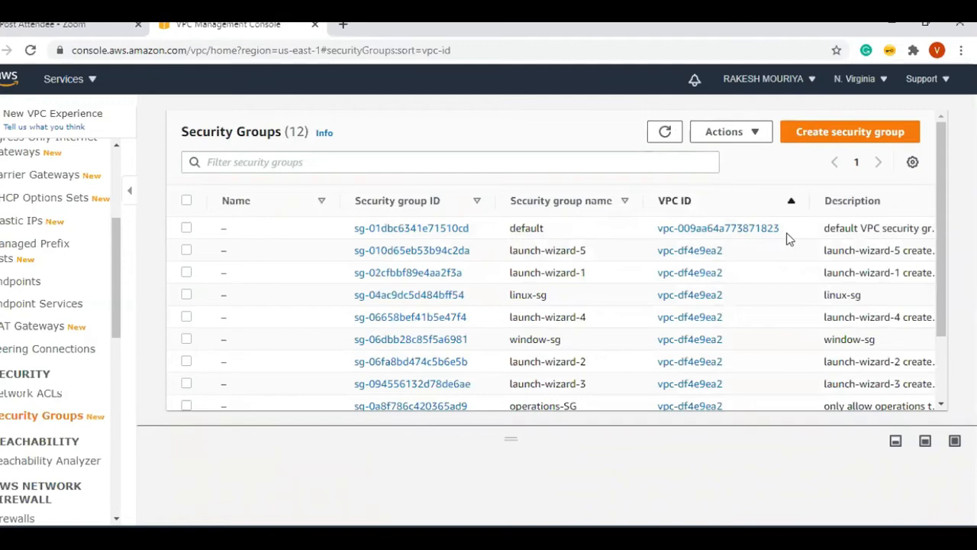
# - Switch to Notepad++ and add the line "security group = default" below the NACL entry
pyautogui.hotkey('alt', 'Tab')
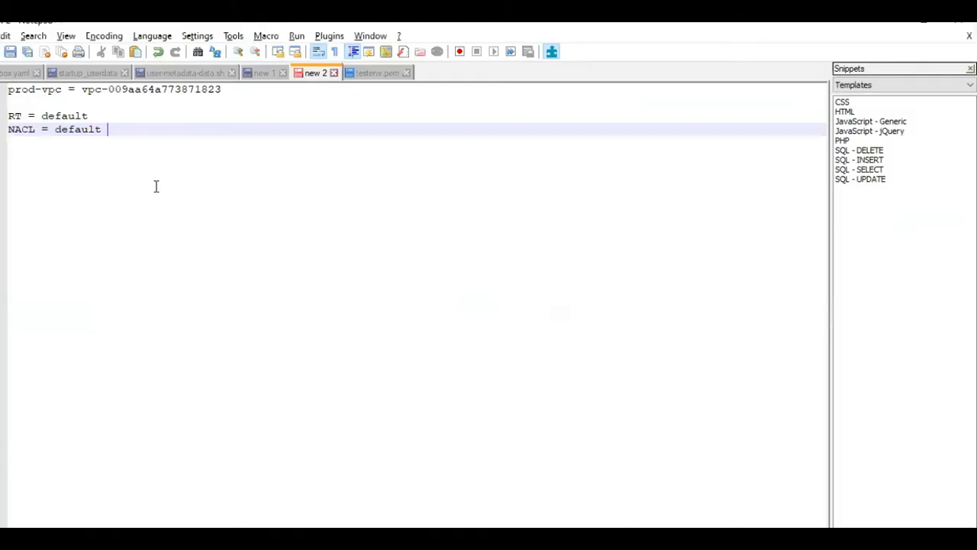
pyautogui.press('Return')
pyautogui.write('secu')
pyautogui.write('rity')
pyautogui.write(' grpuop')
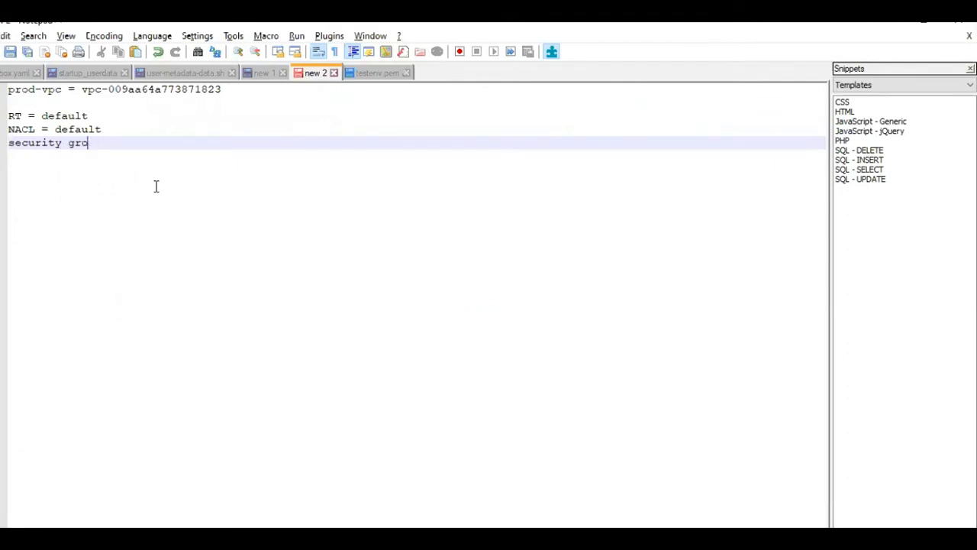
pyautogui.write(' = default')
pyautogui.hotkey('ctrl', 'shift', 'Left')
pyautogui.hotkey('shift', 'Up')
pyautogui.hotkey('shift', 'Up')
pyautogui.hotkey('shift', 'Up')
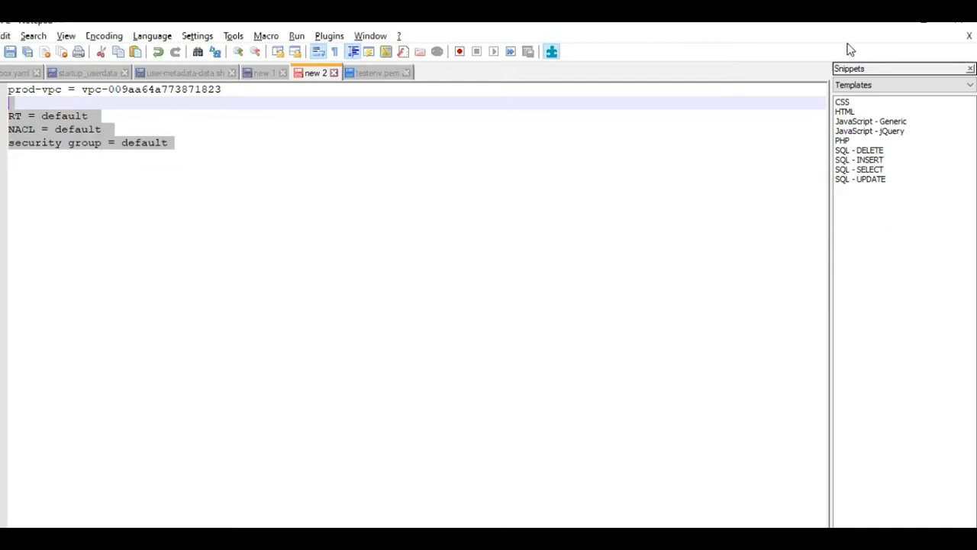
pyautogui.click(89, 142)
pyautogui.moveTo(6, 129); pyautogui.dragTo(121, 129)
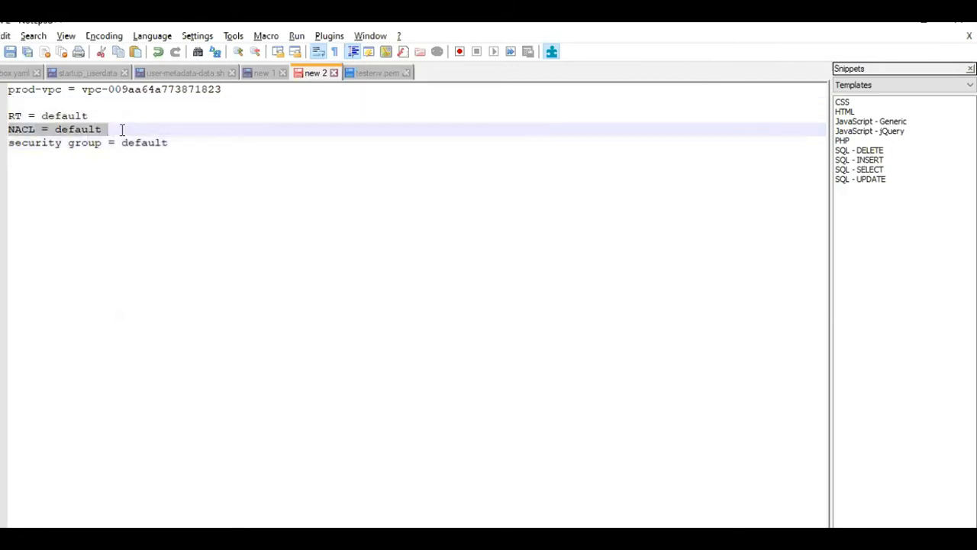
# - Return to the AWS console and examine the inbound rules of prod-vpc's network ACL
pyautogui.hotkey('alt', 'Tab')
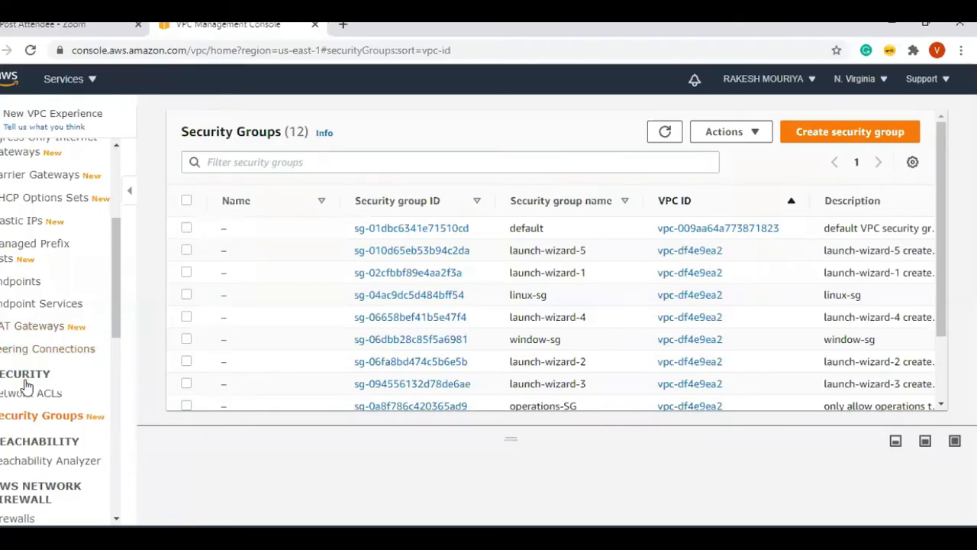
pyautogui.scroll(-1, 39, 382)
pyautogui.click(22, 319)
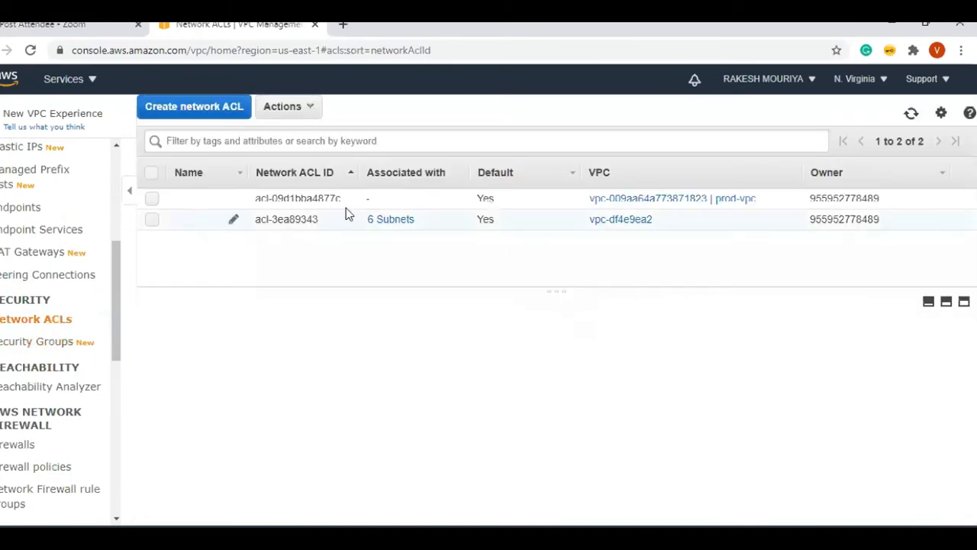
pyautogui.click(152, 199)
pyautogui.click(289, 340)
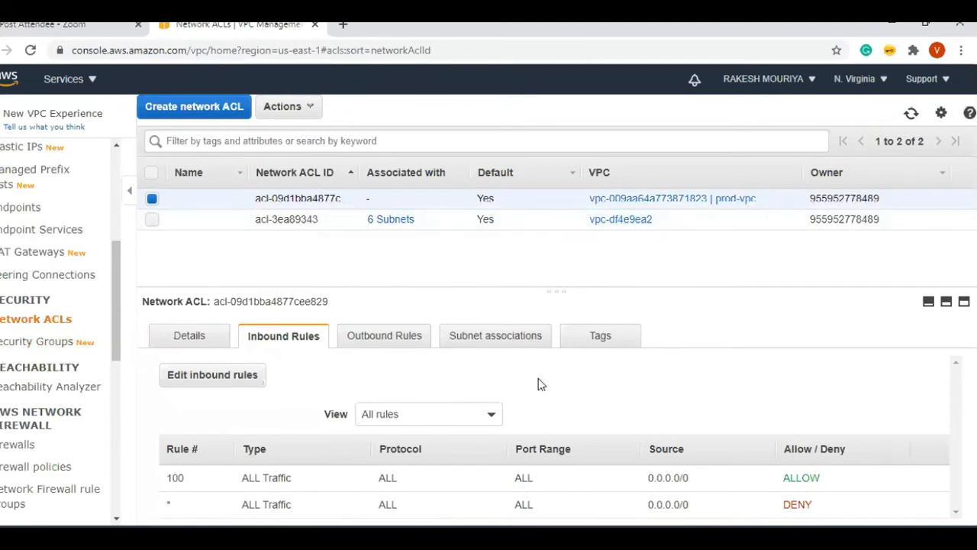
pyautogui.moveTo(832, 513); pyautogui.dragTo(241, 504)
pyautogui.moveTo(853, 479); pyautogui.dragTo(338, 373)
# - Examine the allow and deny entries in the outbound rules of prod-vpc's network ACL
pyautogui.click(392, 348)
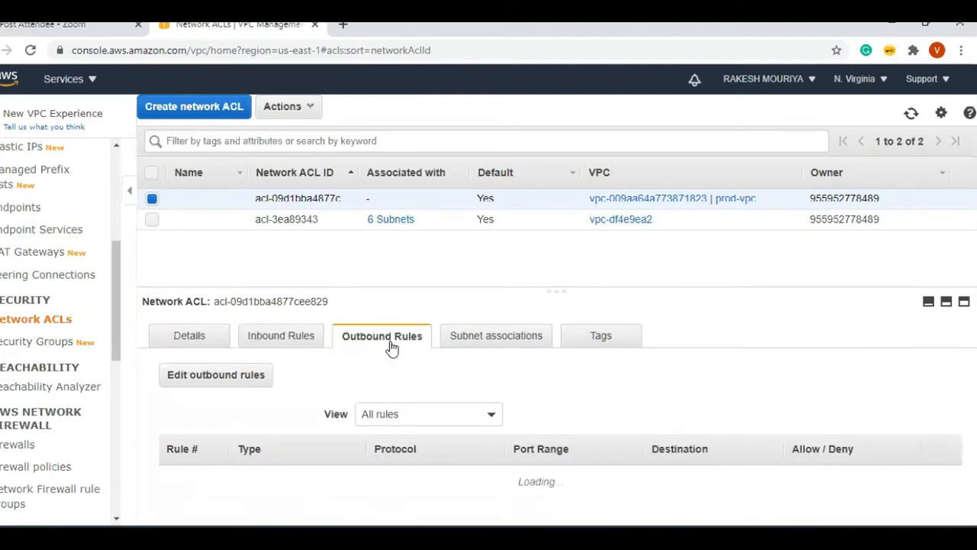
pyautogui.moveTo(167, 479); pyautogui.dragTo(838, 485)
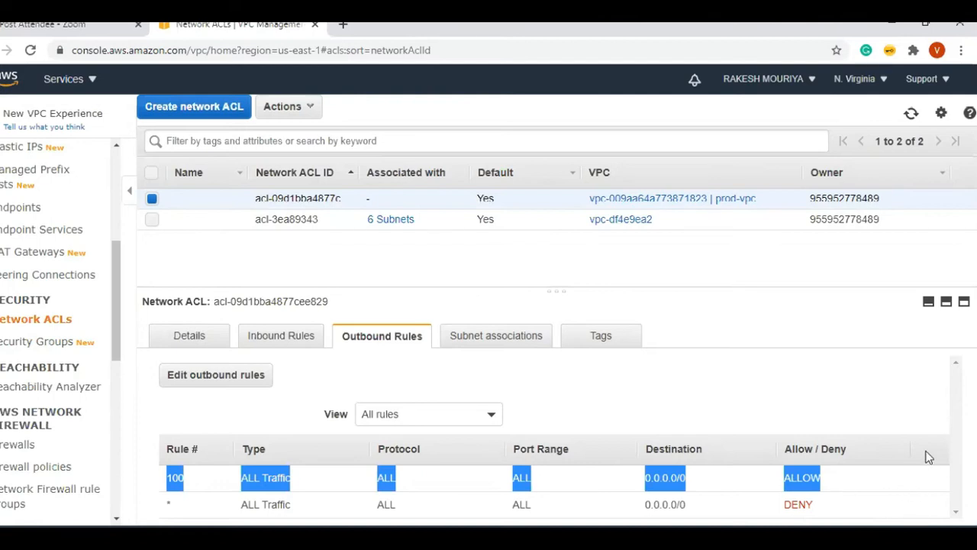
pyautogui.moveTo(819, 504); pyautogui.dragTo(482, 508)
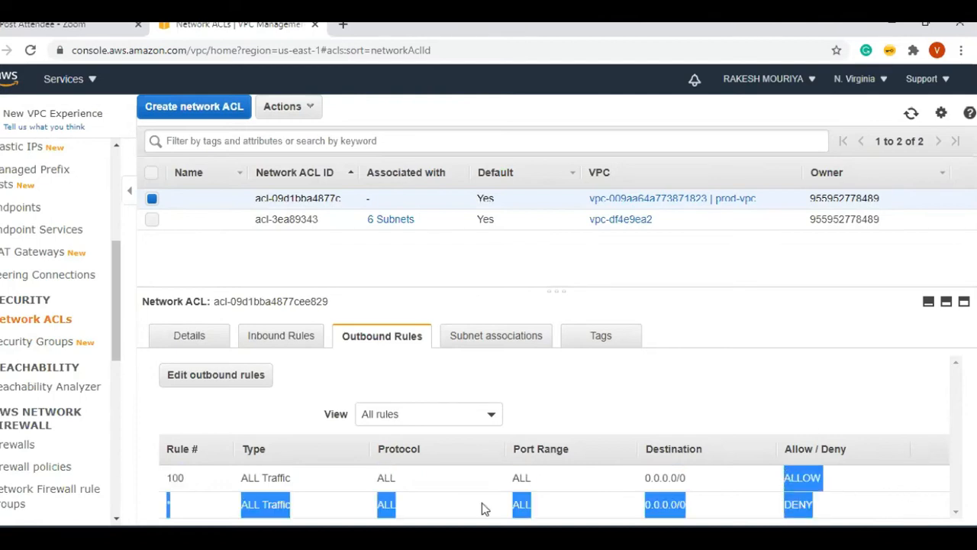
pyautogui.click(174, 477)
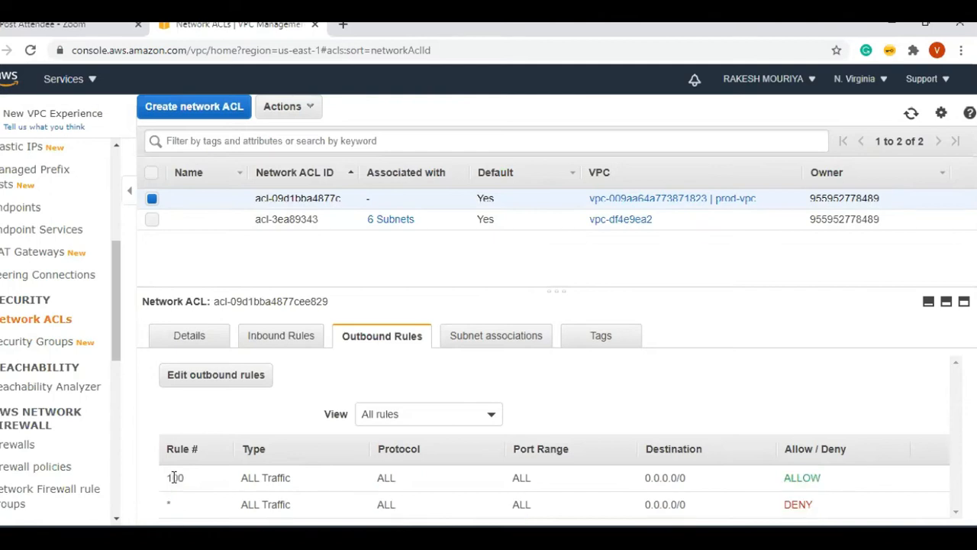
pyautogui.moveTo(170, 504); pyautogui.dragTo(821, 507)
pyautogui.moveTo(171, 478); pyautogui.dragTo(821, 477)
# - Check the network ACL's inbound rules and subnet associations, and return to the list of VPCs
pyautogui.click(279, 336)
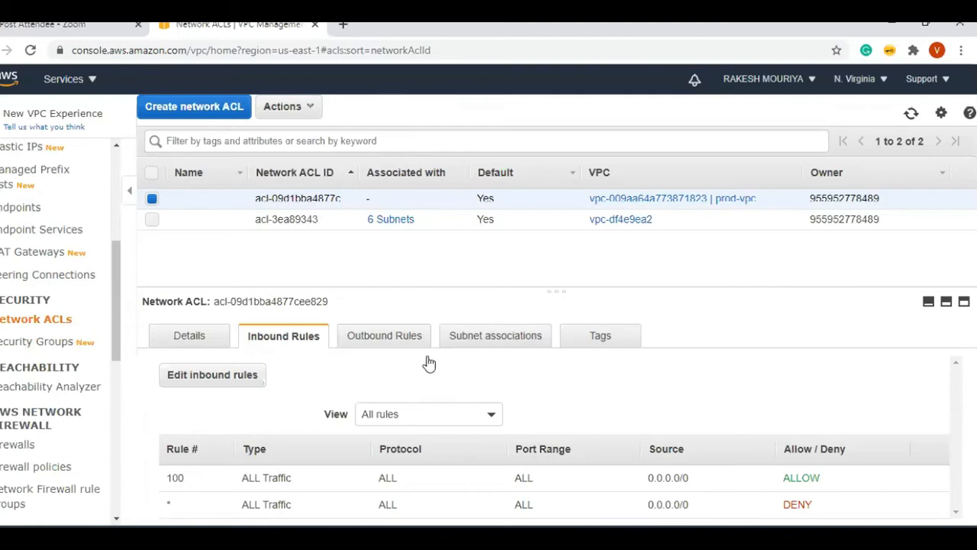
pyautogui.click(504, 334)
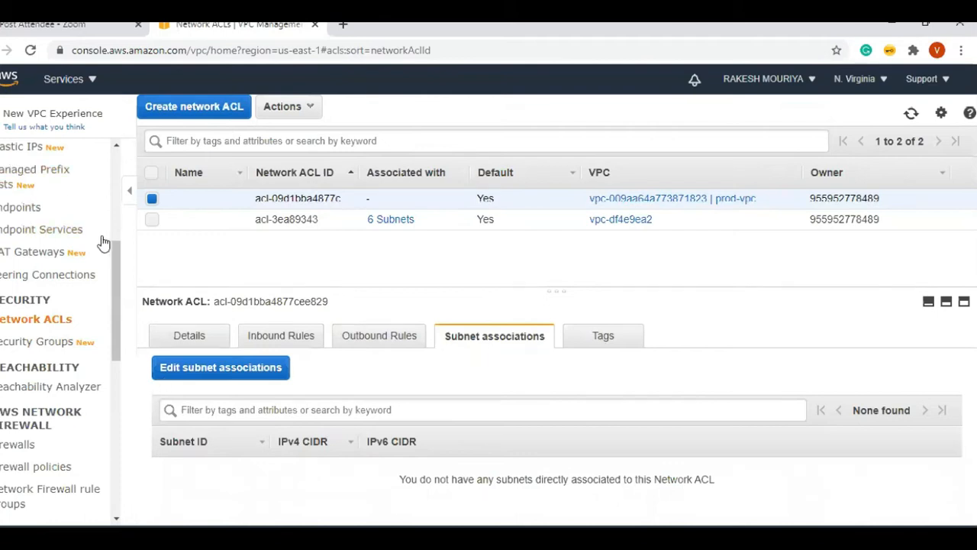
pyautogui.moveTo(117, 252); pyautogui.dragTo(120, 143)
pyautogui.click(21, 263)
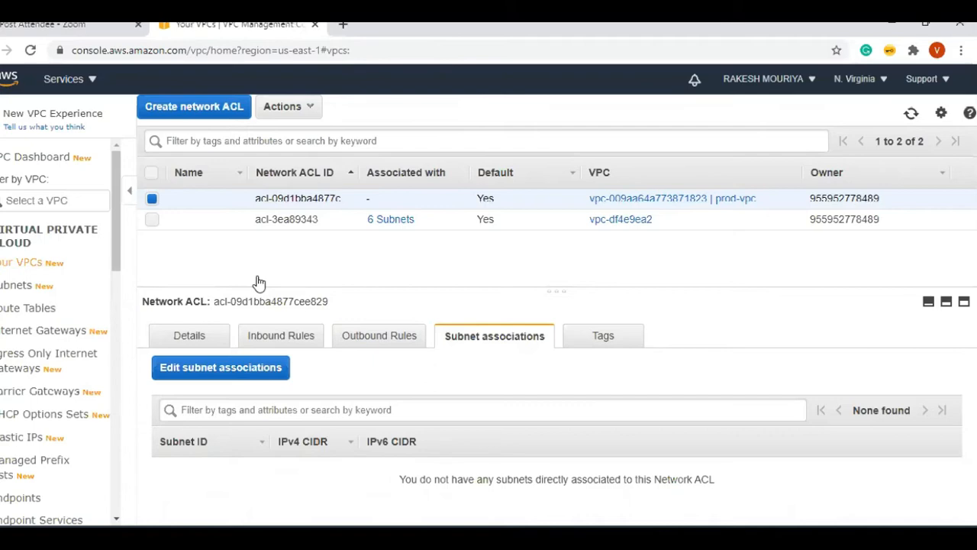
# - Switch to Notepad++ and add blank lines below the security group entry
pyautogui.click(355, 539)
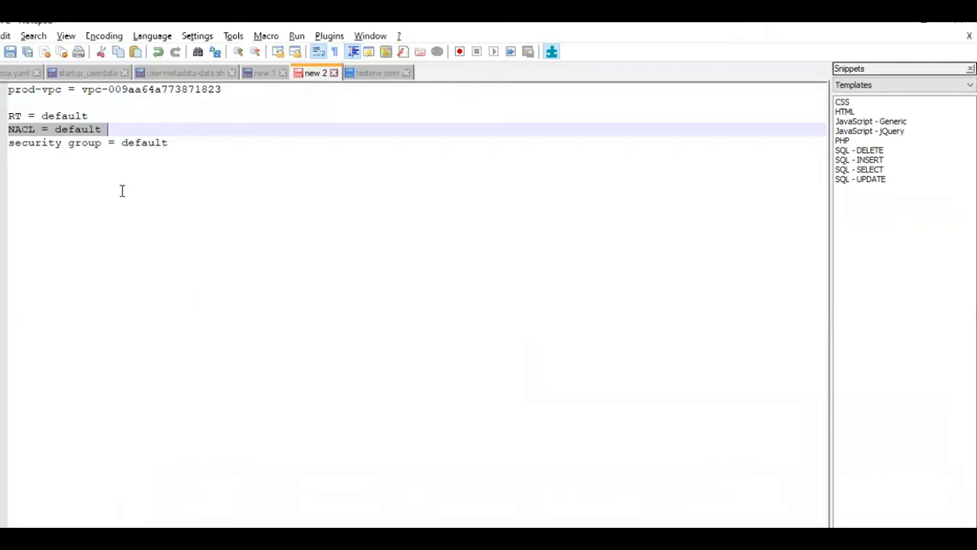
pyautogui.click(169, 145)
pyautogui.press('Return')
pyautogui.press('Return')
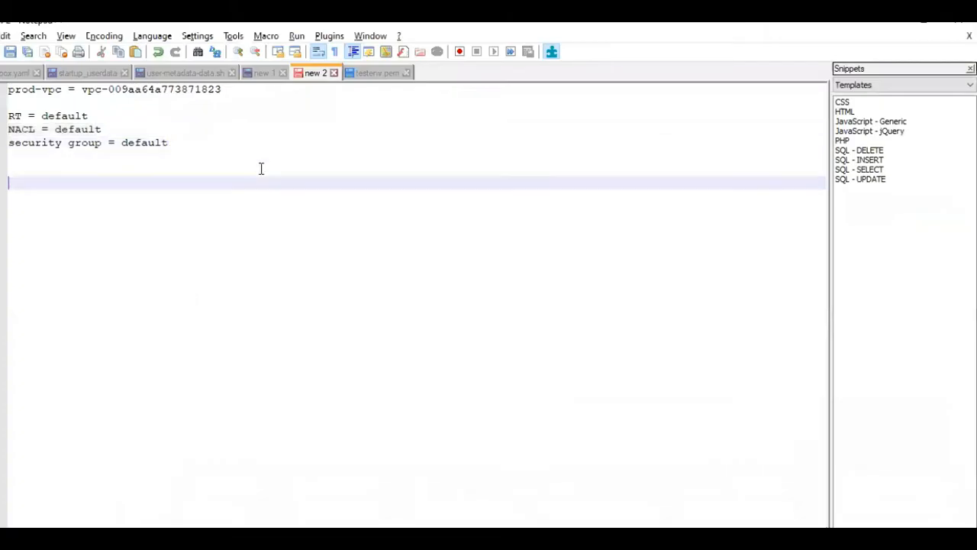
# - Return to the AWS console and start creating a new subnet from the subnets list
pyautogui.hotkey('alt', 'Tab')
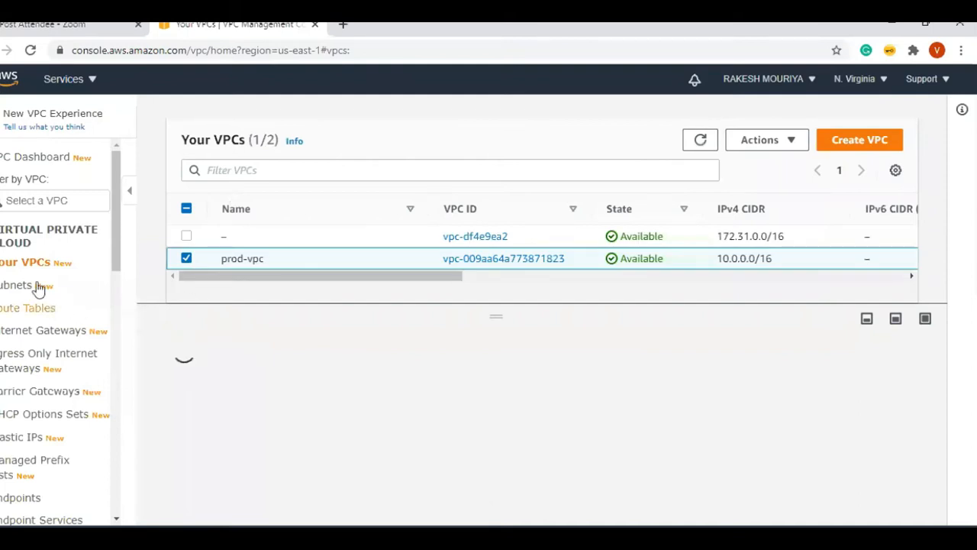
pyautogui.click(25, 287)
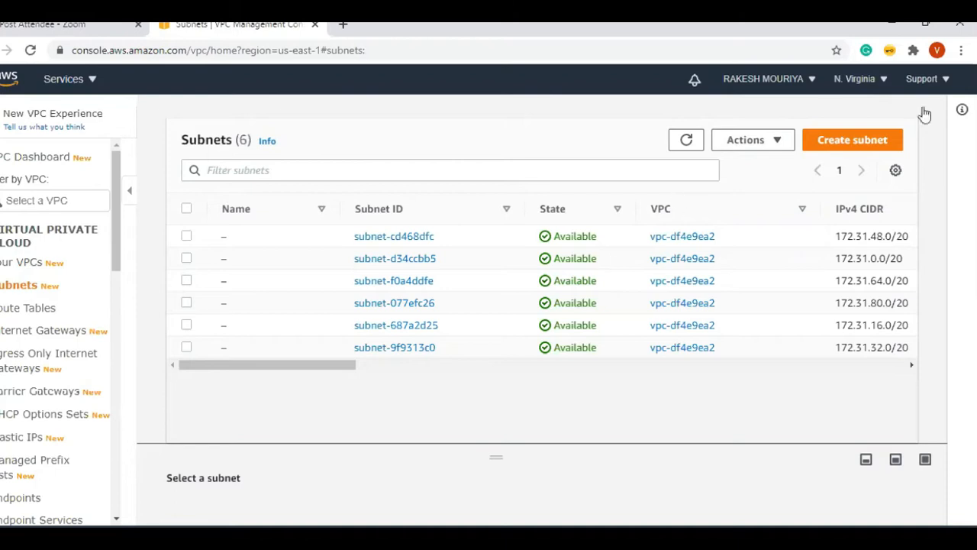
pyautogui.click(874, 144)
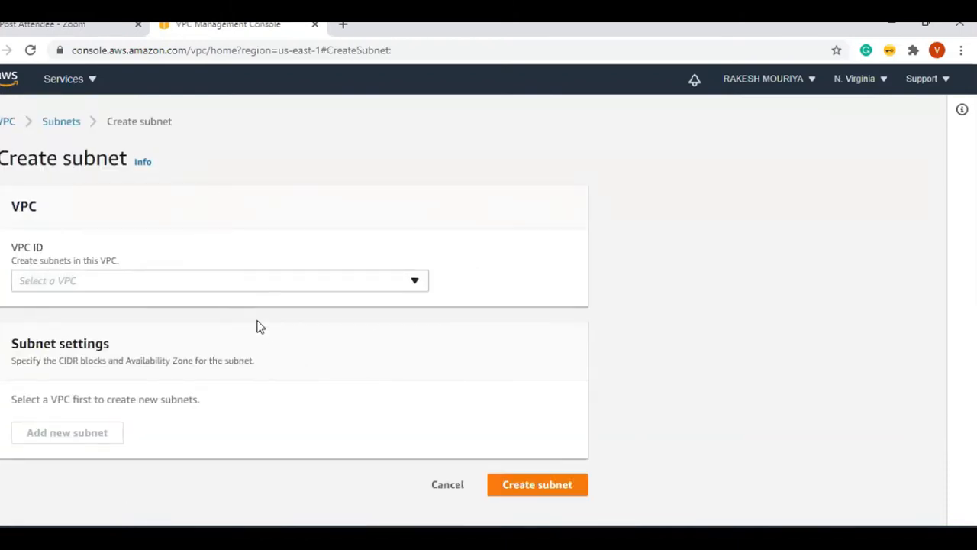
# - Switch to Notepad++, copy the VPC name "prod-vpc" and paste it on a new line below the security group entry
pyautogui.hotkey('alt', 'Tab')
pyautogui.write('privat')
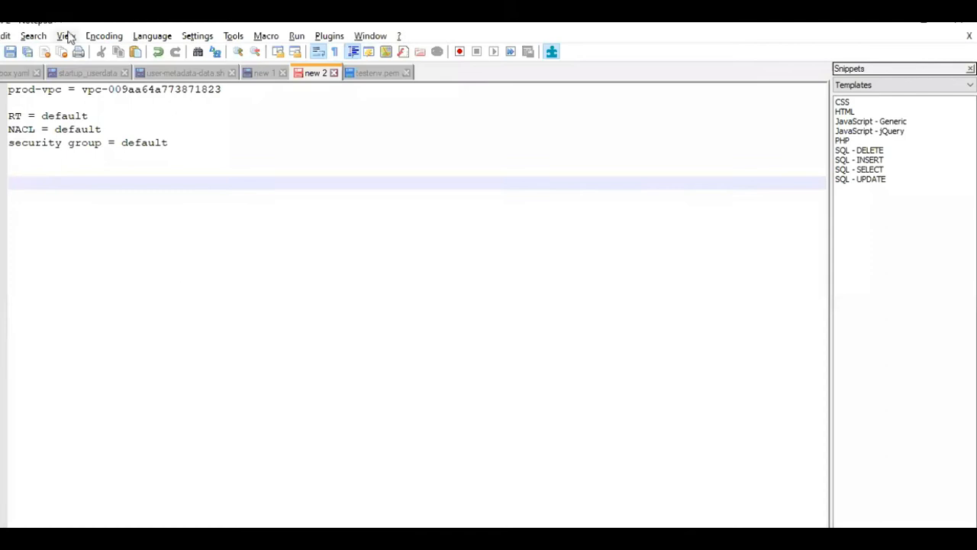
pyautogui.doubleClick(61, 89)
pyautogui.hotkey('ctrl', 'c')
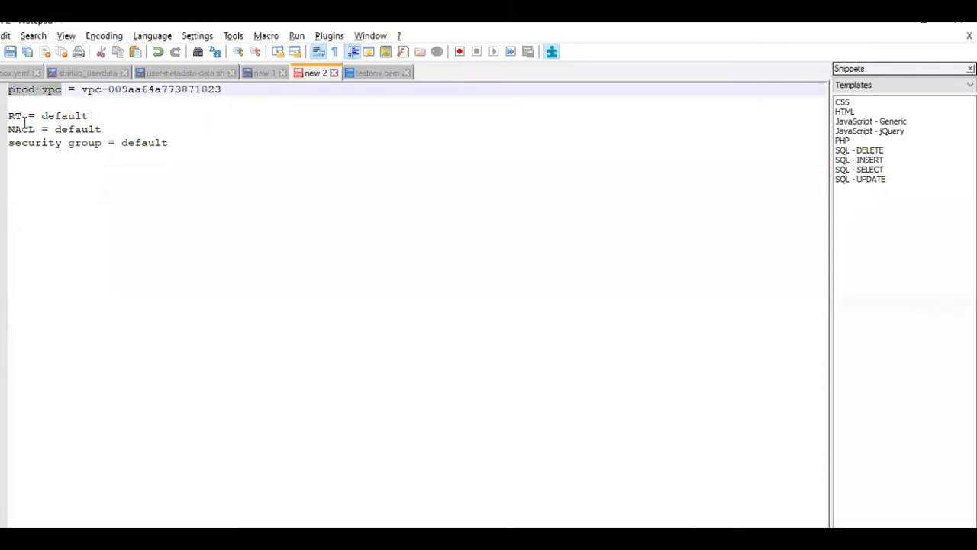
pyautogui.click(42, 198)
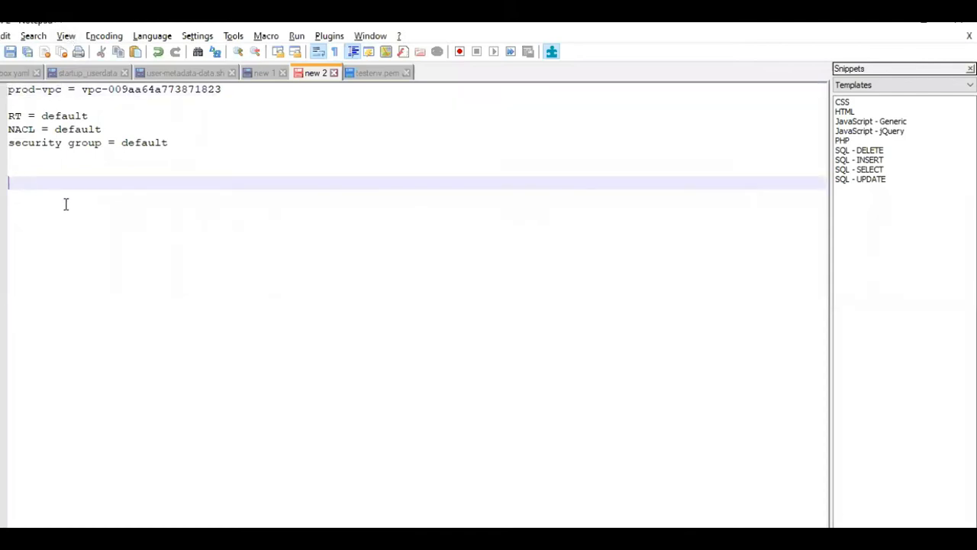
pyautogui.press('Return')
pyautogui.hotkey('ctrl', 'v')
# - Prefix the pasted VPC name with "private-subent-" to form the subnet name "private-subent-prod-vpc"
pyautogui.write('-opriv')
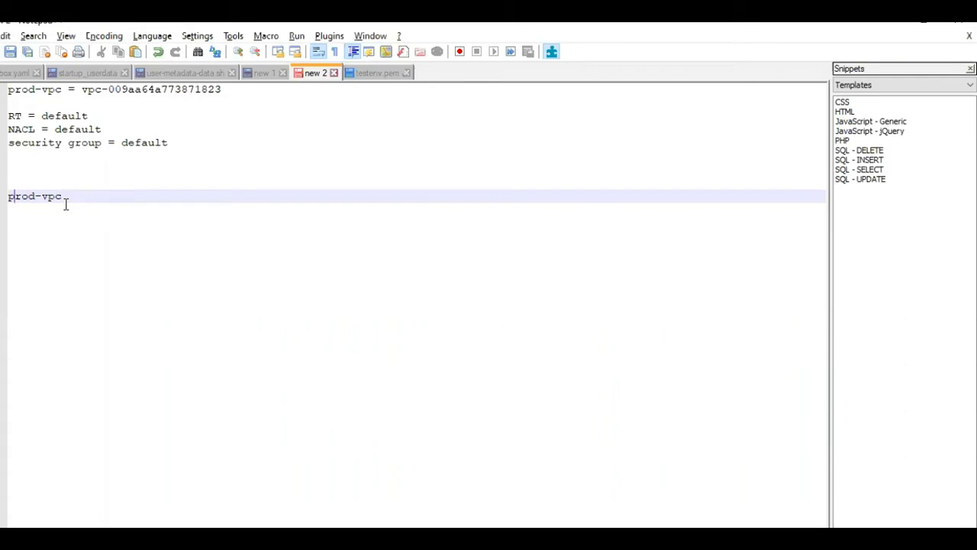
pyautogui.write('private-subent-')
pyautogui.hotkey('shift', 'Home')
pyautogui.hotkey('ctrl', 'c')
pyautogui.click(203, 199)
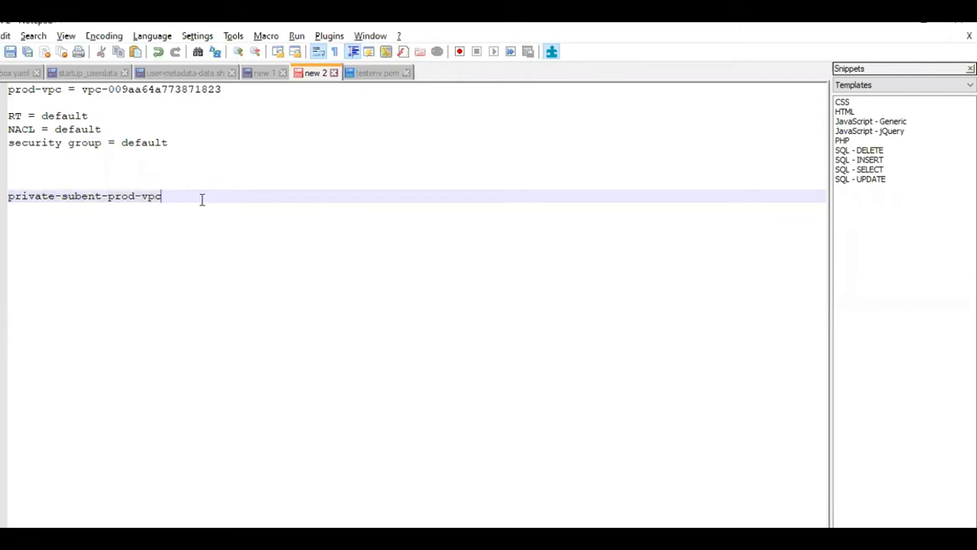
# - Duplicate the private subnet name on the line below and change the copy to "public-subent-prod-vpc"
pyautogui.press('Return')
pyautogui.hotkey('ctrl', 'v')
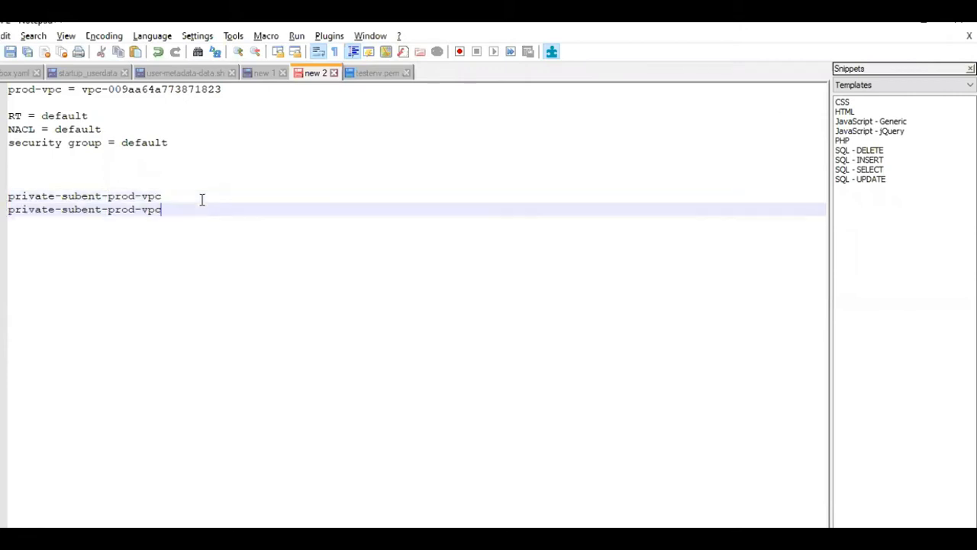
pyautogui.doubleClick(22, 208)
pyautogui.write('public')
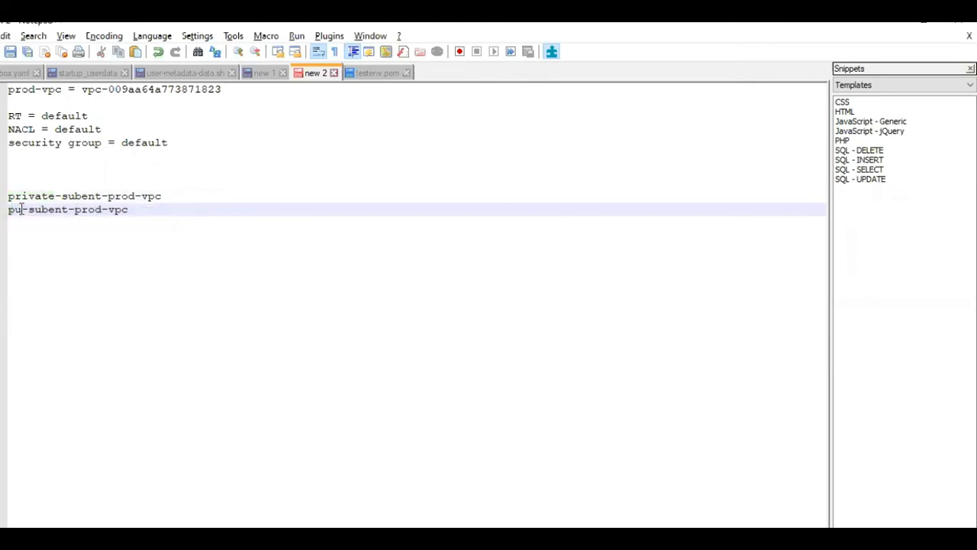
# - Copy the private subnet name, switch to the AWS console and choose prod-vpc as the VPC for the new subnet
pyautogui.click(205, 193)
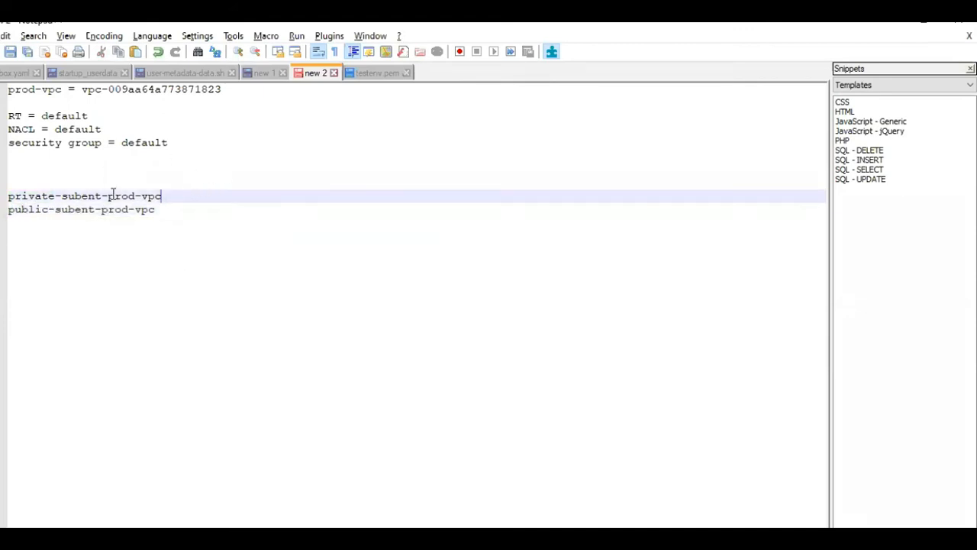
pyautogui.moveTo(113, 194); pyautogui.dragTo(3, 197)
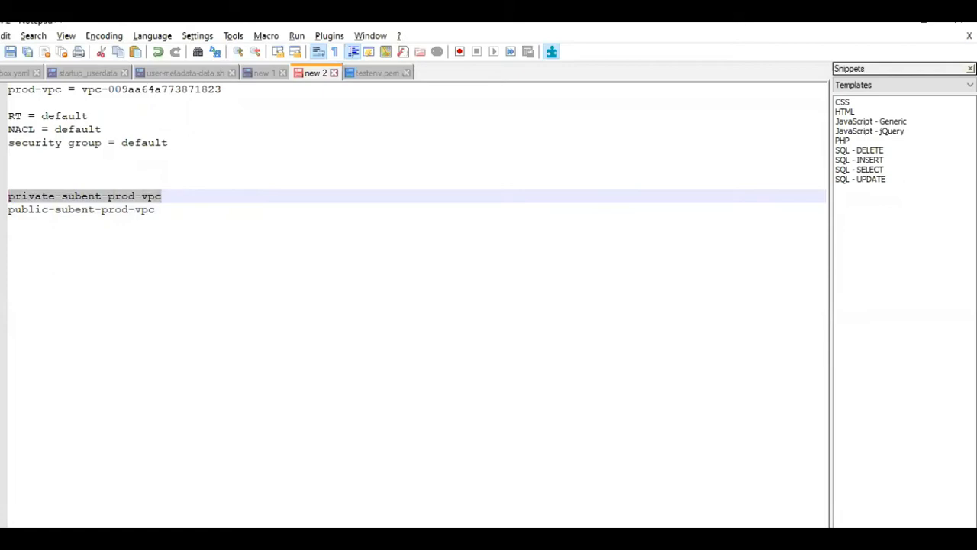
pyautogui.hotkey('alt', 'Tab')
pyautogui.click(103, 282)
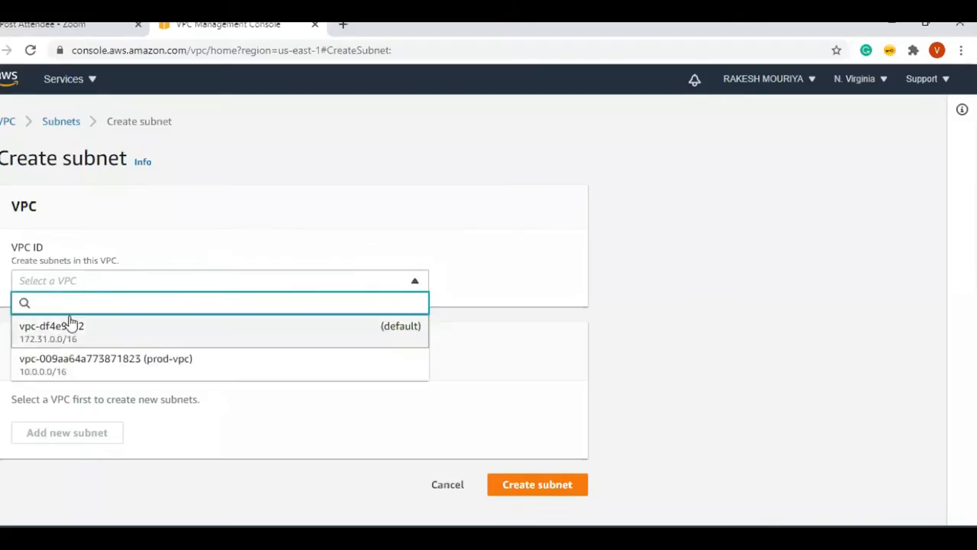
pyautogui.click(193, 361)
# - Name the subnet "private-subent-prod-vpc" and set its availability zone to us-east-1a
pyautogui.scroll(-5, 206, 328)
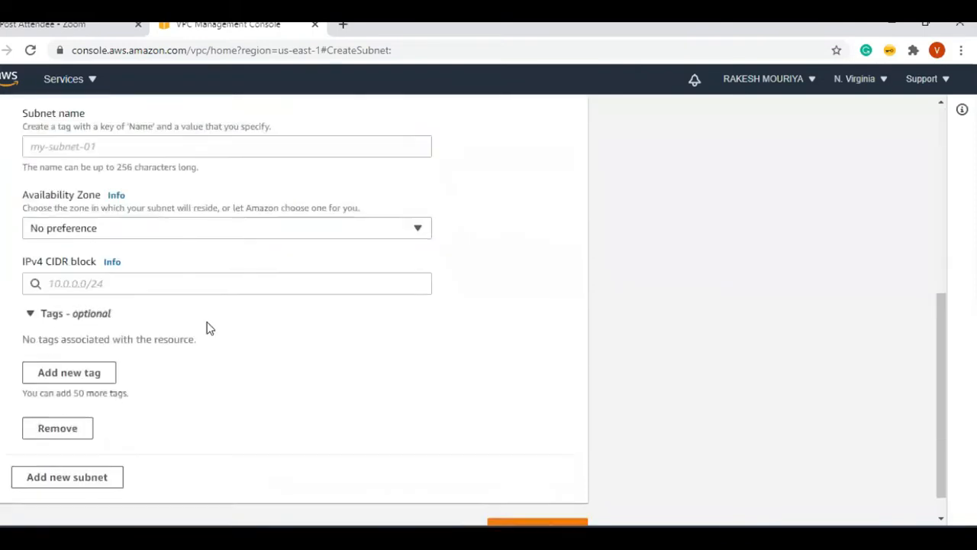
pyautogui.scroll(2, 107, 263)
pyautogui.click(81, 265)
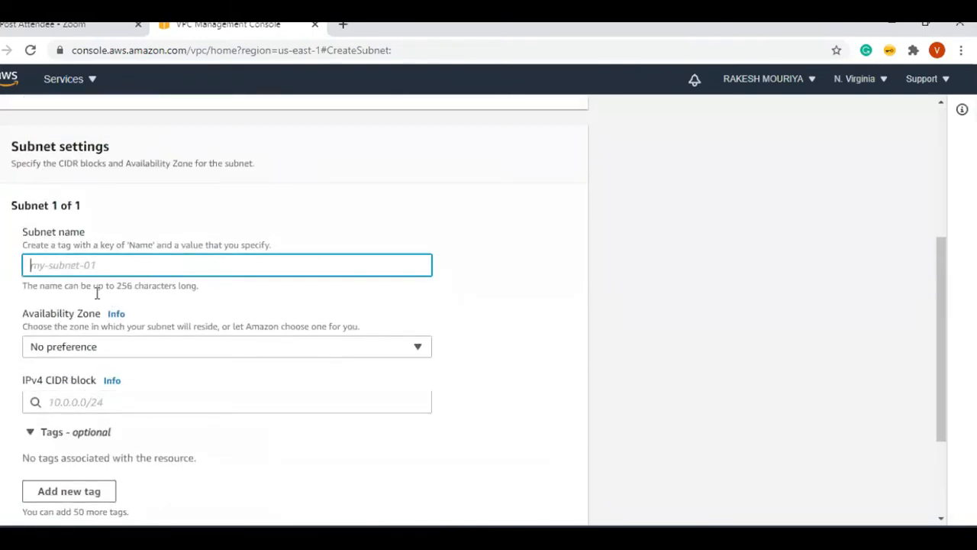
pyautogui.hotkey('ctrl', 'v')
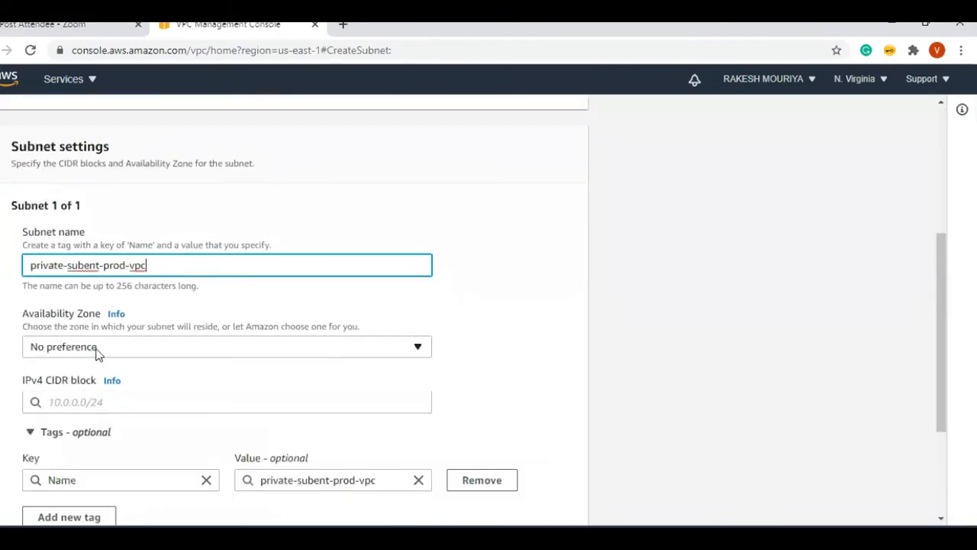
pyautogui.click(168, 351)
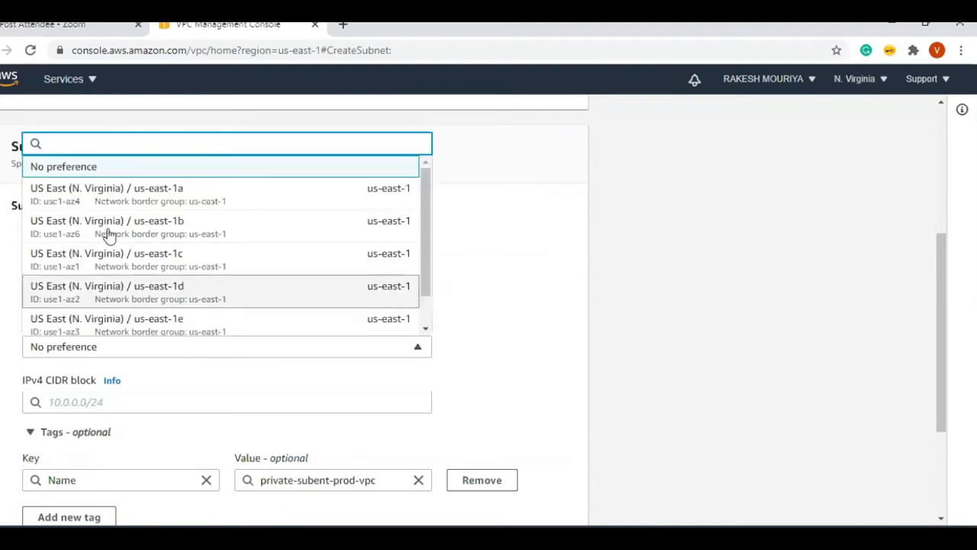
pyautogui.click(188, 200)
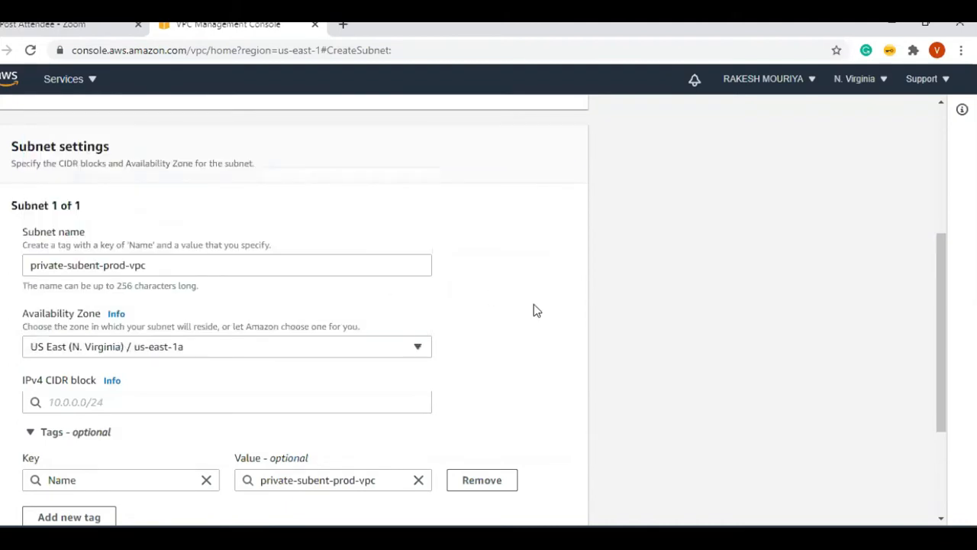
# - Set the private subnet's IPv4 CIDR block to 10.0.0.0/28 and create the subnet
pyautogui.scroll(-2, 568, 319)
pyautogui.click(102, 252)
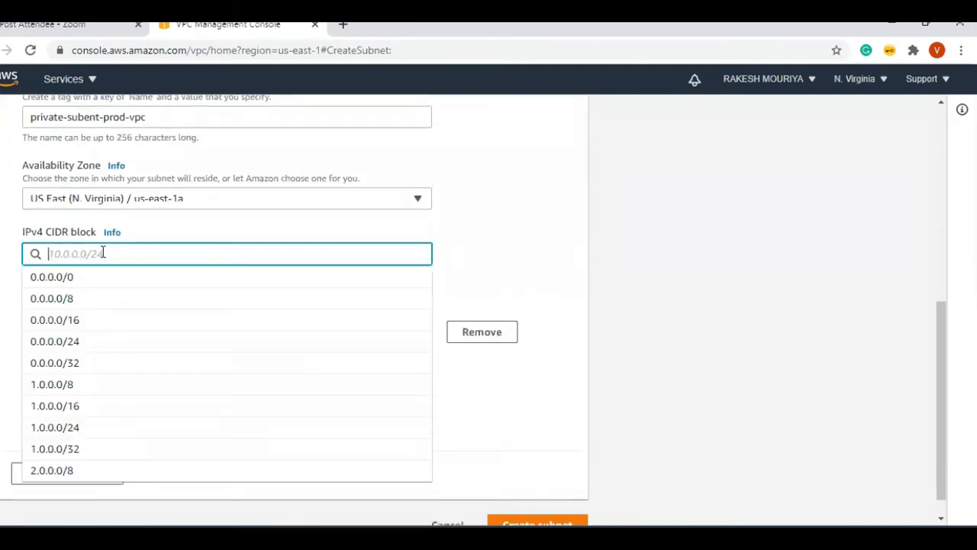
pyautogui.write('10.0.0.0')
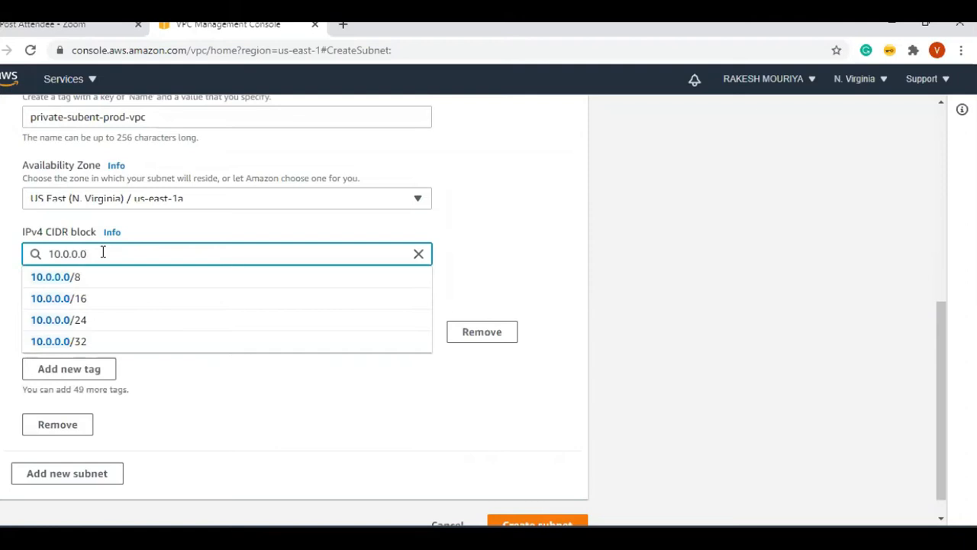
pyautogui.write('128')
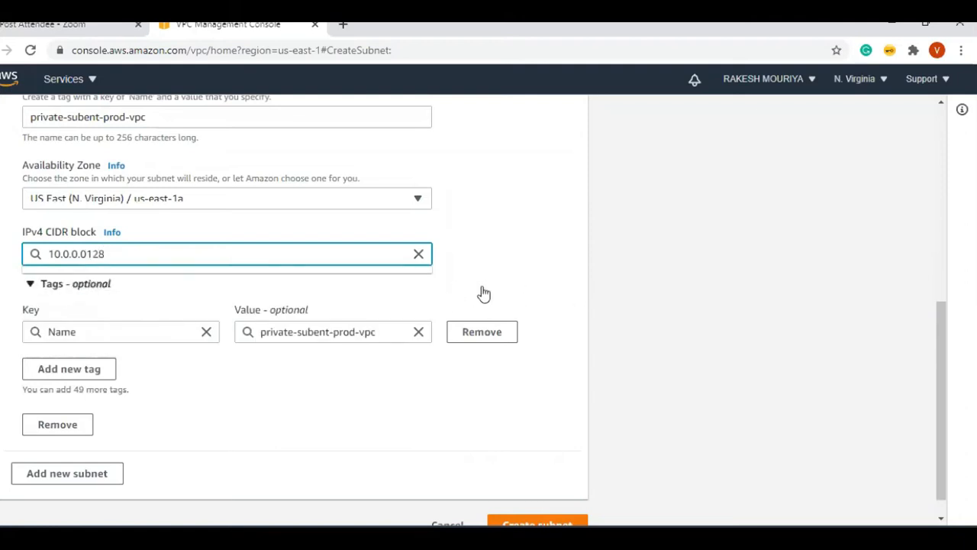
pyautogui.press('BackSpace')
pyautogui.press('BackSpace')
pyautogui.press('BackSpace')
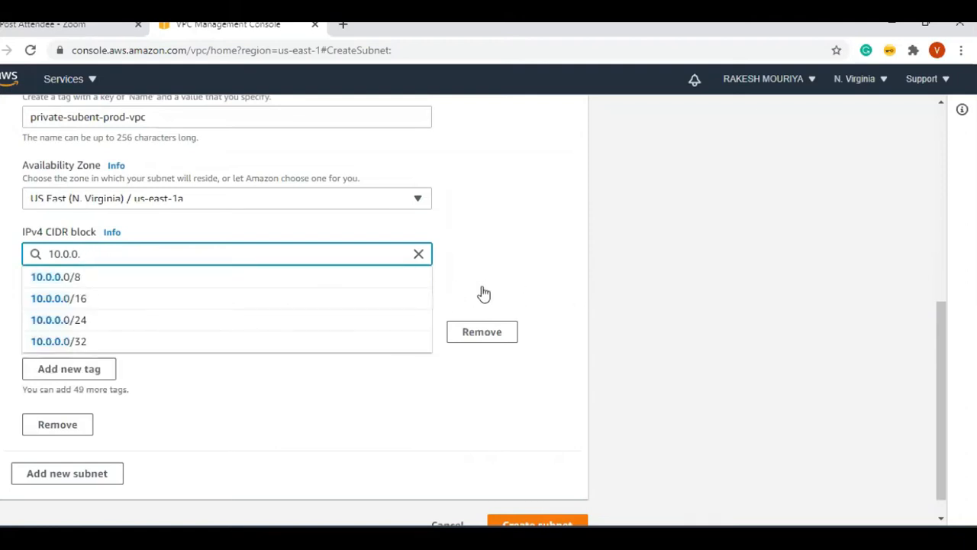
pyautogui.write('/28')
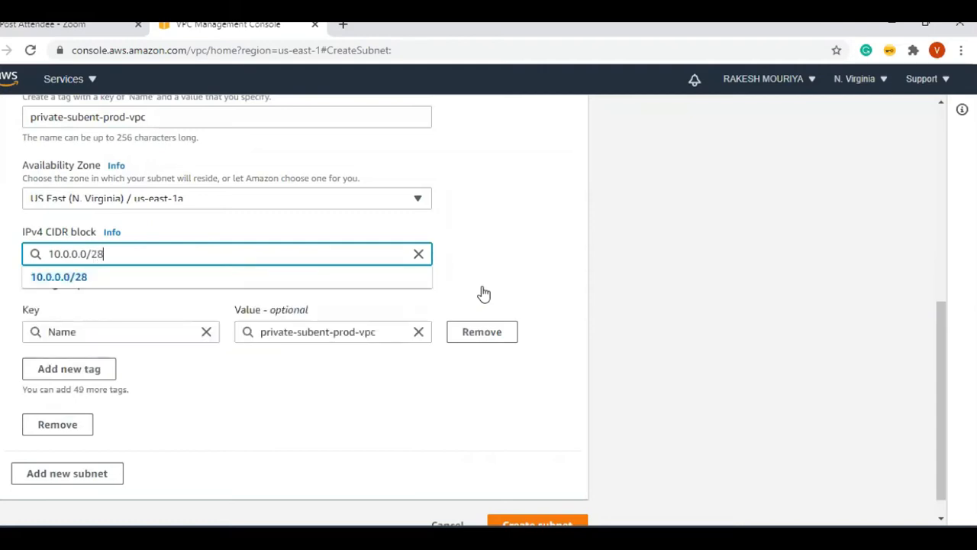
pyautogui.click(99, 277)
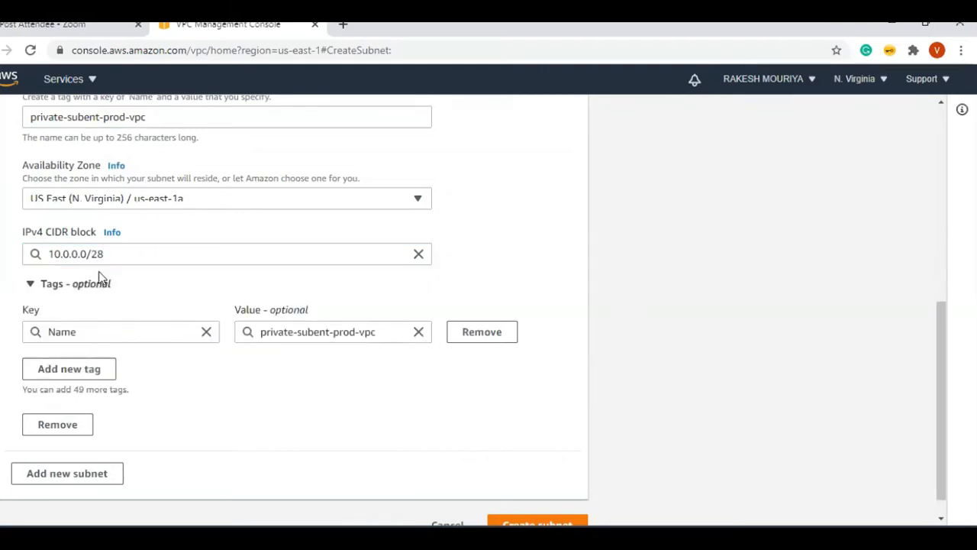
pyautogui.scroll(-1, 591, 405)
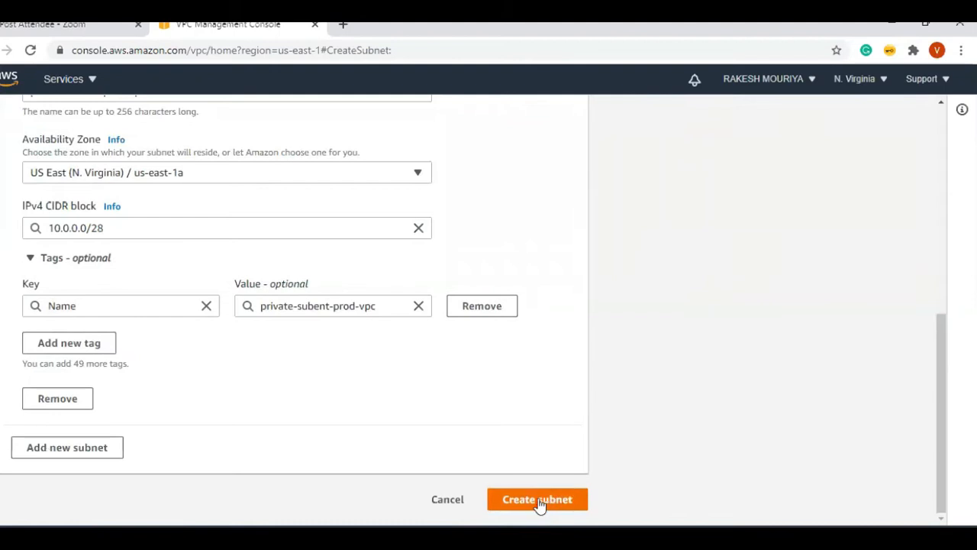
pyautogui.click(538, 500)
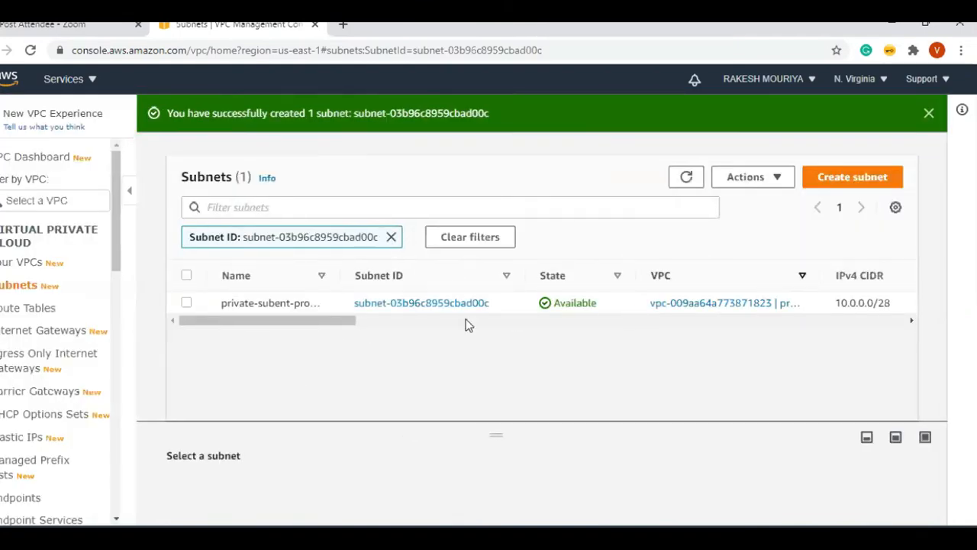
# - Copy the new subnet's IPv4 CIDR, switch to Notepad++ and record "= 10.0.0.0/28" after the private subnet name
pyautogui.moveTo(320, 316); pyautogui.dragTo(409, 319)
pyautogui.moveTo(509, 305); pyautogui.dragTo(456, 322)
pyautogui.hotkey('ctrl', 'c')
pyautogui.hotkey('alt', 'Tab')
pyautogui.click(217, 199)
pyautogui.write('=')
pyautogui.hotkey('ctrl', 'v')
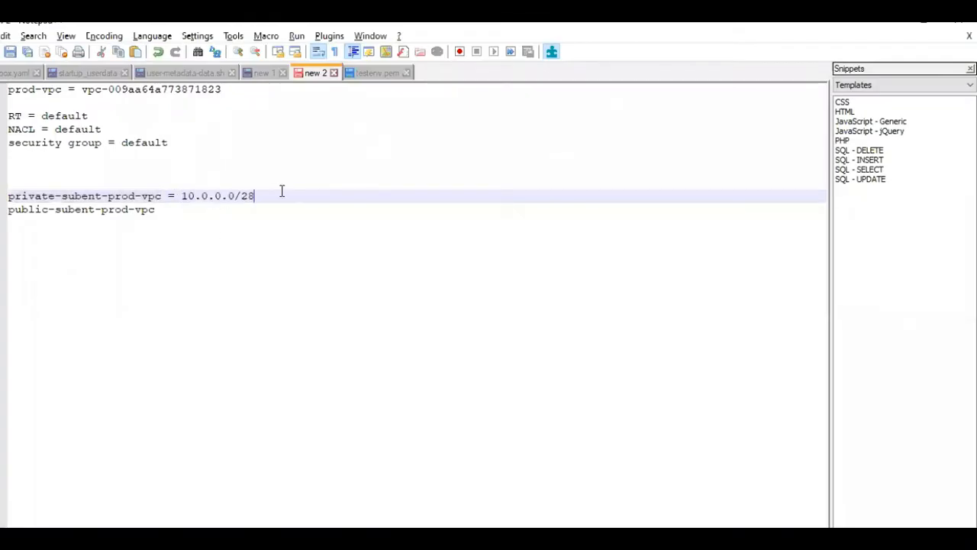
# - Add an equals sign after the public subnet name and copy the name "public-subent-prod-vpc"
pyautogui.click(212, 210)
pyautogui.write('=')
pyautogui.moveTo(157, 209); pyautogui.dragTo(8, 209)
pyautogui.hotkey('ctrl', 'c')
# - Return to the AWS console, start creating another subnet and choose prod-vpc as its VPC
pyautogui.hotkey('alt', 'Tab')
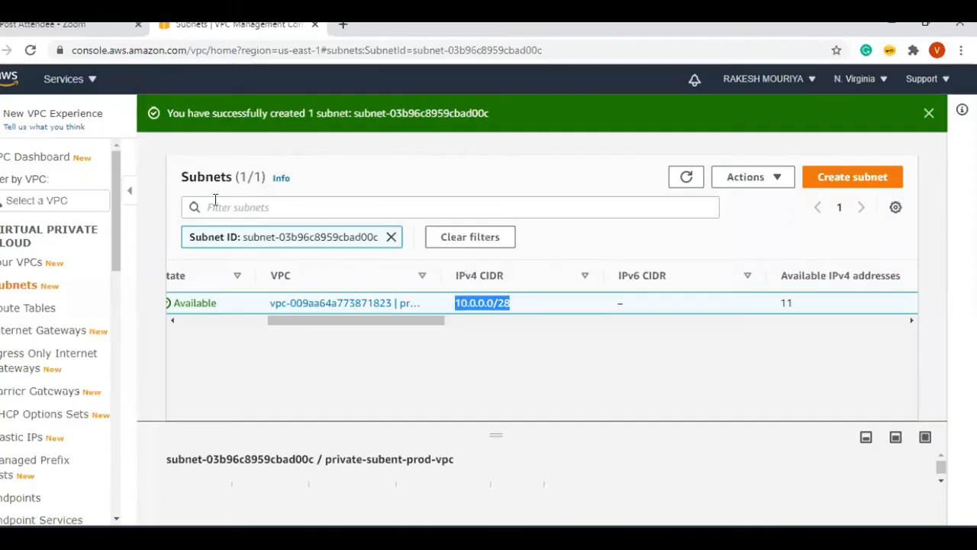
pyautogui.click(836, 178)
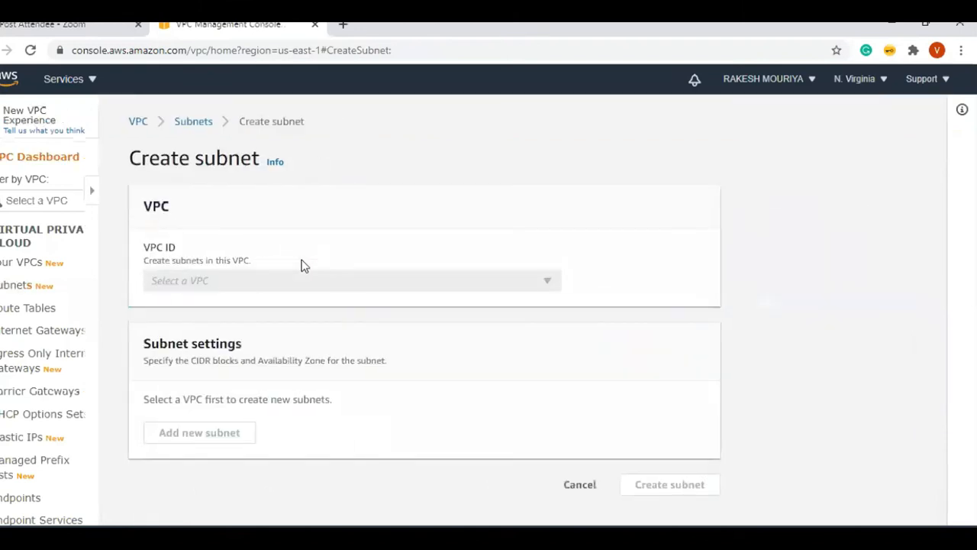
pyautogui.click(127, 280)
pyautogui.click(65, 367)
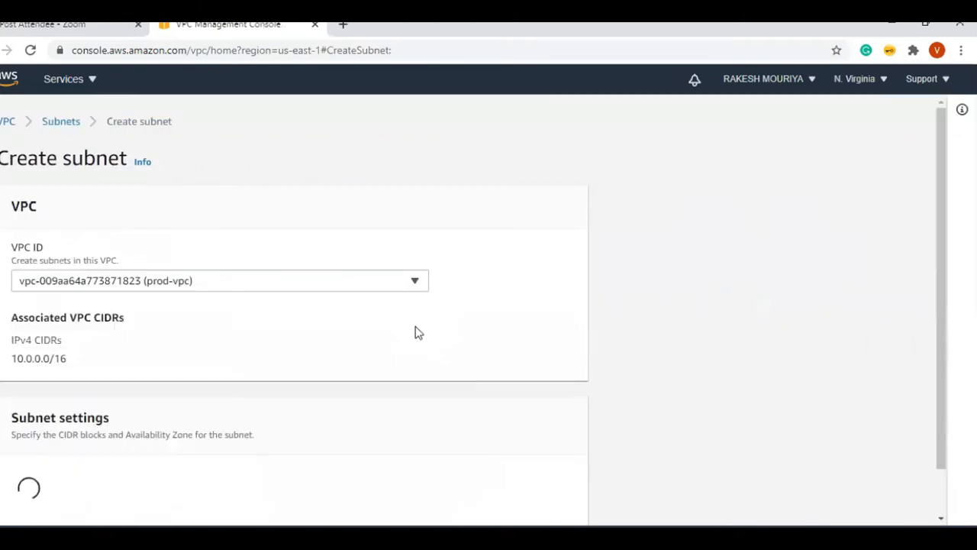
# - Name the subnet "public-subent-prod-vpc" and set its availability zone to us-east-1b
pyautogui.scroll(-3, 328, 349)
pyautogui.scroll(-1, 328, 350)
pyautogui.click(96, 263)
pyautogui.hotkey('ctrl', 'v')
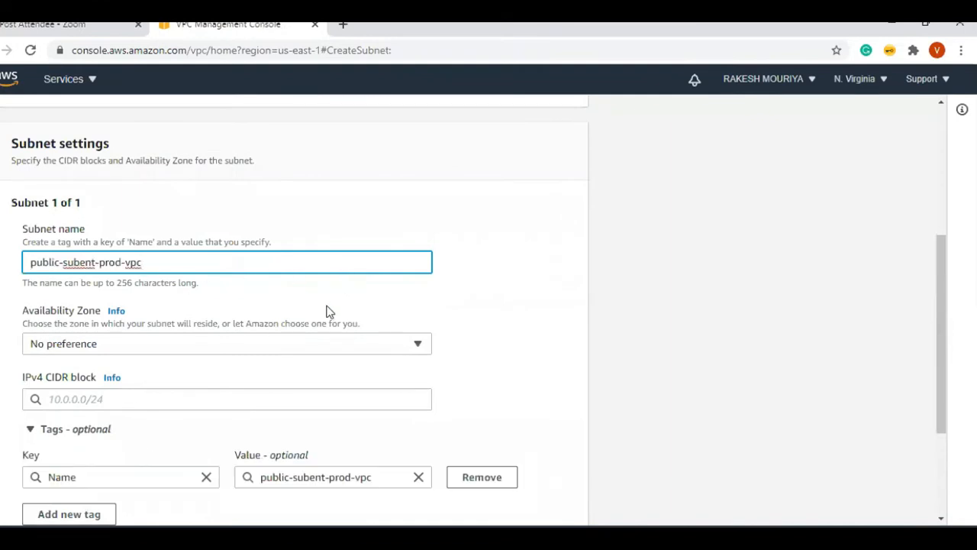
pyautogui.scroll(-1, 328, 310)
pyautogui.click(203, 269)
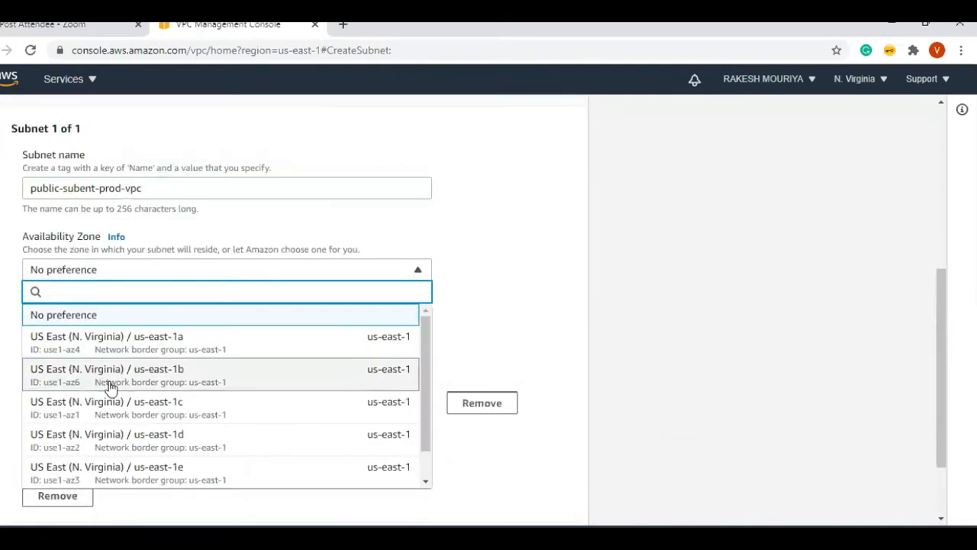
pyautogui.click(283, 363)
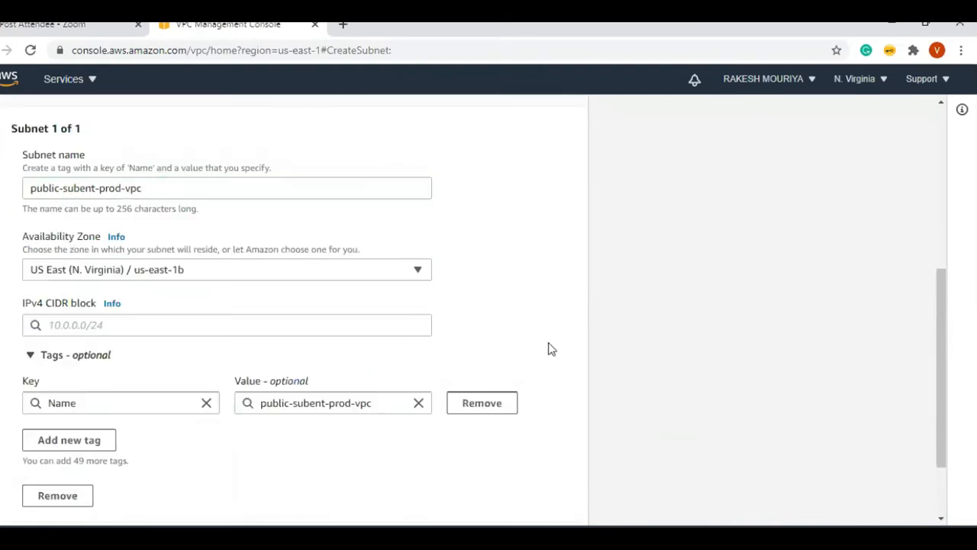
# - Set the public subnet's IPv4 CIDR block to 10.0.0.64/28 and create the subnet
pyautogui.click(93, 324)
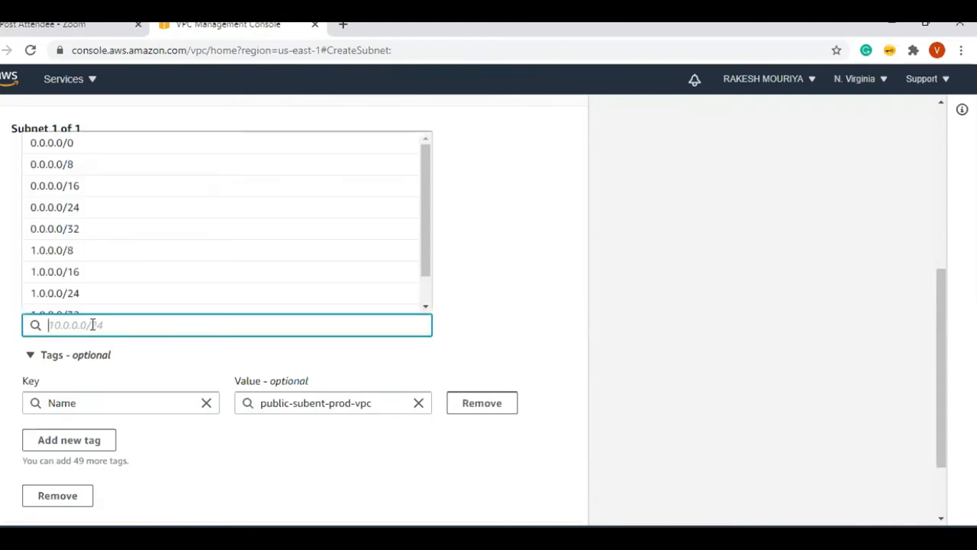
pyautogui.write('10.0.0.')
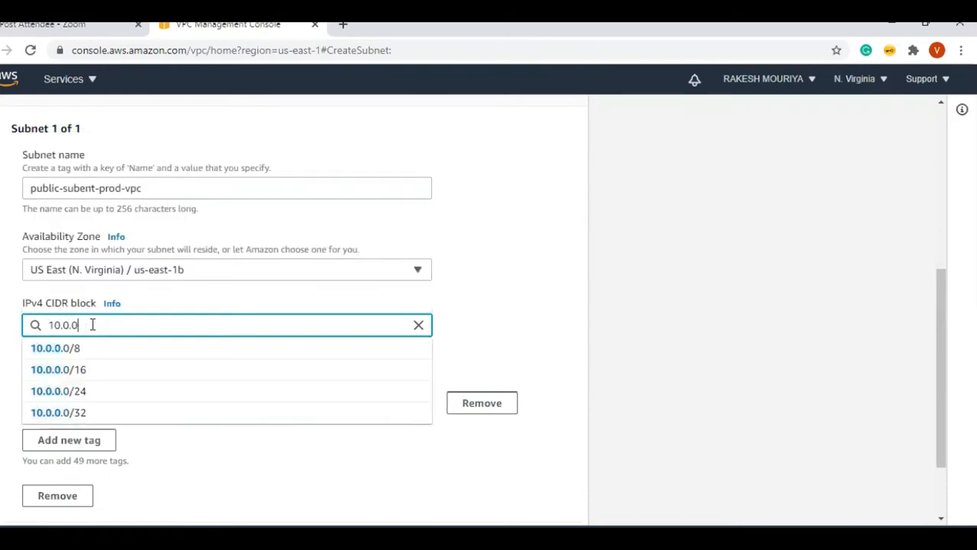
pyautogui.write('64')
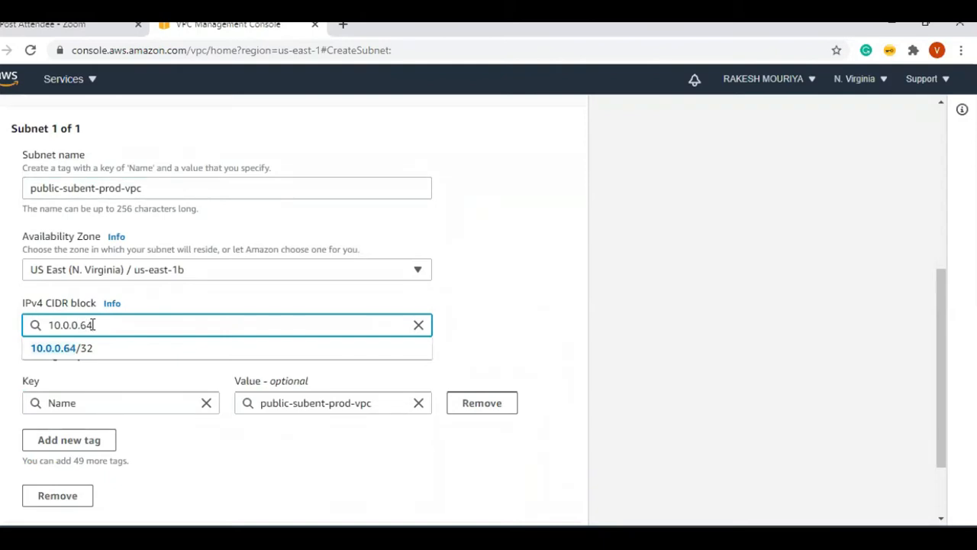
pyautogui.write('/28')
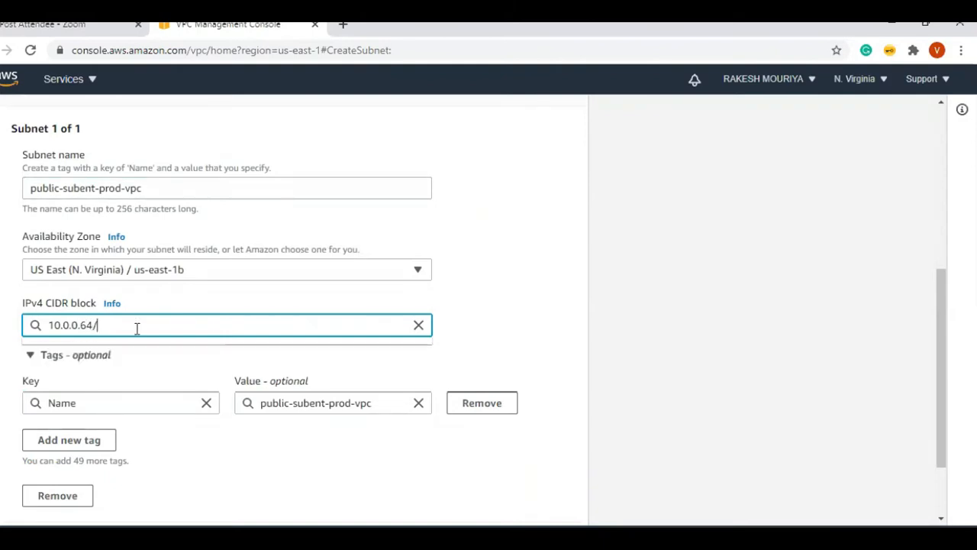
pyautogui.click(597, 377)
pyautogui.scroll(-2, 578, 374)
pyautogui.click(530, 500)
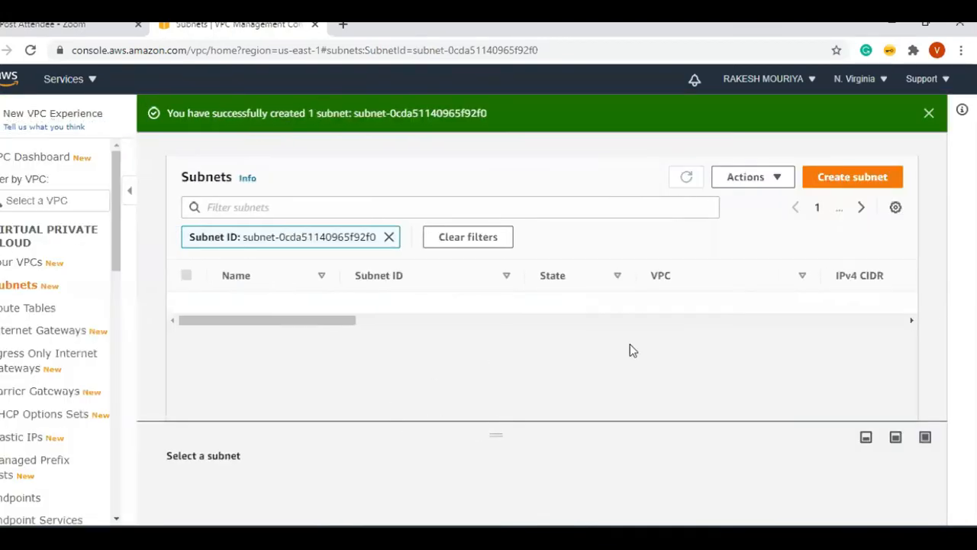
# - Copy the new public subnet's IPv4 CIDR and paste it after the equals sign of its entry in Notepad++
pyautogui.moveTo(897, 302); pyautogui.dragTo(830, 304)
pyautogui.hotkey('ctrl', 'c')
pyautogui.hotkey('alt', 'Tab')
pyautogui.hotkey('ctrl', 'v')
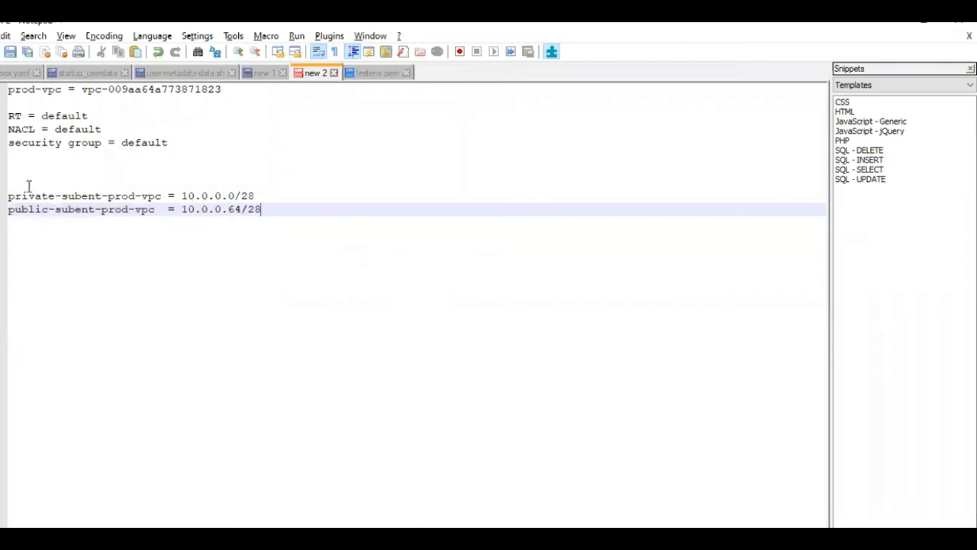
# - Add two blank lines below the public subnet entry and select the prod-vpc line in the notes
pyautogui.moveTo(22, 196); pyautogui.dragTo(141, 196)
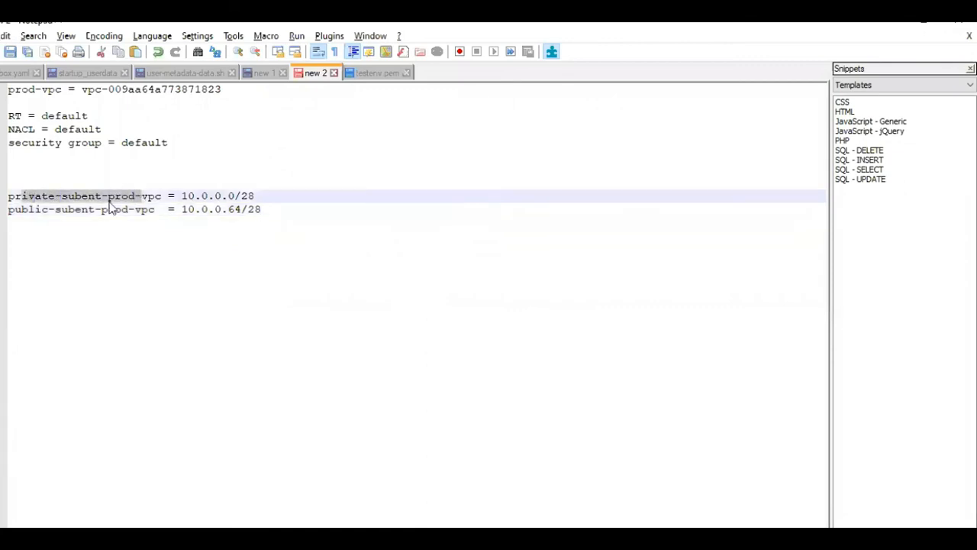
pyautogui.moveTo(50, 212); pyautogui.dragTo(299, 216)
pyautogui.click(302, 215)
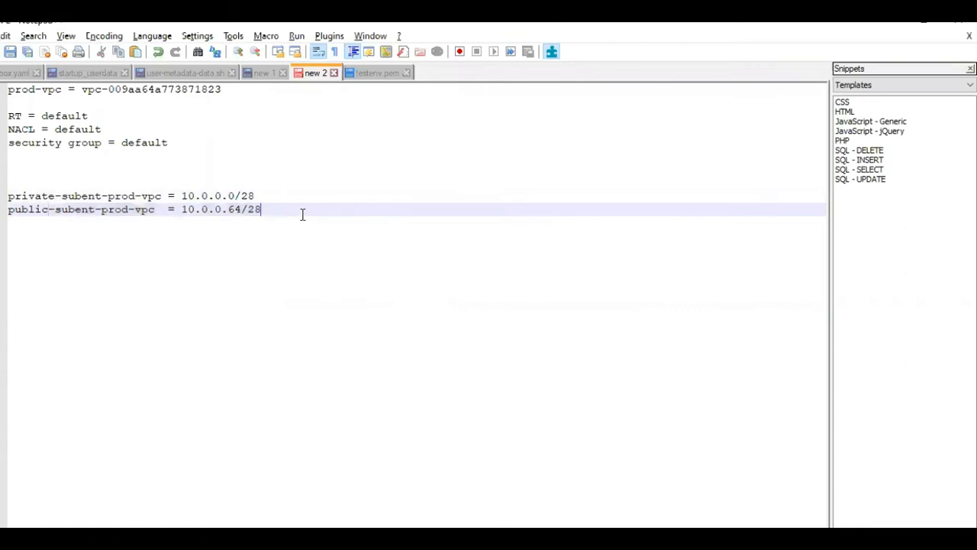
pyautogui.press('Return')
pyautogui.press('Return')
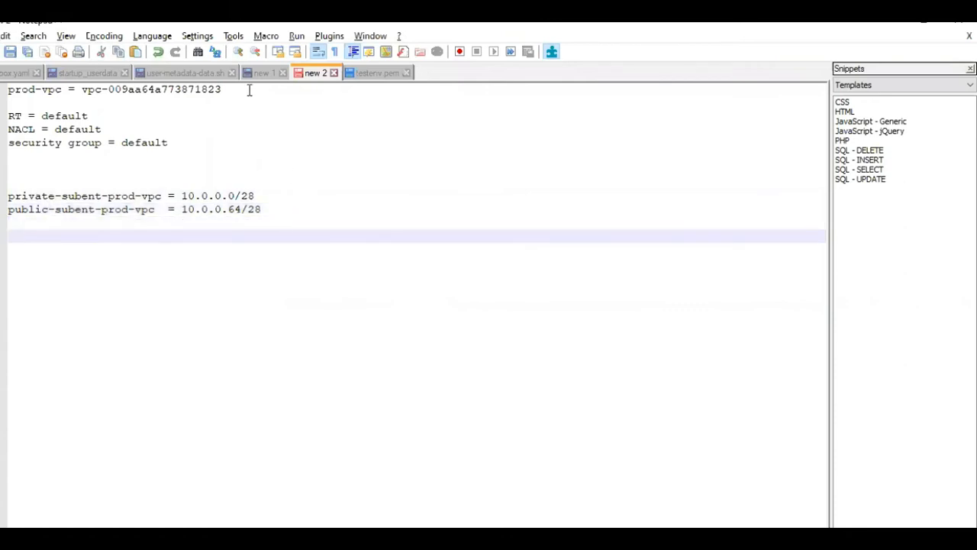
pyautogui.moveTo(230, 90); pyautogui.dragTo(9, 93)
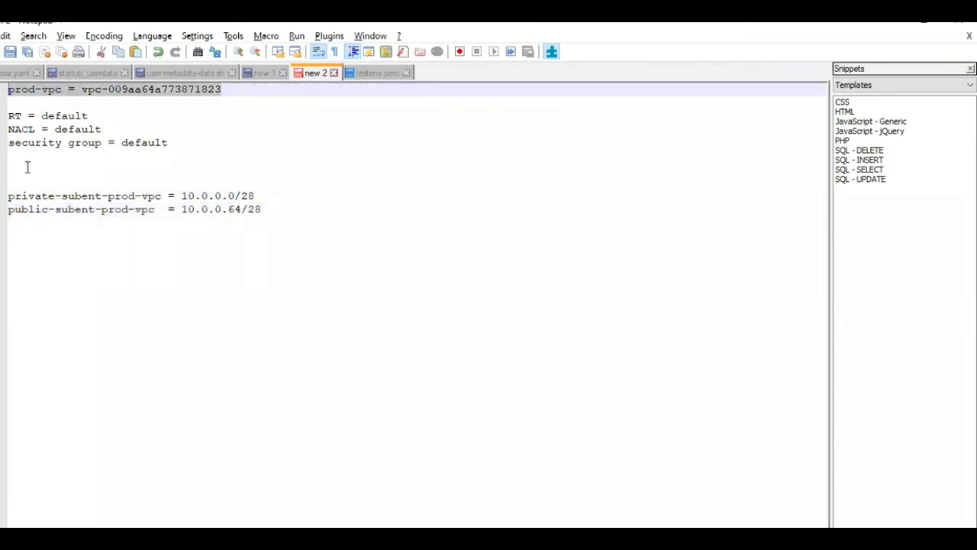
# - Paste the prod-vpc line directly above the private subnet entry and add blank lines below the public subnet entry
pyautogui.click(10, 183)
pyautogui.hotkey('ctrl', 'v')
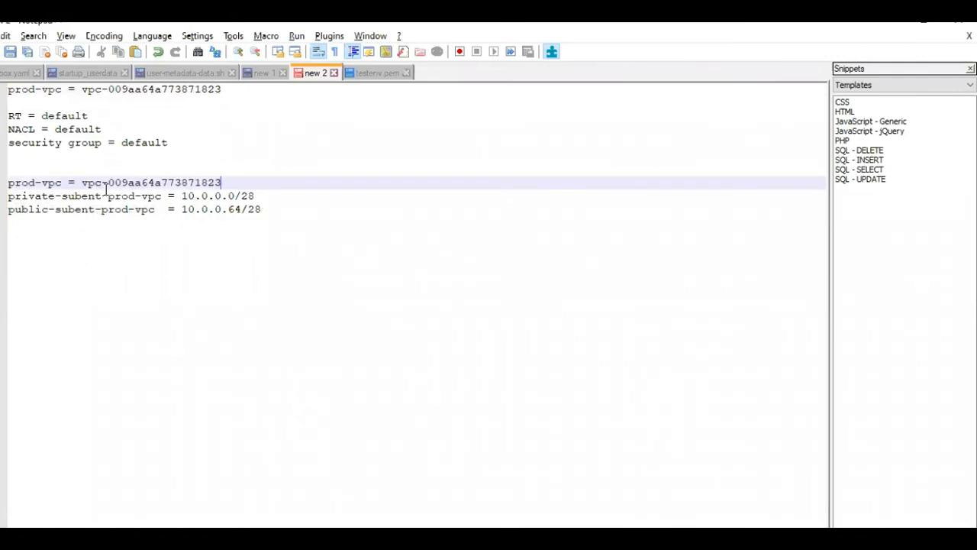
pyautogui.moveTo(42, 183); pyautogui.dragTo(223, 183)
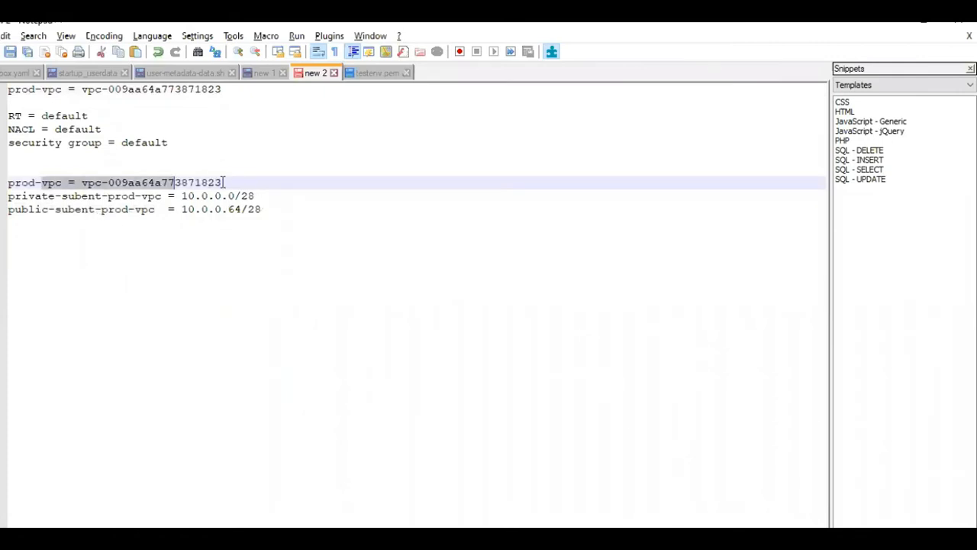
pyautogui.click(25, 197)
pyautogui.moveTo(18, 197); pyautogui.dragTo(254, 197)
pyautogui.moveTo(35, 209); pyautogui.dragTo(277, 216)
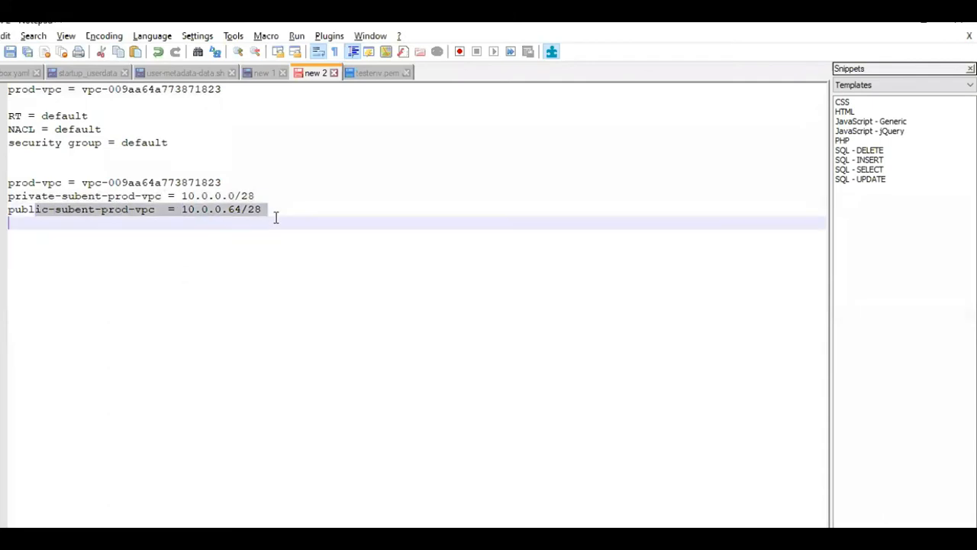
pyautogui.click(284, 213)
pyautogui.press('Return')
pyautogui.press('Return')
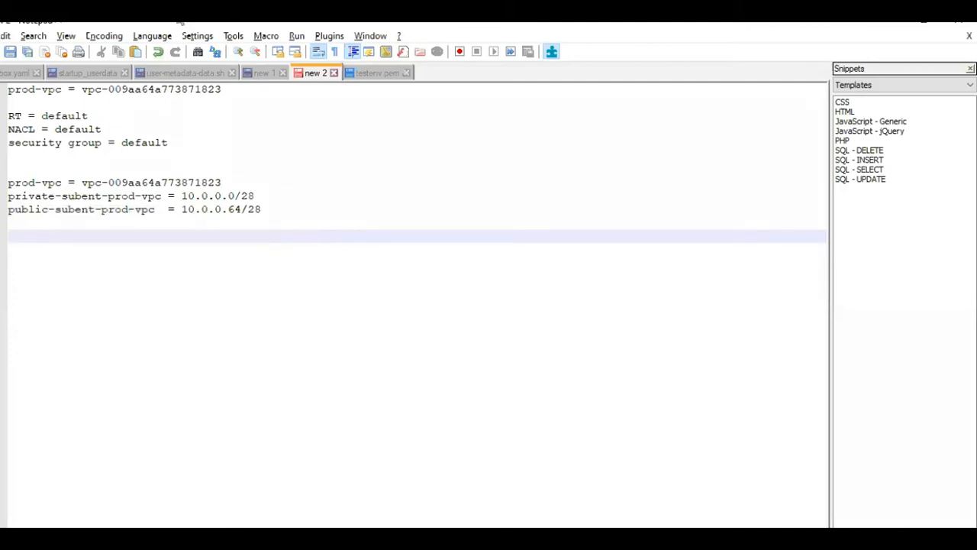
pyautogui.moveTo(97, 115); pyautogui.dragTo(7, 115)
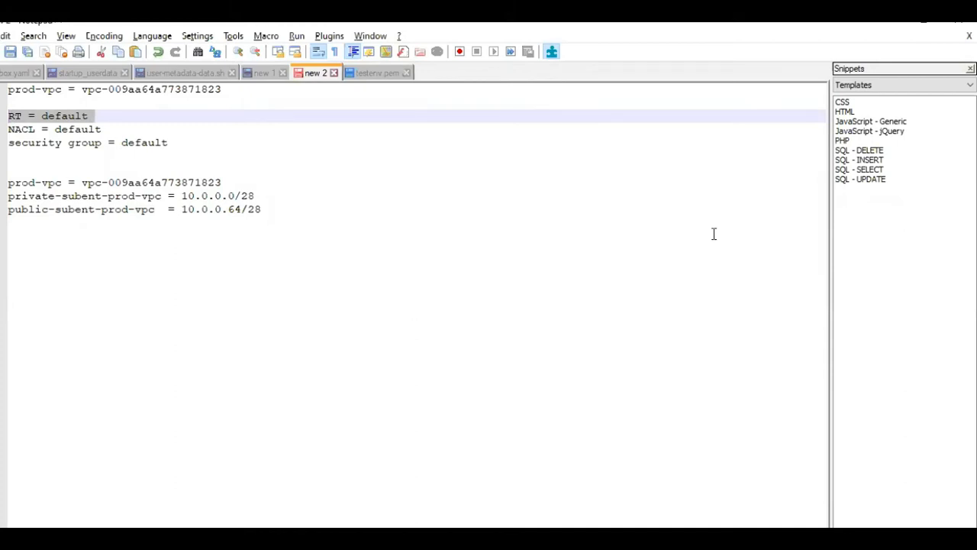
# - Sketch boxes joined by connecting lines over the notes as an annotation, and clear the drawing
pyautogui.moveTo(224, 279)
pyautogui.mouseDown()
pyautogui.moveTo(203, 319)
pyautogui.moveTo(319, 267)
pyautogui.moveTo(160, 365)
pyautogui.mouseUp()
pyautogui.moveTo(636, 268)
pyautogui.mouseDown()
pyautogui.moveTo(625, 252)
pyautogui.moveTo(676, 307)
pyautogui.moveTo(650, 317)
pyautogui.mouseUp()
pyautogui.moveTo(329, 315); pyautogui.dragTo(681, 279)
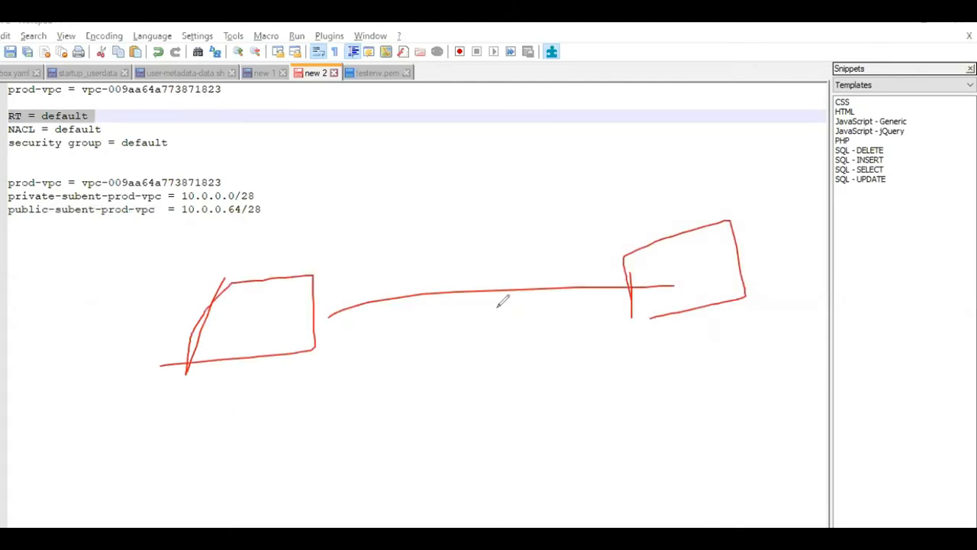
pyautogui.moveTo(317, 288)
pyautogui.mouseDown()
pyautogui.moveTo(408, 241)
pyautogui.moveTo(469, 181)
pyautogui.moveTo(447, 227)
pyautogui.mouseUp()
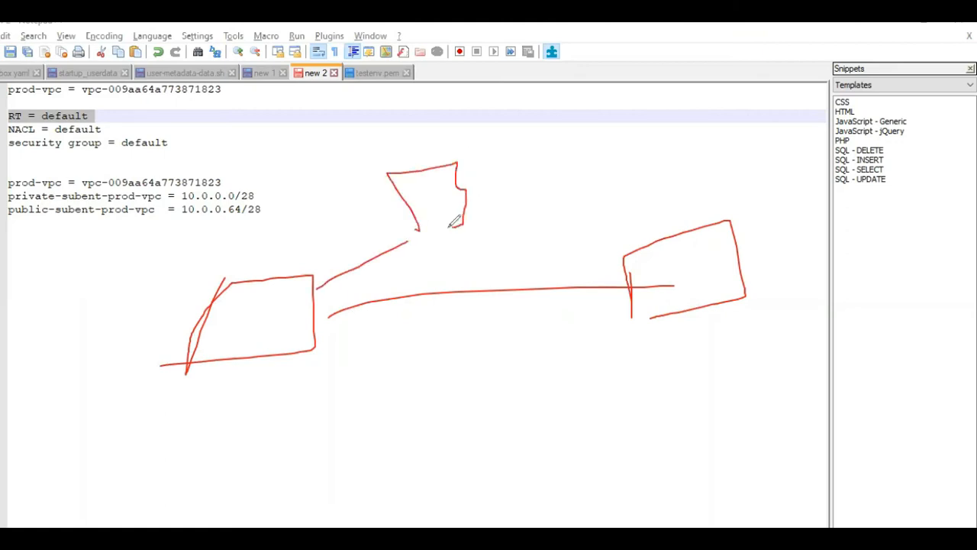
pyautogui.moveTo(123, 353)
pyautogui.mouseDown()
pyautogui.moveTo(524, 133)
pyautogui.moveTo(498, 331)
pyautogui.moveTo(177, 339)
pyautogui.mouseUp()
pyautogui.moveTo(632, 469); pyautogui.dragTo(658, 523)
pyautogui.moveTo(619, 449)
pyautogui.mouseDown()
pyautogui.moveTo(975, 434)
pyautogui.moveTo(739, 498)
pyautogui.mouseUp()
pyautogui.moveTo(731, 449)
pyautogui.mouseDown()
pyautogui.moveTo(770, 406)
pyautogui.moveTo(740, 475)
pyautogui.moveTo(358, 316)
pyautogui.moveTo(284, 313)
pyautogui.mouseUp()
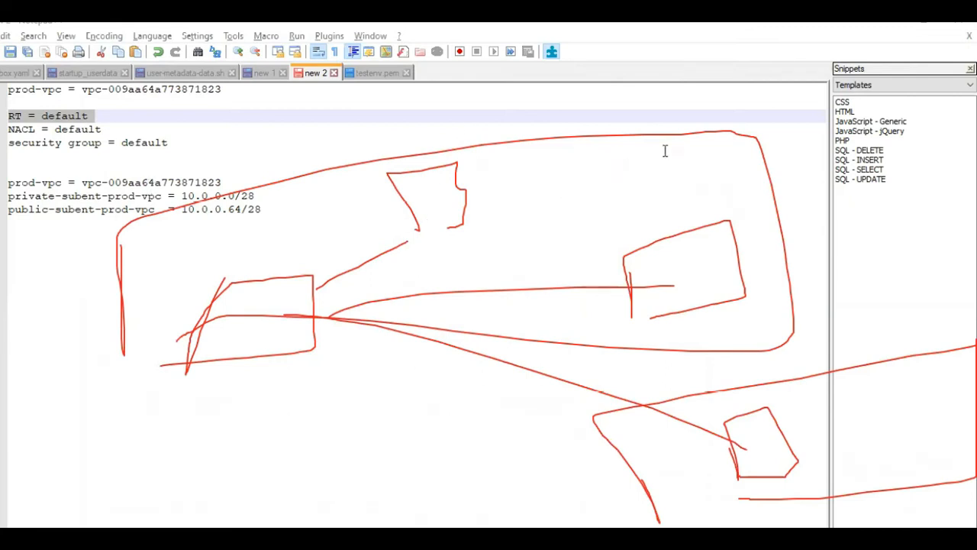
pyautogui.click(716, 133)
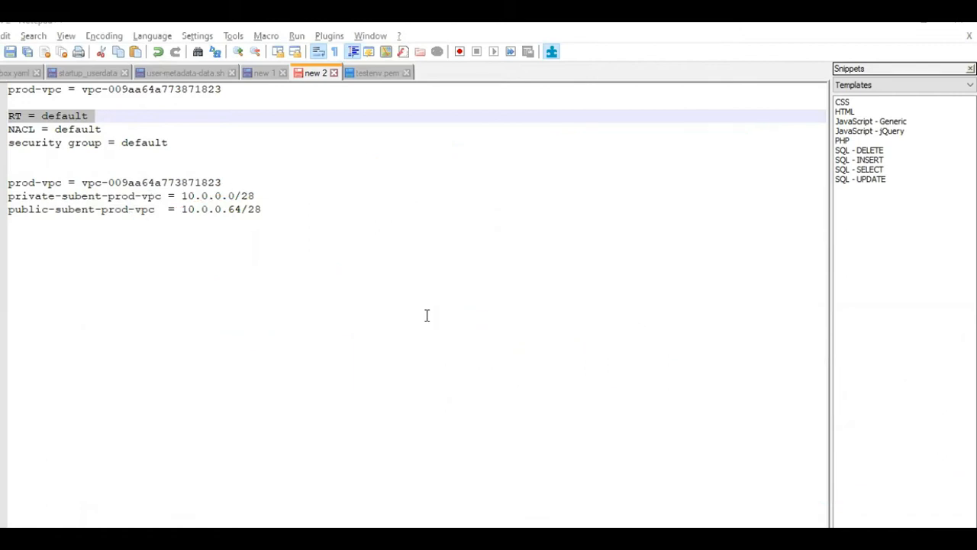
# - Add the line "RT-private-prod-vpc" below the subnet entries in the notes, separated by blank lines
pyautogui.moveTo(10, 196); pyautogui.dragTo(258, 196)
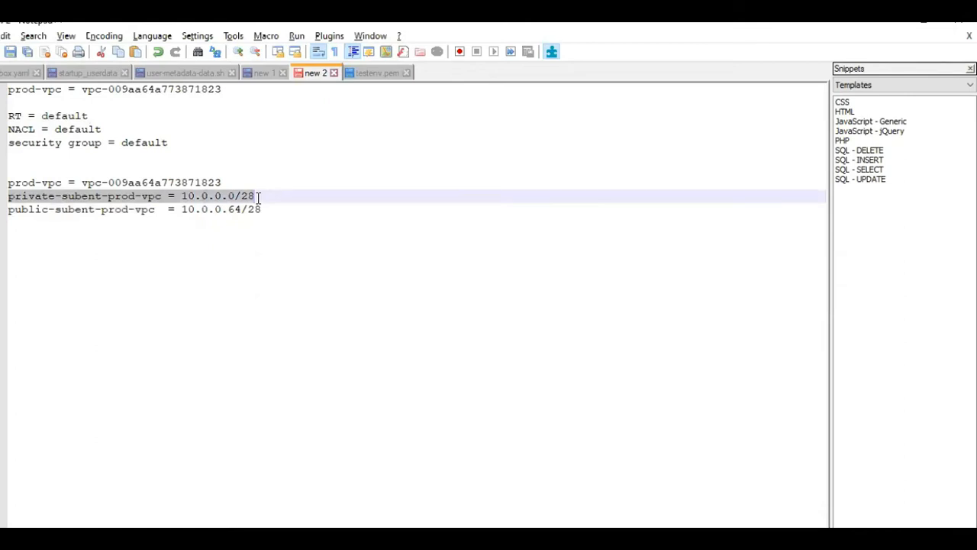
pyautogui.click(308, 205)
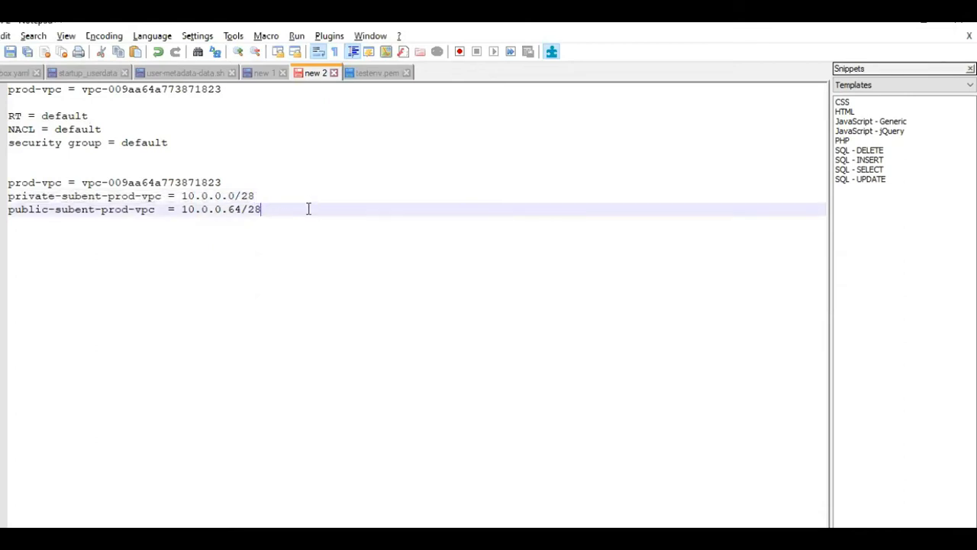
pyautogui.press('Return')
pyautogui.press('Return')
pyautogui.moveTo(163, 197); pyautogui.dragTo(0, 181)
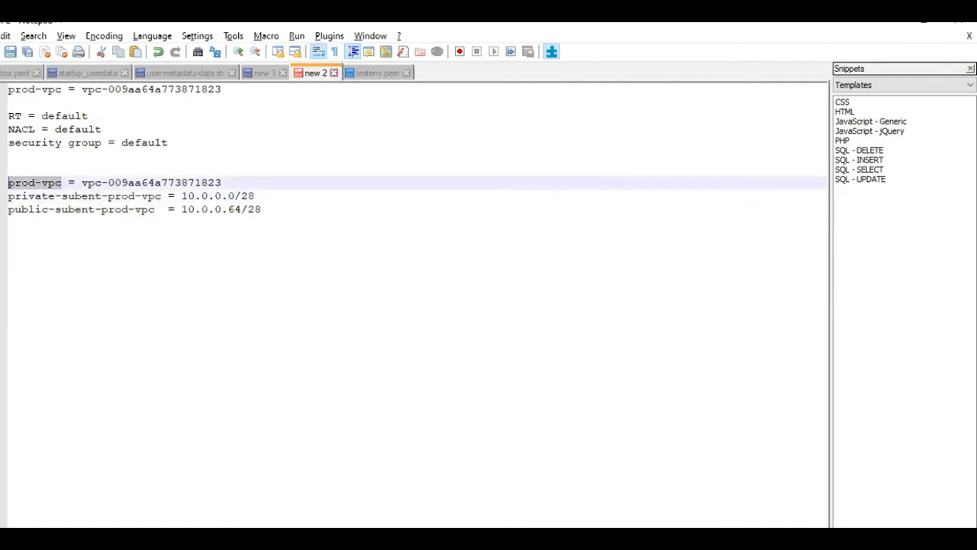
pyautogui.click(290, 218)
pyautogui.press('Return')
pyautogui.press('Return')
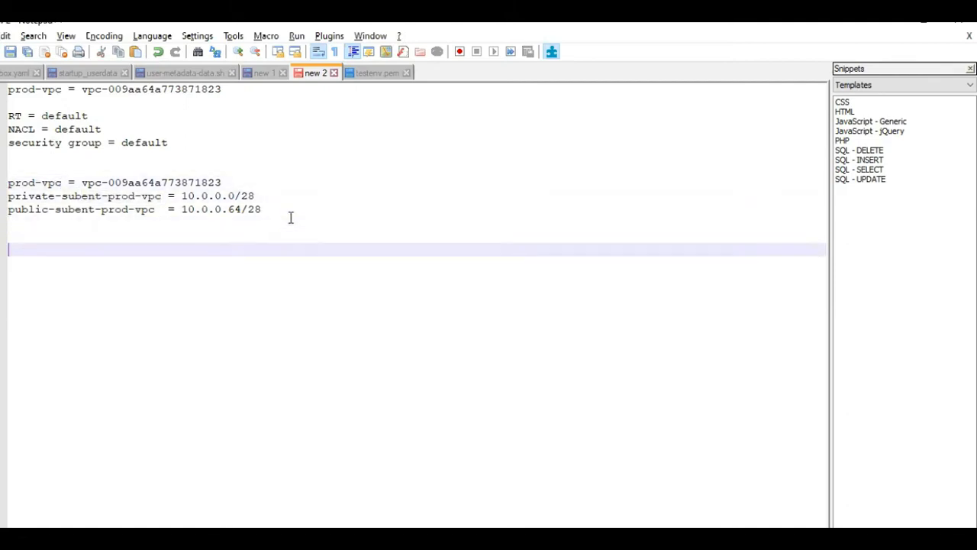
pyautogui.write('RT-p')
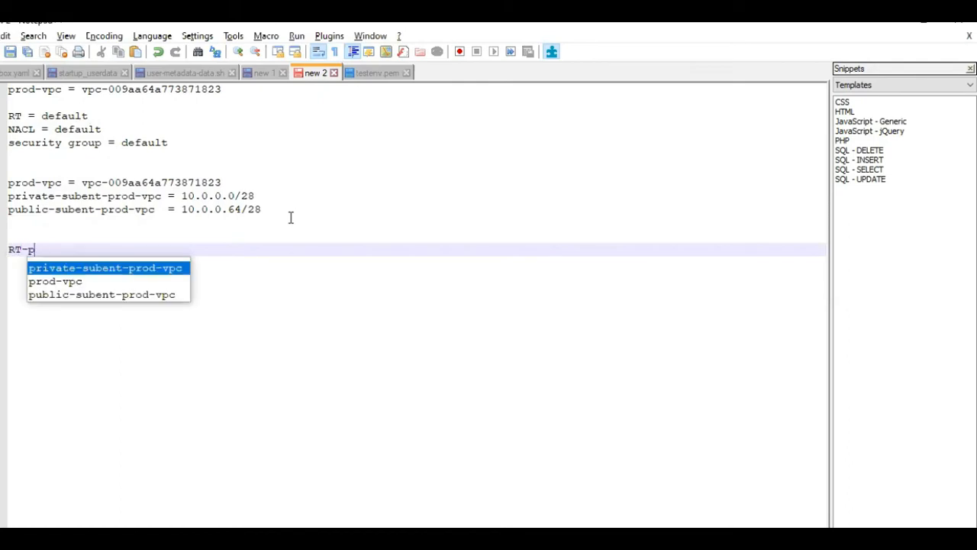
pyautogui.write('rivate-prod-vpc')
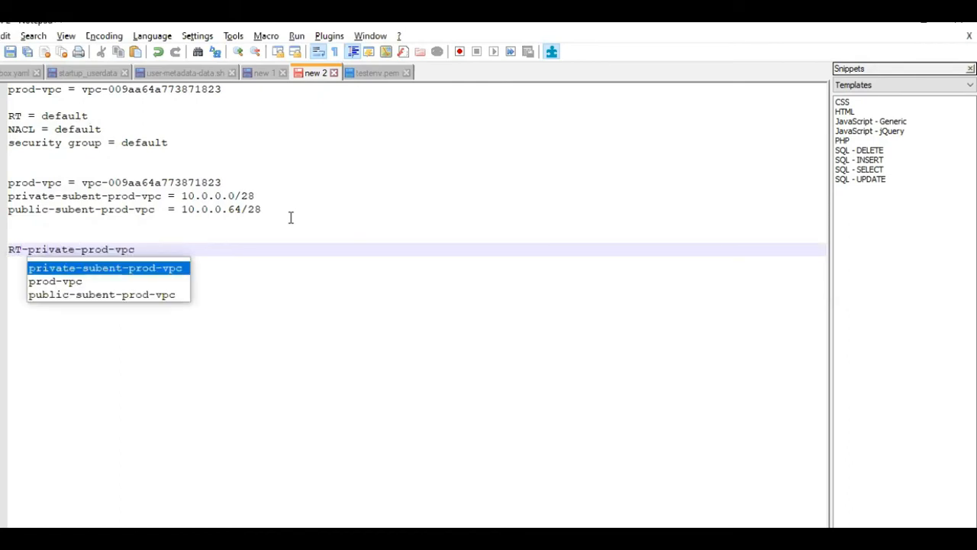
pyautogui.click(359, 289)
# - Duplicate the RT-private-prod-vpc line on the line below and rename the copy "RT-public-prod-vpc"
pyautogui.moveTo(174, 253); pyautogui.dragTo(8, 248)
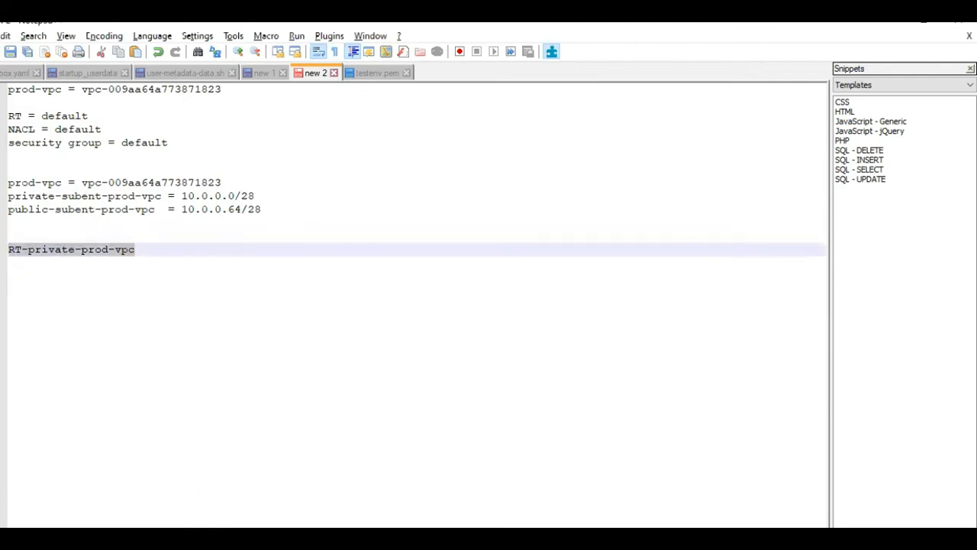
pyautogui.hotkey('ctrl', 'c')
pyautogui.click(153, 252)
pyautogui.press('Return')
pyautogui.hotkey('ctrl', 'v')
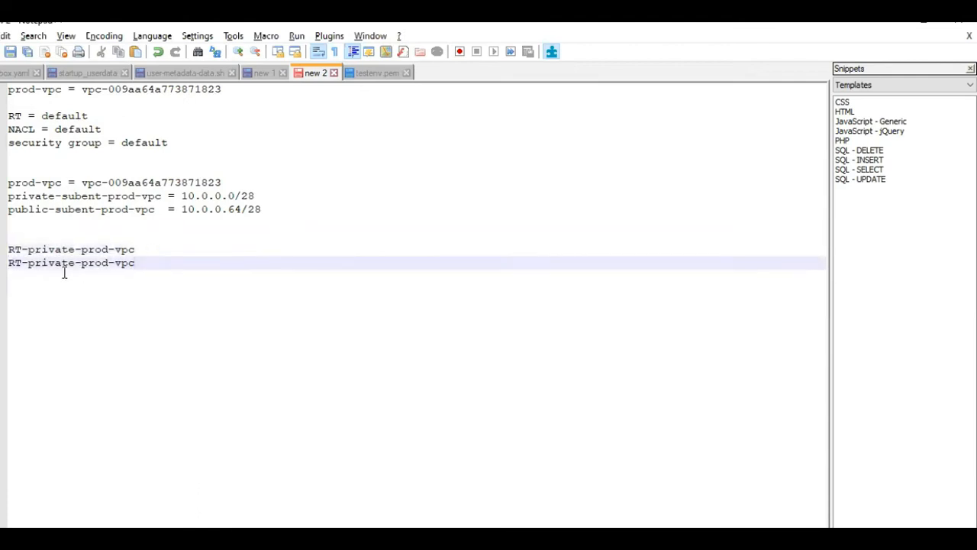
pyautogui.doubleClick(41, 263)
pyautogui.write('public')
pyautogui.click(273, 263)
# - Add an equals sign after RT-private-prod-vpc and paste the subnet name private-subent-prod-vpc as its value
pyautogui.click(165, 250)
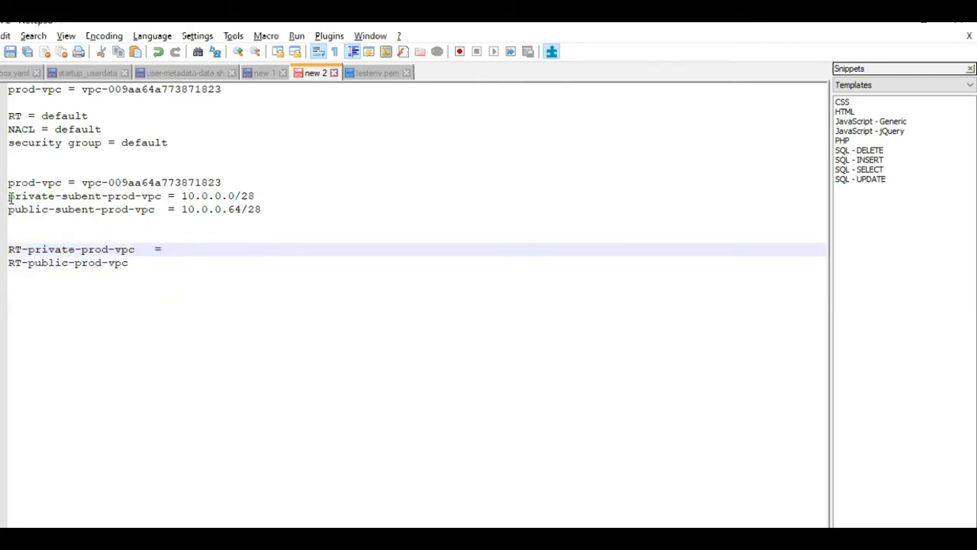
pyautogui.moveTo(8, 196); pyautogui.dragTo(161, 197)
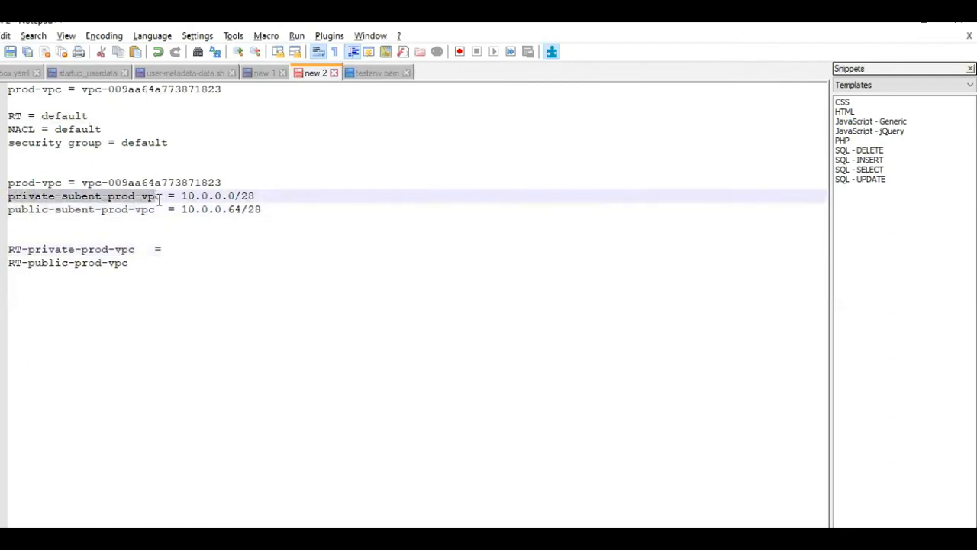
pyautogui.click(181, 246)
pyautogui.hotkey('ctrl', 'v')
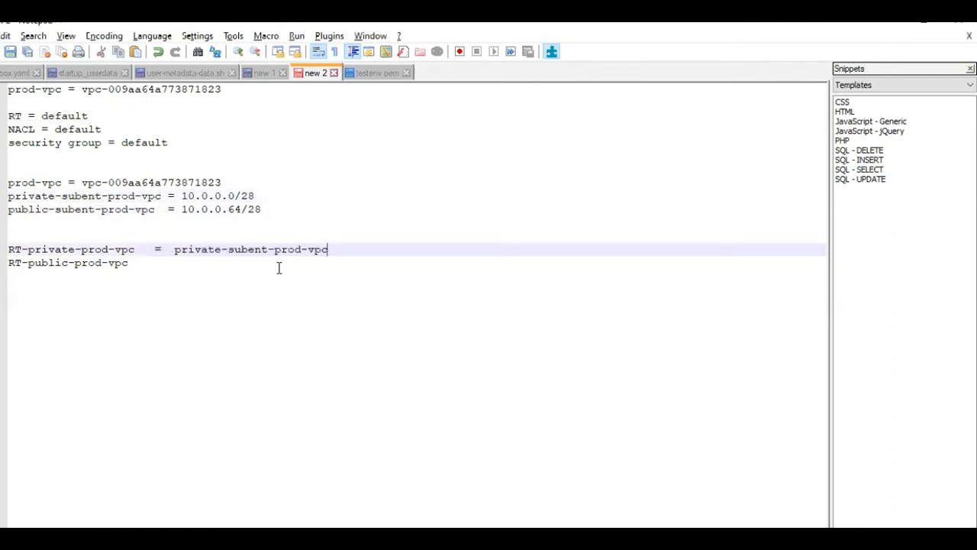
# - Copy the name public-subent-prod-vpc and paste it after an aligned equals sign on the RT-public-prod-vpc line
pyautogui.moveTo(157, 211); pyautogui.dragTo(6, 209)
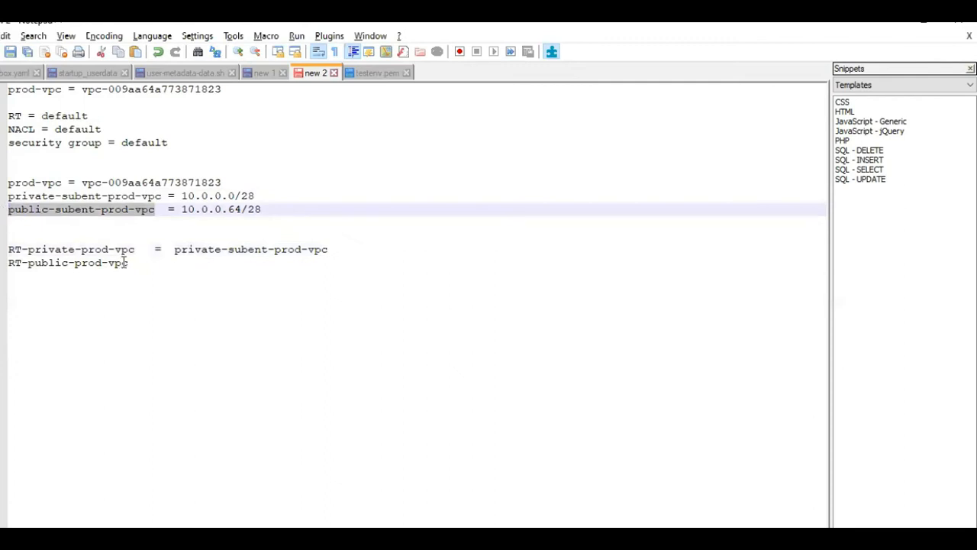
pyautogui.click(161, 262)
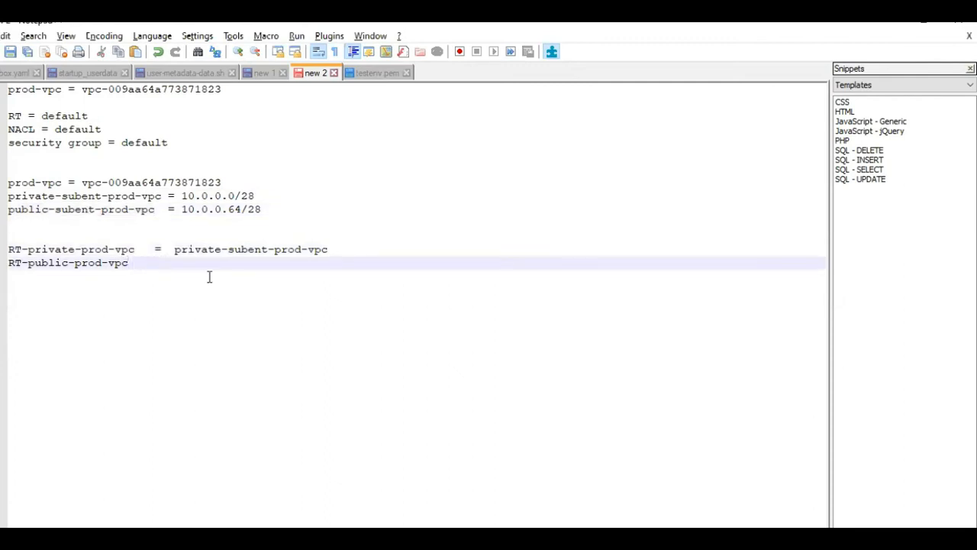
pyautogui.hotkey('ctrl', 'v')
pyautogui.click(168, 262)
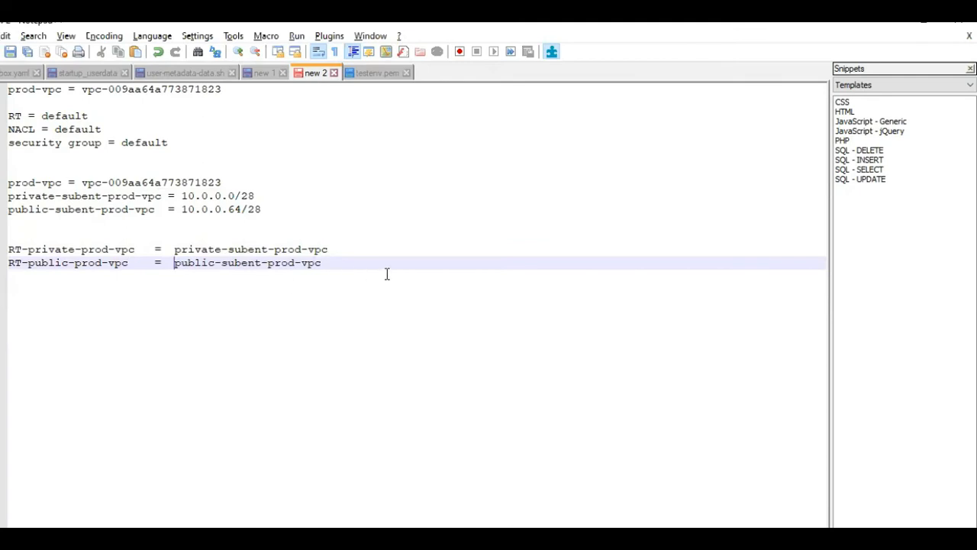
# - Start a new route table in the AWS VPC console and name it "RT-private-prod-vpc", copied from the Notepad++ notes
pyautogui.hotkey('alt', 'Tab')
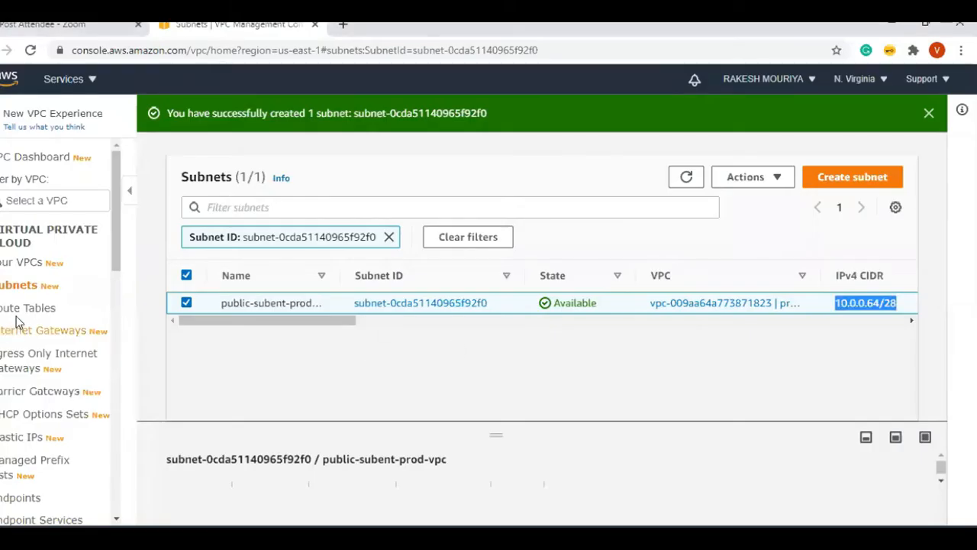
pyautogui.click(20, 313)
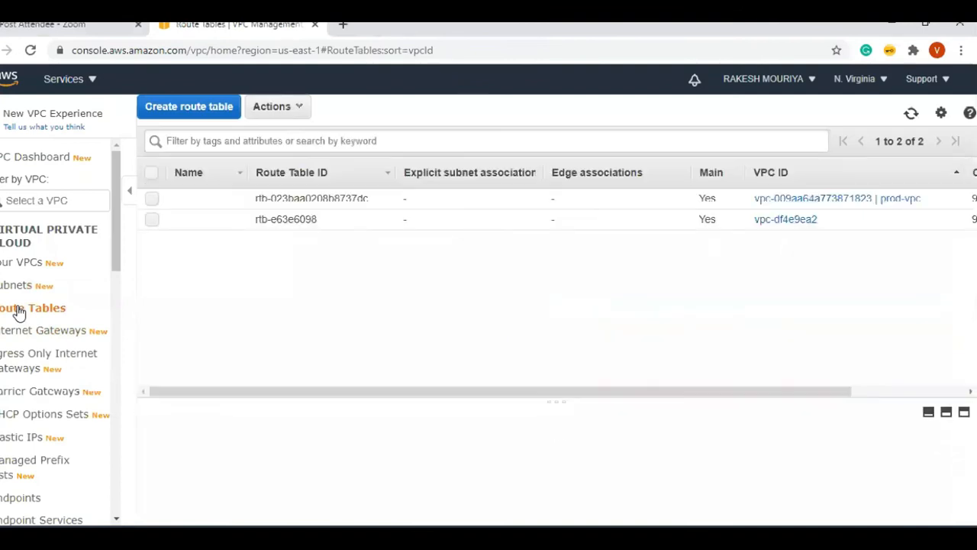
pyautogui.click(179, 113)
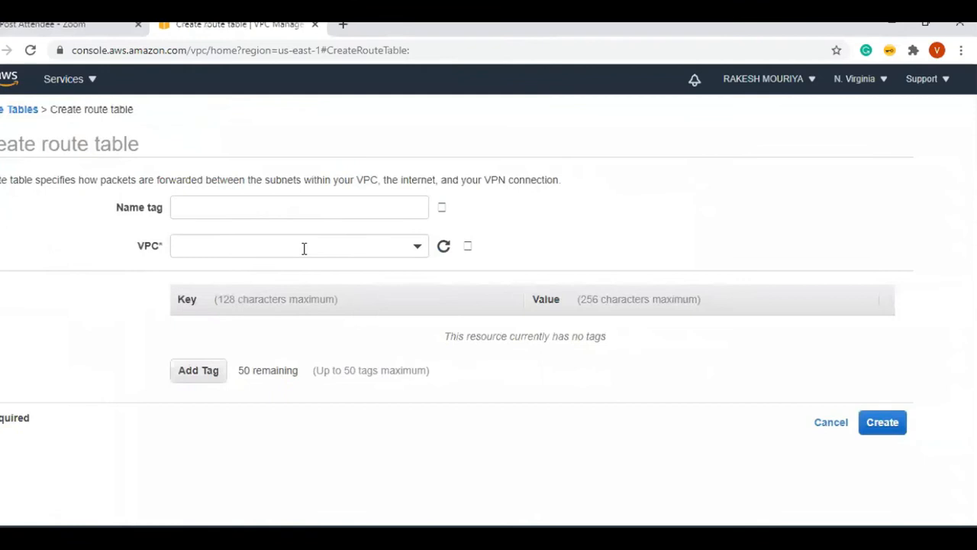
pyautogui.hotkey('alt', 'Tab')
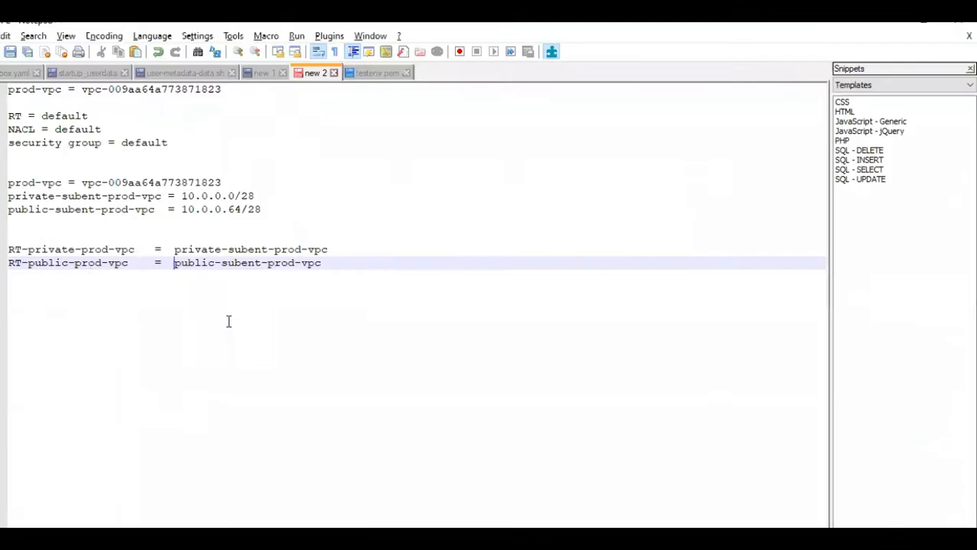
pyautogui.moveTo(136, 249); pyautogui.dragTo(9, 250)
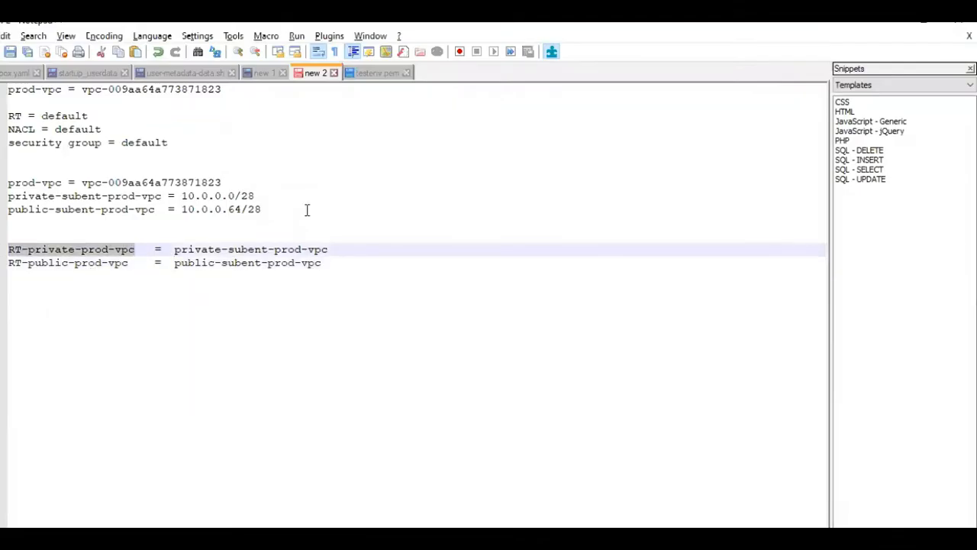
pyautogui.hotkey('alt', 'Tab')
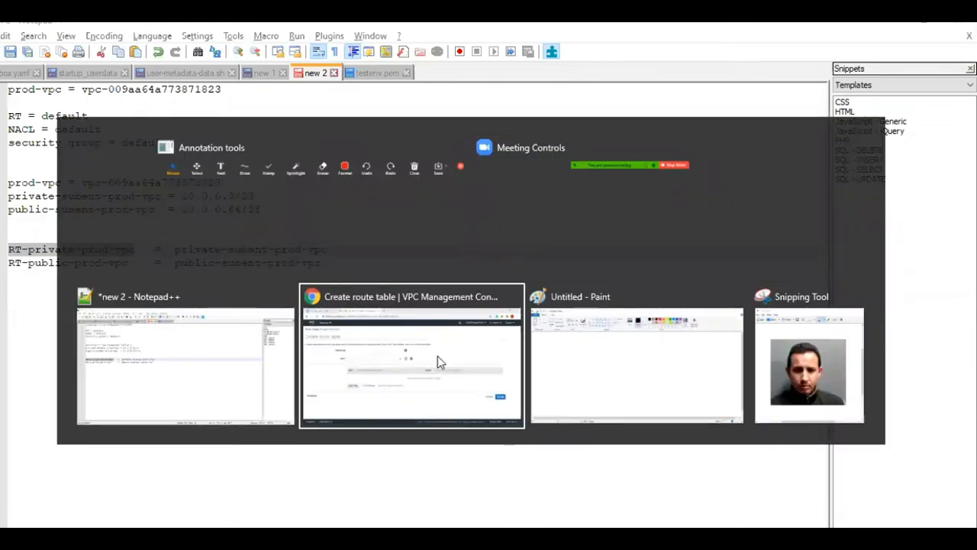
pyautogui.click(438, 356)
pyautogui.click(222, 207)
pyautogui.hotkey('ctrl', 'v')
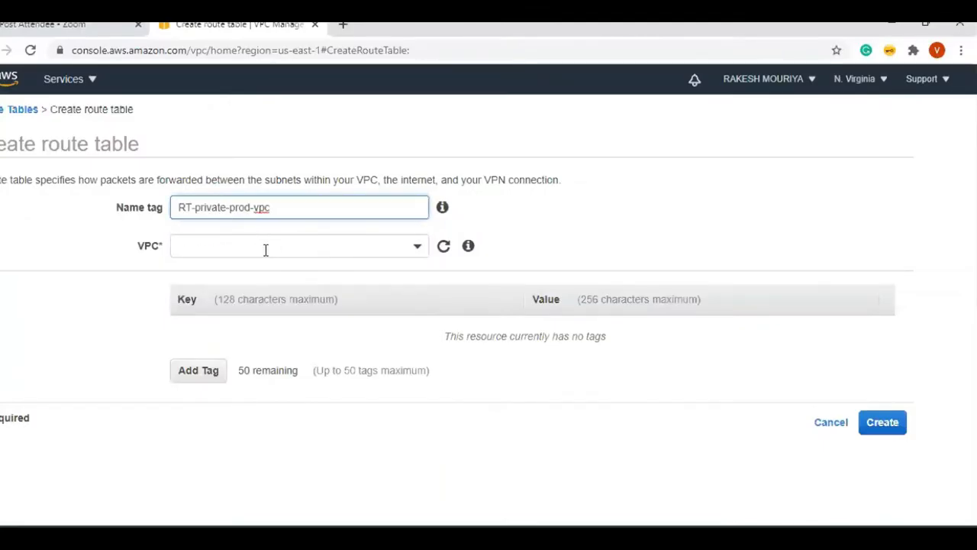
# - Assign the route table to prod-vpc, create it, and widen the Name column in the route table list
pyautogui.click(266, 249)
pyautogui.click(245, 327)
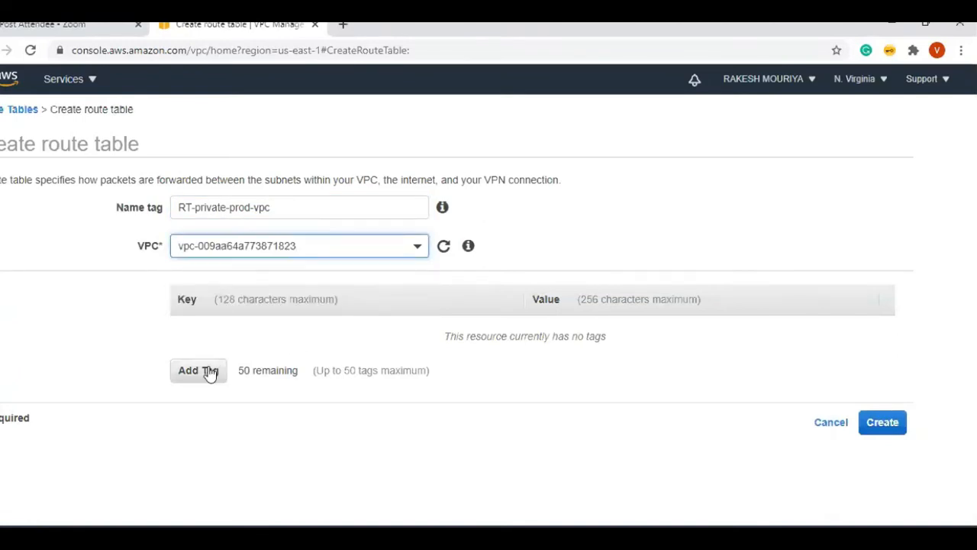
pyautogui.click(884, 427)
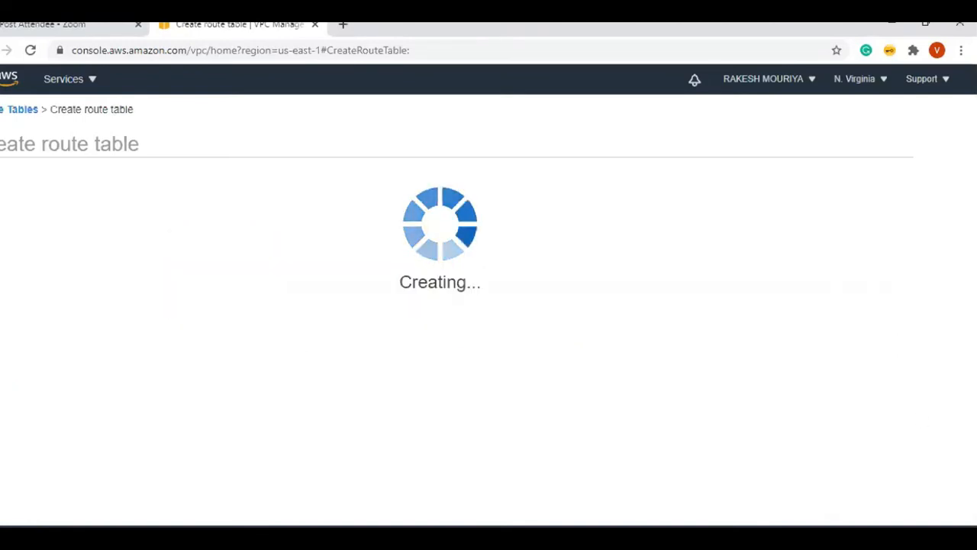
pyautogui.click(626, 284)
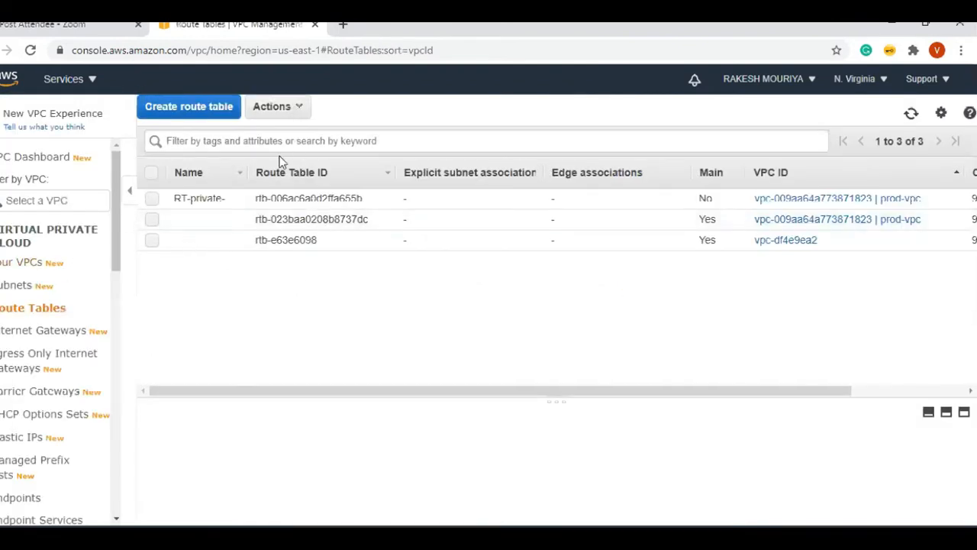
pyautogui.moveTo(245, 174); pyautogui.dragTo(356, 174)
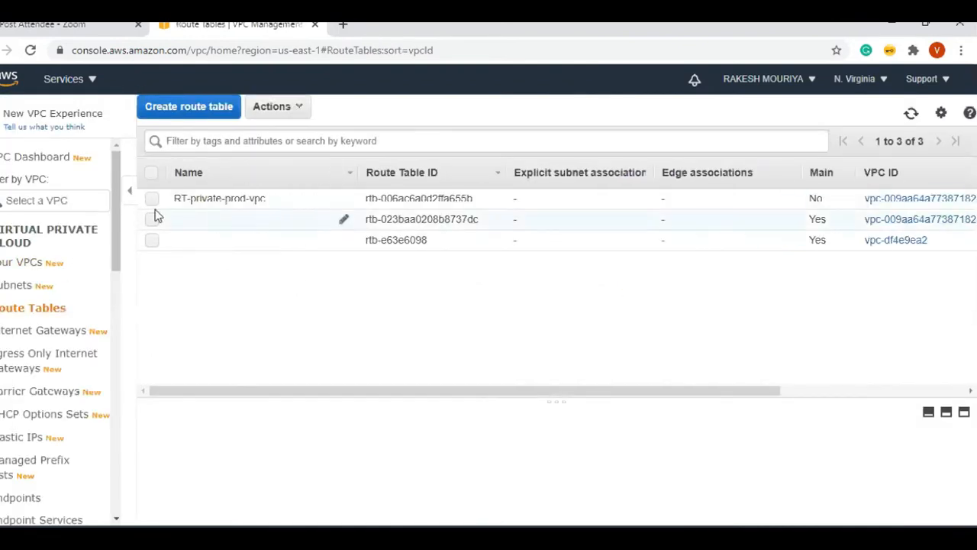
# - Start another route table in the AWS VPC console and name it "RT-public-prod-vpc", copied from the Notepad++ notes
pyautogui.click(198, 108)
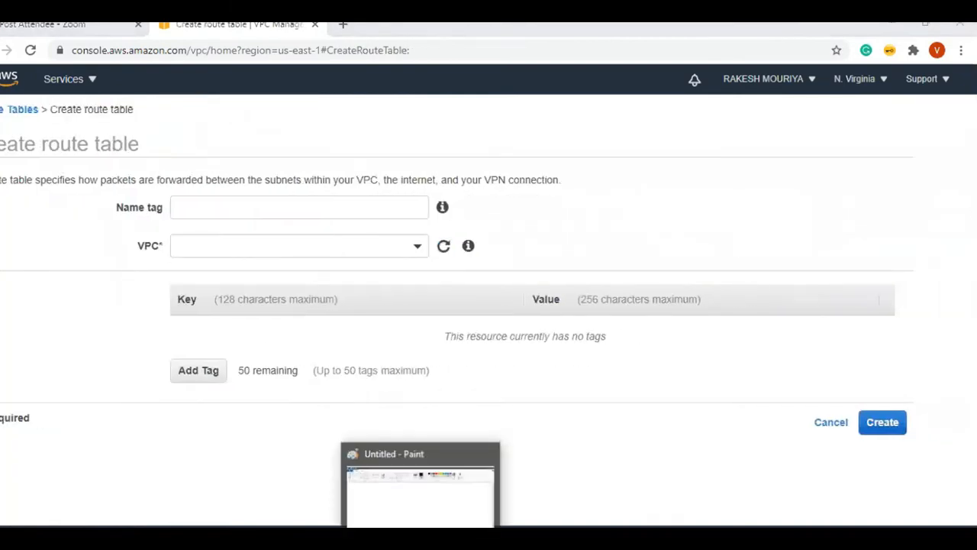
pyautogui.moveTo(137, 264); pyautogui.dragTo(6, 263)
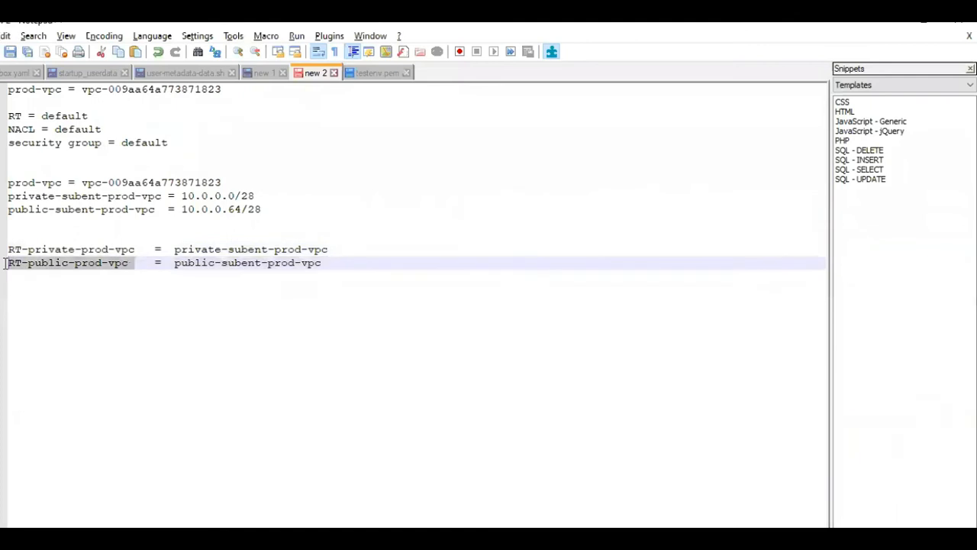
pyautogui.hotkey('ctrl', 'c')
pyautogui.hotkey('alt', 'Tab')
pyautogui.click(232, 206)
pyautogui.hotkey('ctrl', 'v')
# - Assign the RT-public-prod-vpc route table to prod-vpc, create it, and return to the route table list
pyautogui.click(371, 246)
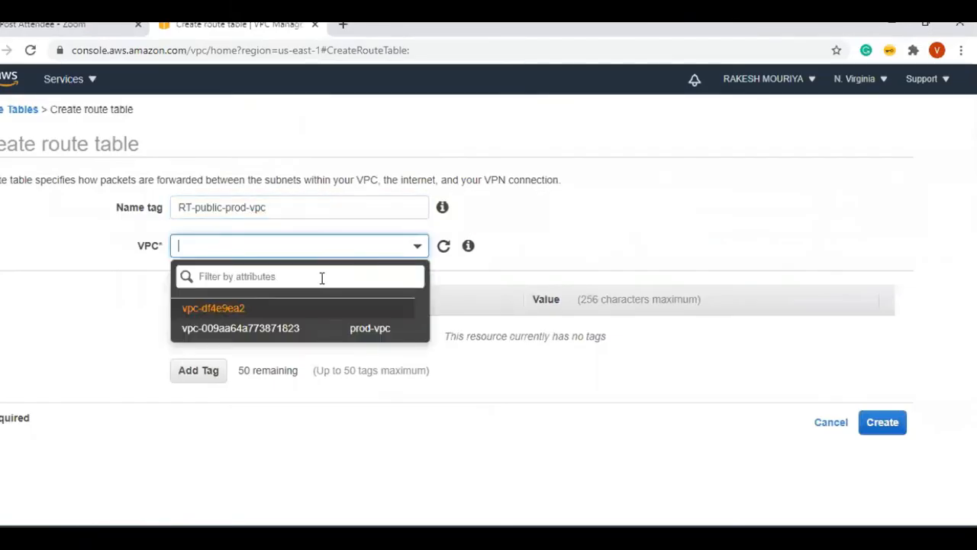
pyautogui.click(247, 327)
pyautogui.click(883, 424)
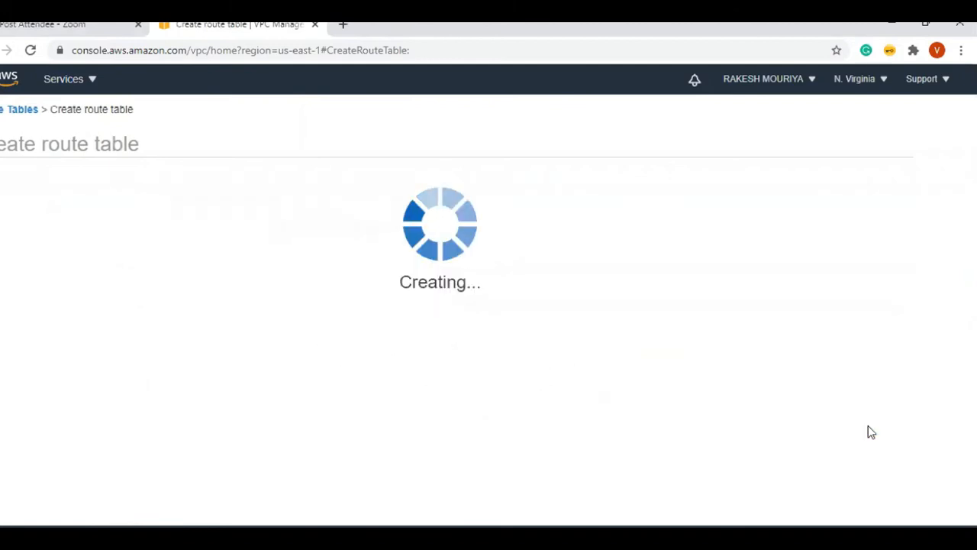
pyautogui.click(642, 279)
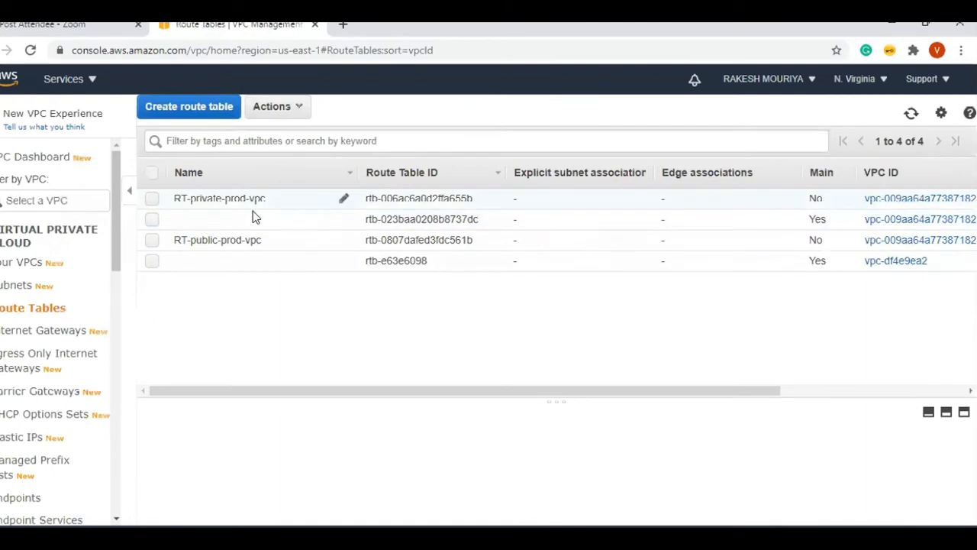
# - Associate the subnet private-subent-prod-vpc with the RT-private-prod-vpc route table and save the association
pyautogui.click(151, 199)
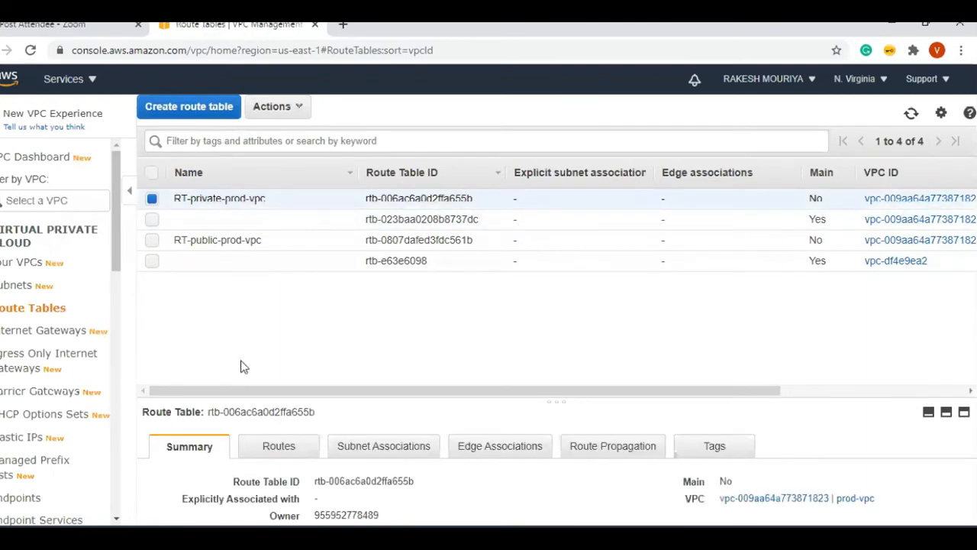
pyautogui.moveTo(340, 402); pyautogui.dragTo(346, 275)
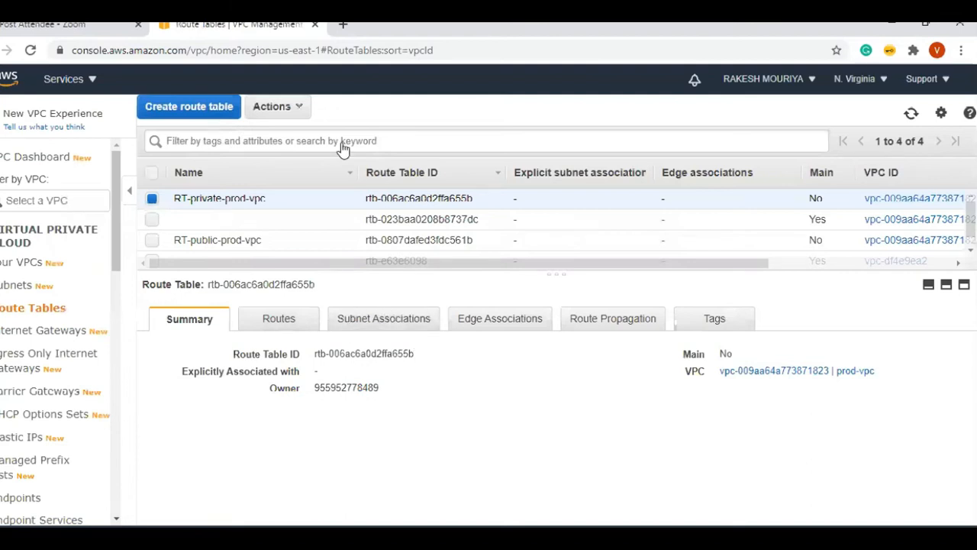
pyautogui.moveTo(375, 294)
pyautogui.mouseDown()
pyautogui.moveTo(453, 348)
pyautogui.moveTo(394, 296)
pyautogui.mouseUp()
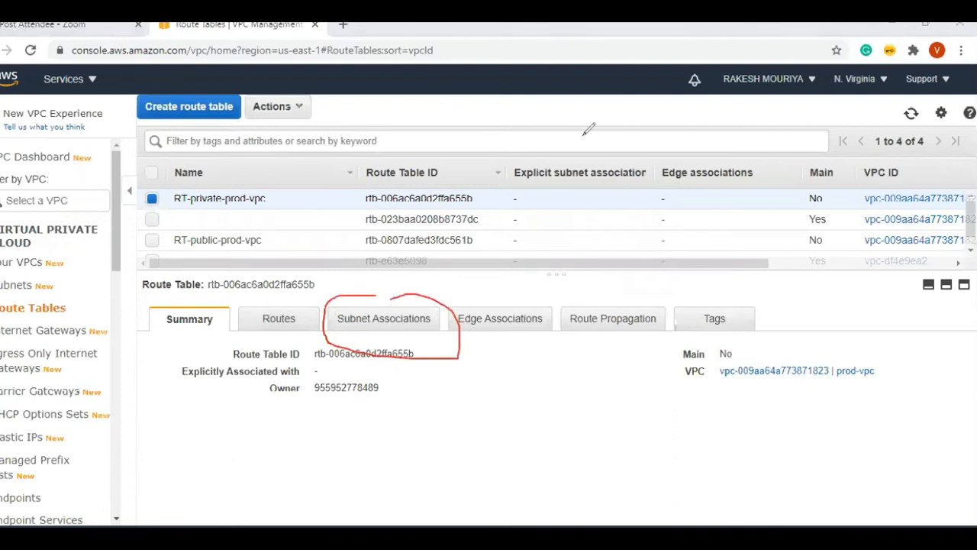
pyautogui.click(391, 321)
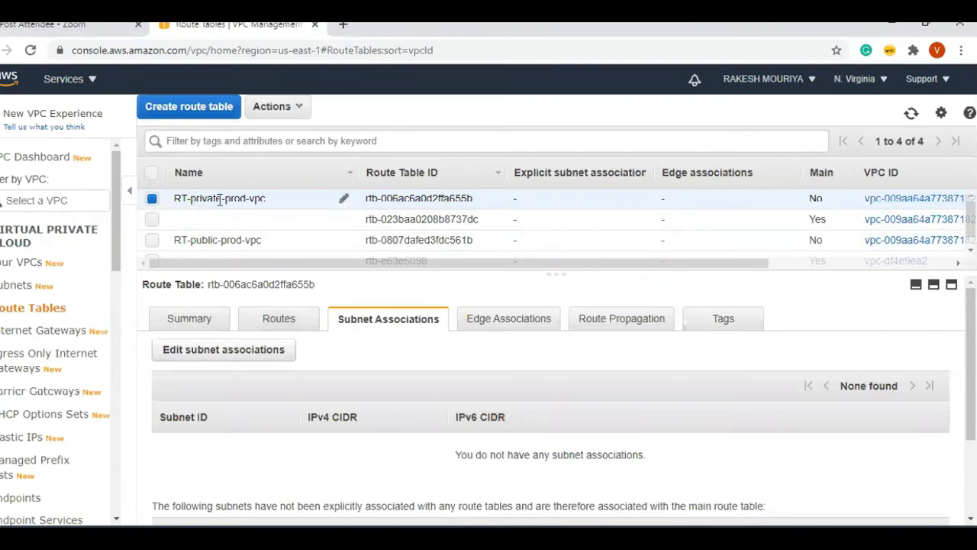
pyautogui.click(268, 352)
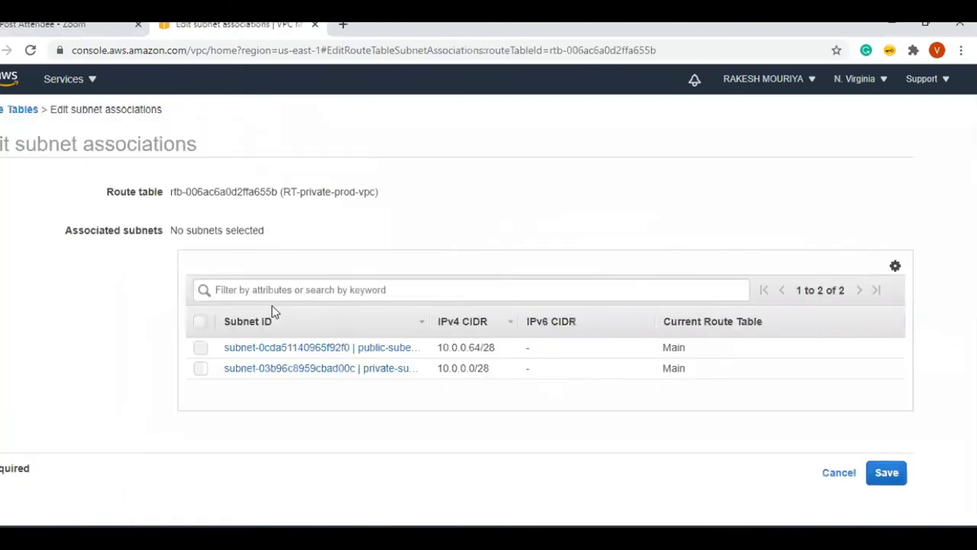
pyautogui.moveTo(426, 320); pyautogui.dragTo(506, 321)
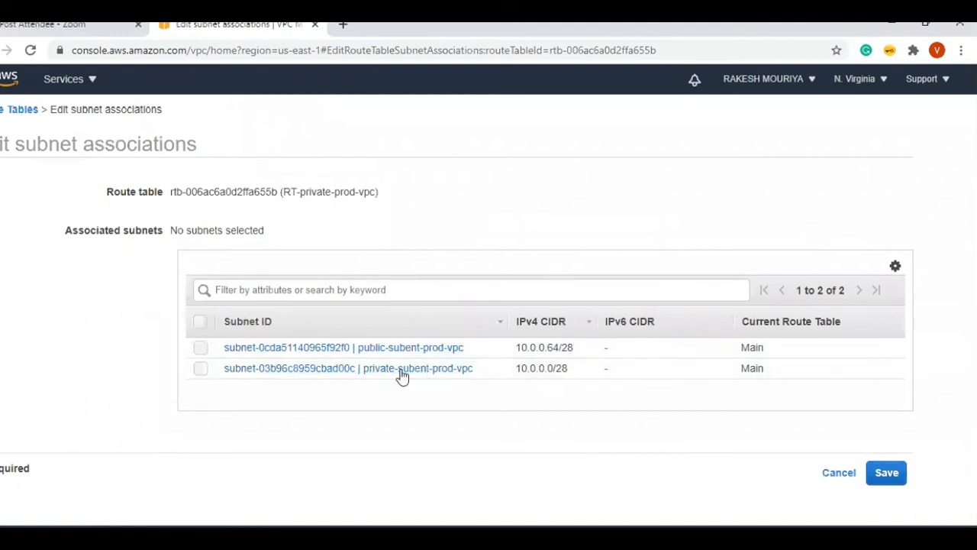
pyautogui.click(208, 371)
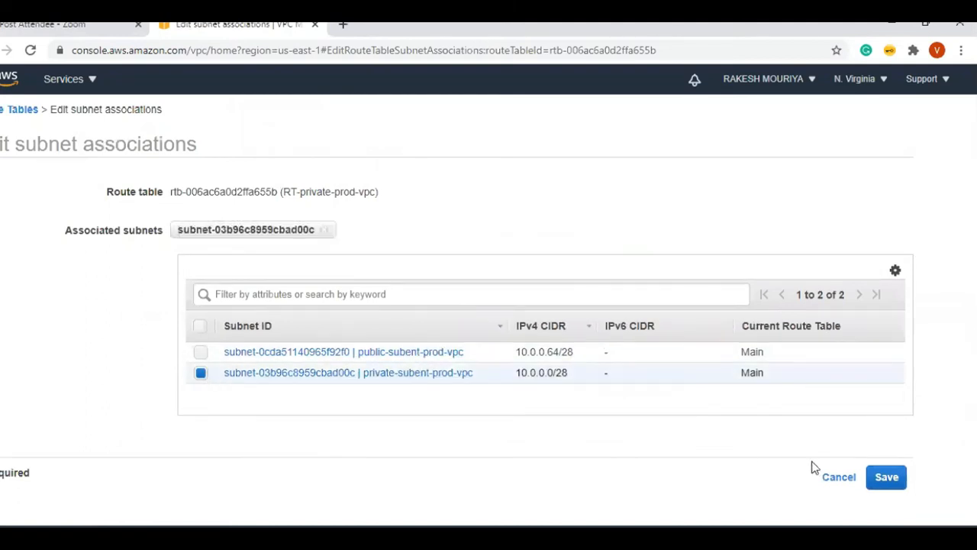
pyautogui.click(874, 478)
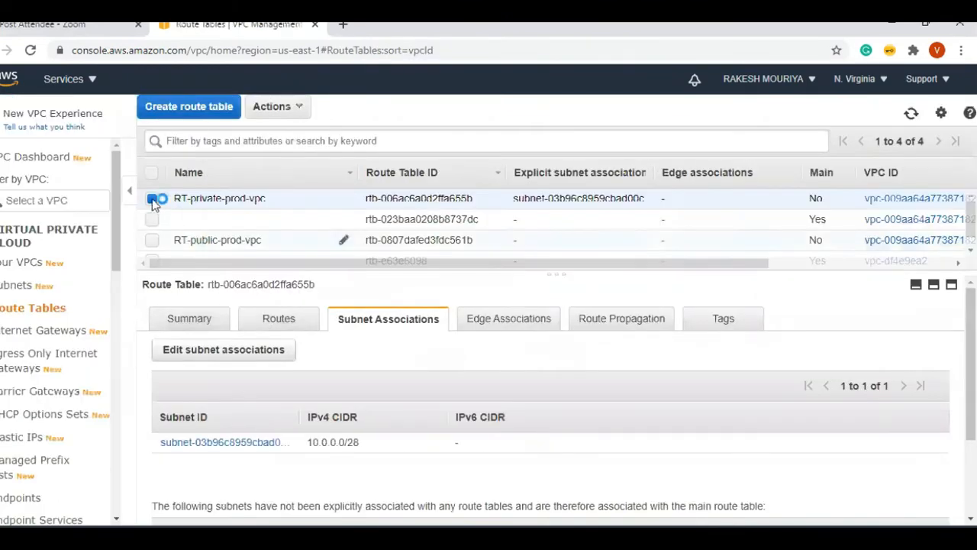
# - Associate the subnet public-subent-prod-vpc with the RT-public-prod-vpc route table and save the association
pyautogui.click(152, 240)
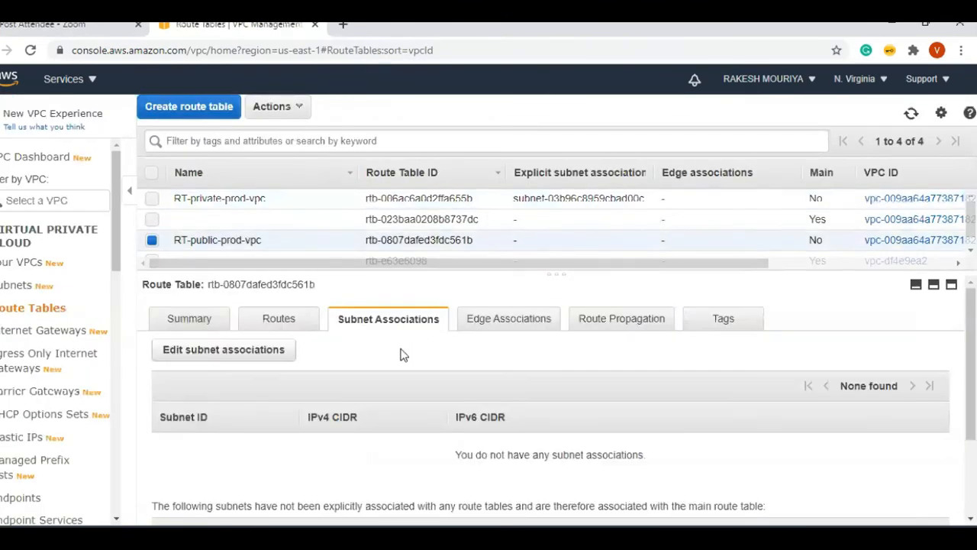
pyautogui.click(244, 356)
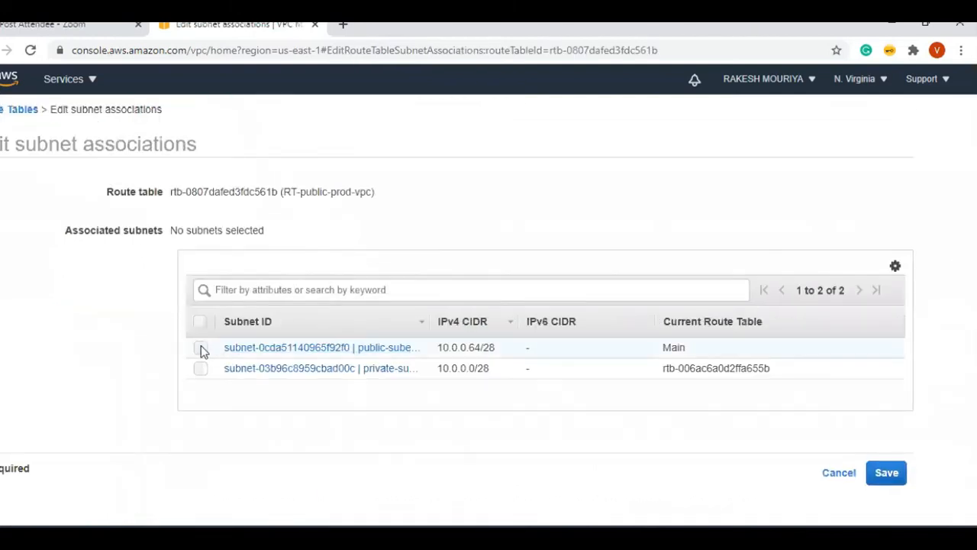
pyautogui.click(201, 349)
pyautogui.click(885, 473)
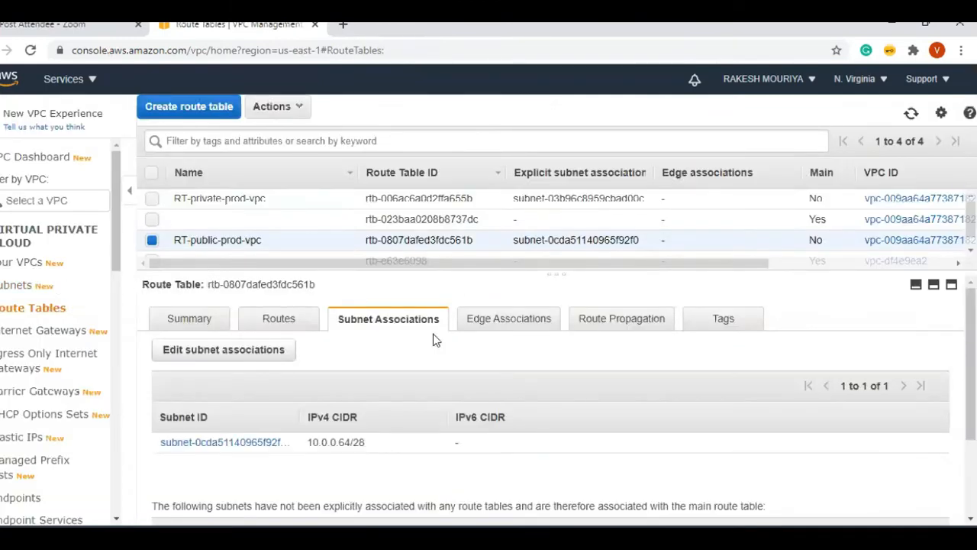
# - Examine the destination and target of the routes in RT-public-prod-vpc and RT-private-prod-vpc
pyautogui.click(279, 319)
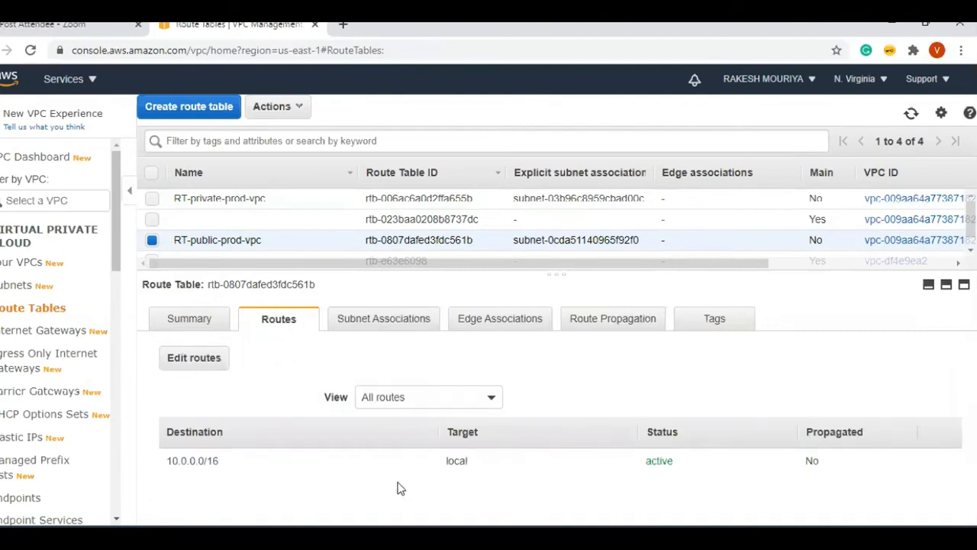
pyautogui.moveTo(494, 463); pyautogui.dragTo(397, 470)
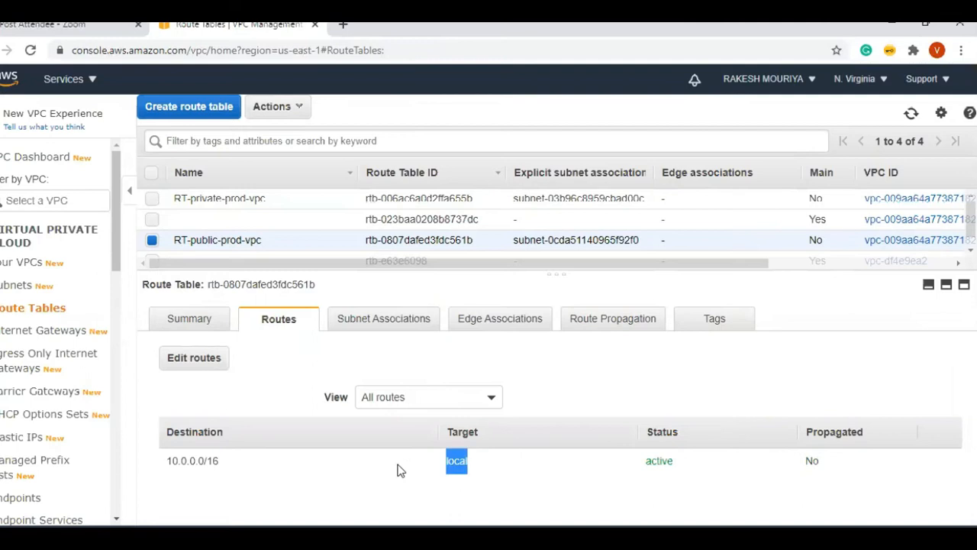
pyautogui.click(152, 199)
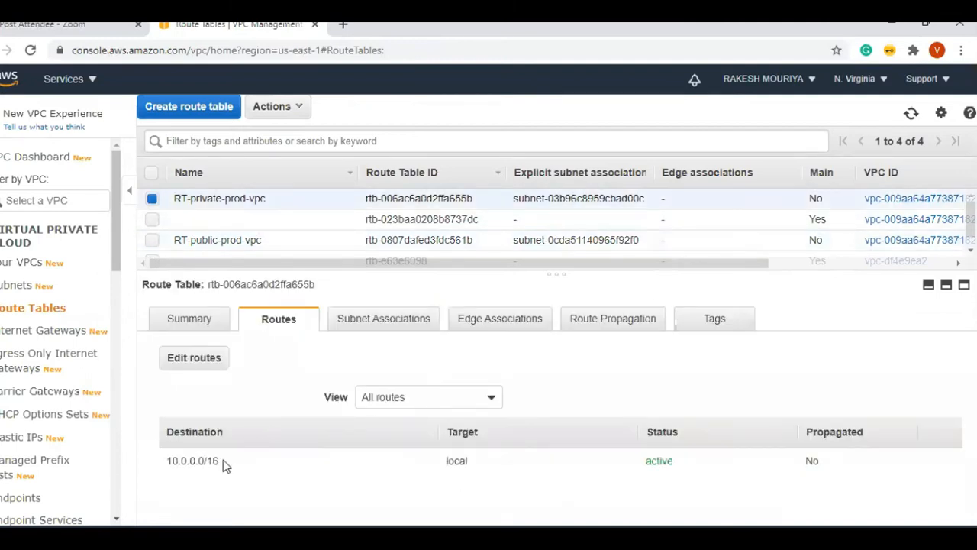
pyautogui.moveTo(180, 458); pyautogui.dragTo(160, 460)
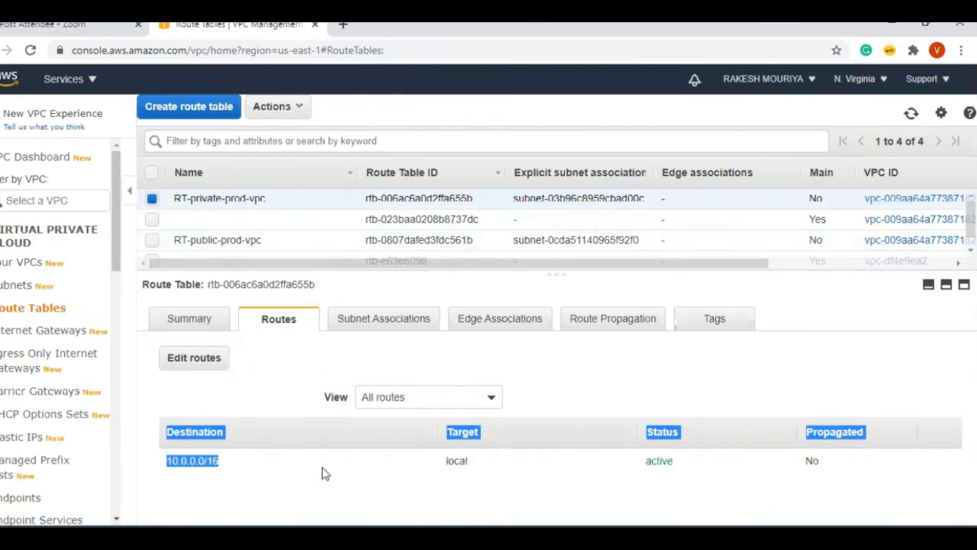
pyautogui.click(209, 467)
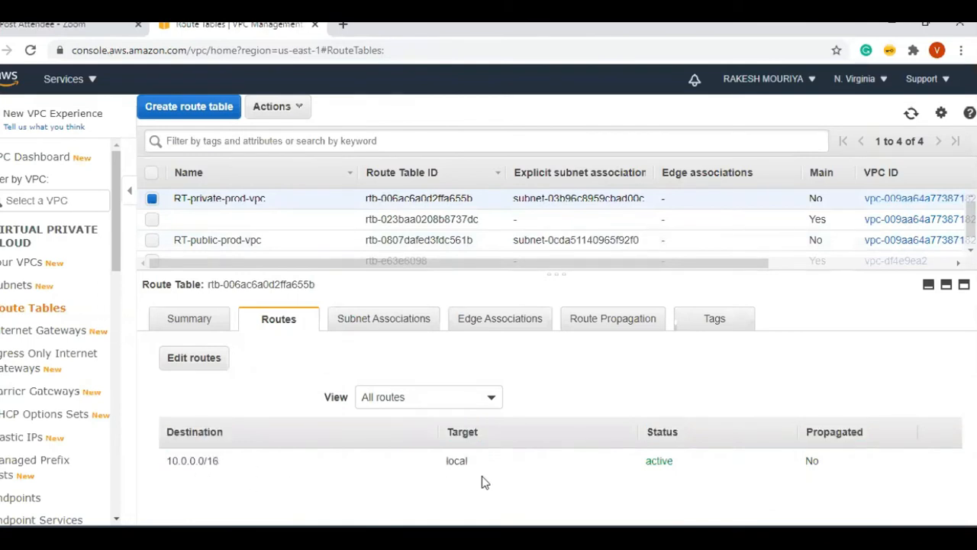
pyautogui.click(152, 199)
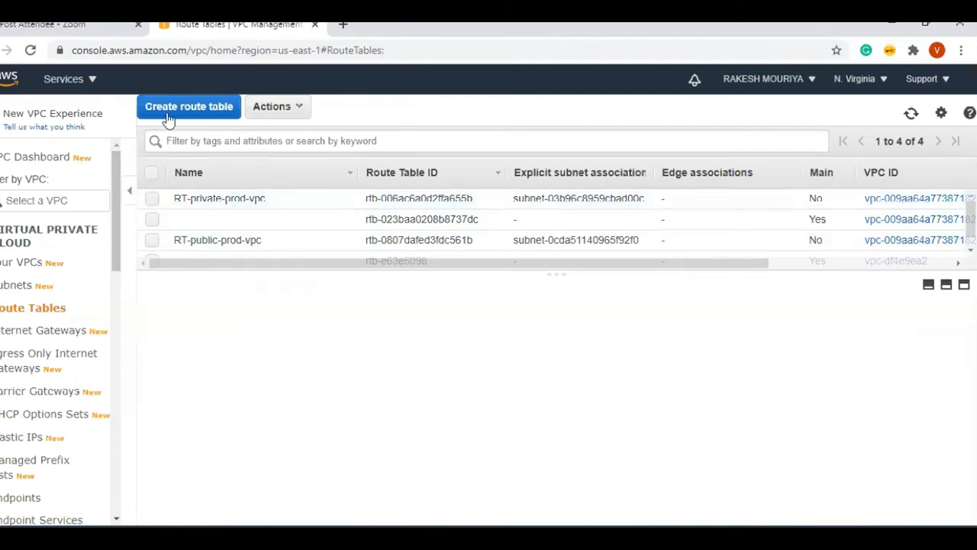
# - Open the EC2 console in a new browser tab and switch to it
pyautogui.click(91, 81)
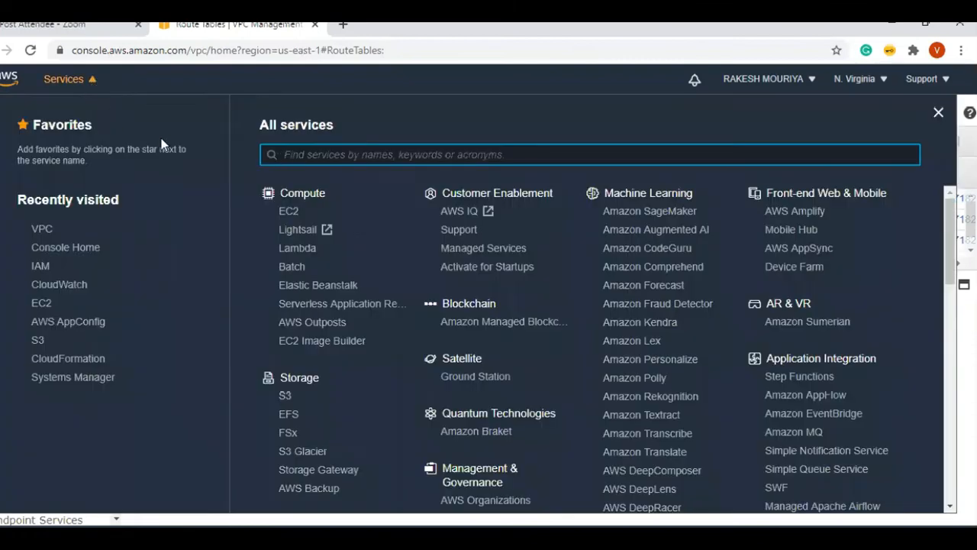
pyautogui.rightClick(294, 219)
pyautogui.click(313, 218)
pyautogui.hotkey('ctrl', 'Tab')
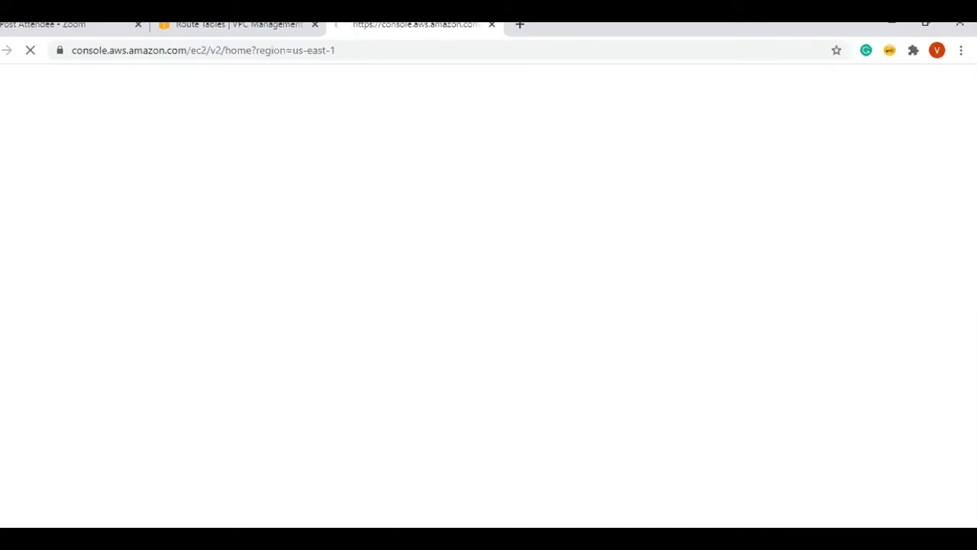
# - Switch to Notepad++ and add the line "launching machine in public subnet" below the route table notes
pyautogui.moveTo(399, 539)
pyautogui.click(399, 496)
pyautogui.click(210, 336)
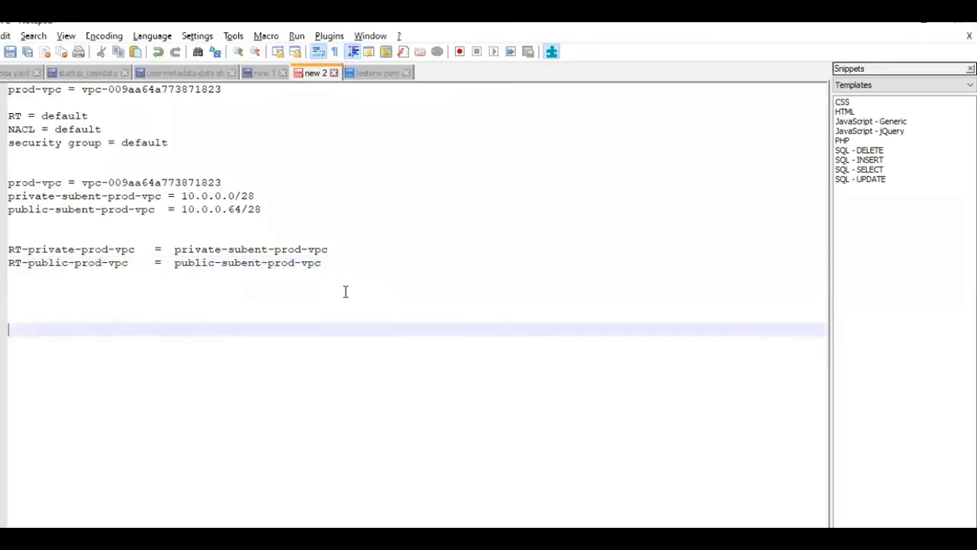
pyautogui.click(125, 299)
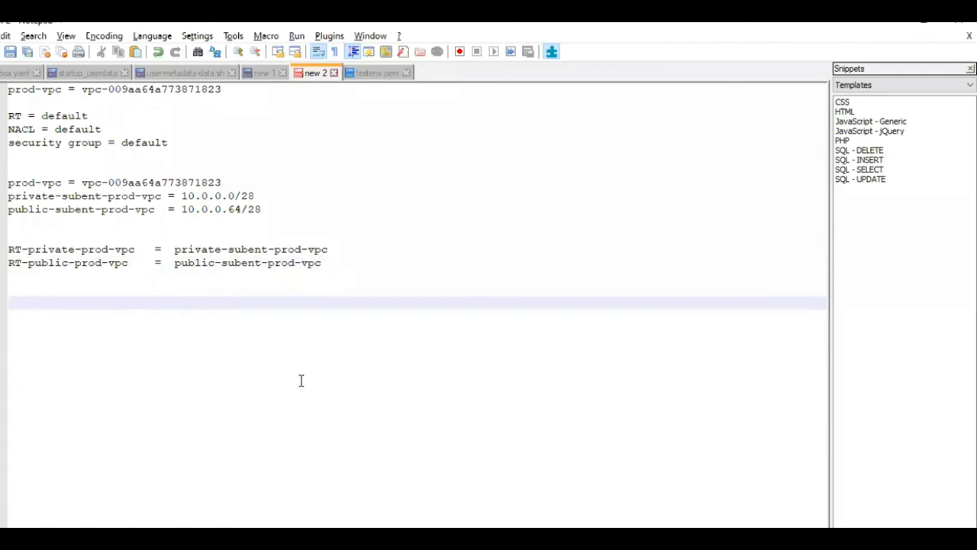
pyautogui.write('launching machine ')
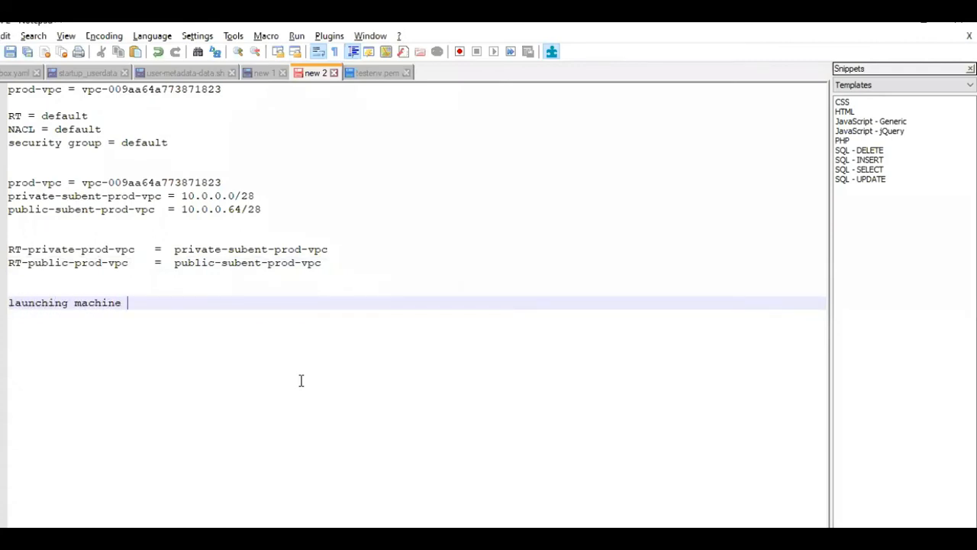
pyautogui.write('in public subnet')
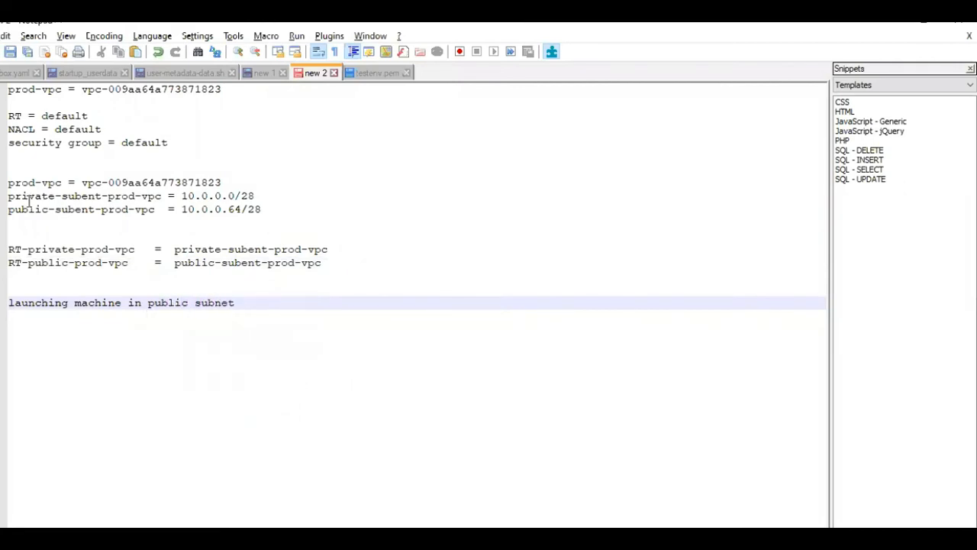
# - Replace "public subnet" in the launching machine note with the copied line "public-subent-prod-vpc = 10.0.0.64/28"
pyautogui.click(264, 210)
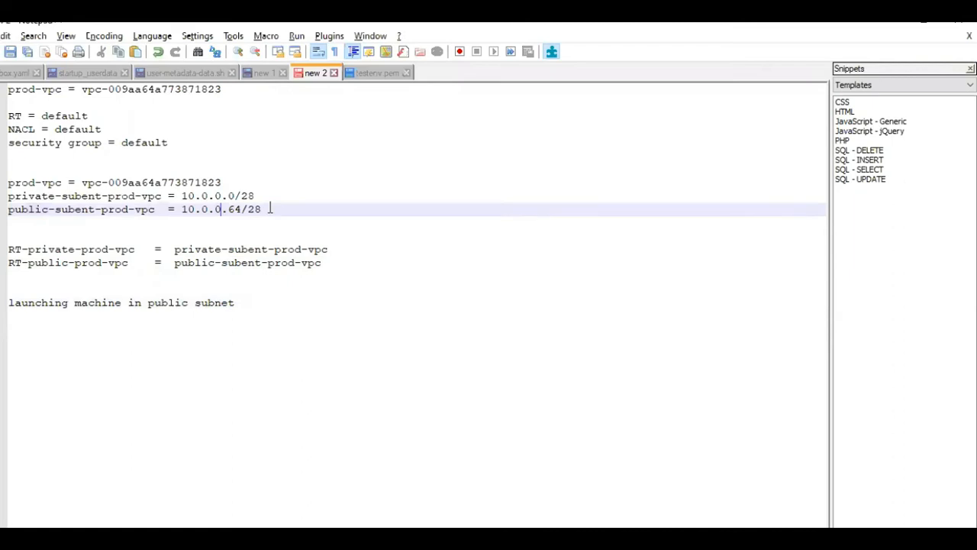
pyautogui.moveTo(264, 210); pyautogui.dragTo(7, 213)
pyautogui.hotkey('ctrl', 'c')
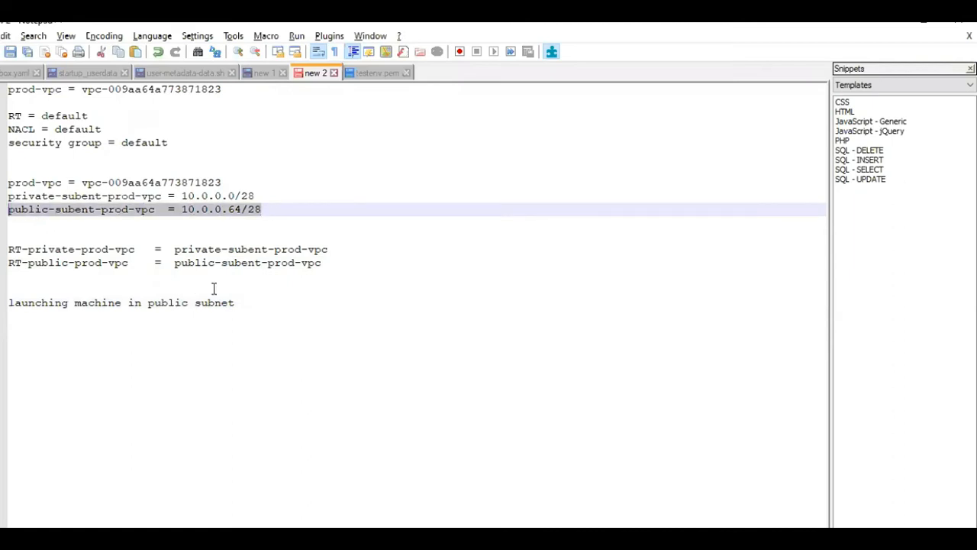
pyautogui.moveTo(145, 302); pyautogui.dragTo(327, 307)
pyautogui.hotkey('ctrl', 'v')
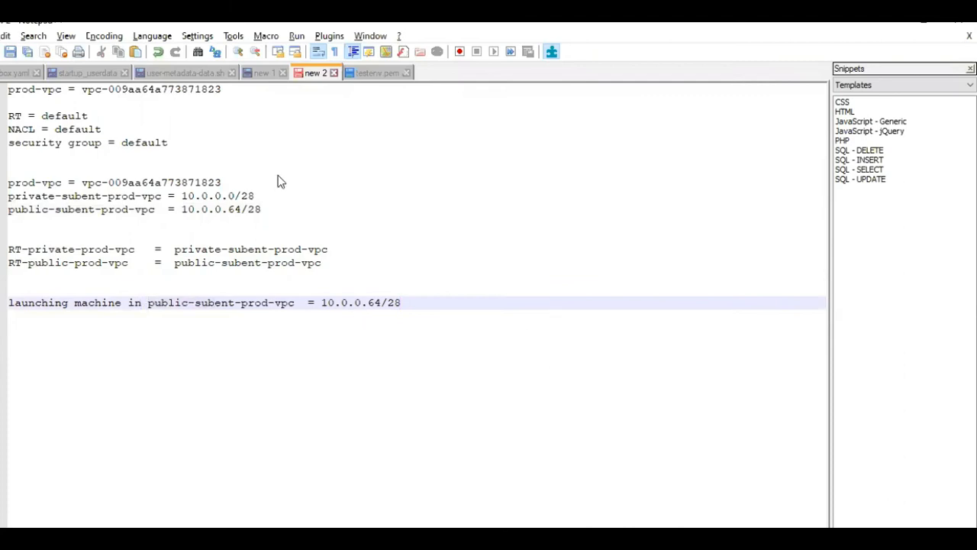
# - Return to the EC2 console, start launching an instance, select an AMI, and proceed to the instance details configuration
pyautogui.hotkey('alt', 'Tab')
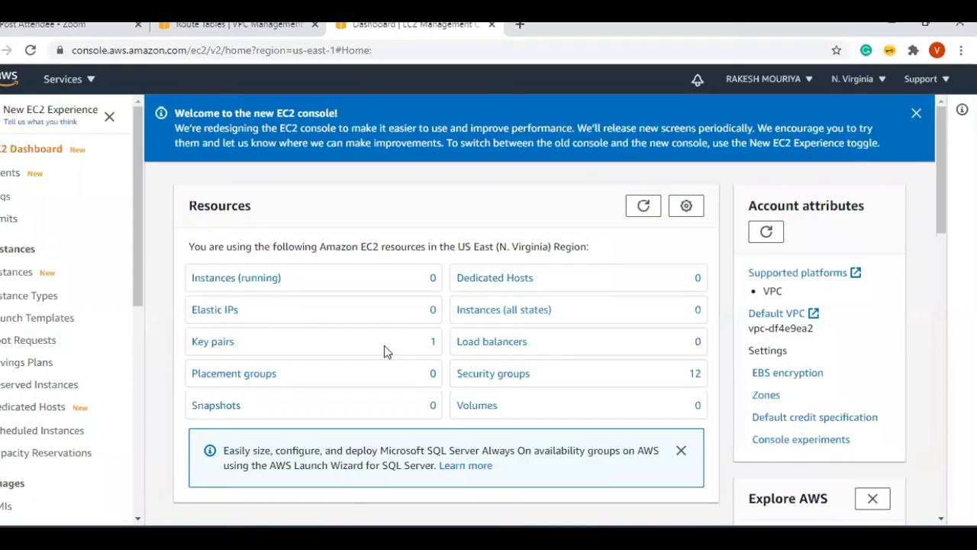
pyautogui.click(237, 279)
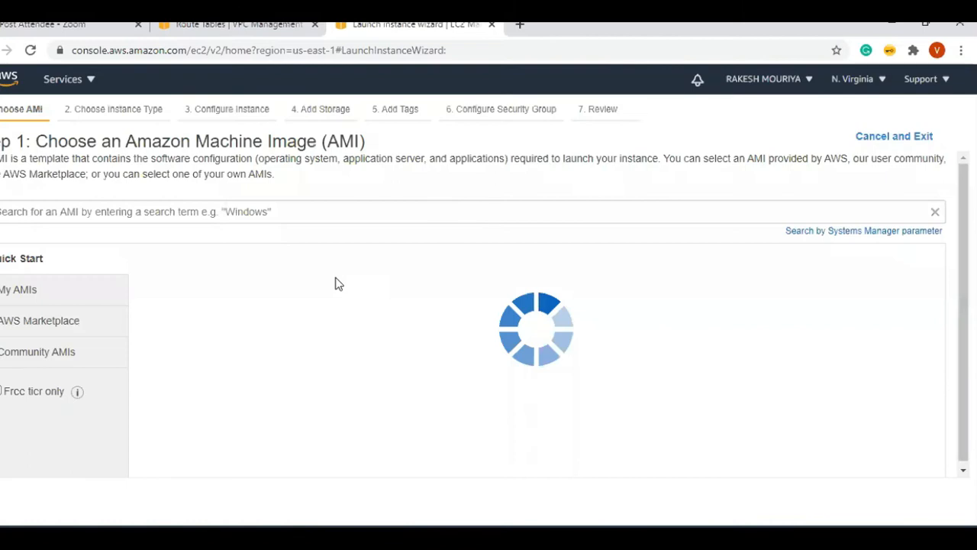
pyautogui.click(908, 298)
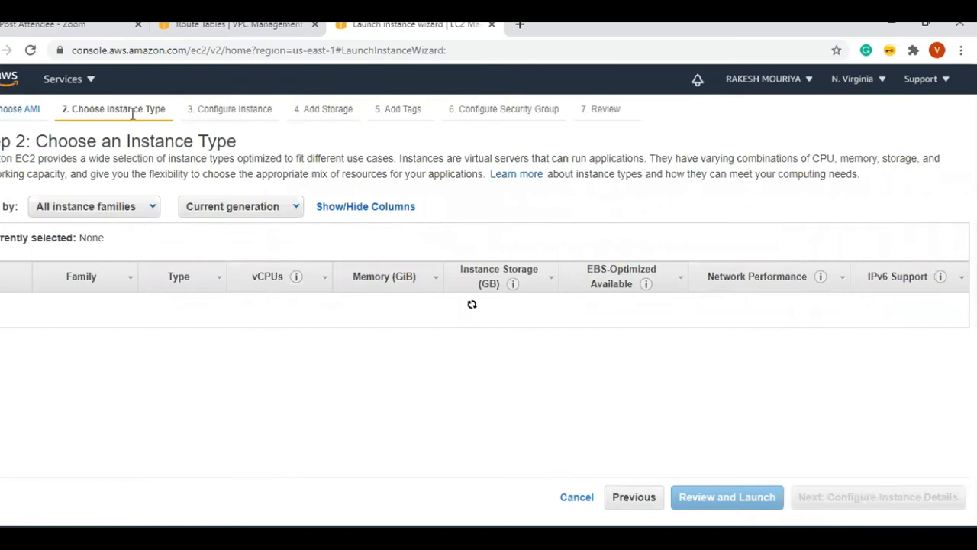
pyautogui.click(235, 107)
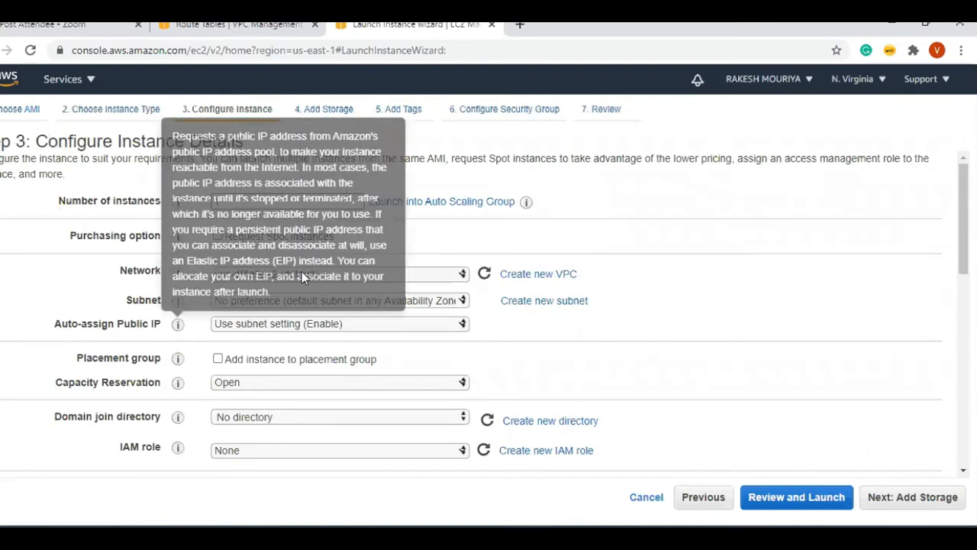
pyautogui.click(300, 275)
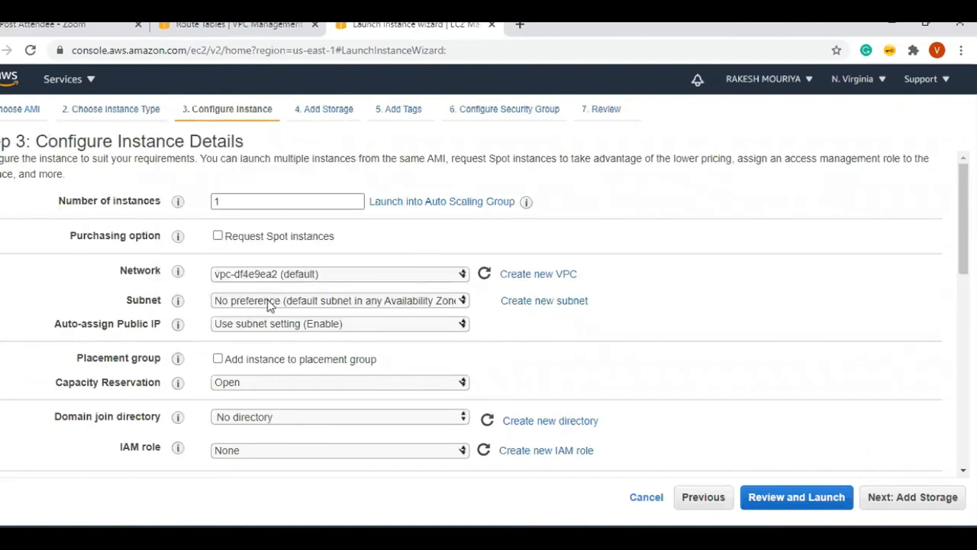
pyautogui.click(267, 299)
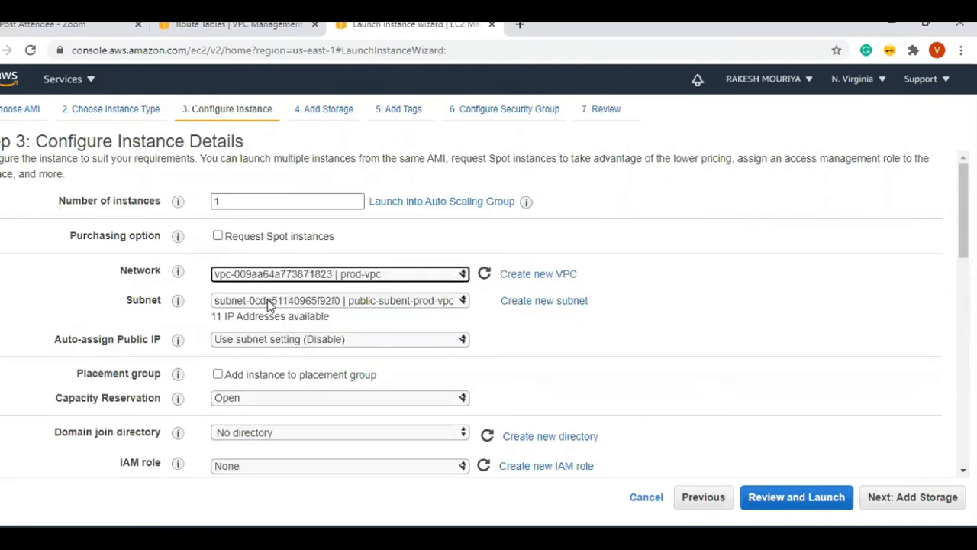
pyautogui.click(267, 300)
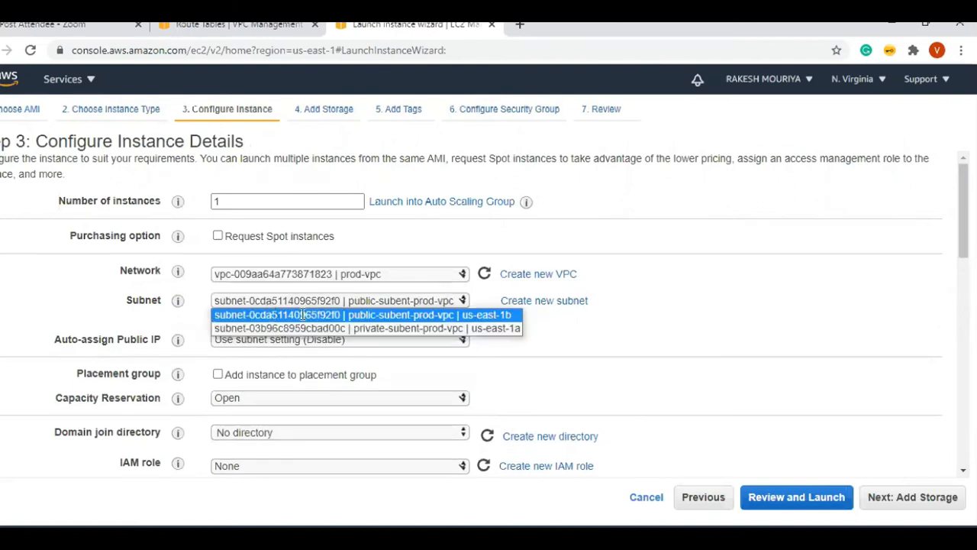
pyautogui.click(303, 313)
pyautogui.moveTo(55, 340); pyautogui.dragTo(155, 341)
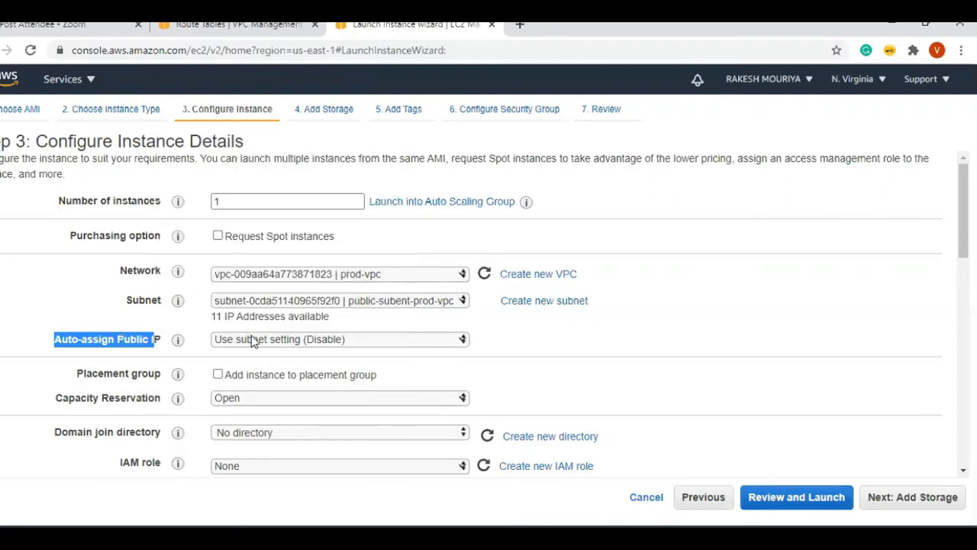
pyautogui.click(645, 500)
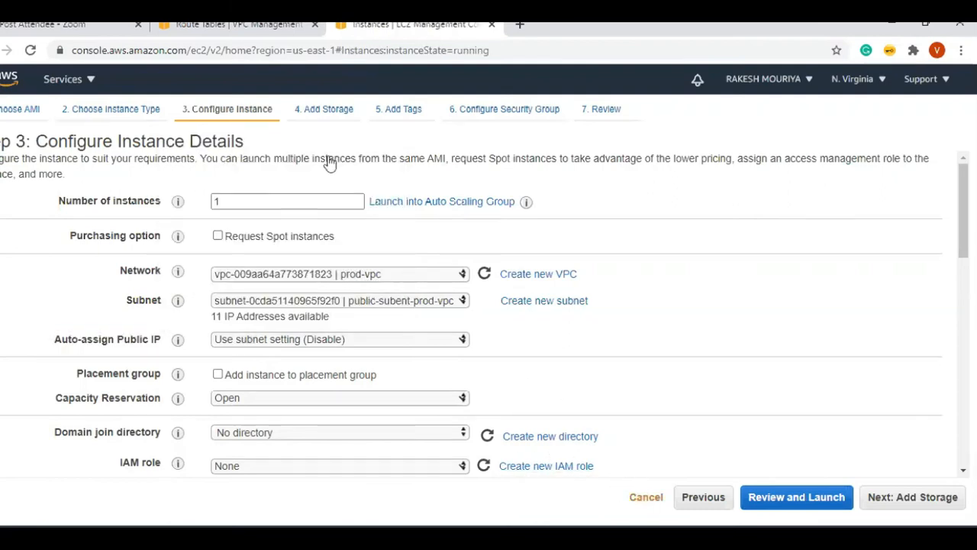
# - Switch to the VPC console tab and enable auto-assign public IPv4 address for the public-subent-prod-vpc subnet
pyautogui.click(248, 27)
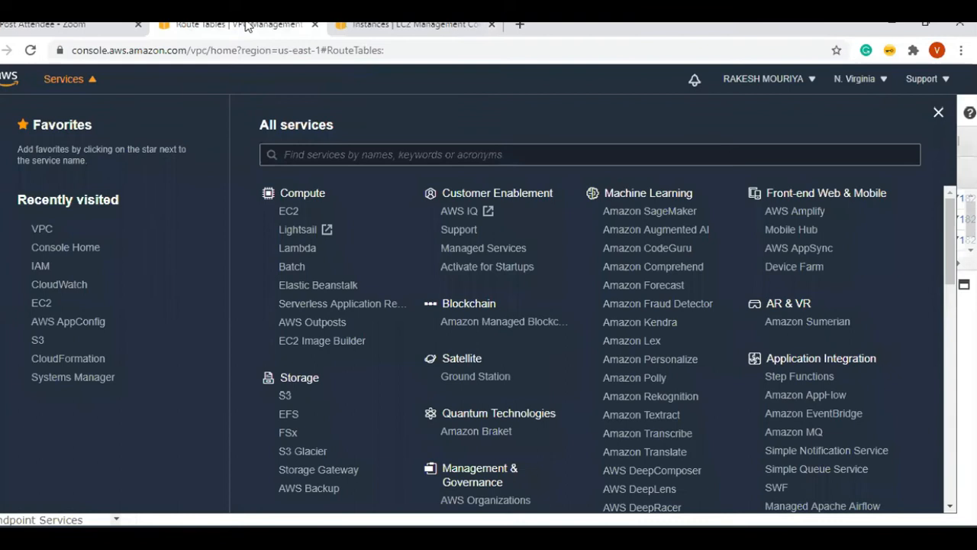
pyautogui.click(83, 82)
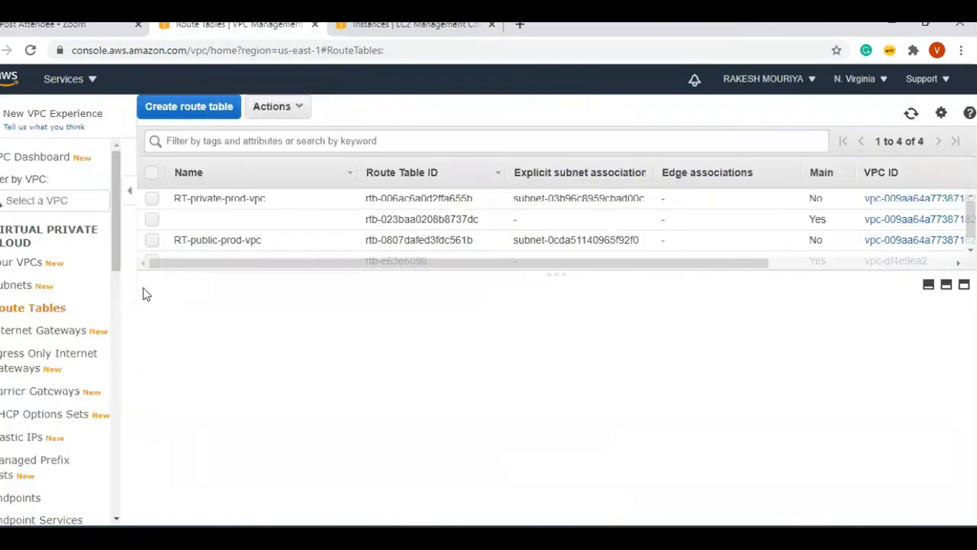
pyautogui.click(16, 286)
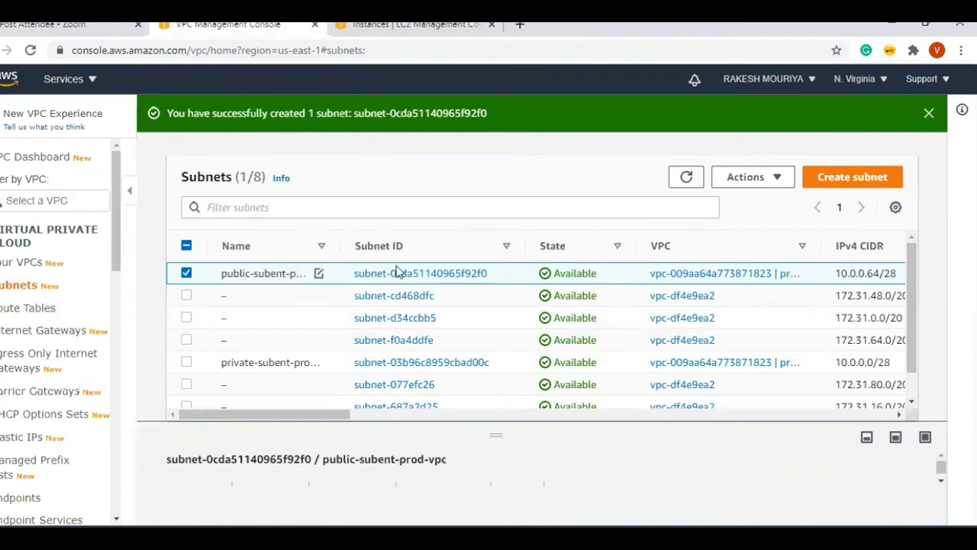
pyautogui.moveTo(342, 247); pyautogui.dragTo(439, 247)
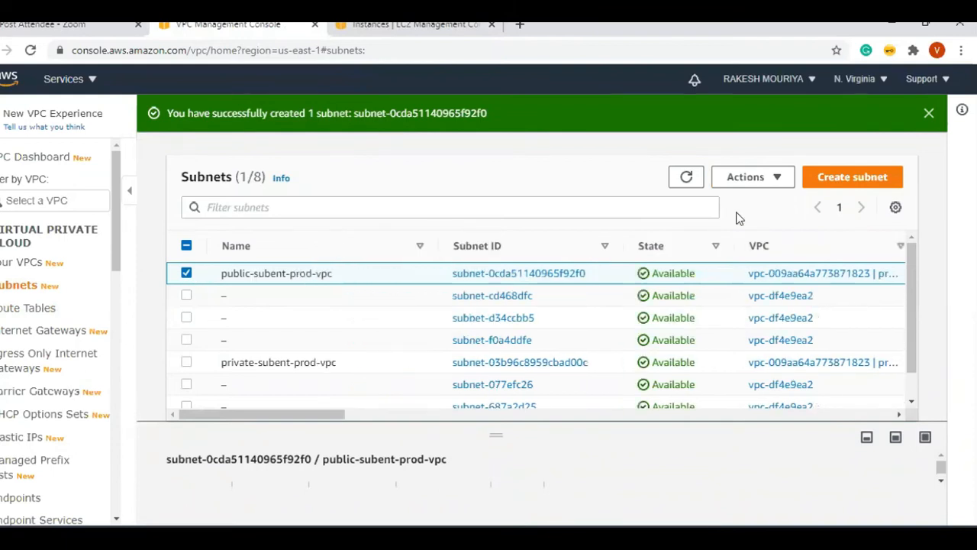
pyautogui.click(759, 180)
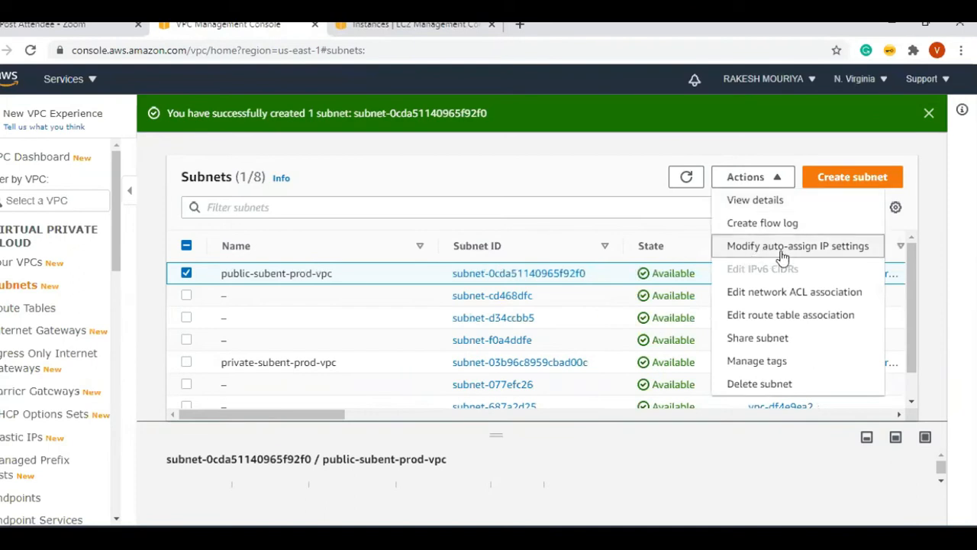
pyautogui.click(784, 254)
pyautogui.click(17, 351)
pyautogui.click(559, 462)
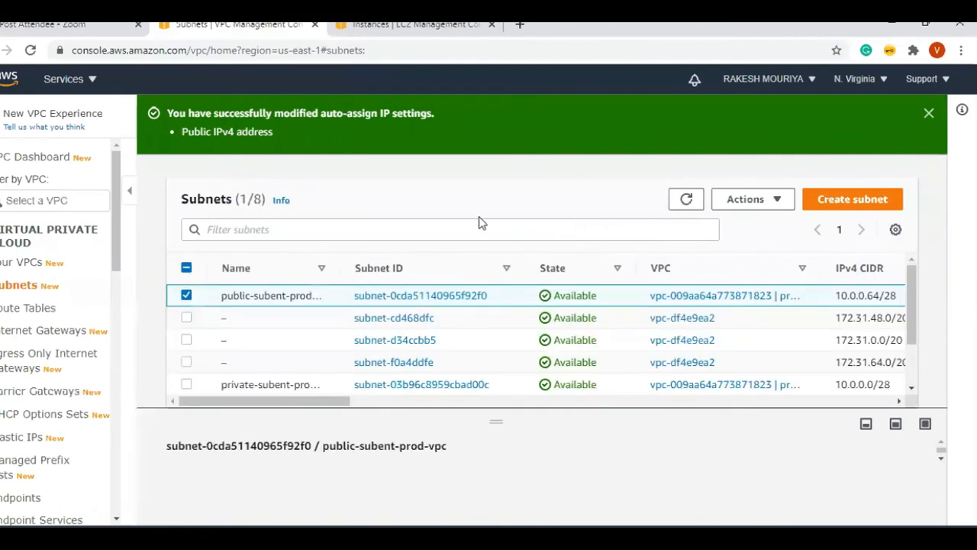
# - Return to the EC2 console tab, start launching an instance with the Amazon Linux 2 AMI, and proceed to the instance details
pyautogui.click(353, 25)
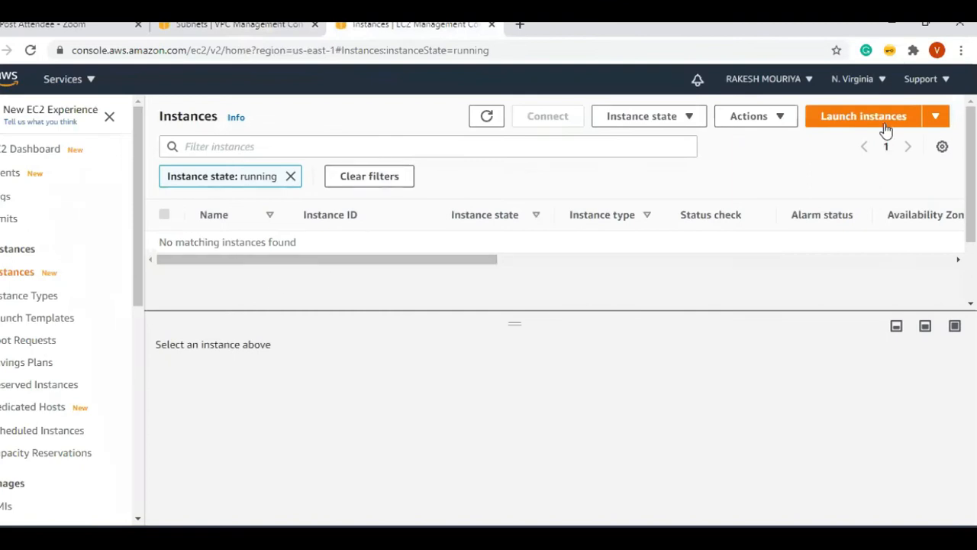
pyautogui.click(863, 116)
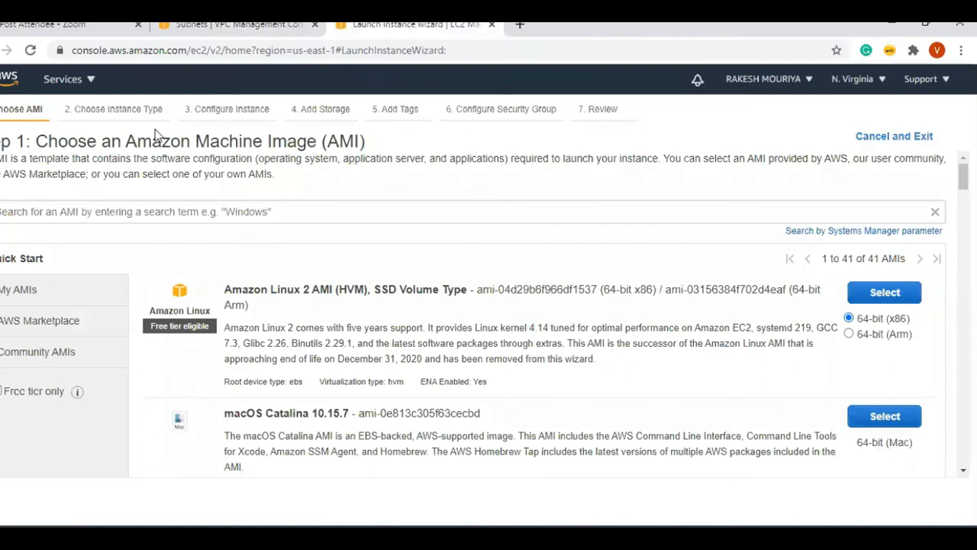
pyautogui.click(157, 110)
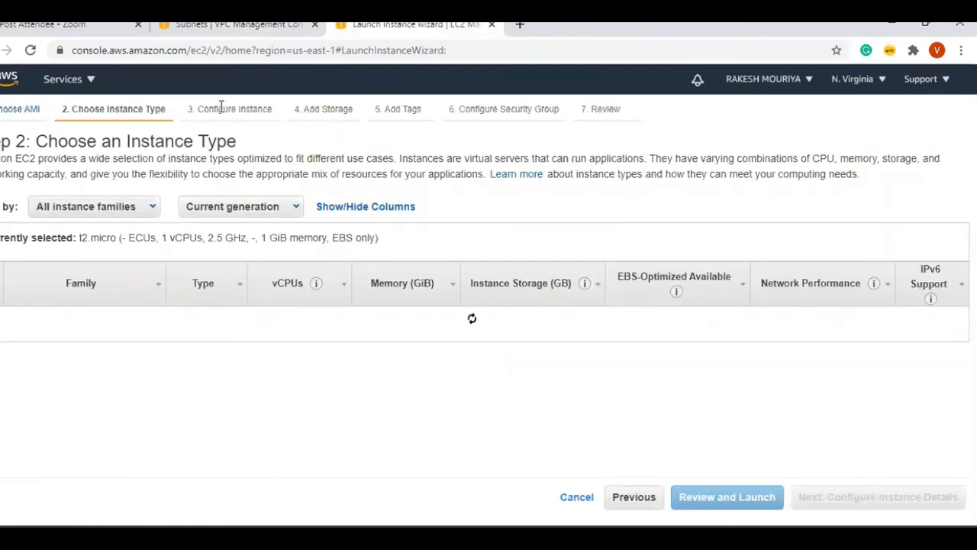
pyautogui.click(224, 108)
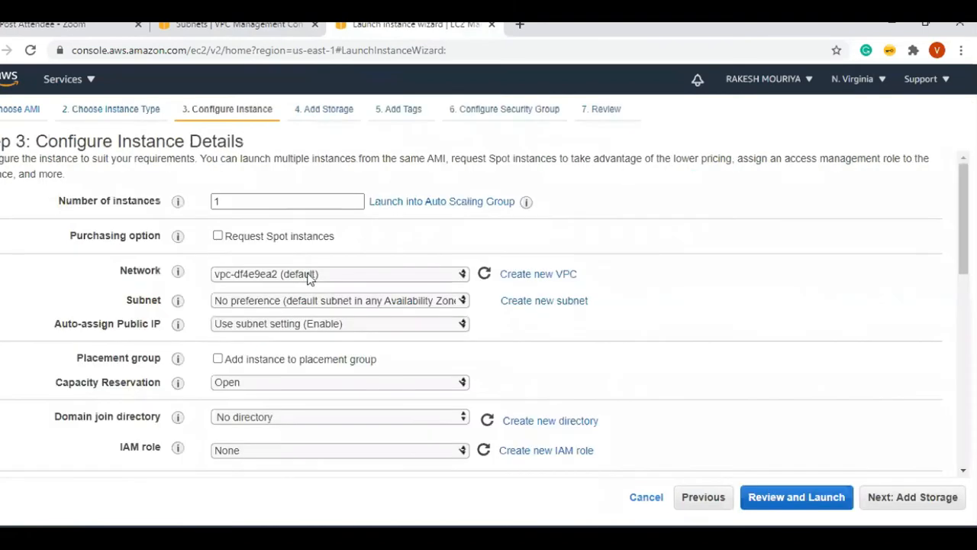
# - Set the instance's network to prod-vpc and its subnet to public-subent-prod-vpc, and check the auto-assign public IP setting
pyautogui.click(307, 275)
pyautogui.click(298, 304)
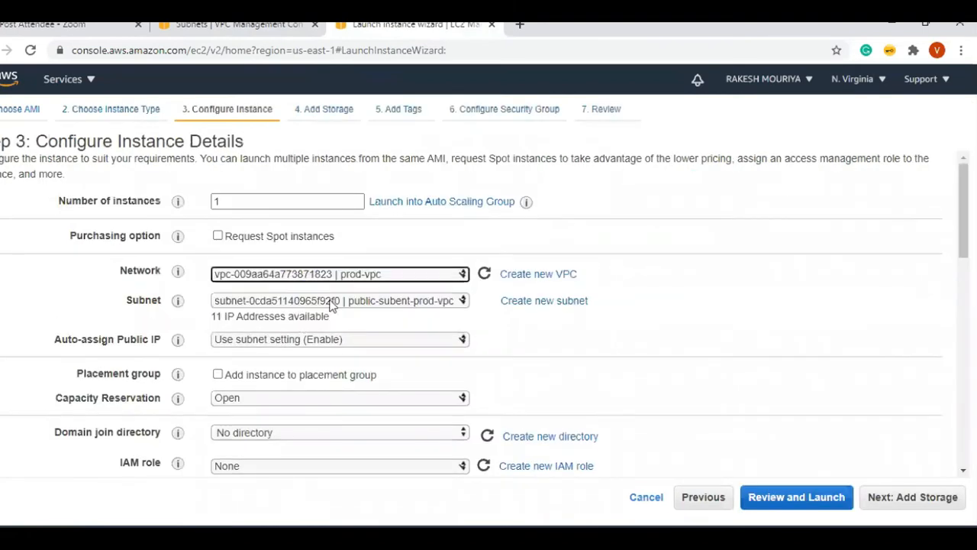
pyautogui.click(333, 303)
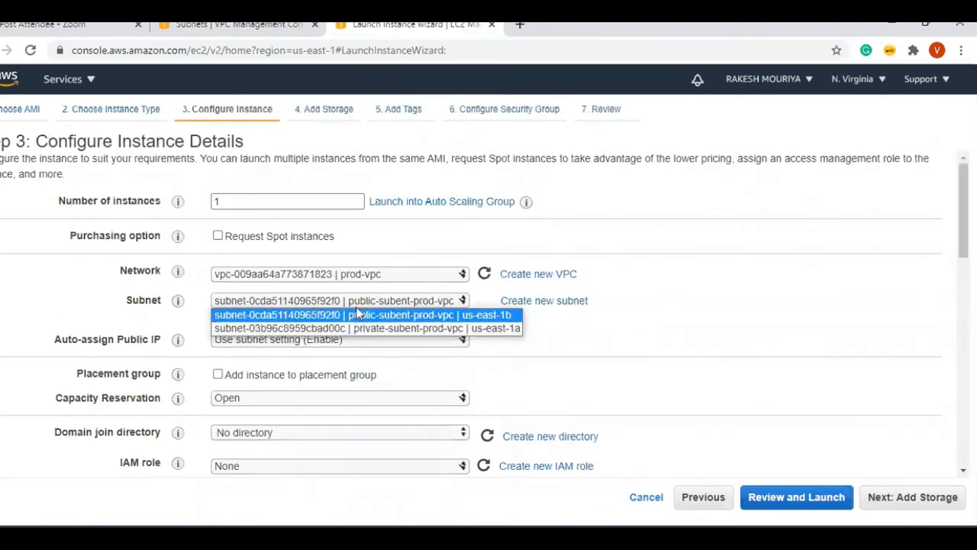
pyautogui.click(362, 314)
pyautogui.moveTo(56, 342); pyautogui.dragTo(162, 341)
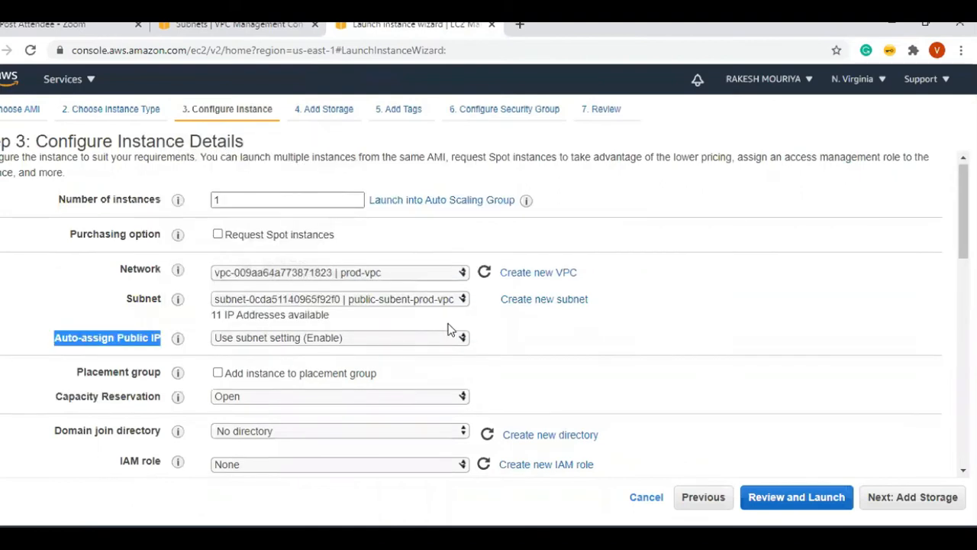
pyautogui.scroll(-10, 412, 305)
pyautogui.scroll(10, 179, 305)
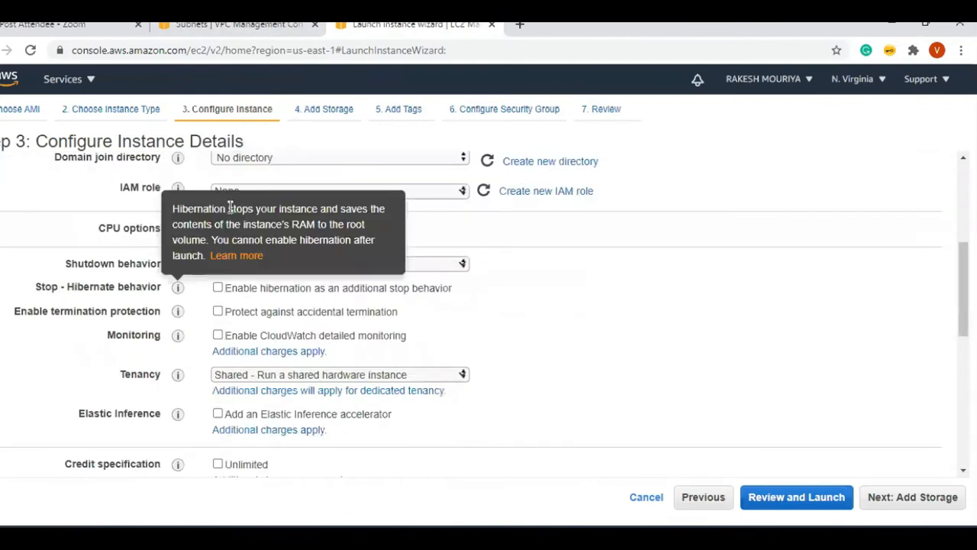
pyautogui.scroll(3, 556, 313)
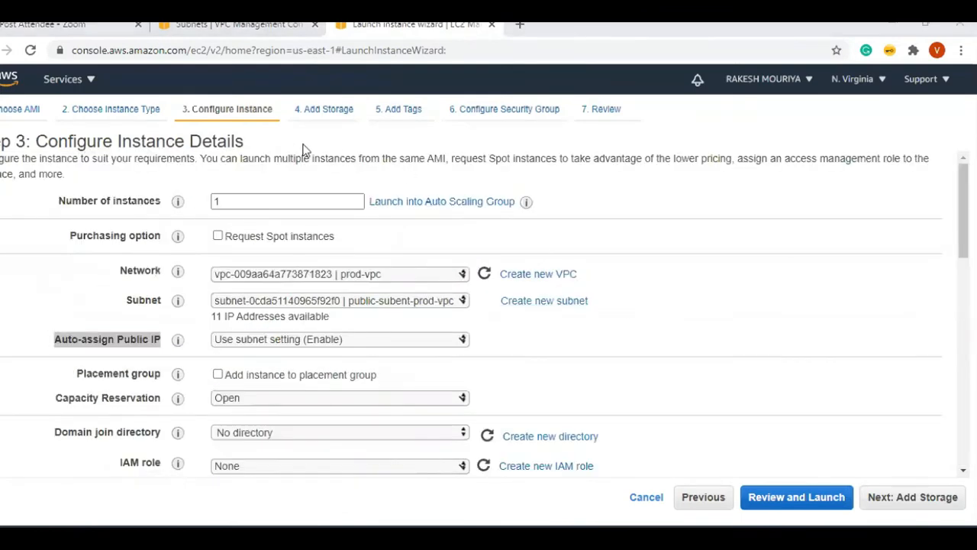
# - Keep the default storage settings and add a Name tag to the instance
pyautogui.click(308, 112)
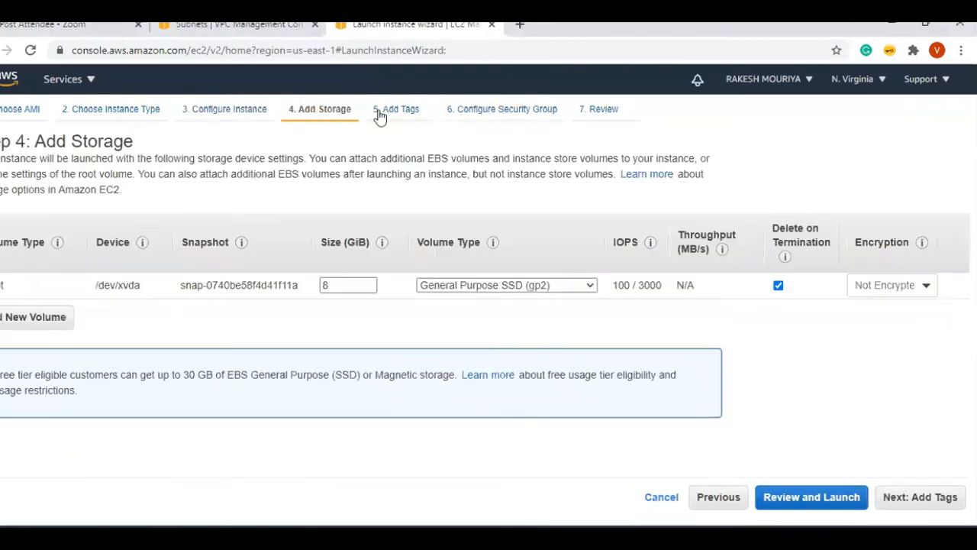
pyautogui.click(394, 112)
pyautogui.click(488, 285)
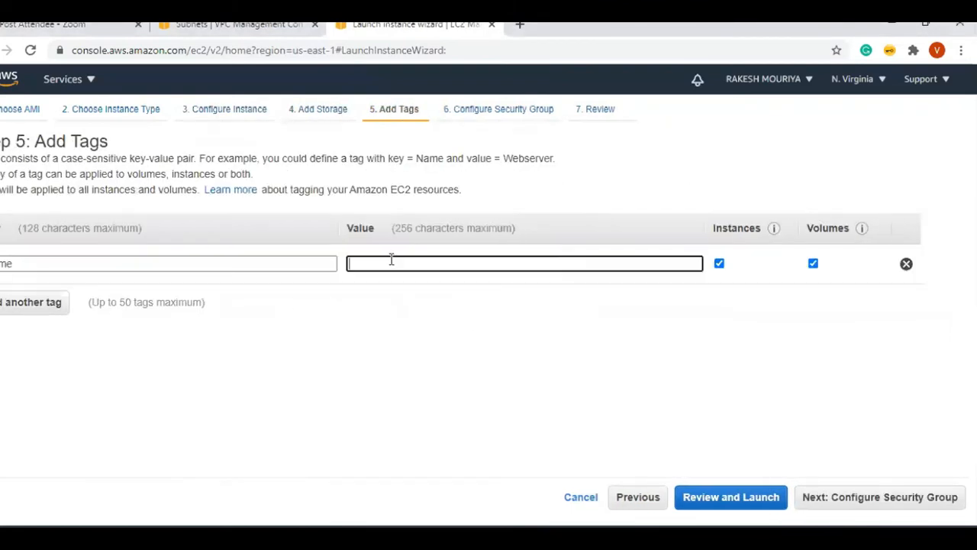
# - Copy "public-subent-prod-vpc" from the launching machine note in Notepad++ and paste it as the Name tag's value
pyautogui.click(404, 538)
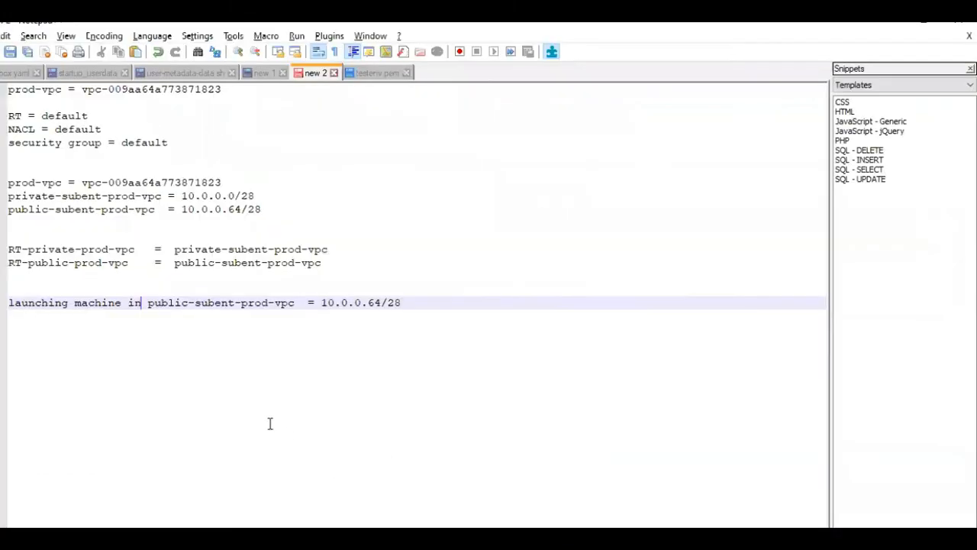
pyautogui.click(140, 348)
pyautogui.moveTo(148, 304); pyautogui.dragTo(293, 305)
pyautogui.hotkey('ctrl', 'c')
pyautogui.hotkey('alt', 'Tab')
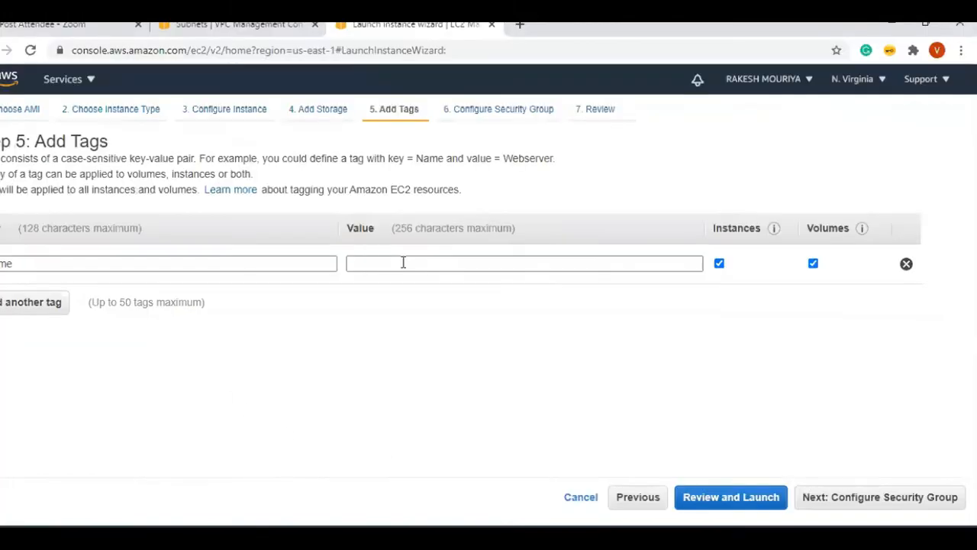
pyautogui.click(404, 262)
pyautogui.hotkey('ctrl', 'v')
# - Proceed to the security group configuration and name the new security group "public-subent-prod-vpc-sg"
pyautogui.click(500, 123)
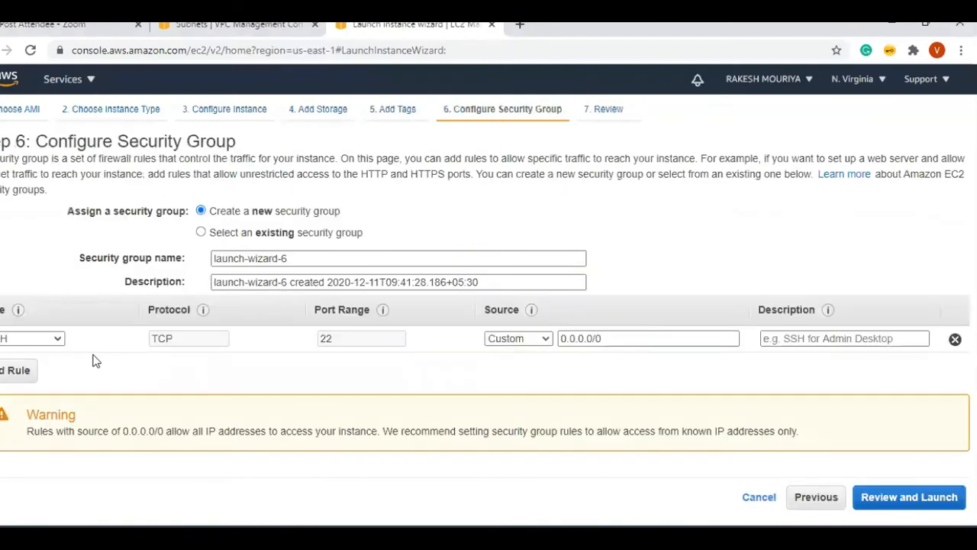
pyautogui.click(201, 232)
pyautogui.click(201, 211)
pyautogui.moveTo(325, 256); pyautogui.dragTo(204, 263)
pyautogui.hotkey('ctrl', 'v')
pyautogui.click(500, 282)
pyautogui.click(363, 261)
pyautogui.write('-sg')
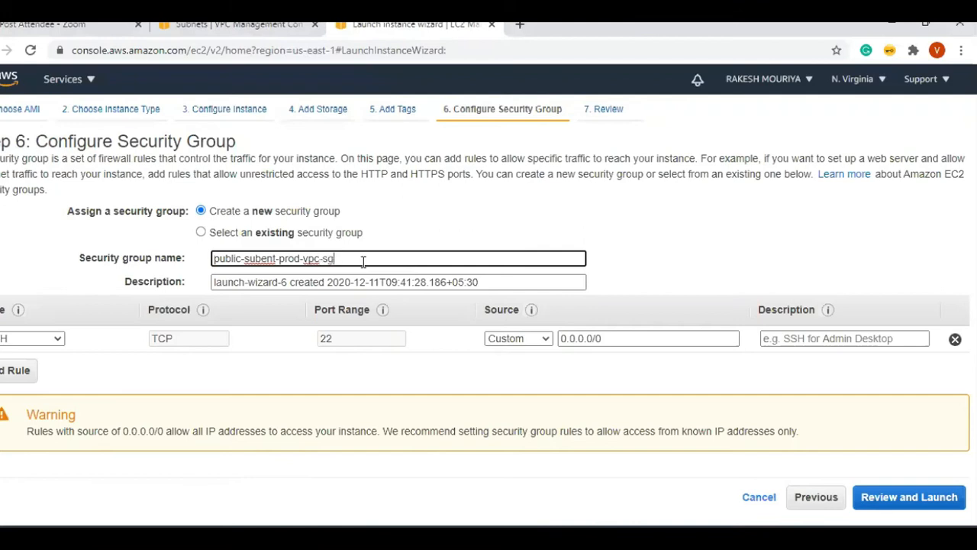
# - Replace the security group's description with its copied name, "public-subent-prod-vpc-sg"
pyautogui.moveTo(331, 266); pyautogui.dragTo(202, 276)
pyautogui.hotkey('ctrl', 'c')
pyautogui.moveTo(501, 282); pyautogui.dragTo(200, 282)
pyautogui.hotkey('ctrl', 'v')
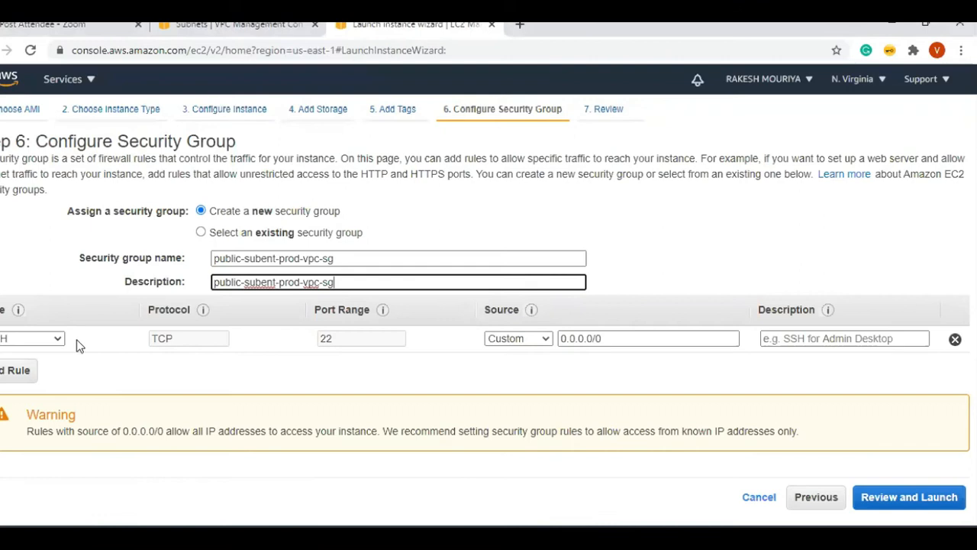
# - Add an HTTP rule to the security group and proceed to the launch review
pyautogui.click(23, 372)
pyautogui.click(26, 367)
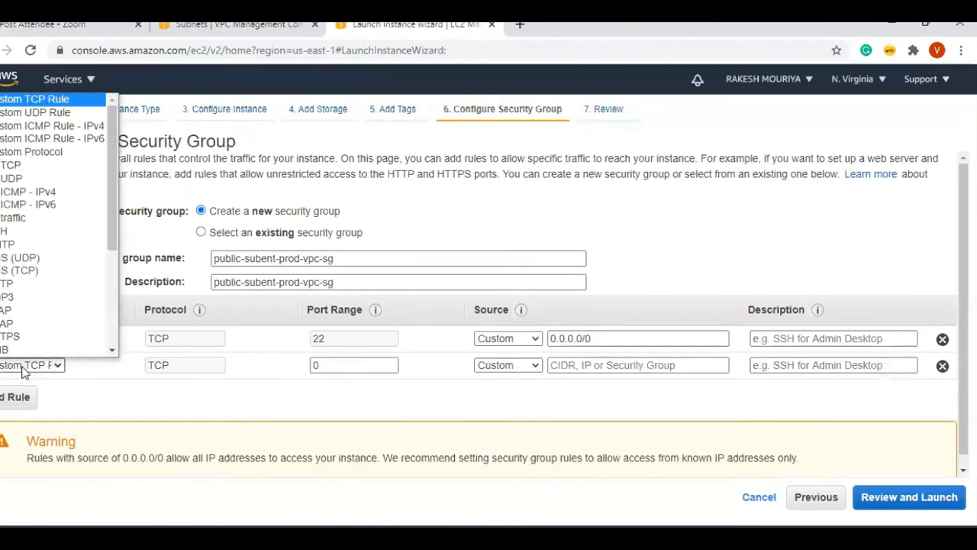
pyautogui.press('h')
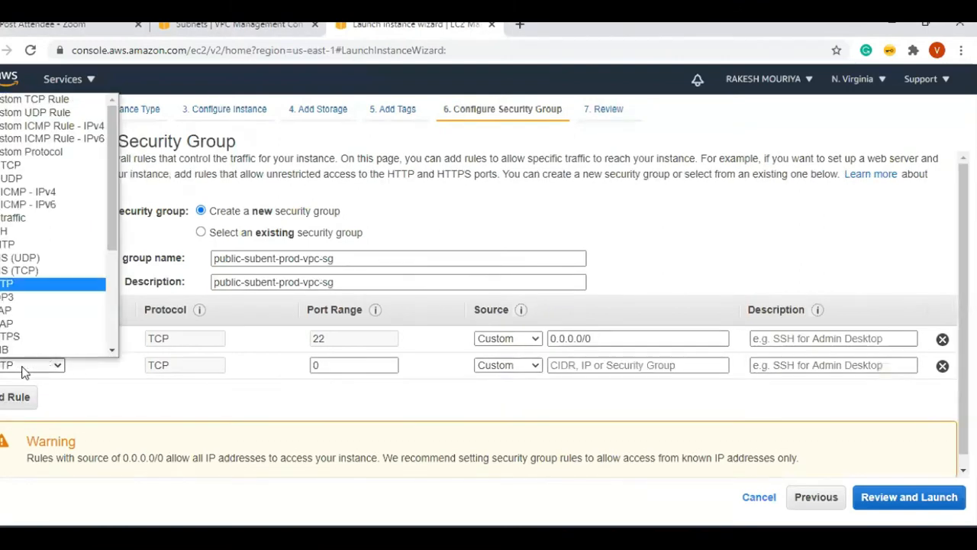
pyautogui.click(22, 284)
pyautogui.click(928, 494)
# - Create and download a new key pair named "hello" and launch the instance with it
pyautogui.click(935, 496)
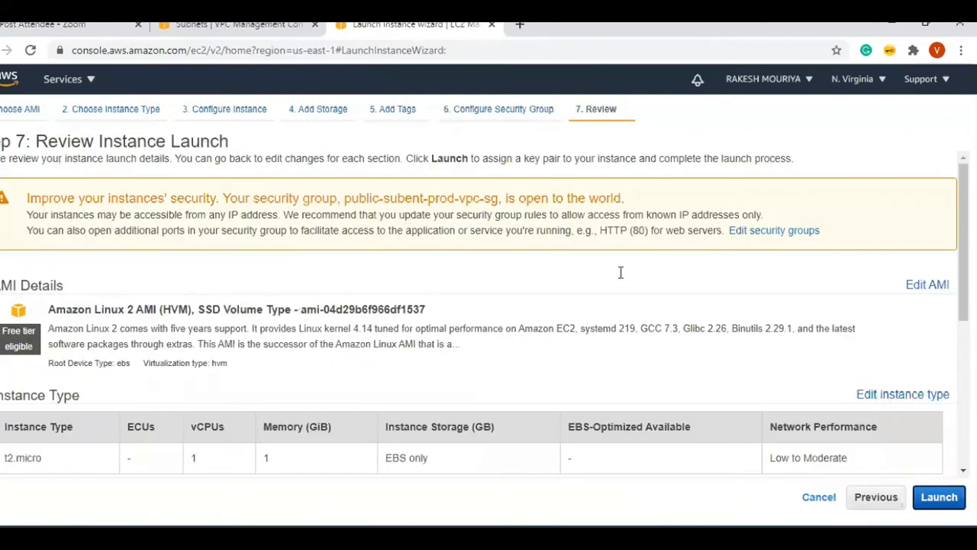
pyautogui.click(356, 332)
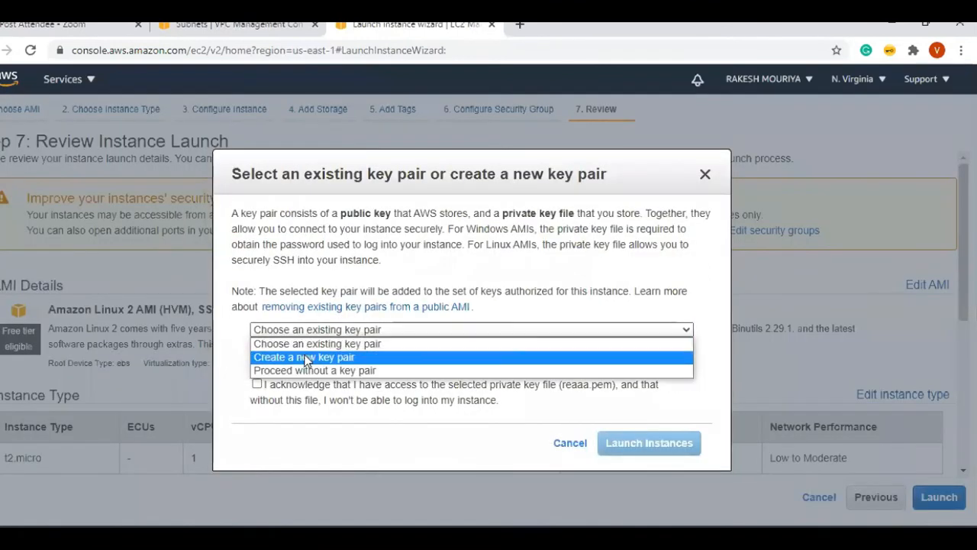
pyautogui.click(310, 357)
pyautogui.write('hello')
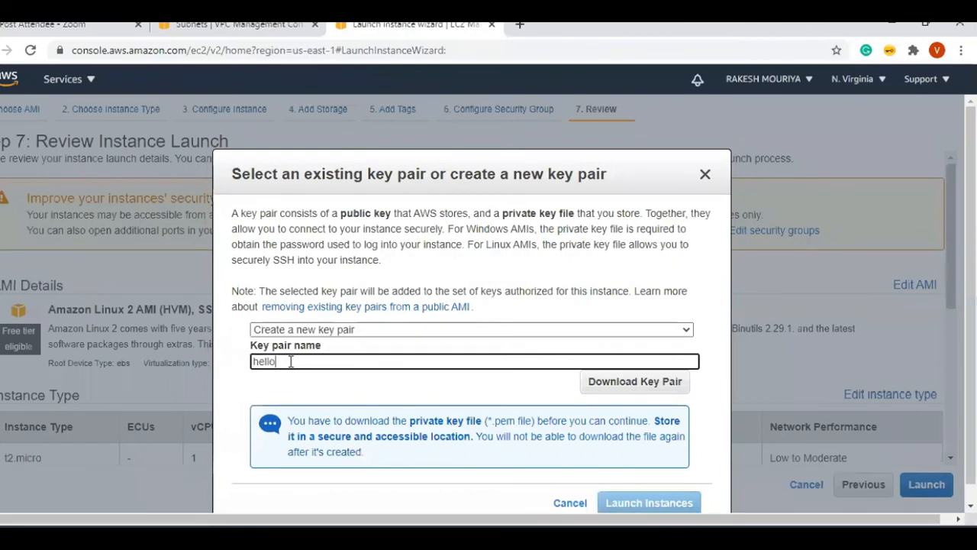
pyautogui.click(583, 382)
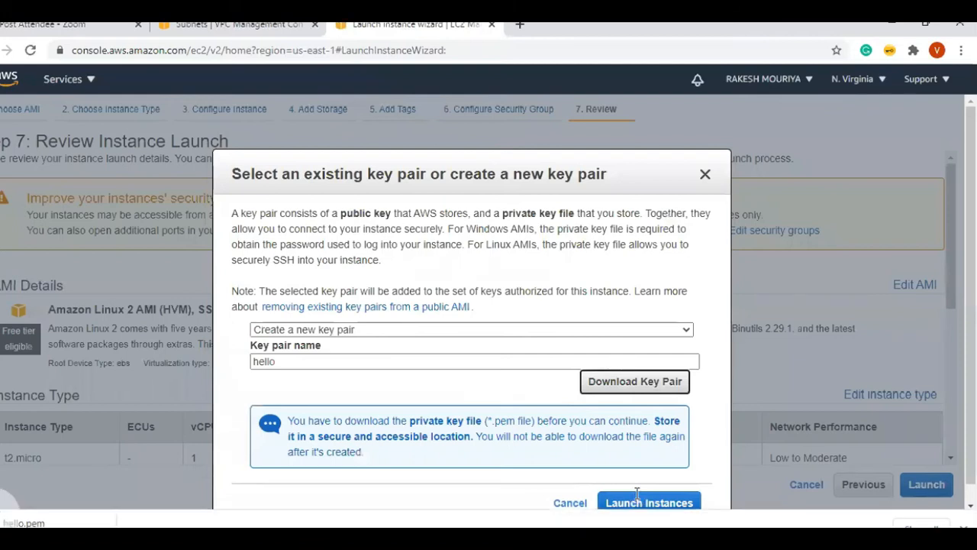
pyautogui.scroll(-1, 690, 363)
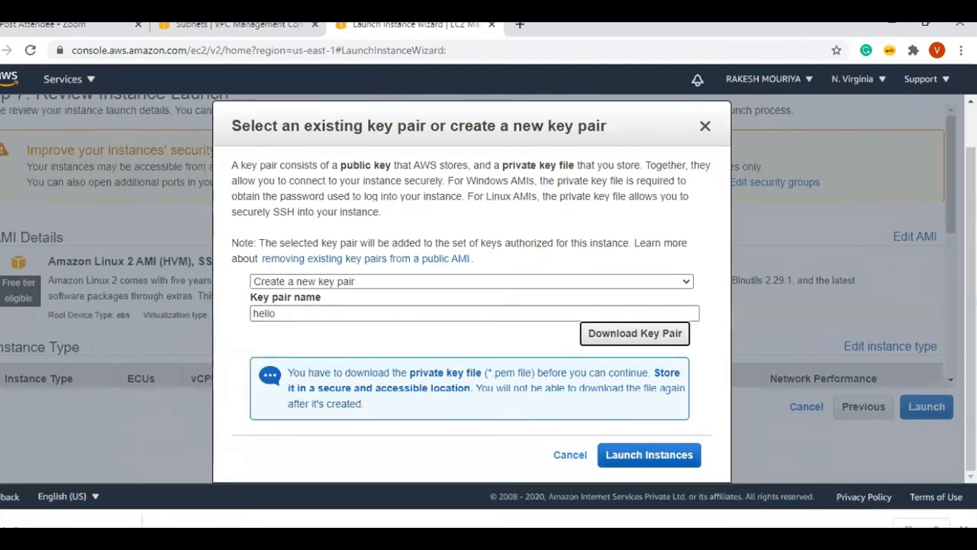
pyautogui.click(649, 455)
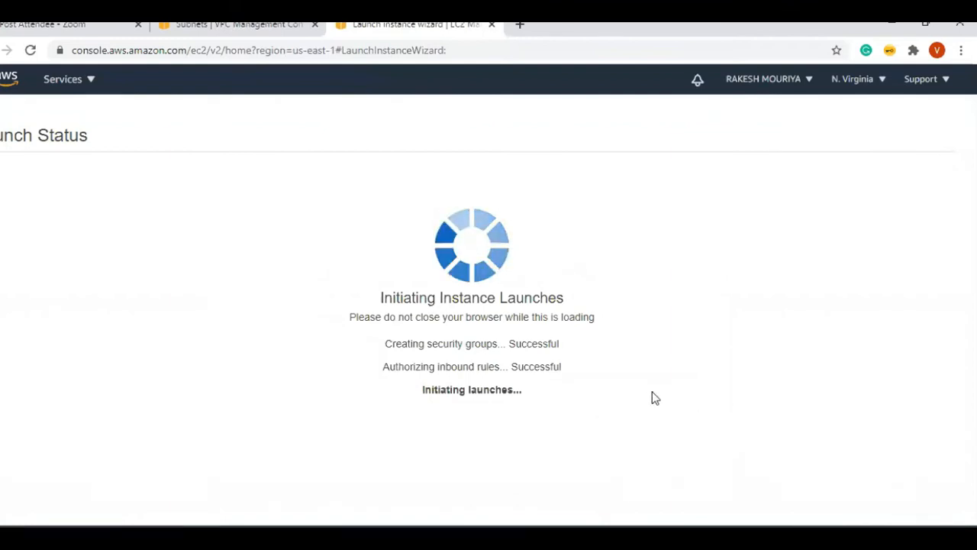
# - Open the launched instance in the instance list, and review the route table and subnet notes in Notepad++
pyautogui.click(354, 219)
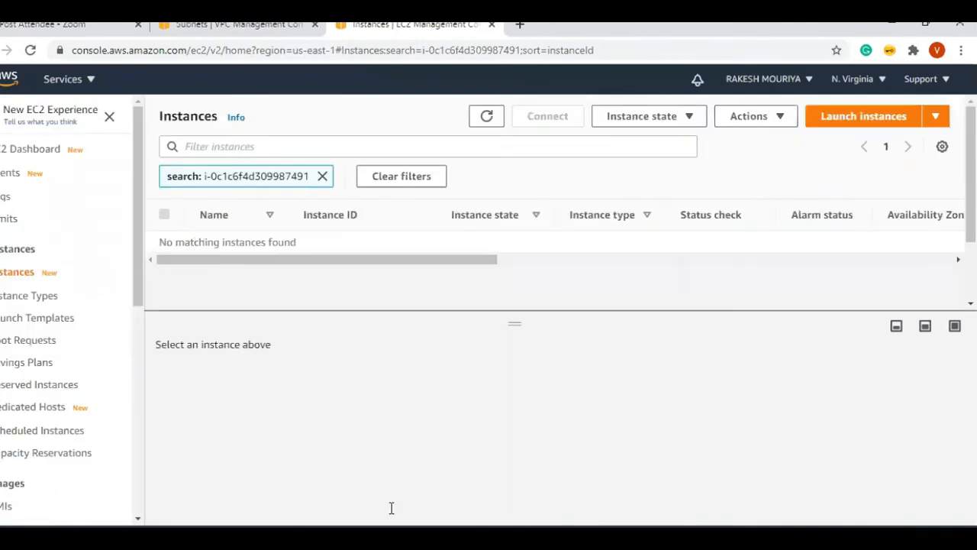
pyautogui.hotkey('alt', 'Tab')
pyautogui.click(133, 319)
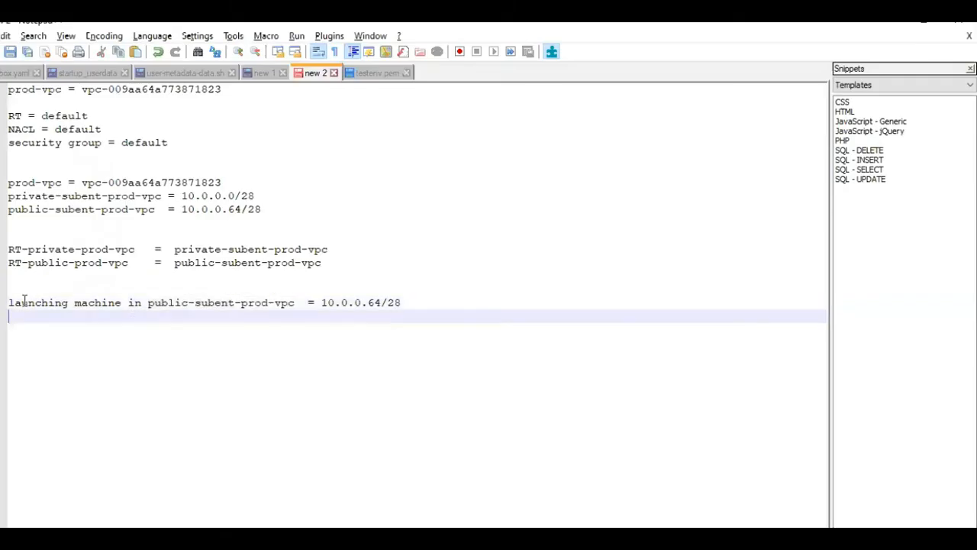
pyautogui.moveTo(9, 248); pyautogui.dragTo(343, 251)
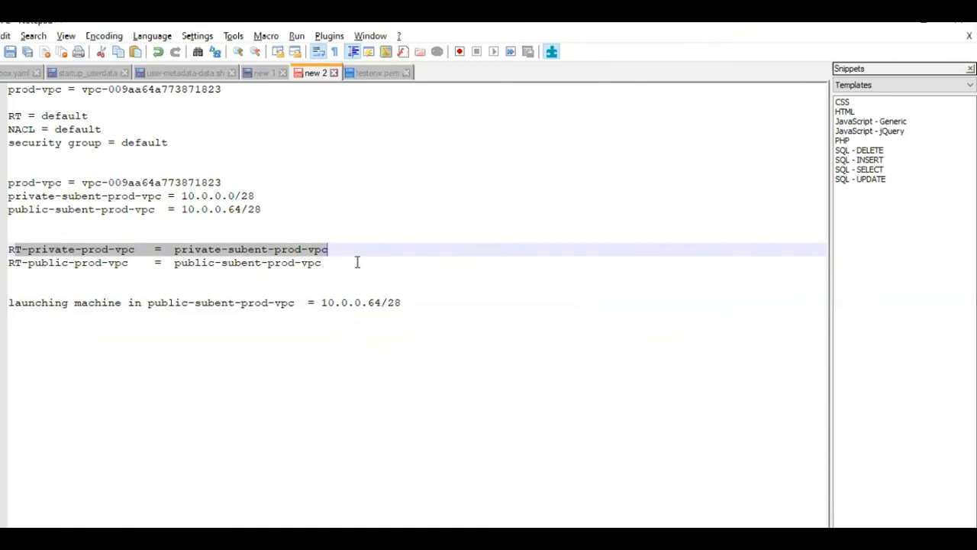
pyautogui.moveTo(181, 196); pyautogui.dragTo(240, 195)
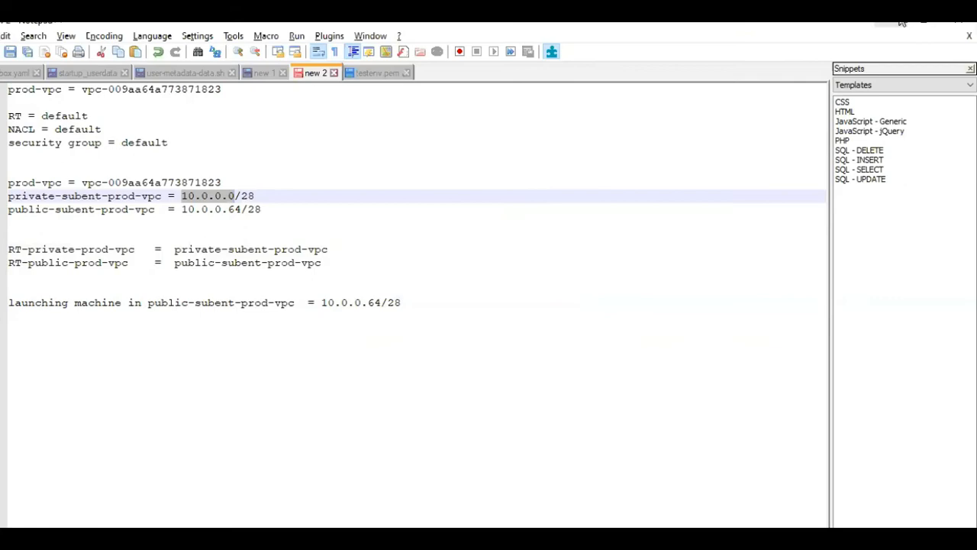
# - Return to the browser, open the SSH connection instructions for the public-subent-prod-vpc instance and copy the example SSH command
pyautogui.hotkey('alt', 'Tab')
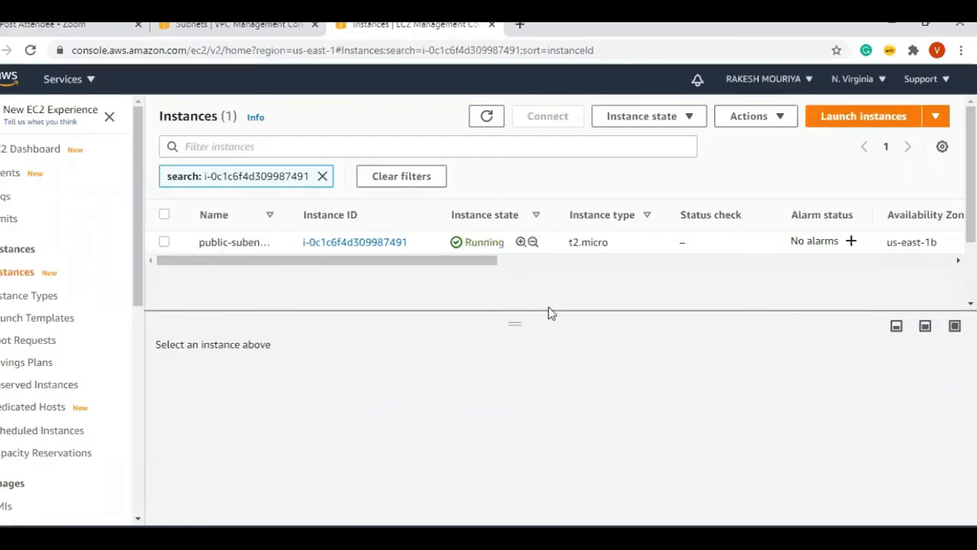
pyautogui.click(554, 242)
pyautogui.click(548, 118)
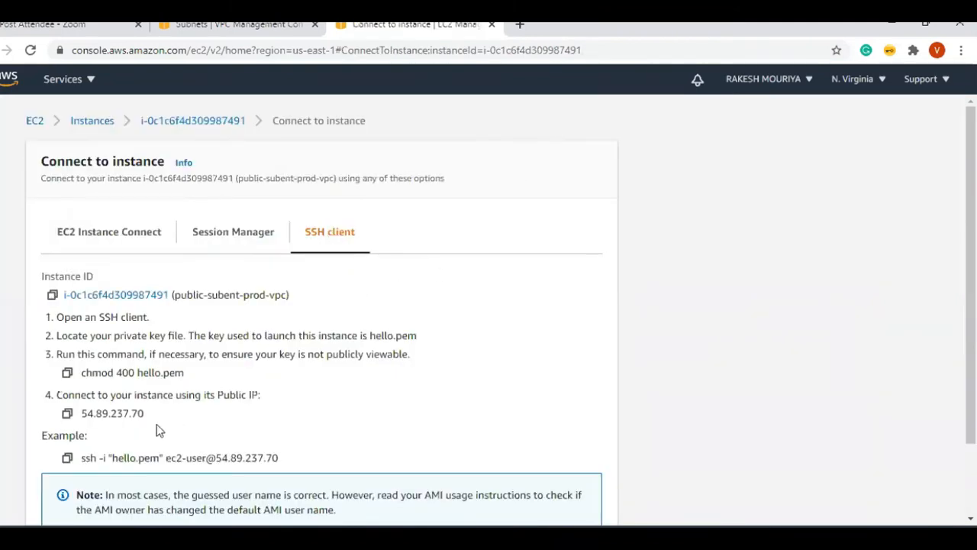
pyautogui.click(67, 459)
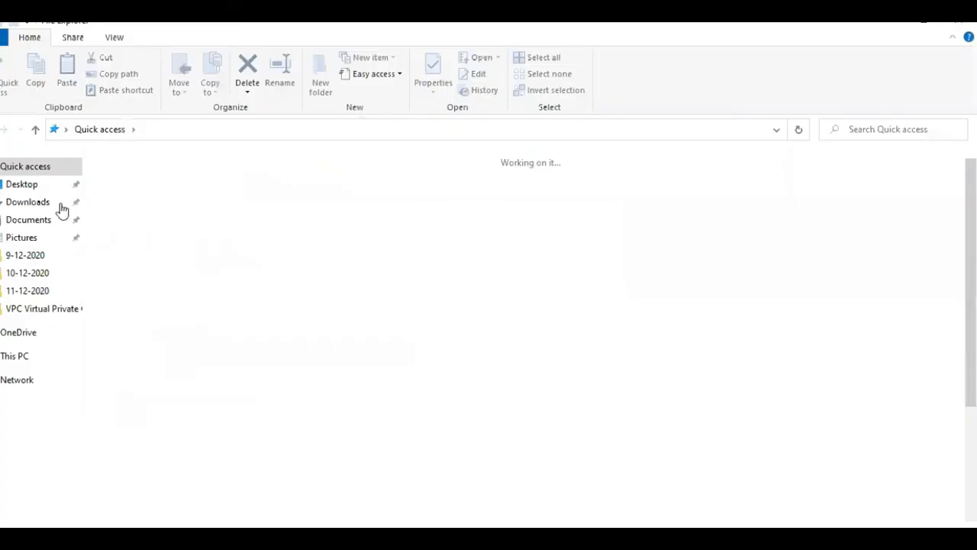
pyautogui.click(33, 206)
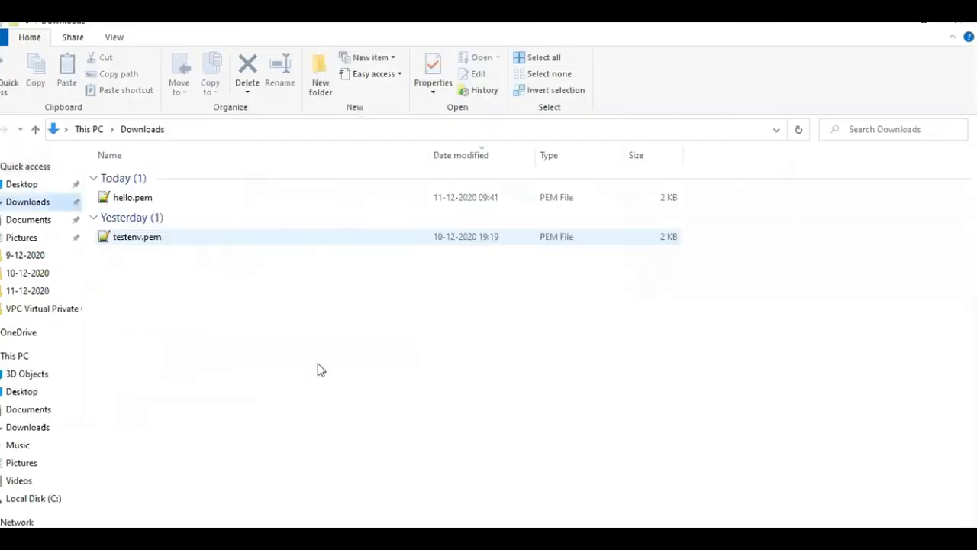
pyautogui.rightClick(245, 273)
pyautogui.click(306, 441)
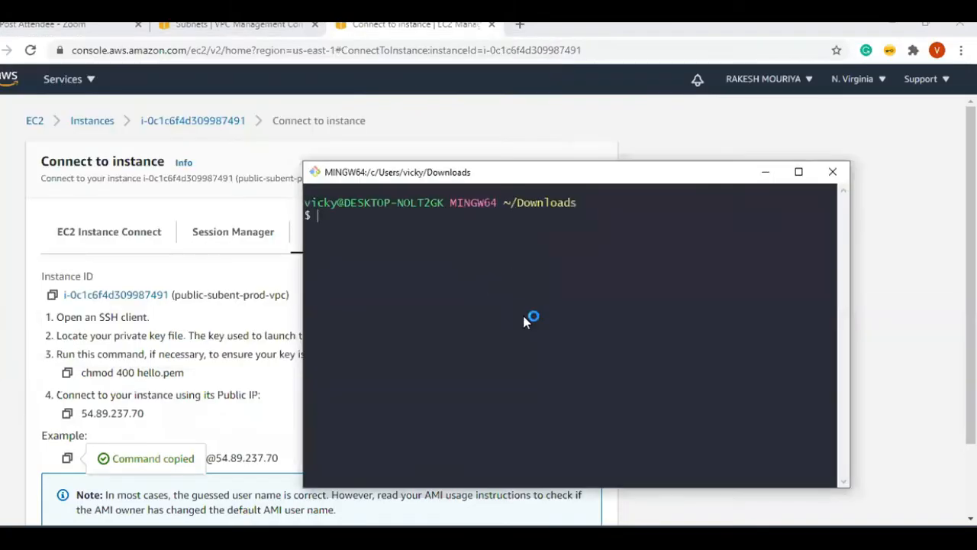
pyautogui.rightClick(523, 315)
pyautogui.click(518, 324)
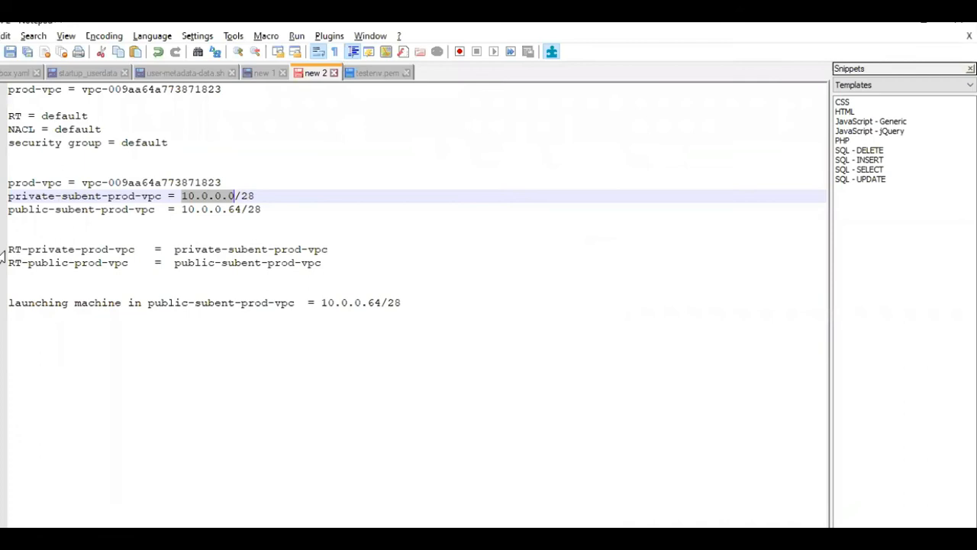
# - In the Notepad++ notes, copy the name RT-public-prod-vpc onto a new line above the "launching machine" line
pyautogui.click(27, 262)
pyautogui.moveTo(116, 262); pyautogui.dragTo(9, 263)
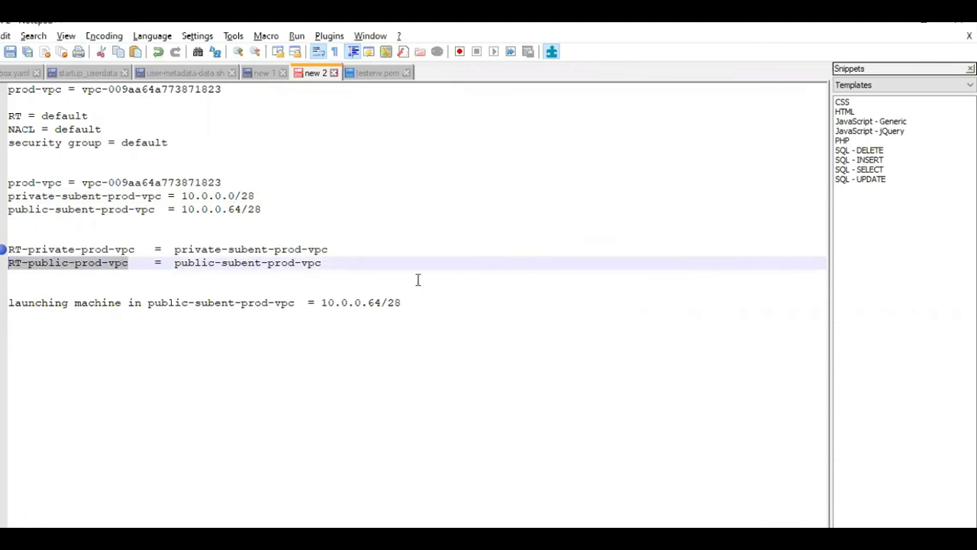
pyautogui.click(388, 273)
pyautogui.press('Return')
pyautogui.press('Return')
pyautogui.hotkey('ctrl', 'v')
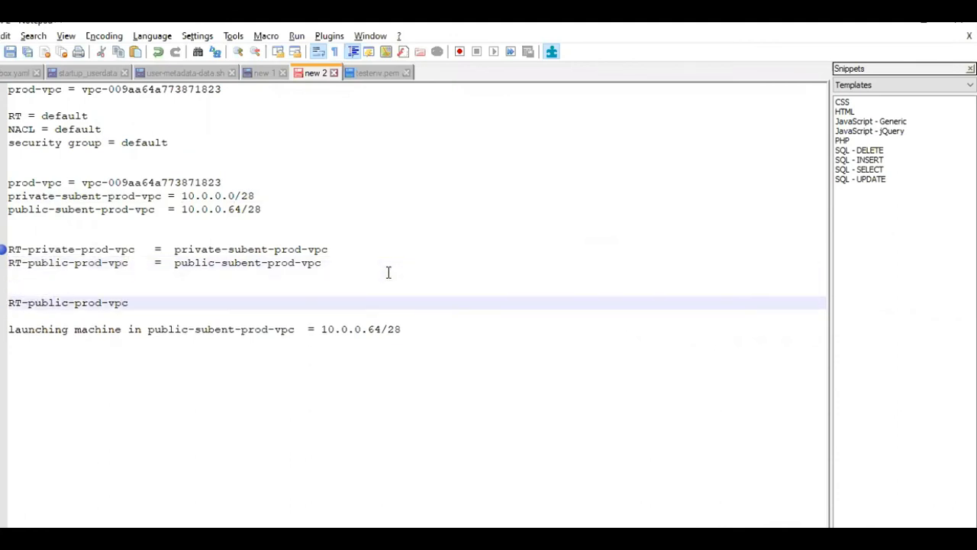
# - Check the SSH output in the terminal and complete the new note line as "RT-public-prod-vpc = internet gateway"
pyautogui.hotkey('alt', 'Tab')
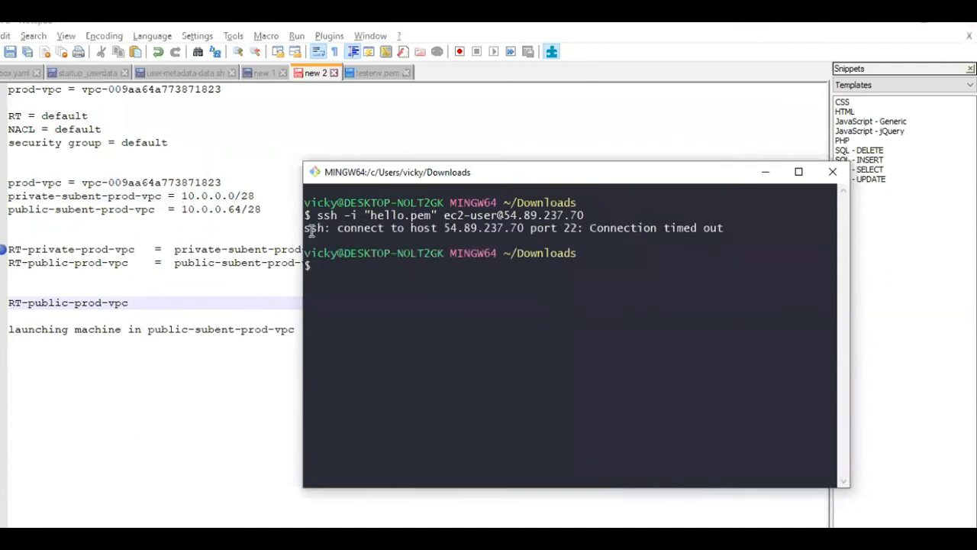
pyautogui.moveTo(513, 228); pyautogui.dragTo(681, 241)
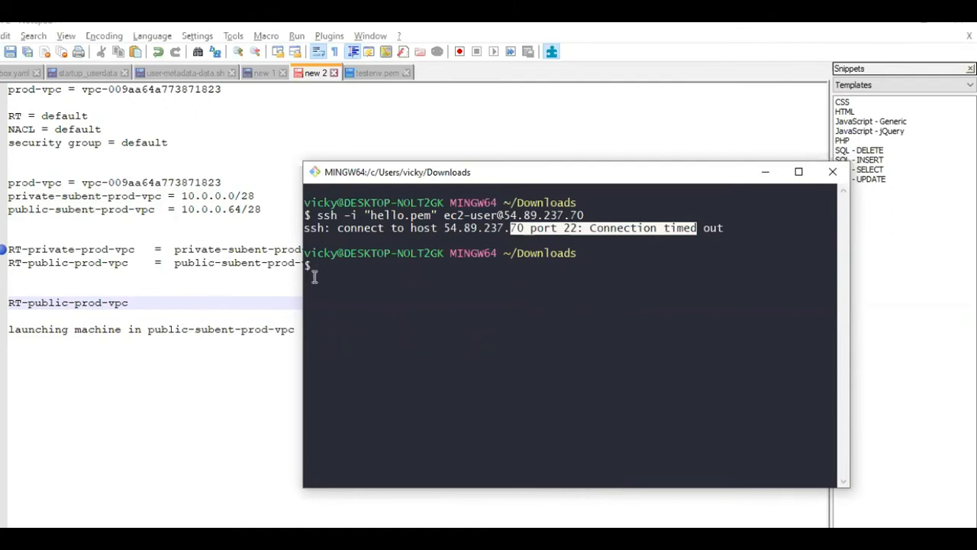
pyautogui.click(160, 301)
pyautogui.write('igw')
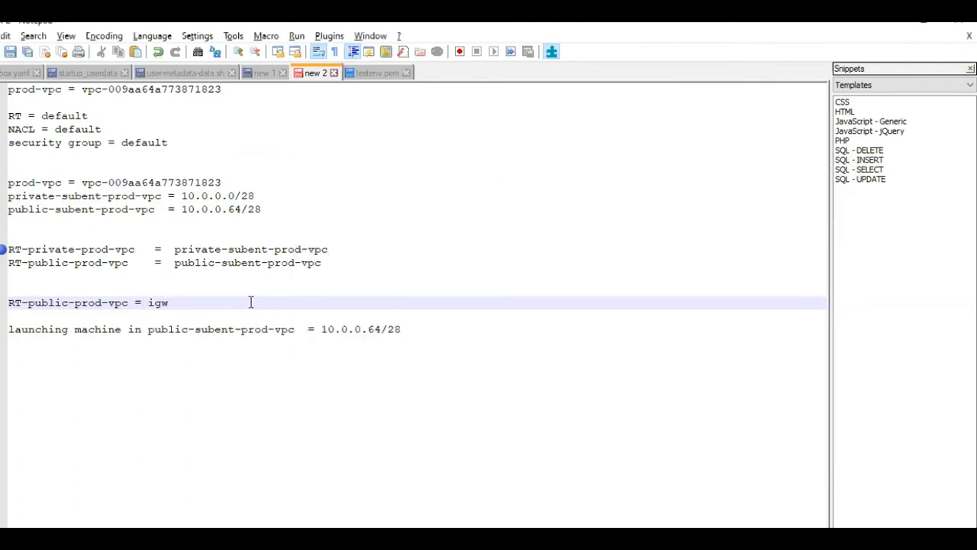
pyautogui.press('BackSpace')
pyautogui.press('BackSpace')
pyautogui.write('nternet gateway')
pyautogui.moveTo(273, 303); pyautogui.dragTo(159, 303)
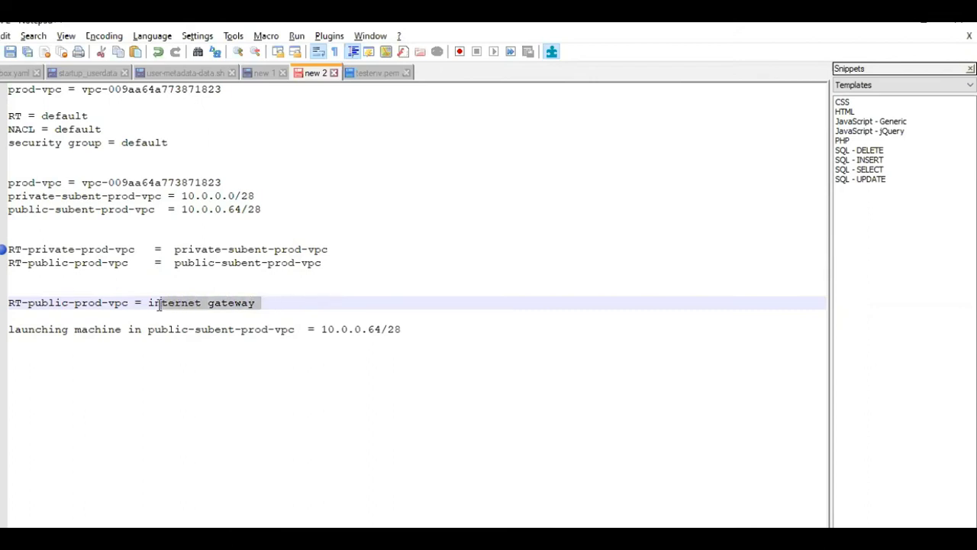
pyautogui.moveTo(10, 263); pyautogui.dragTo(124, 264)
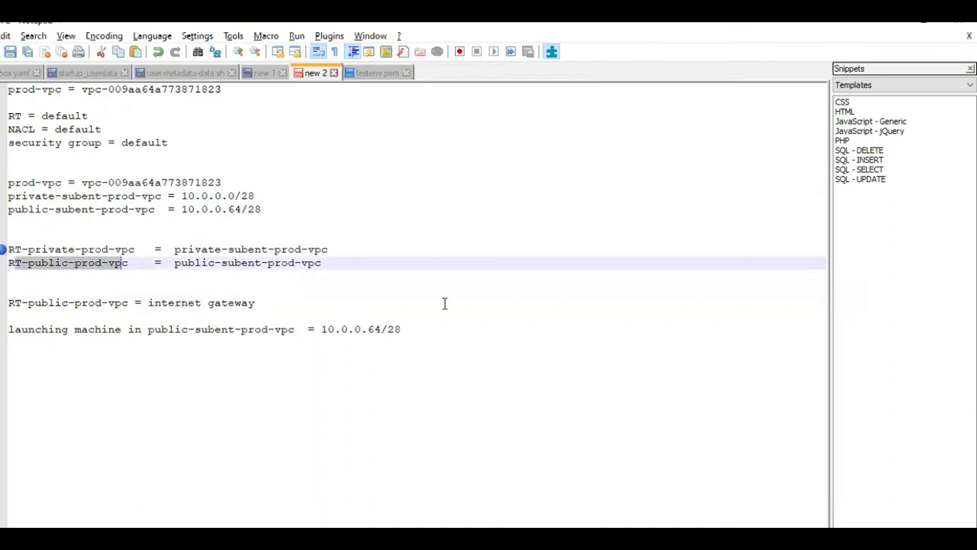
# - Switch to the VPC console in the browser and open the list of internet gateways
pyautogui.click(365, 537)
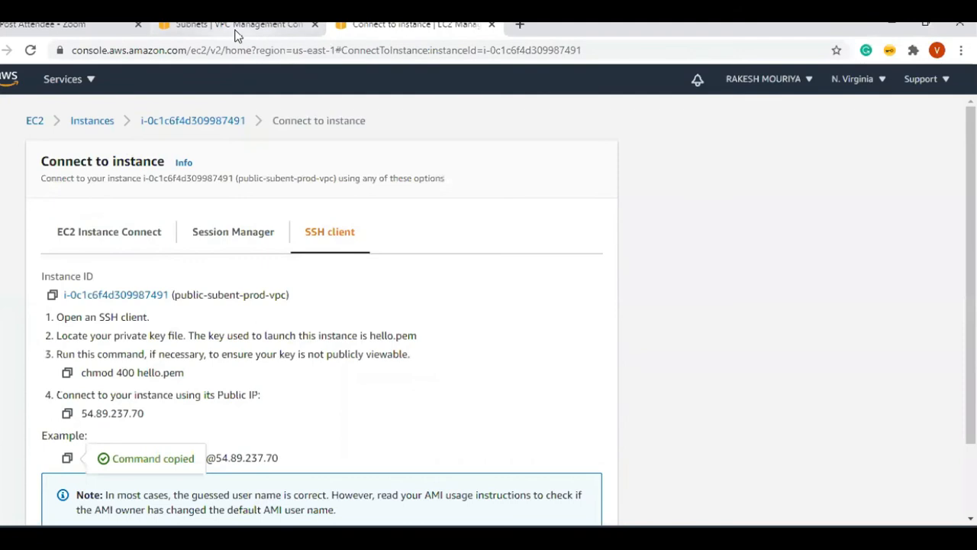
pyautogui.click(235, 29)
pyautogui.moveTo(112, 231); pyautogui.dragTo(110, 274)
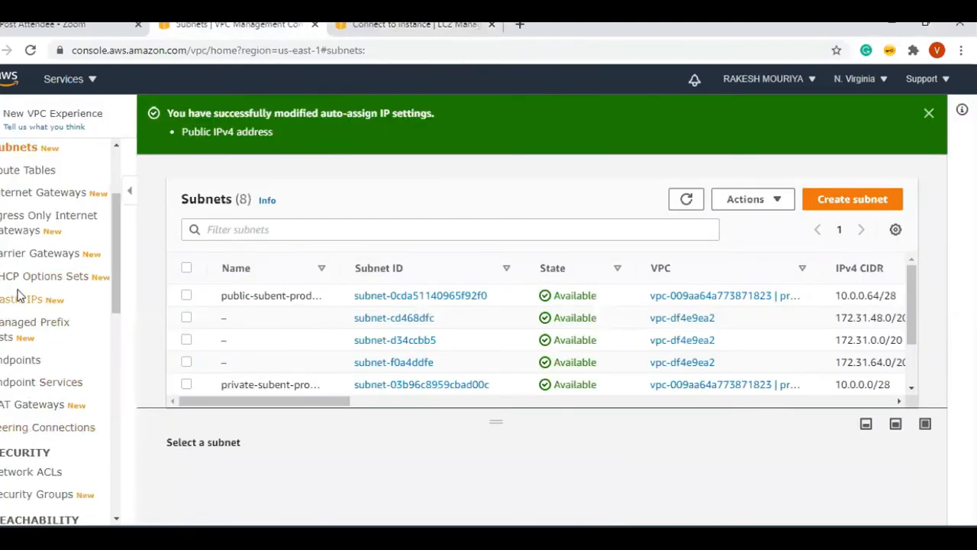
pyautogui.scroll(-3, 54, 365)
pyautogui.scroll(3, 55, 361)
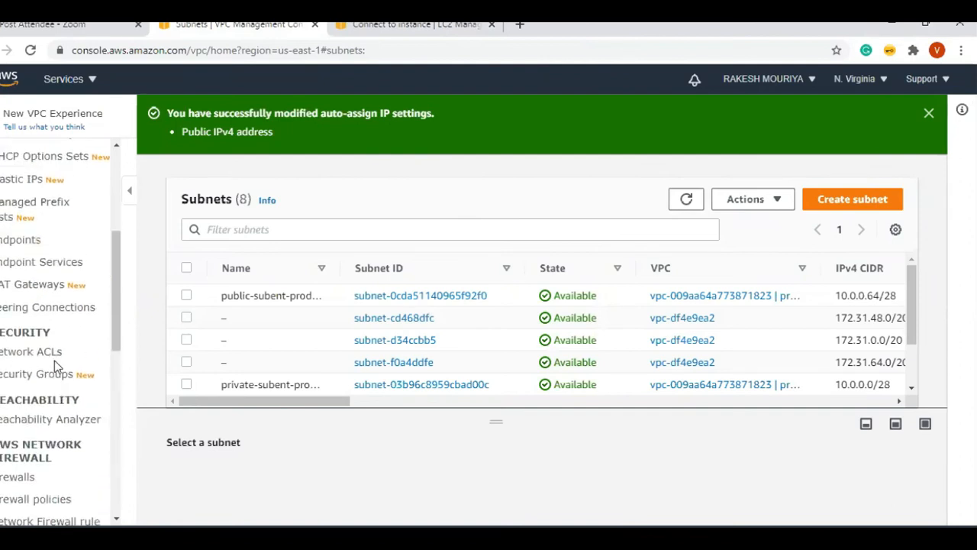
pyautogui.click(27, 200)
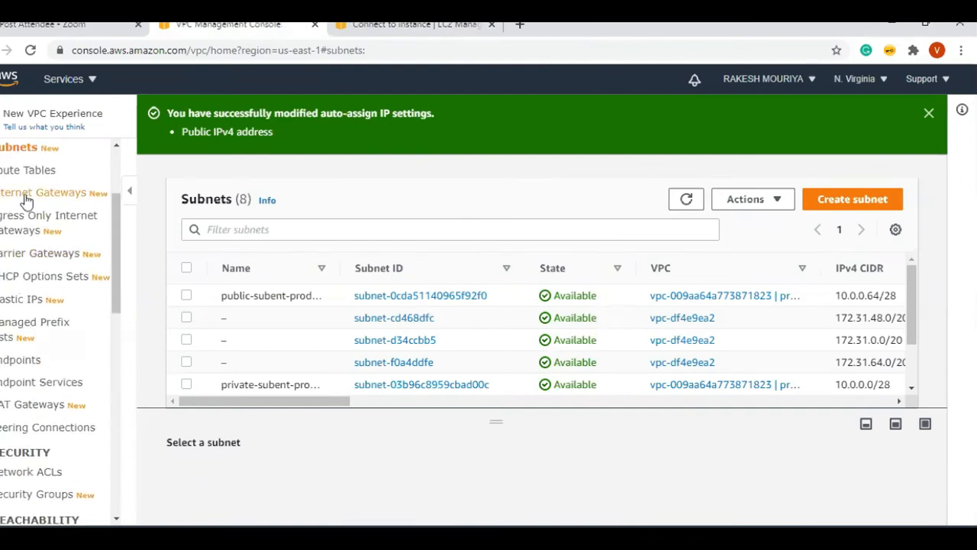
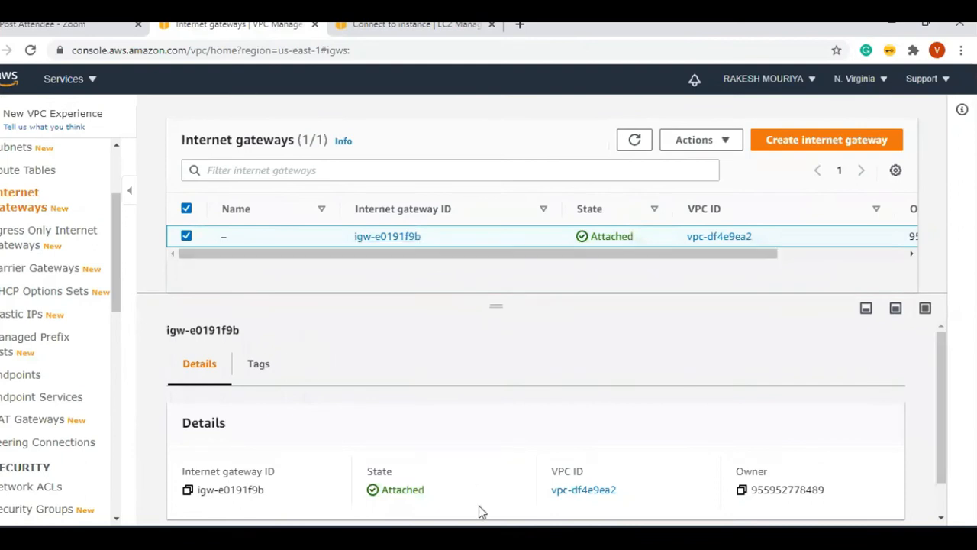
# - Check the terminal again, minimize it and open the form for creating a new internet gateway
pyautogui.hotkey('alt', 'Tab')
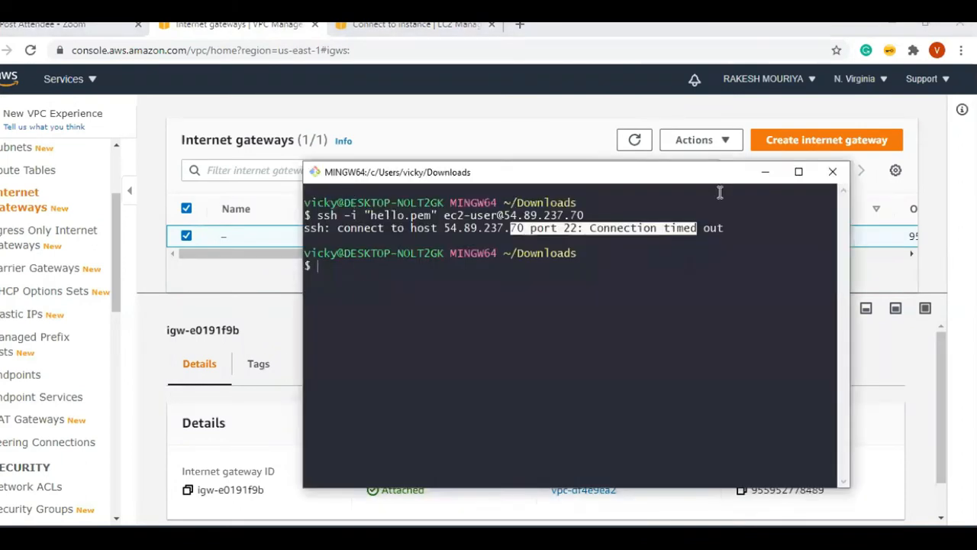
pyautogui.click(764, 171)
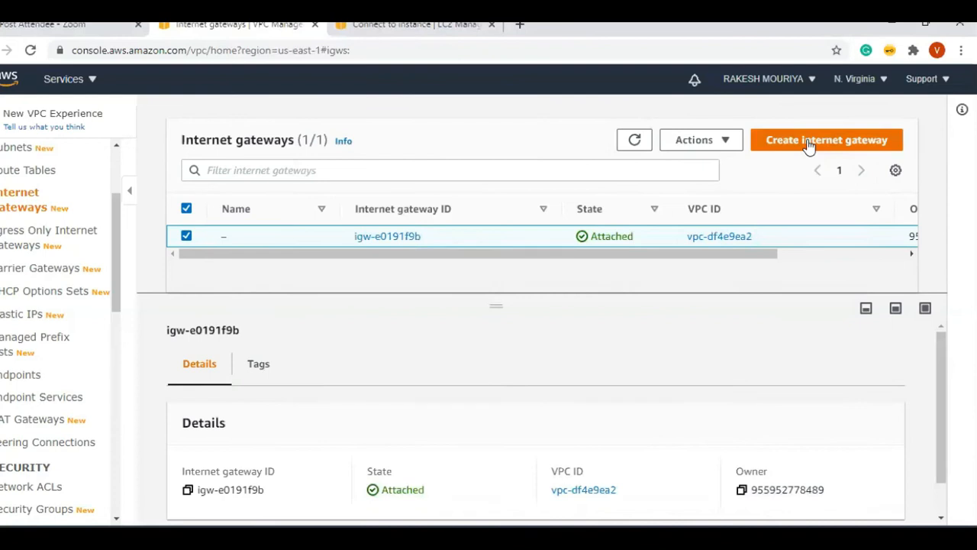
pyautogui.click(809, 147)
pyautogui.click(125, 315)
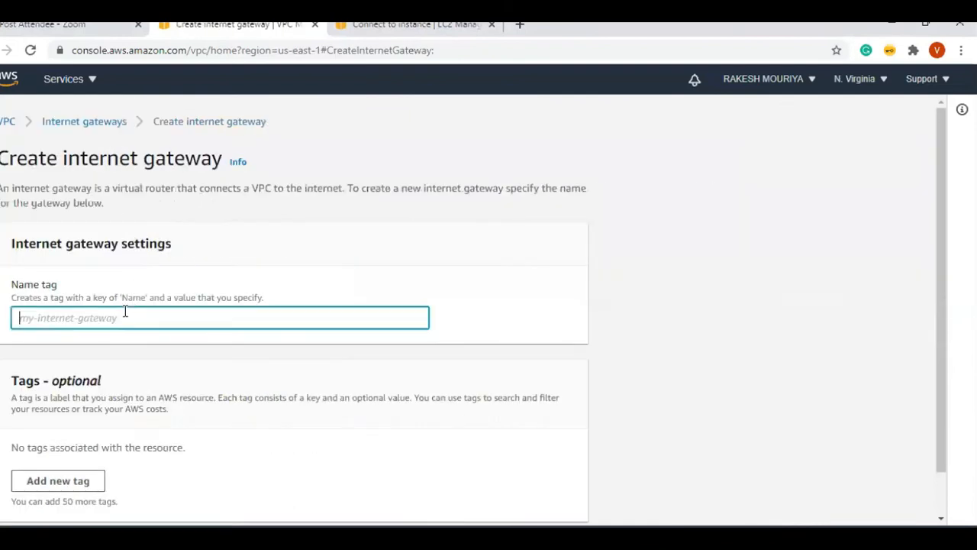
pyautogui.scroll(-1, 351, 417)
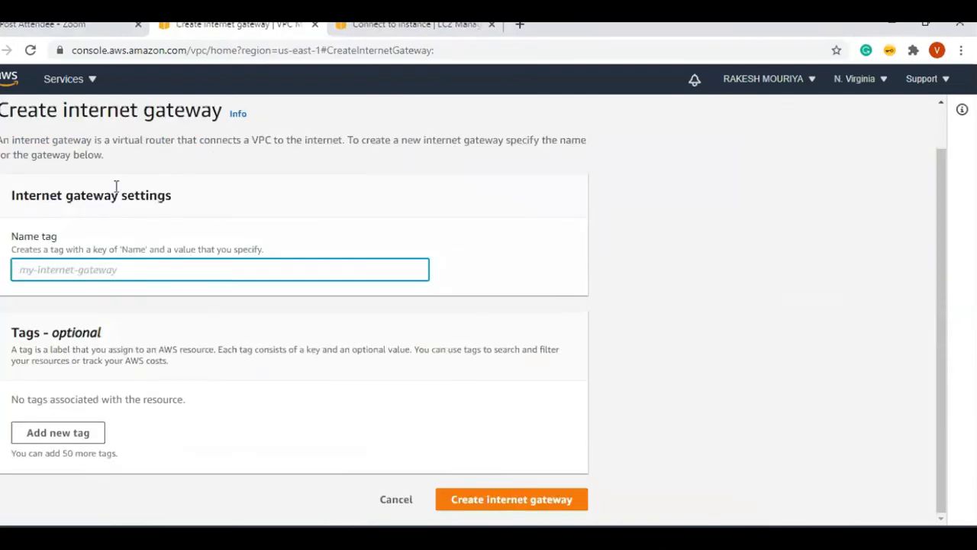
# - In the Notepad++ notes, append "= IGW-prod-vpc" to the internet gateway line, reusing the copied prod-vpc name
pyautogui.hotkey('alt', 'Tab')
pyautogui.moveTo(61, 89); pyautogui.dragTo(8, 89)
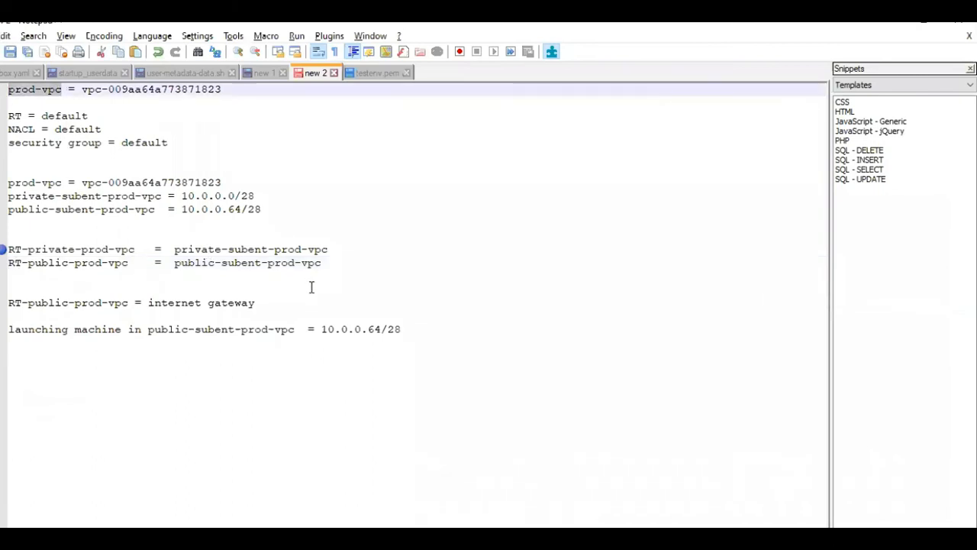
pyautogui.click(289, 299)
pyautogui.write('=')
pyautogui.write('prod-vpc')
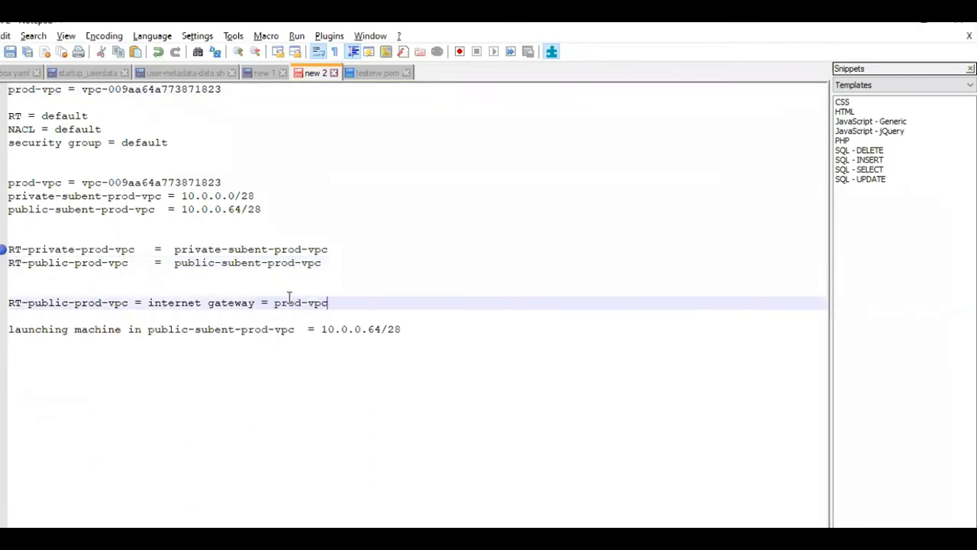
pyautogui.write('-')
pyautogui.press('BackSpace')
pyautogui.press('Left')
pyautogui.press('Left')
pyautogui.press('Left')
pyautogui.write('IGW')
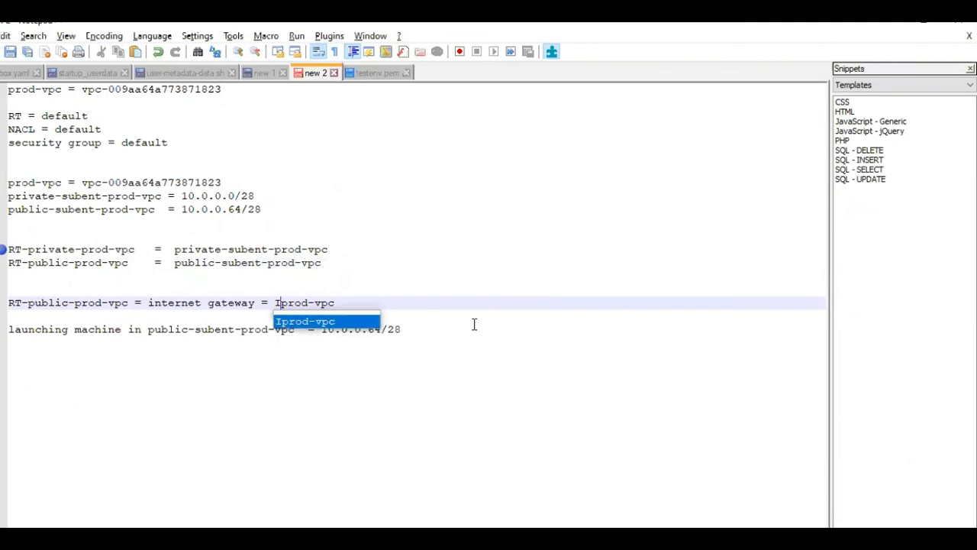
pyautogui.write('-')
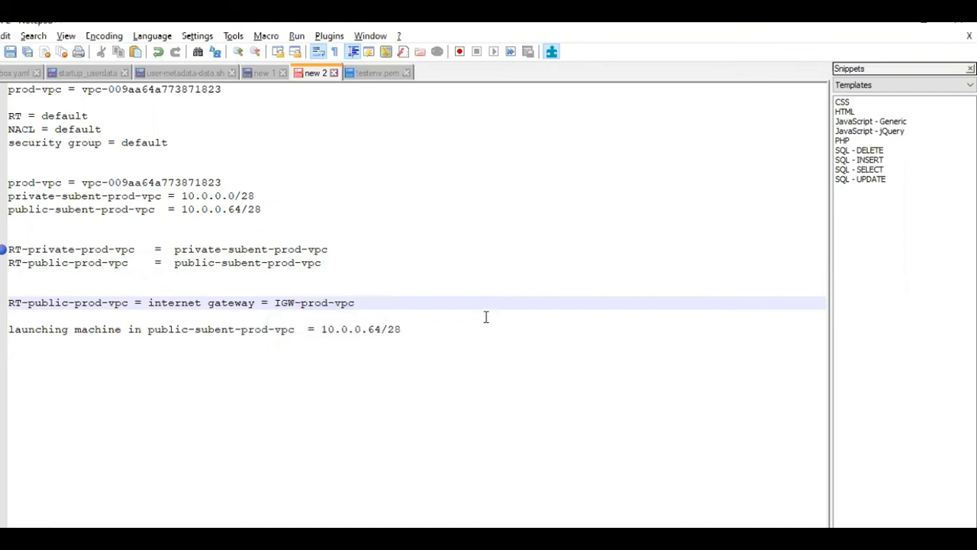
# - Copy the name IGW-prod-vpc from the notes and create the internet gateway with it as the name tag
pyautogui.moveTo(274, 302); pyautogui.dragTo(356, 303)
pyautogui.hotkey('ctrl', 'c')
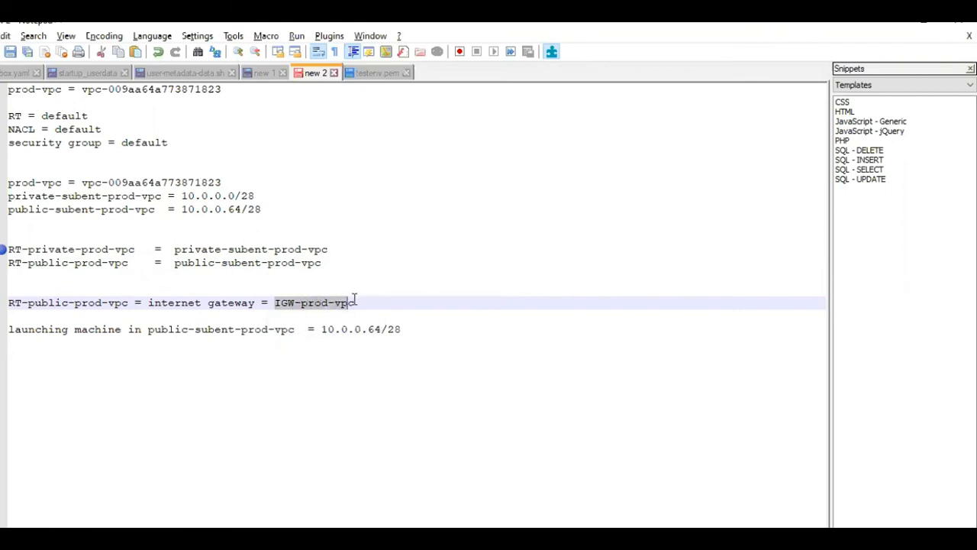
pyautogui.hotkey('alt', 'Tab')
pyautogui.click(90, 271)
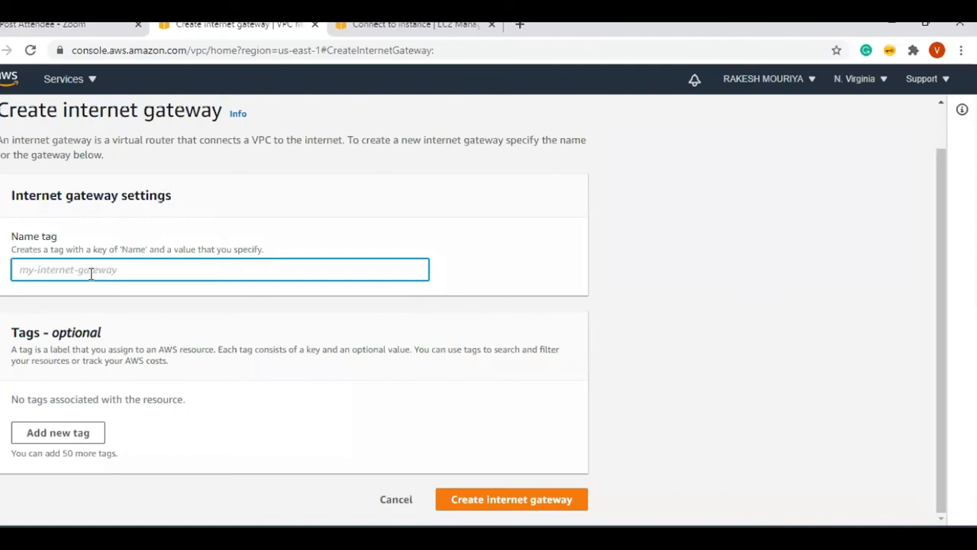
pyautogui.hotkey('ctrl', 'v')
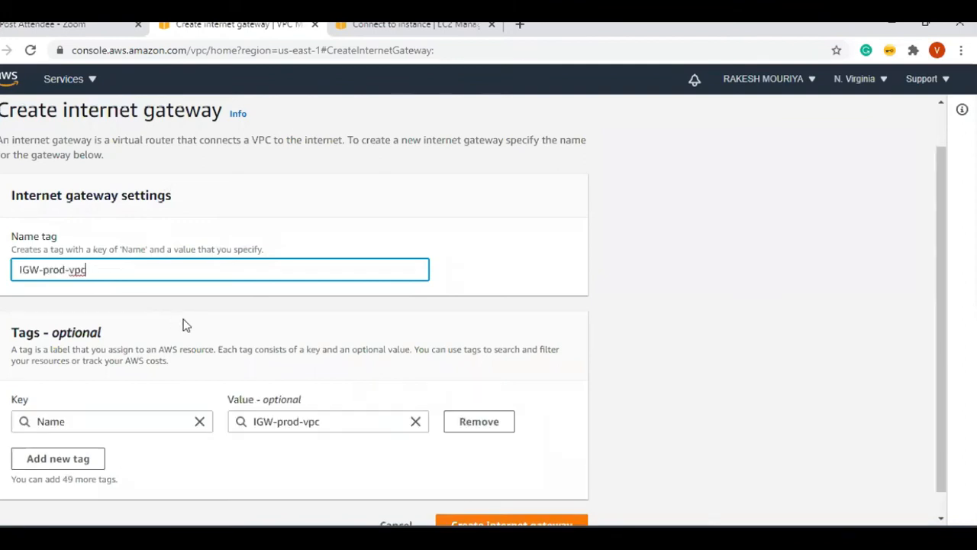
pyautogui.scroll(-1, 318, 308)
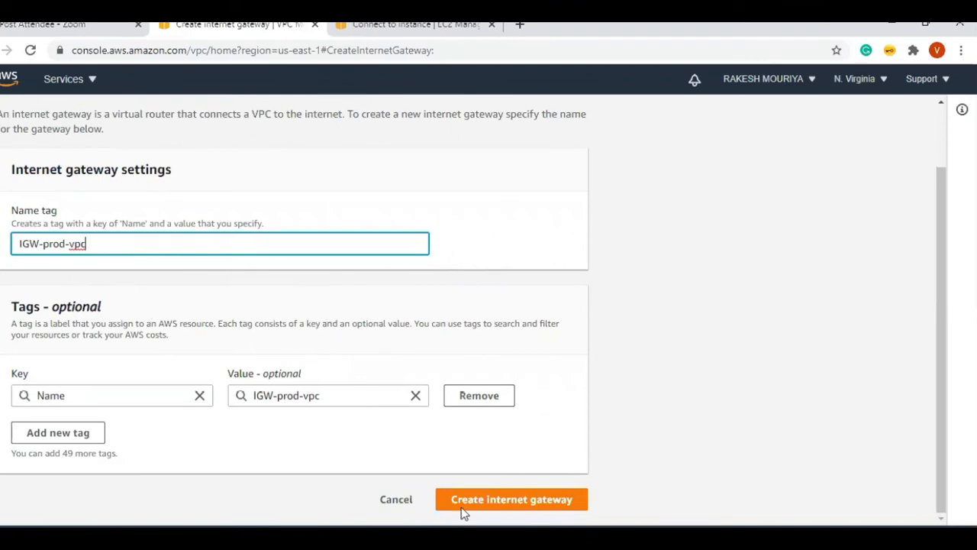
pyautogui.click(511, 514)
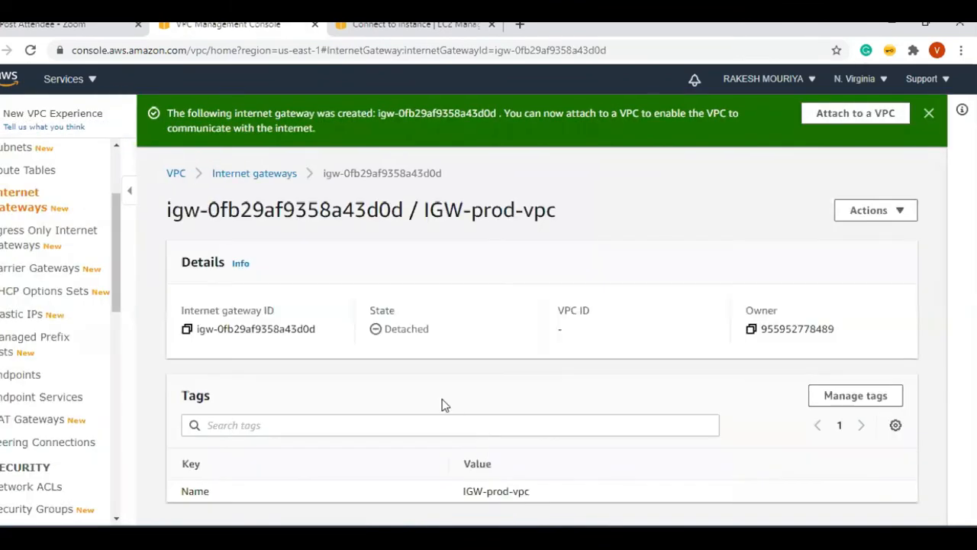
# - Attach the internet gateway IGW-prod-vpc to the VPC prod-vpc
pyautogui.moveTo(429, 332); pyautogui.dragTo(365, 333)
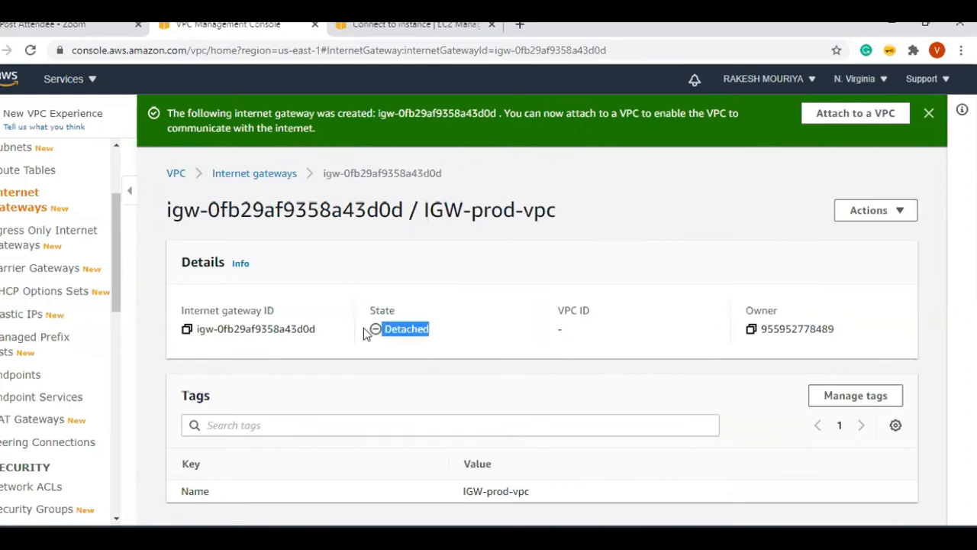
pyautogui.click(905, 216)
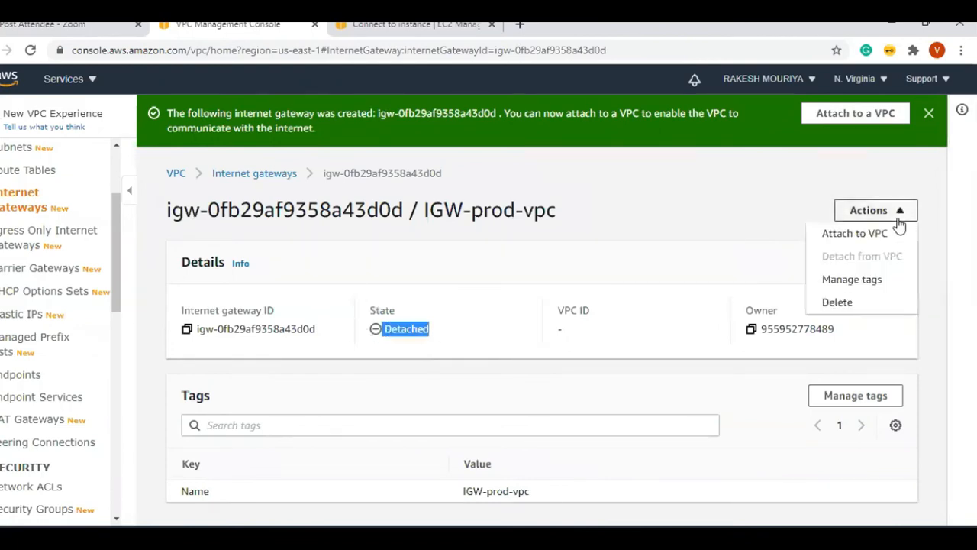
pyautogui.click(872, 234)
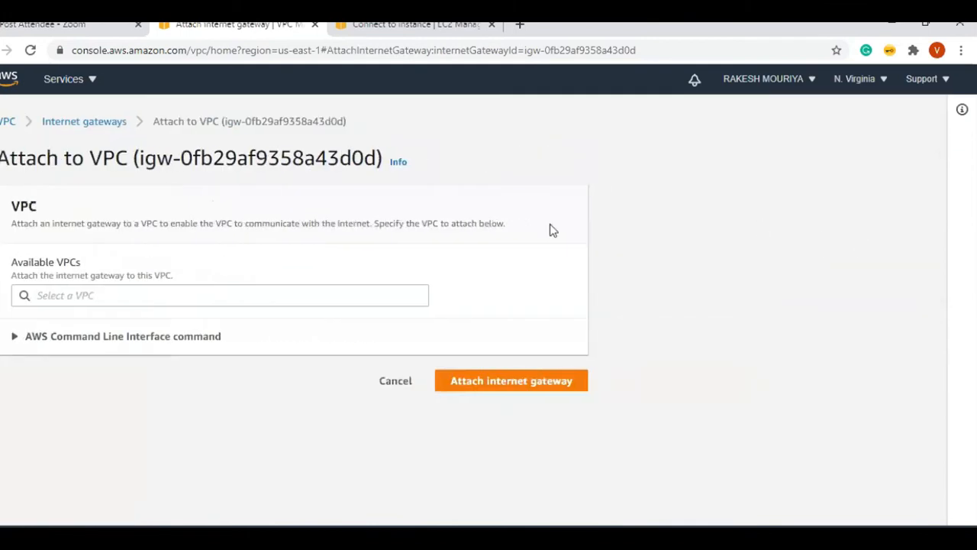
pyautogui.click(214, 297)
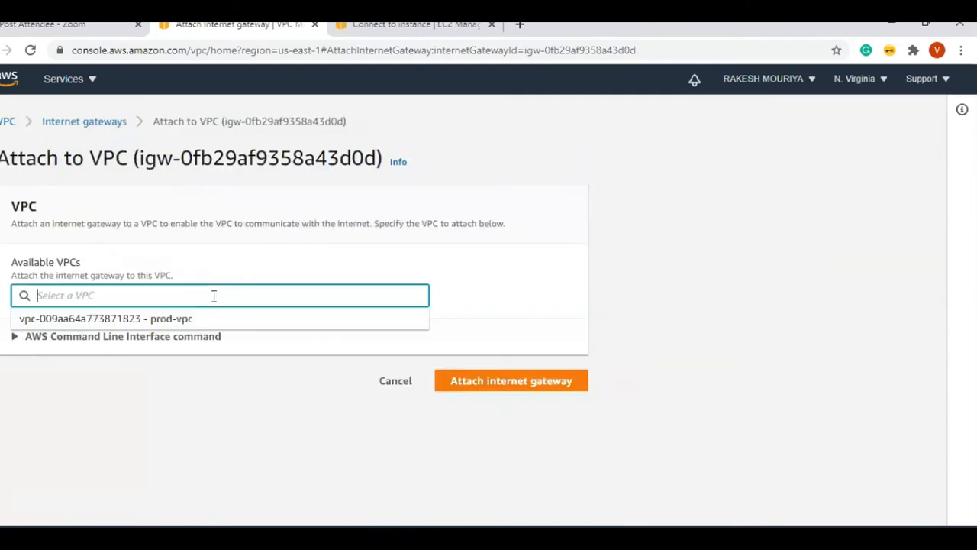
pyautogui.click(163, 327)
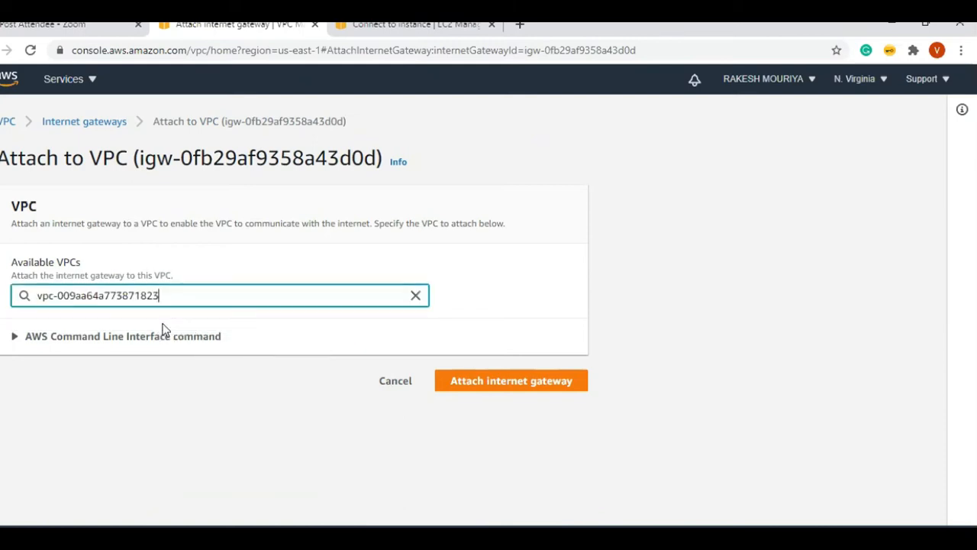
pyautogui.click(447, 382)
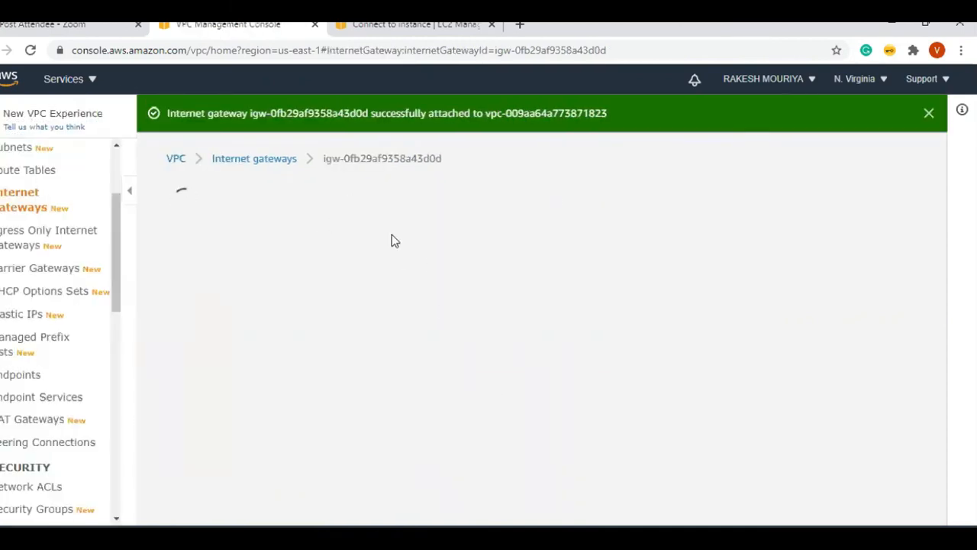
pyautogui.hotkey('alt', 'Tab')
pyautogui.press('Up')
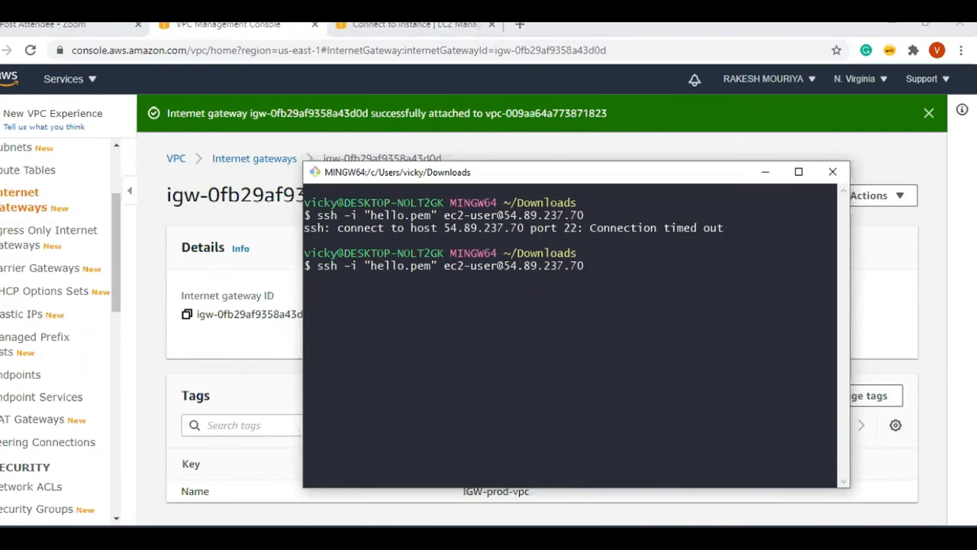
# - In the Notepad++ notes, append "= connected with prod-vpc" to the internet gateway line and bookmark that line
pyautogui.click(385, 538)
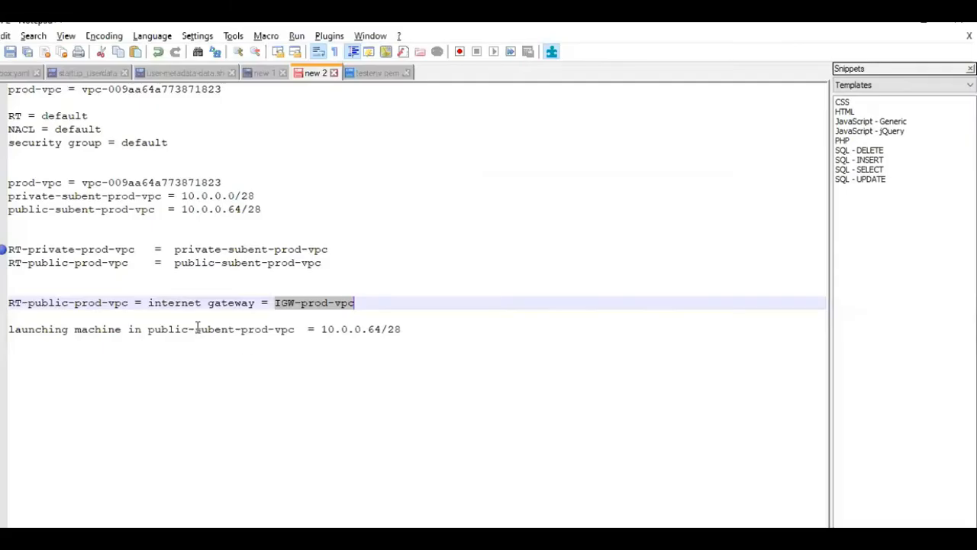
pyautogui.moveTo(22, 303); pyautogui.dragTo(255, 303)
pyautogui.click(393, 303)
pyautogui.write('= ')
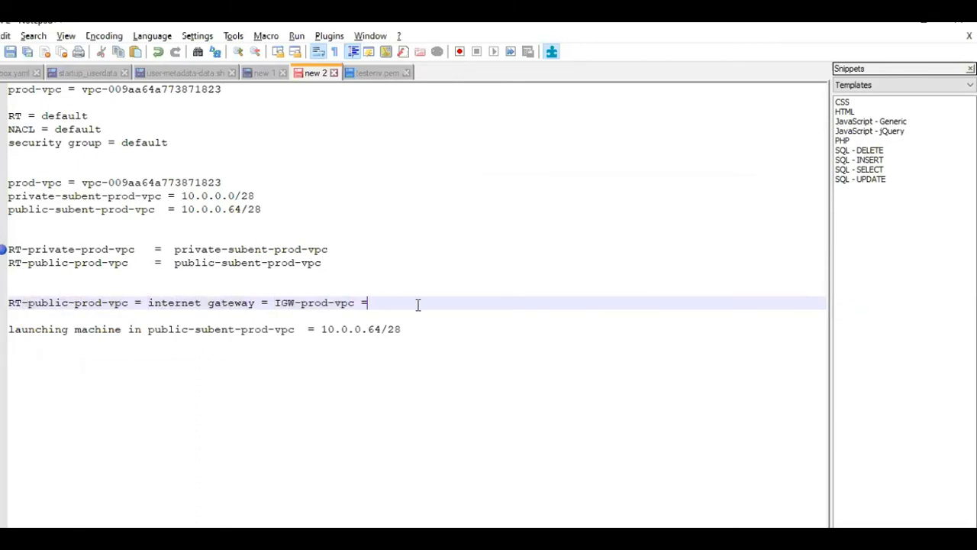
pyautogui.write('connected with vpc')
pyautogui.click(61, 182)
pyautogui.moveTo(61, 182); pyautogui.dragTo(7, 183)
pyautogui.hotkey('ctrl', 'c')
pyautogui.doubleClick(486, 302)
pyautogui.hotkey('ctrl', 'v')
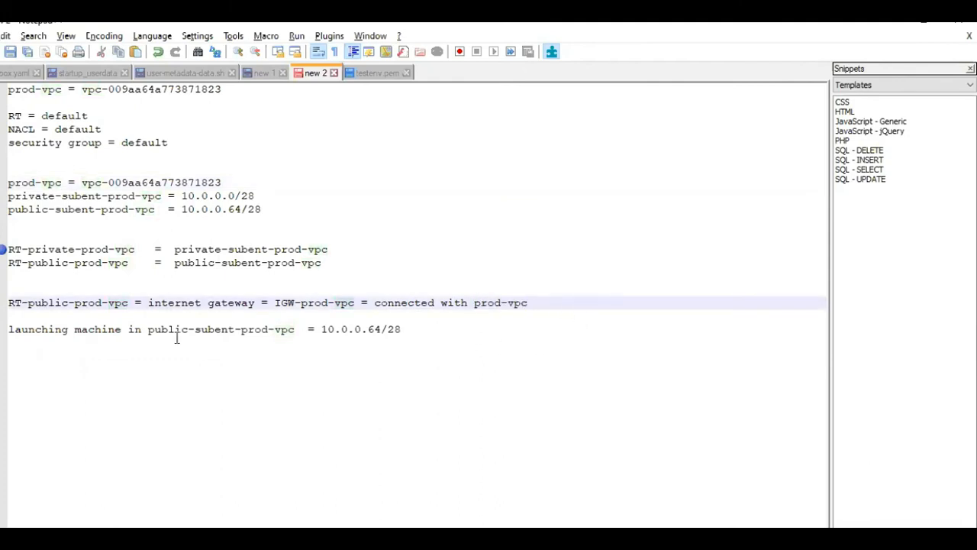
pyautogui.click(3, 303)
# - Check the SSH attempt in the terminal and review the subnet associations of route table RT-public-prod-vpc in the VPC console
pyautogui.hotkey('alt', 'Tab')
pyautogui.moveTo(450, 278); pyautogui.dragTo(657, 278)
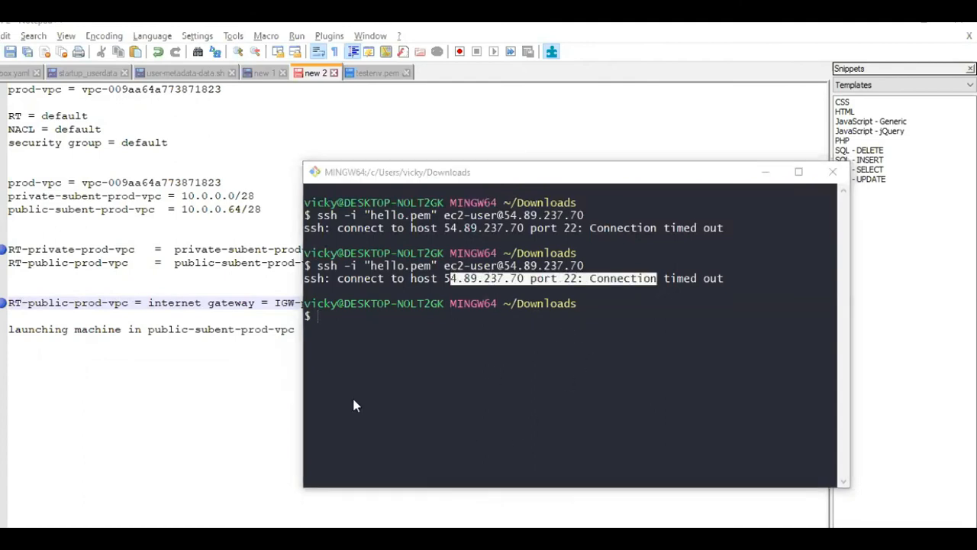
pyautogui.hotkey('alt', 'Tab')
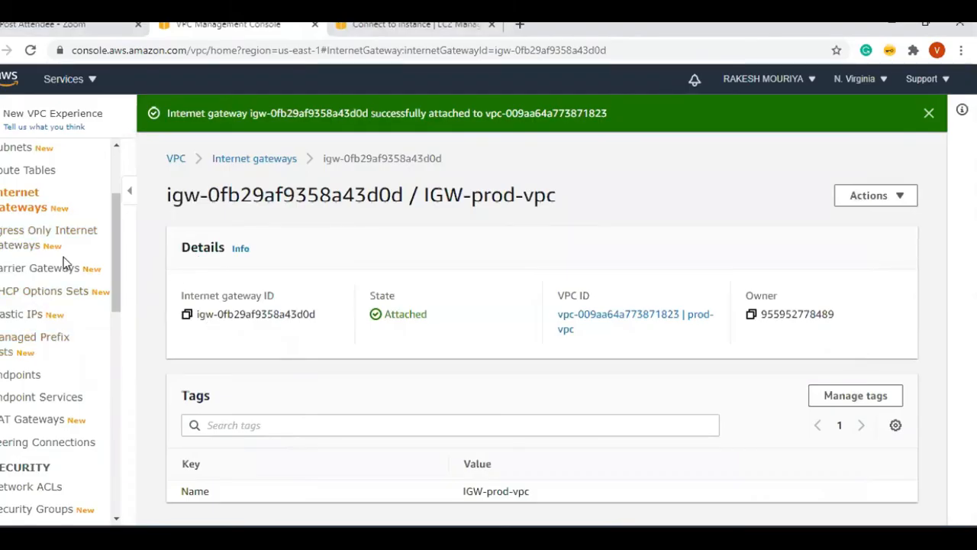
pyautogui.scroll(3, 38, 264)
pyautogui.click(86, 307)
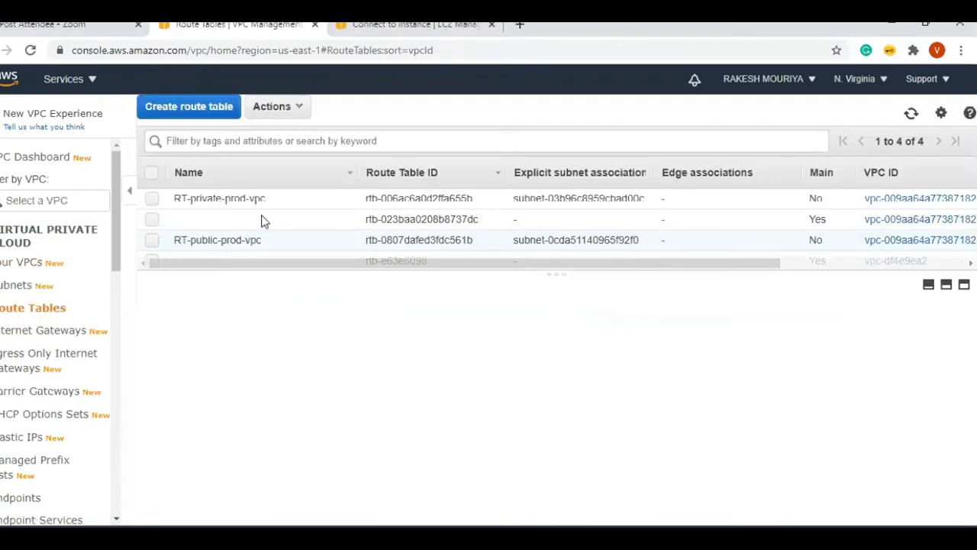
pyautogui.click(154, 242)
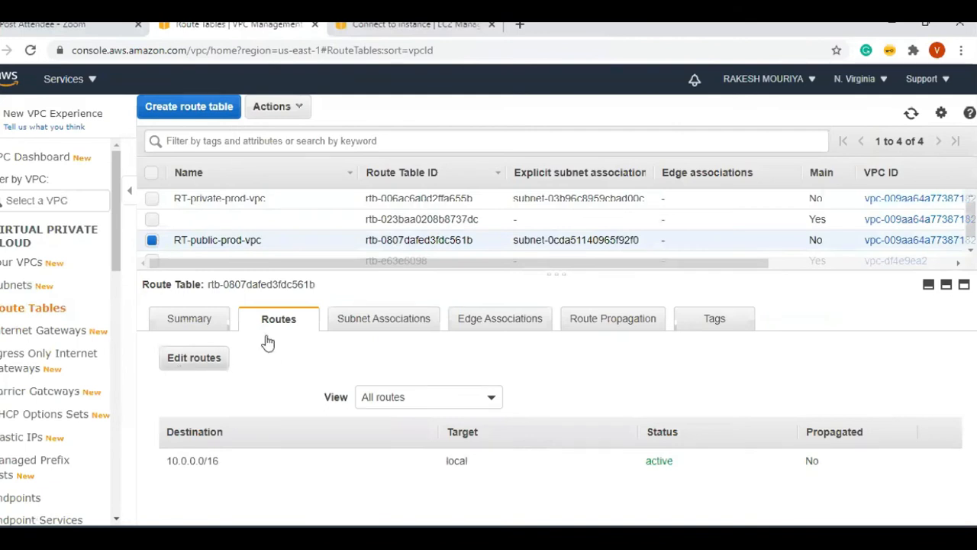
pyautogui.click(391, 324)
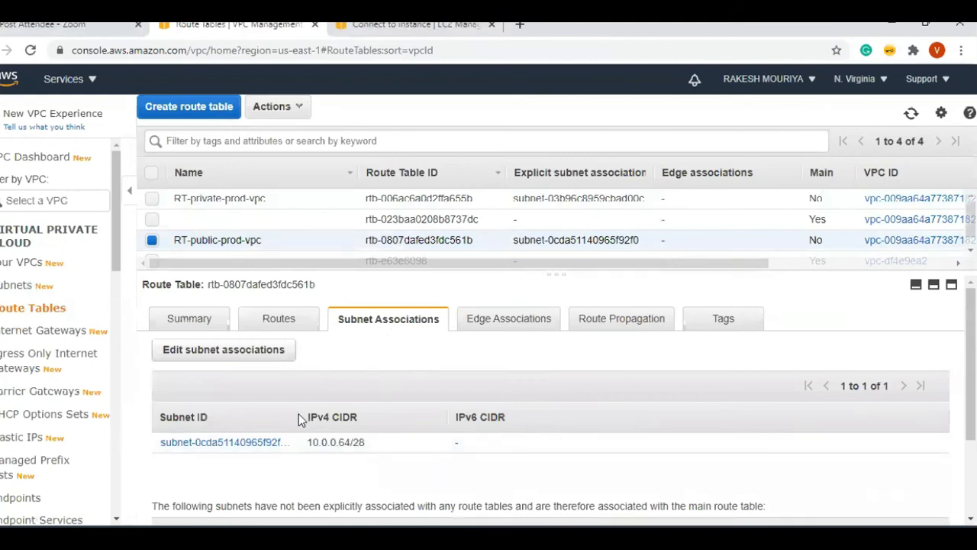
pyautogui.moveTo(297, 417); pyautogui.dragTo(524, 417)
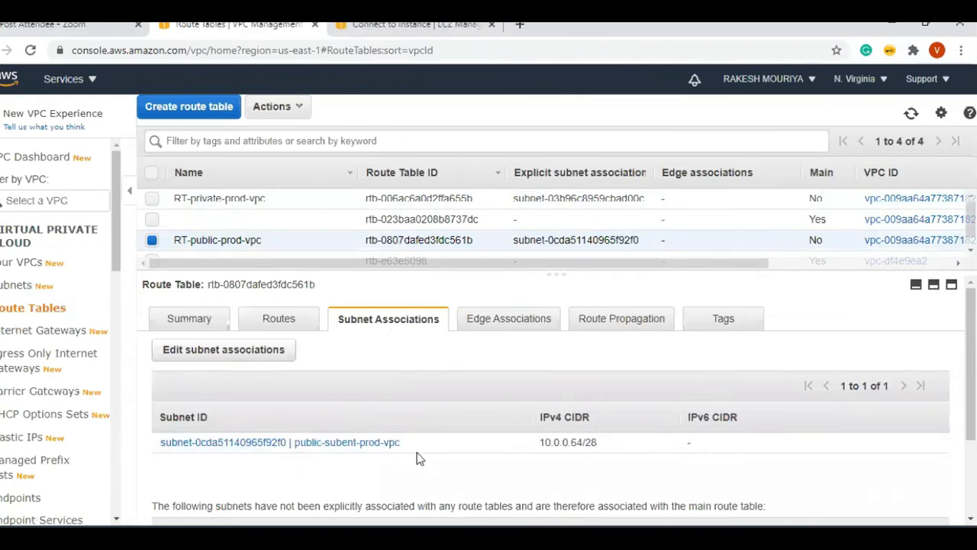
# - Add a route to RT-public-prod-vpc with destination 0.0.0.0/0 and internet gateway IGW-prod-vpc as target, and save the routes
pyautogui.click(284, 317)
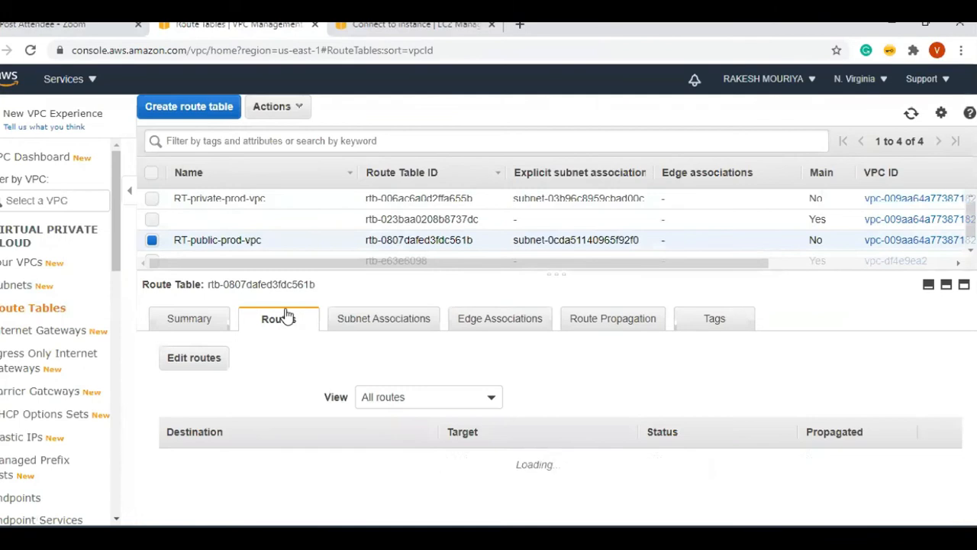
pyautogui.click(195, 357)
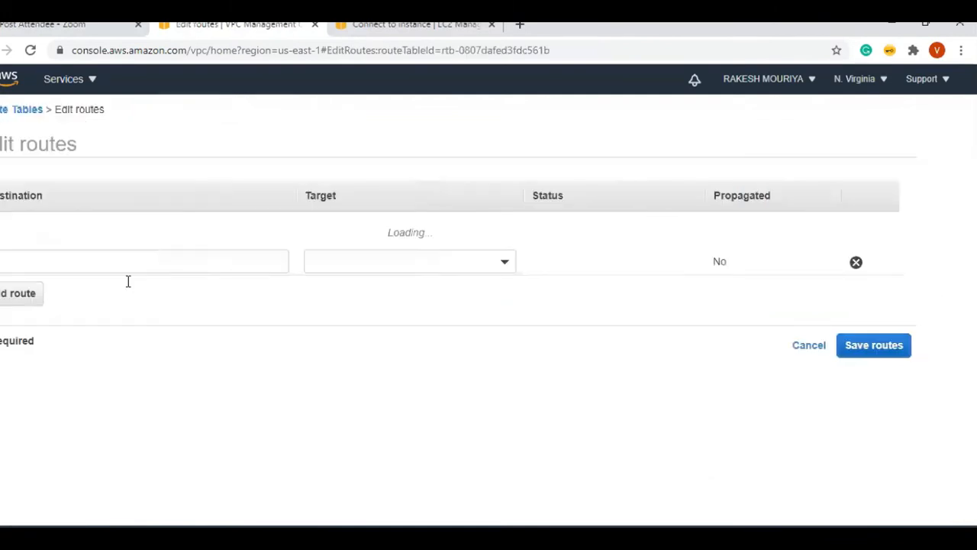
pyautogui.click(13, 270)
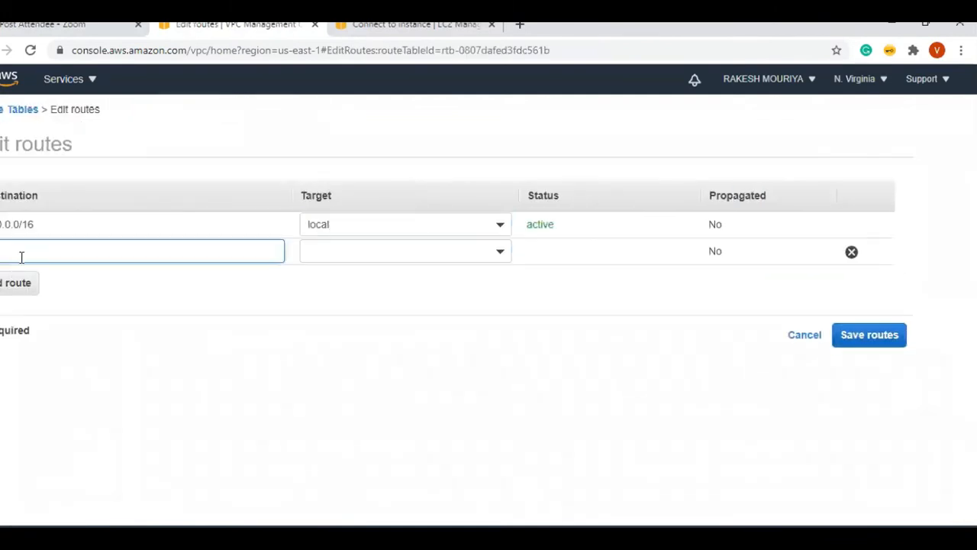
pyautogui.click(22, 258)
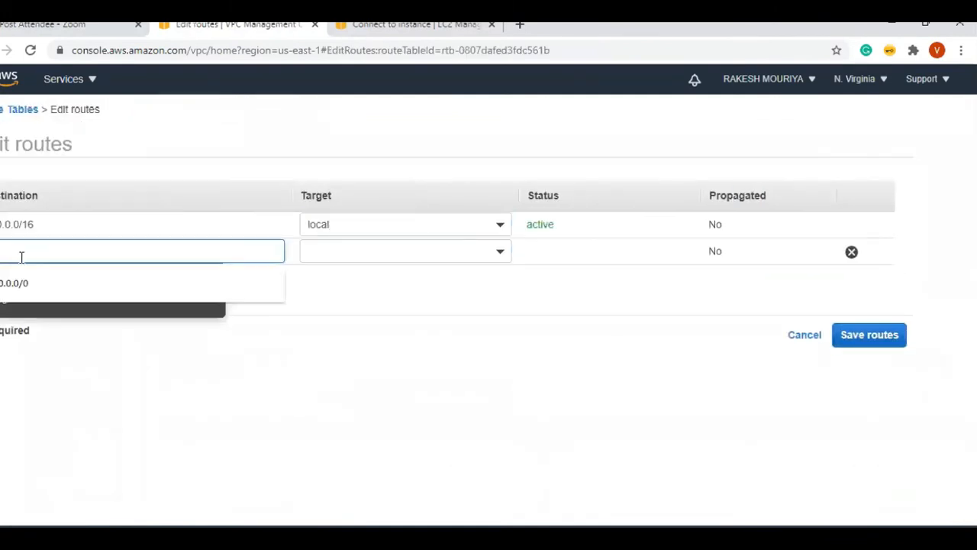
pyautogui.click(53, 280)
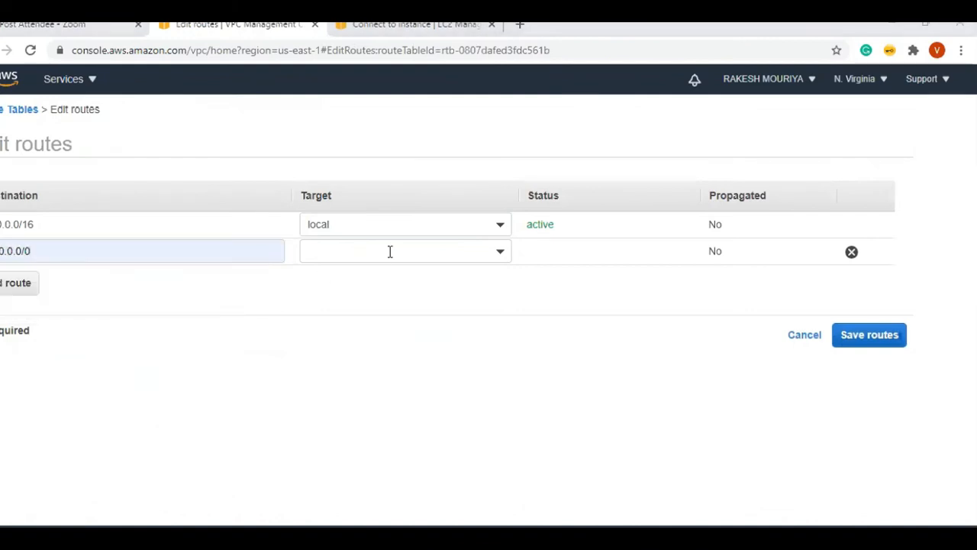
pyautogui.click(500, 256)
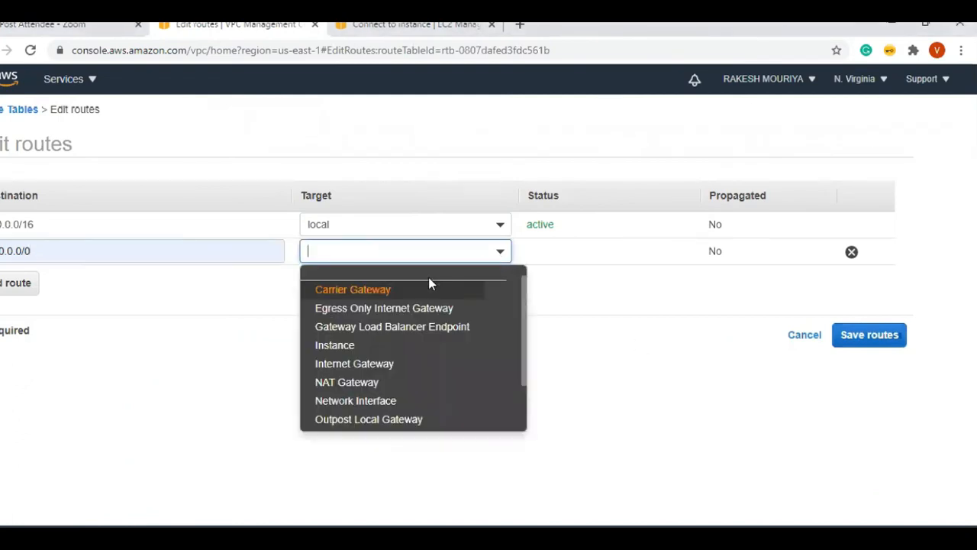
pyautogui.click(357, 371)
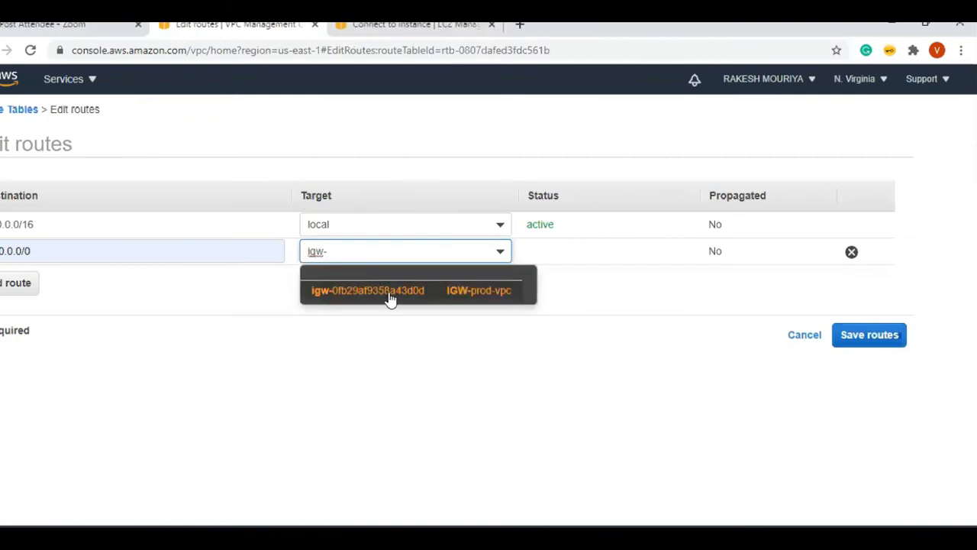
pyautogui.click(389, 298)
pyautogui.click(871, 338)
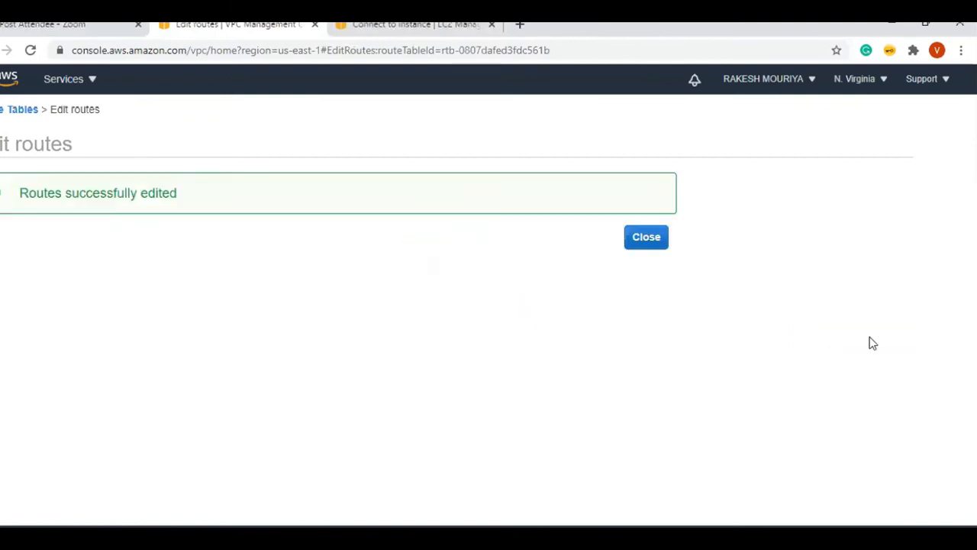
pyautogui.click(644, 243)
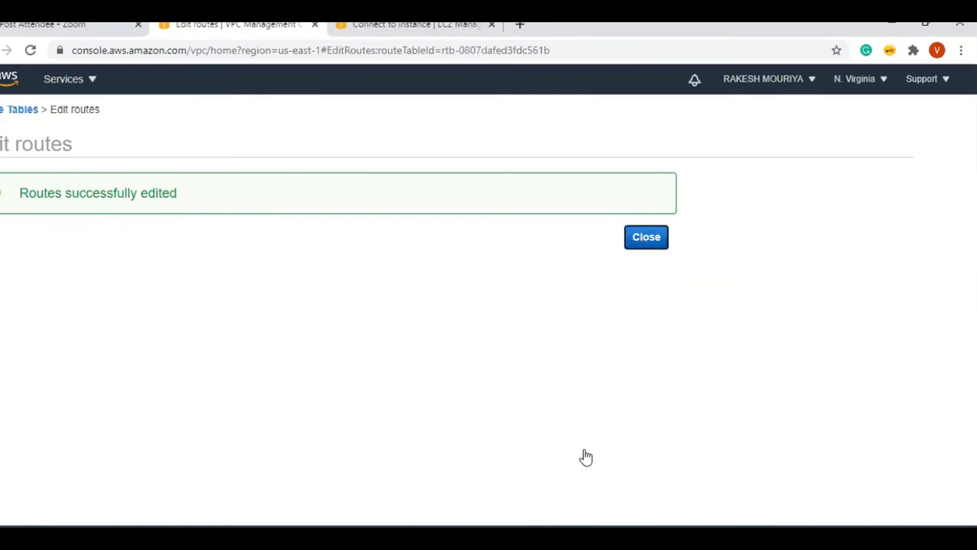
pyautogui.hotkey('alt', 'Tab')
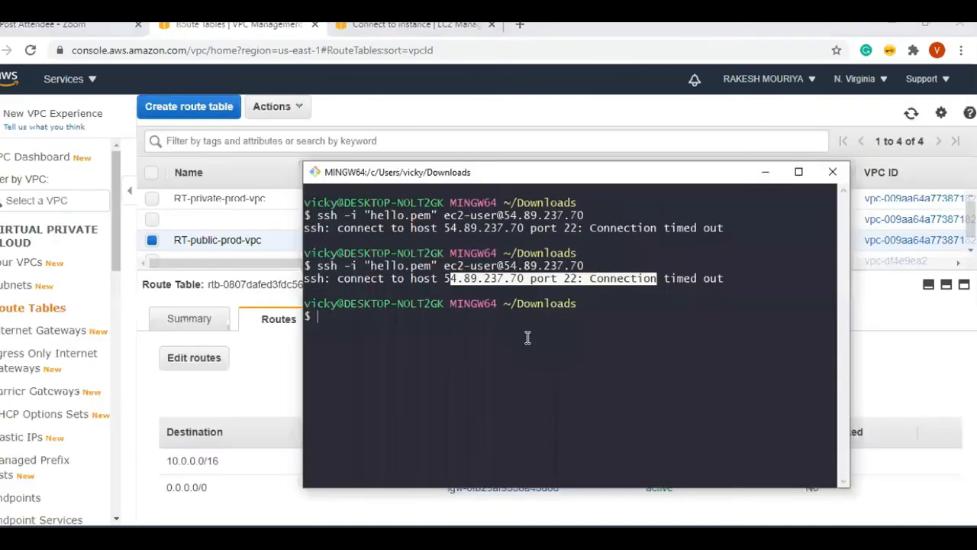
pyautogui.press('Up')
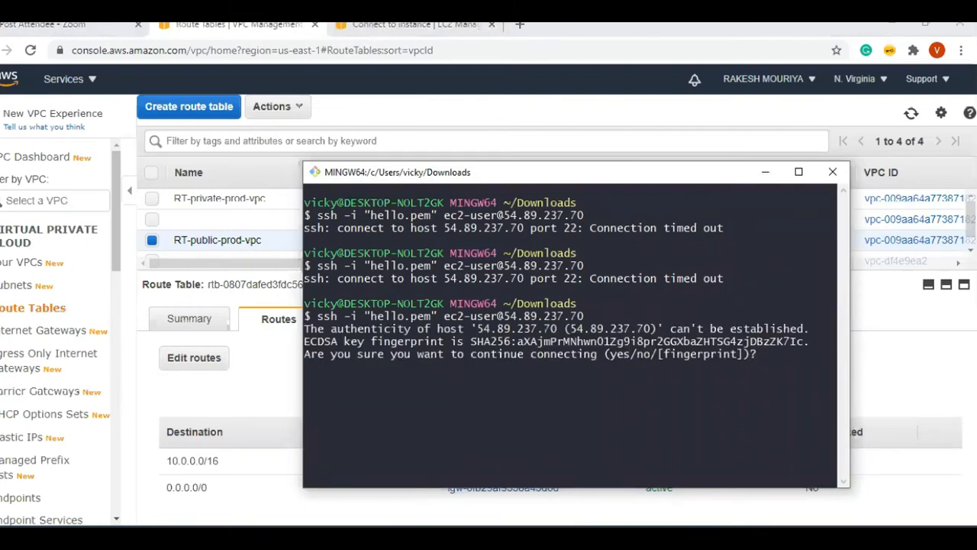
pyautogui.write('yes')
pyautogui.press('Return')
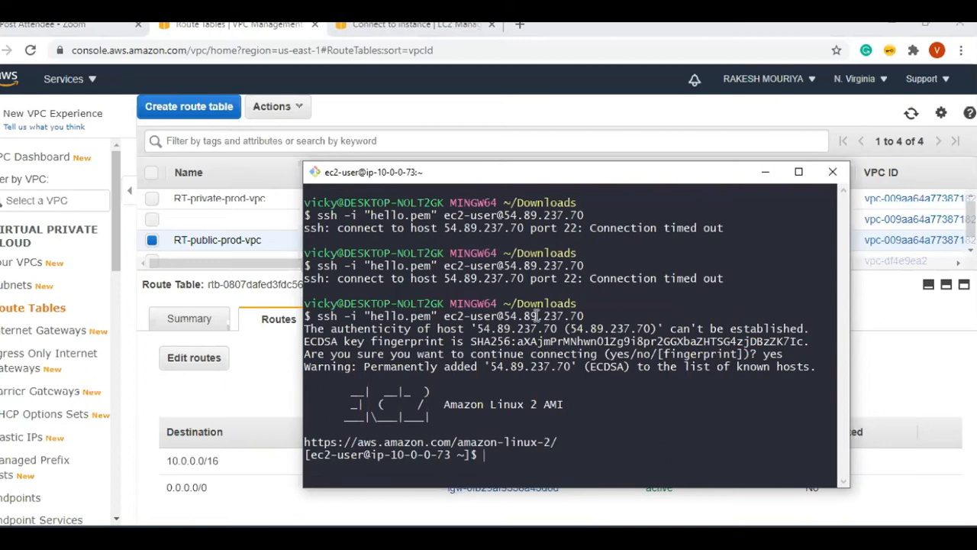
# - Review the network setup notes in Notepad++ and return to the SSH session in the terminal
pyautogui.hotkey('alt', 'Tab')
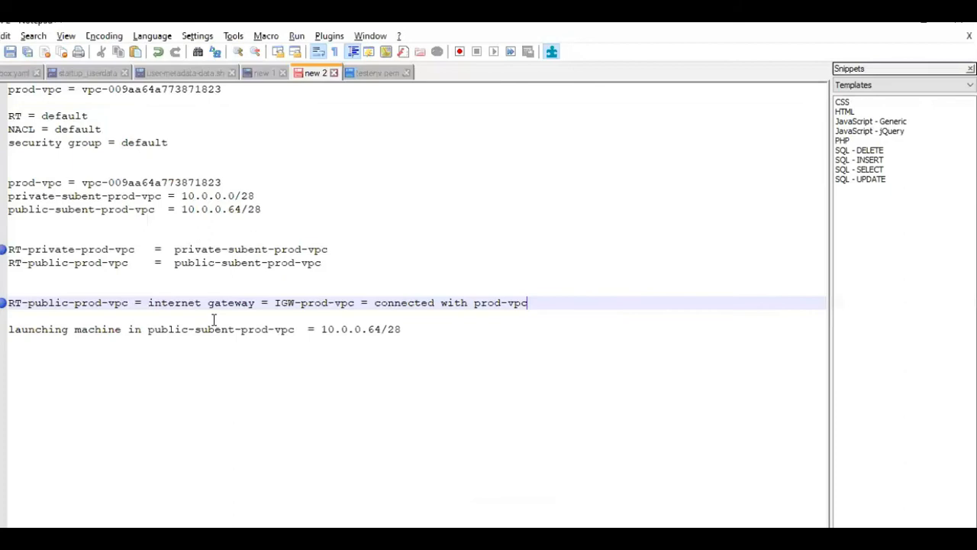
pyautogui.click(437, 338)
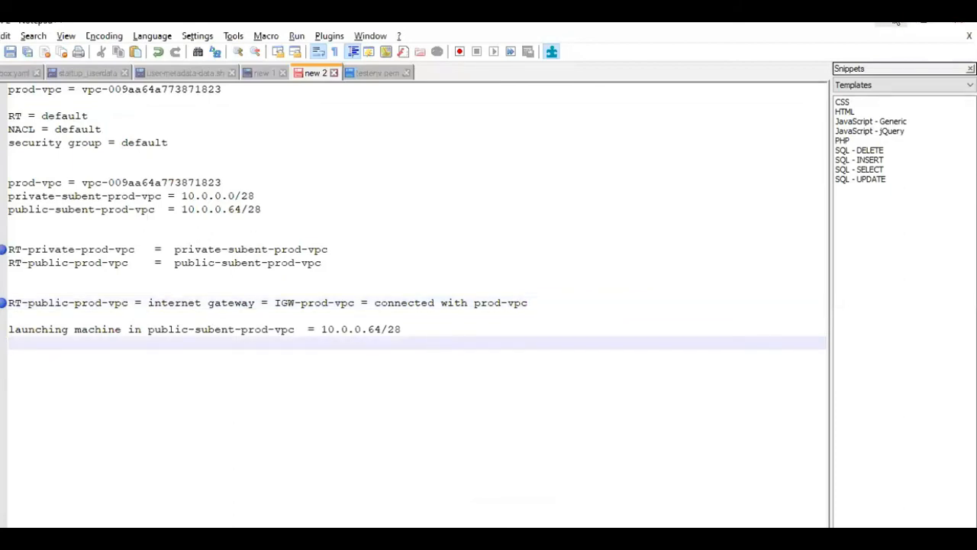
pyautogui.hotkey('alt', 'Tab')
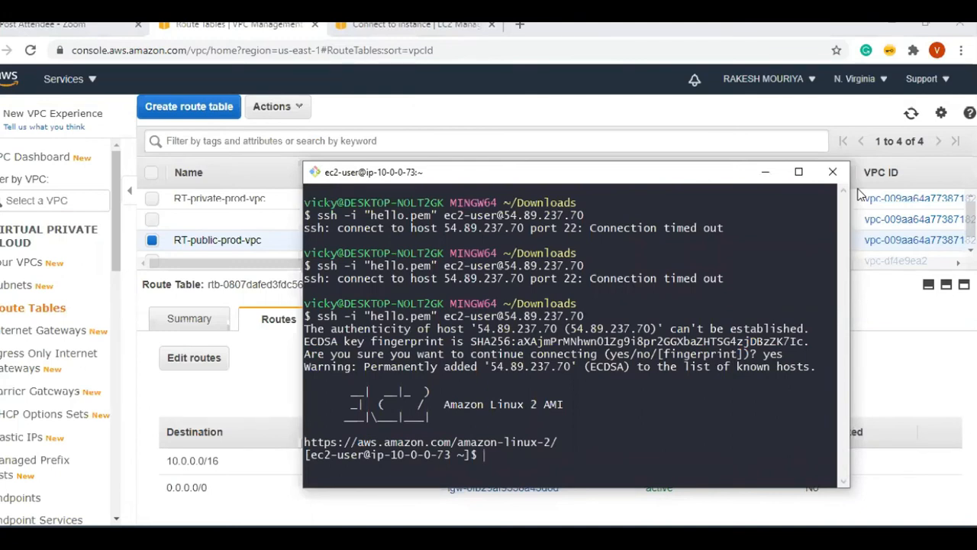
# - Switch to the root user with sudo su - in the SSH session and install Apache with yum install httpd -y
pyautogui.click(678, 522)
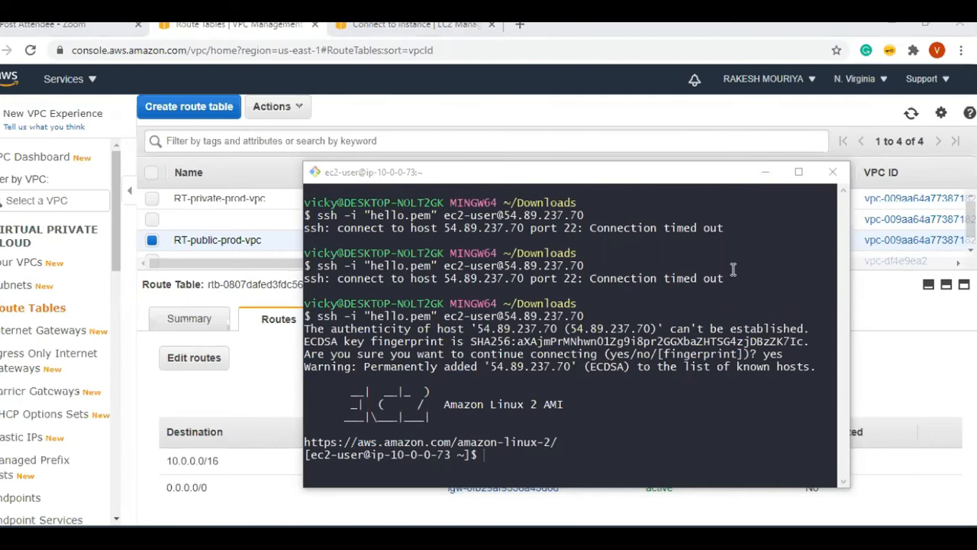
pyautogui.click(646, 368)
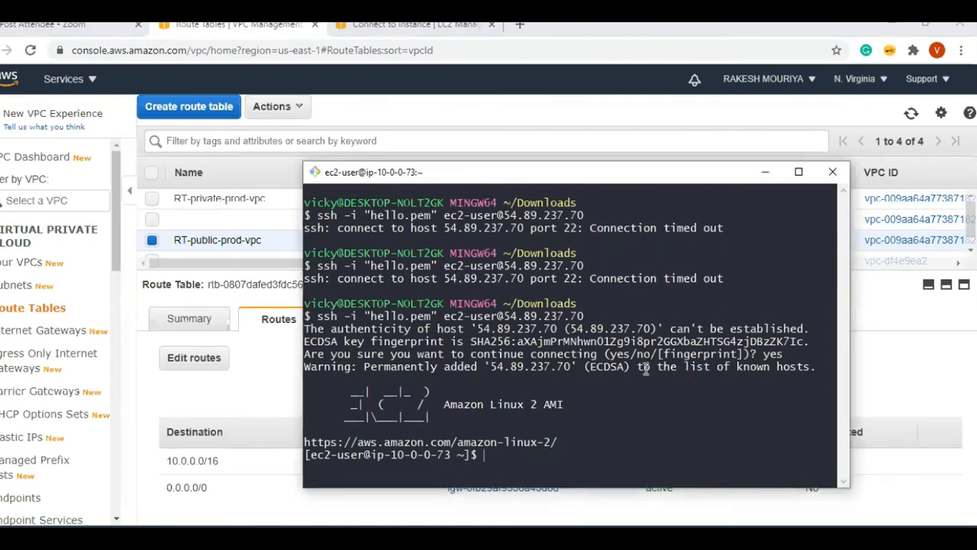
pyautogui.write('sudo su -')
pyautogui.press('Return')
pyautogui.write('y')
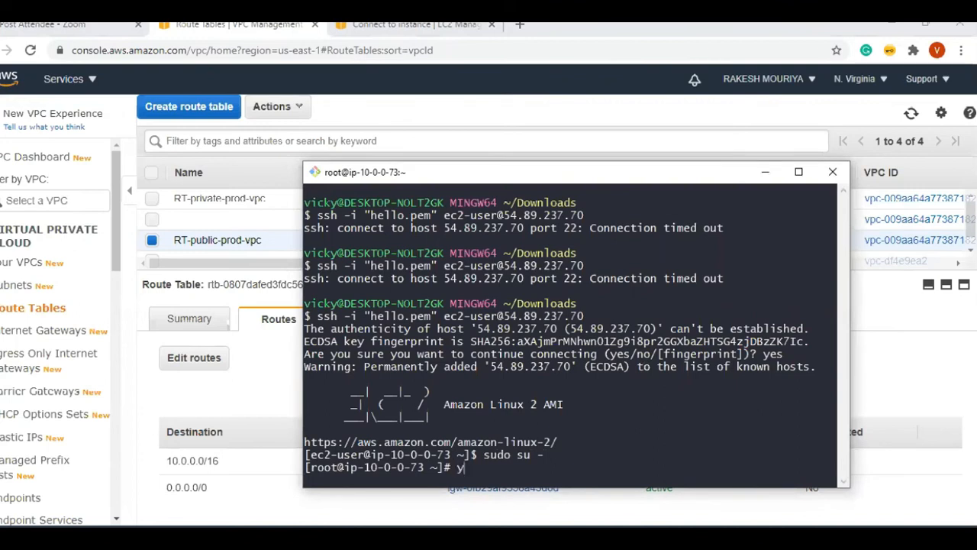
pyautogui.write('um install http')
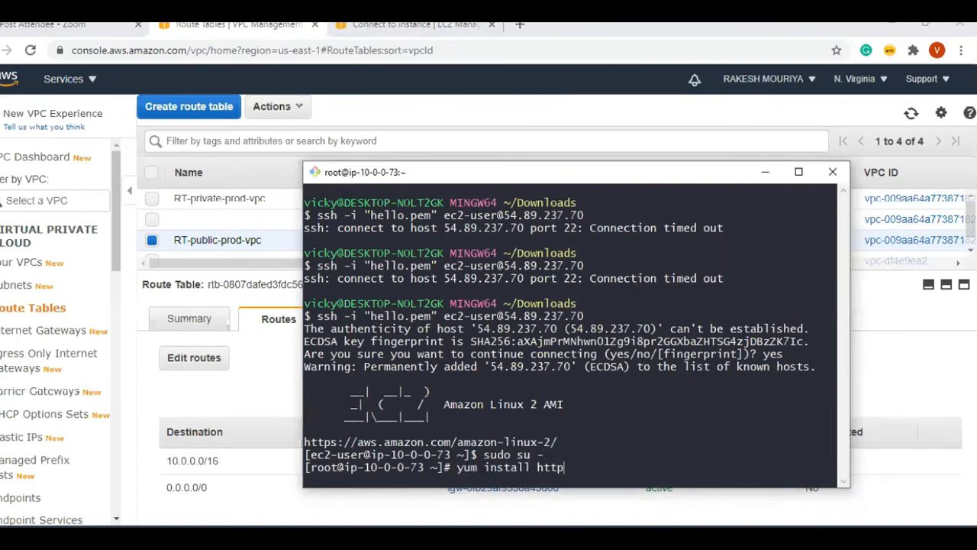
pyautogui.write('d -y')
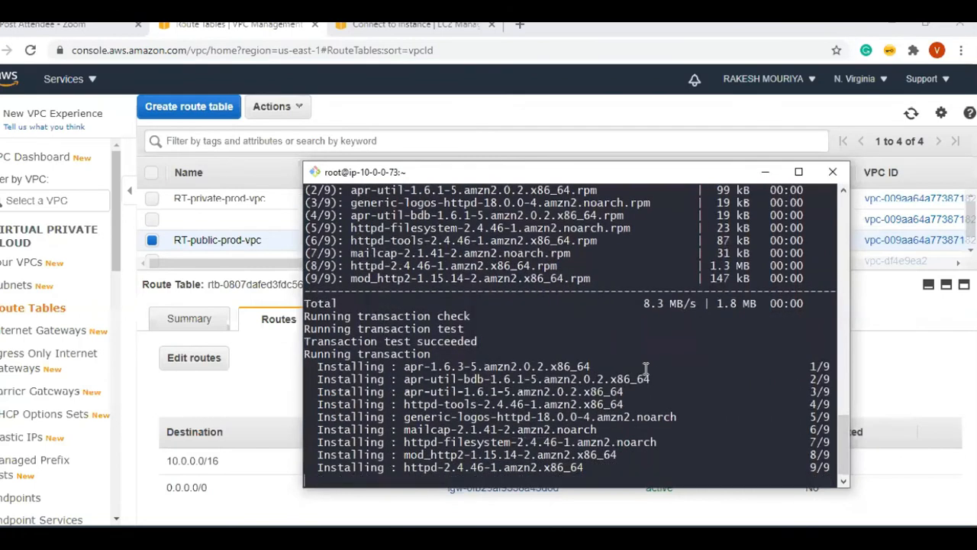
# - Start the Apache web server with service httpd start
pyautogui.write('sudo')
pyautogui.press('BackSpace')
pyautogui.press('BackSpace')
pyautogui.press('BackSpace')
pyautogui.press('BackSpace')
pyautogui.press('BackSpace')
pyautogui.write('service httpd start')
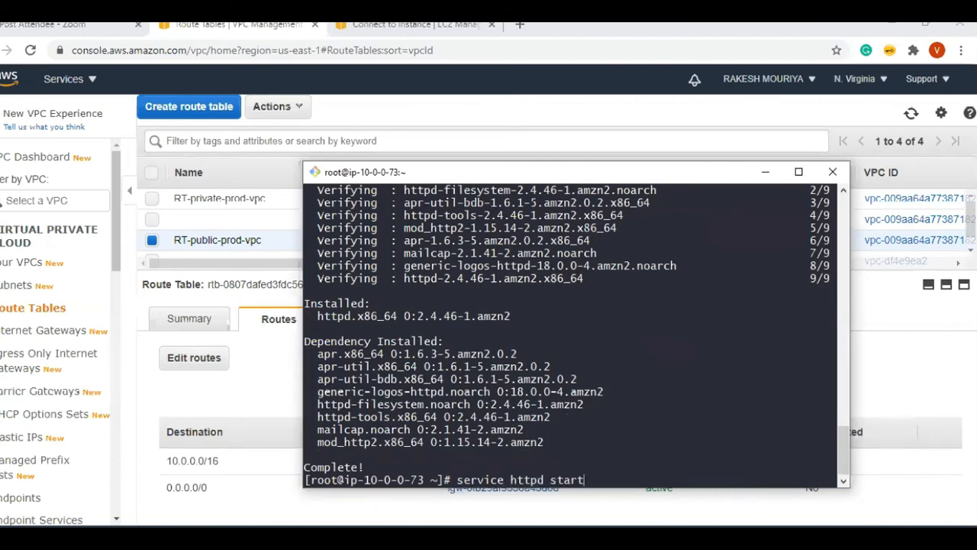
pyautogui.press('Return')
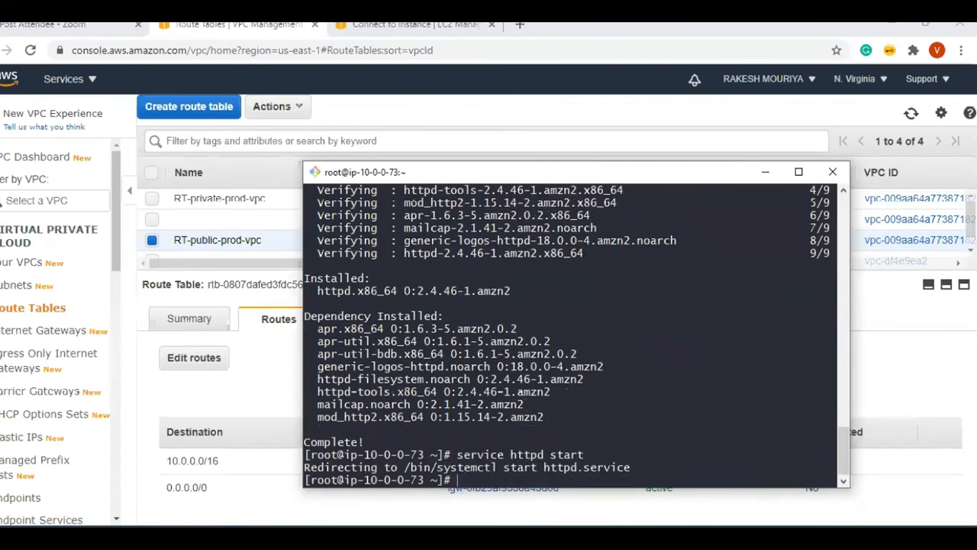
# - Create /var/www/html/index.html in nano with the text THIS IS TEST PAGE and save it
pyautogui.write('nano /var/www/html/index.html')
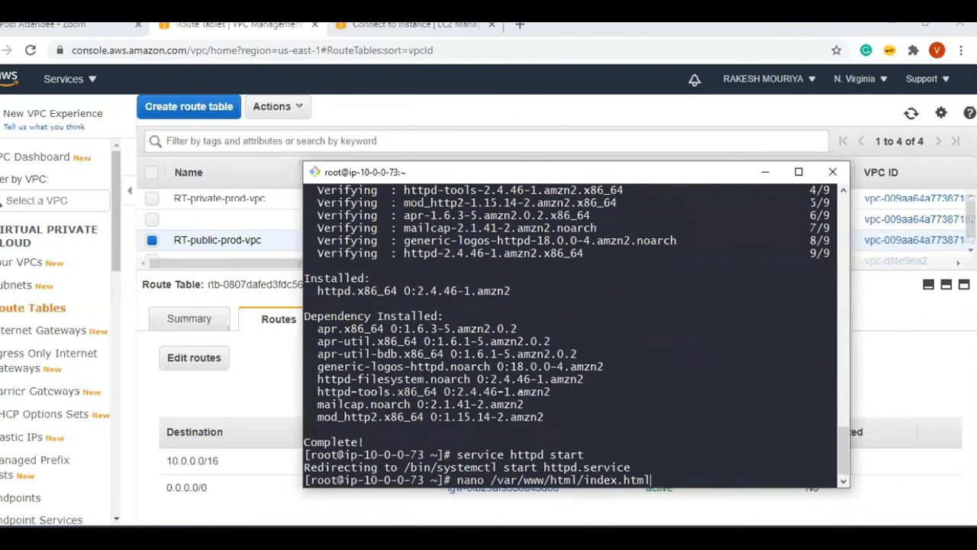
pyautogui.press('Return')
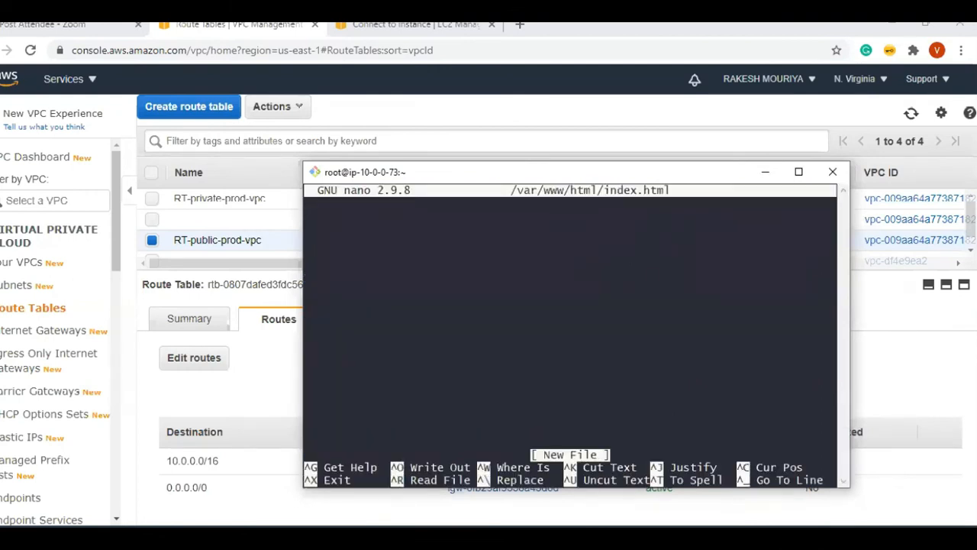
pyautogui.write('THIS IS')
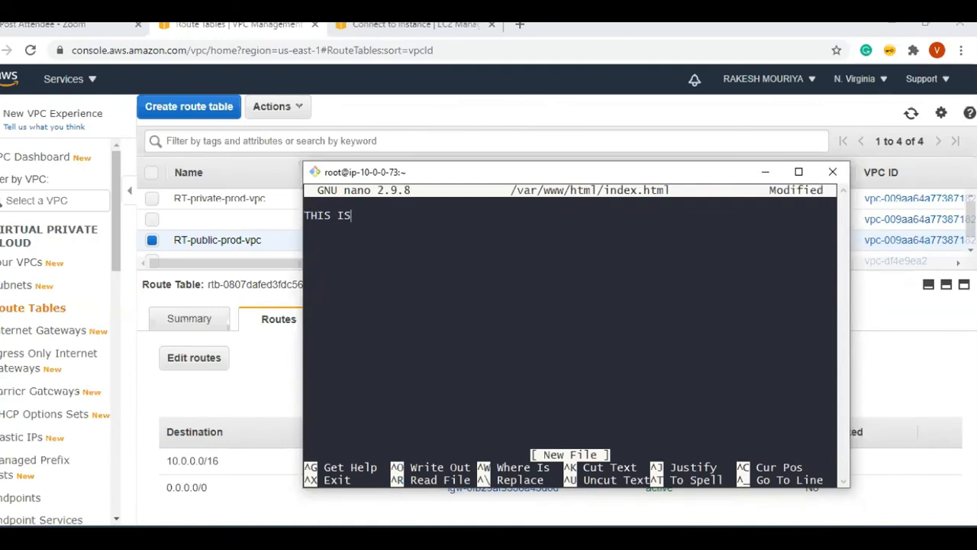
pyautogui.write(' TEST PAGE')
pyautogui.hotkey('ctrl', 'x')
pyautogui.press('y')
pyautogui.press('Return')
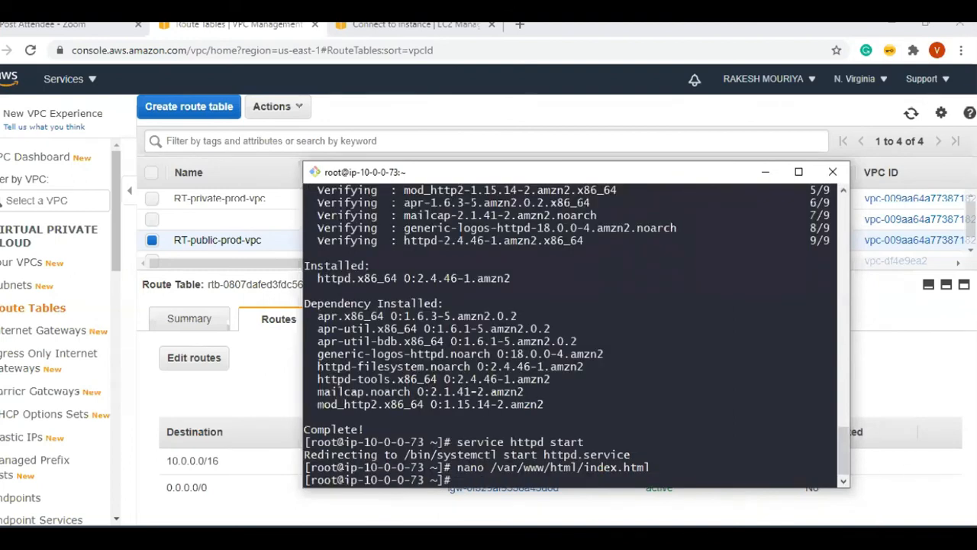
# - Copy the public IPv4 address of instance public-subent-prod-vpc from the EC2 console and load it in a new browser tab
pyautogui.click(929, 376)
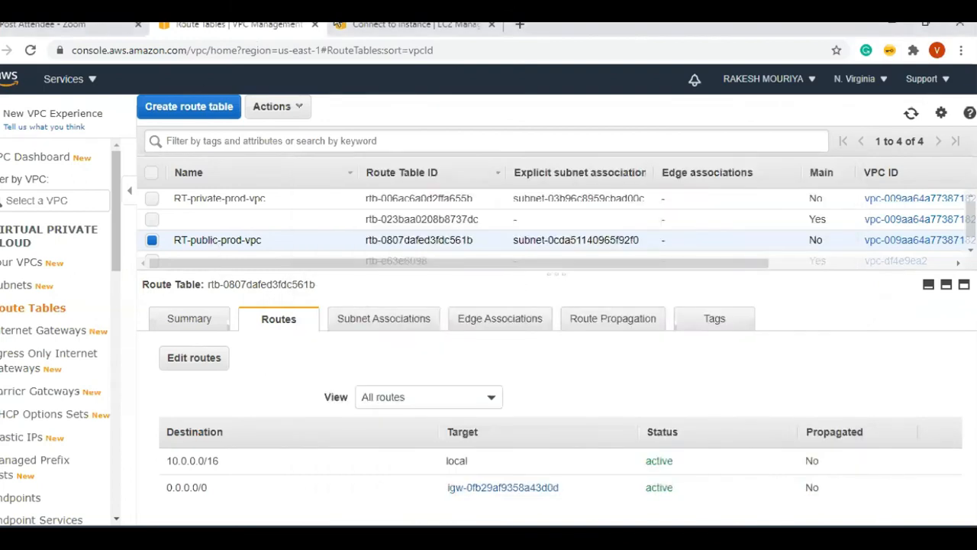
pyautogui.click(353, 26)
pyautogui.click(93, 122)
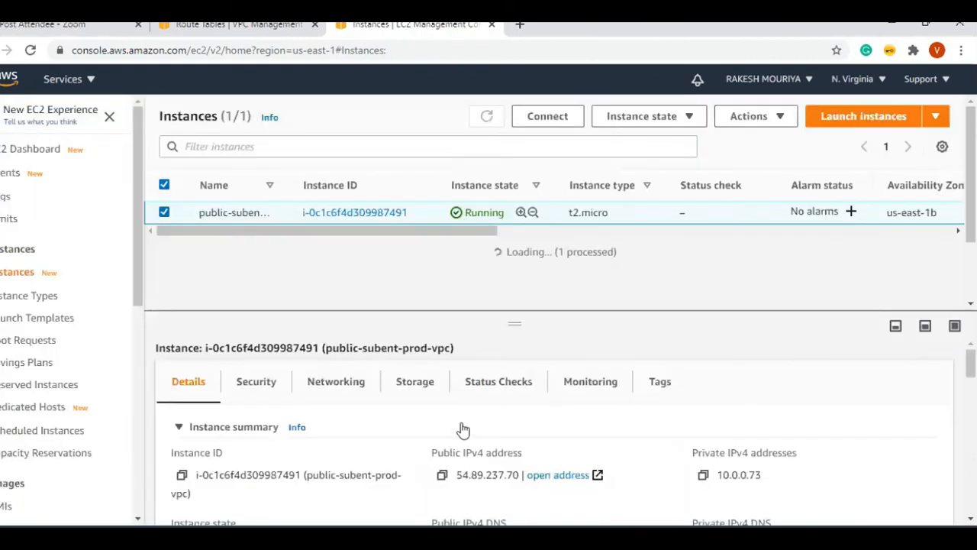
pyautogui.click(442, 474)
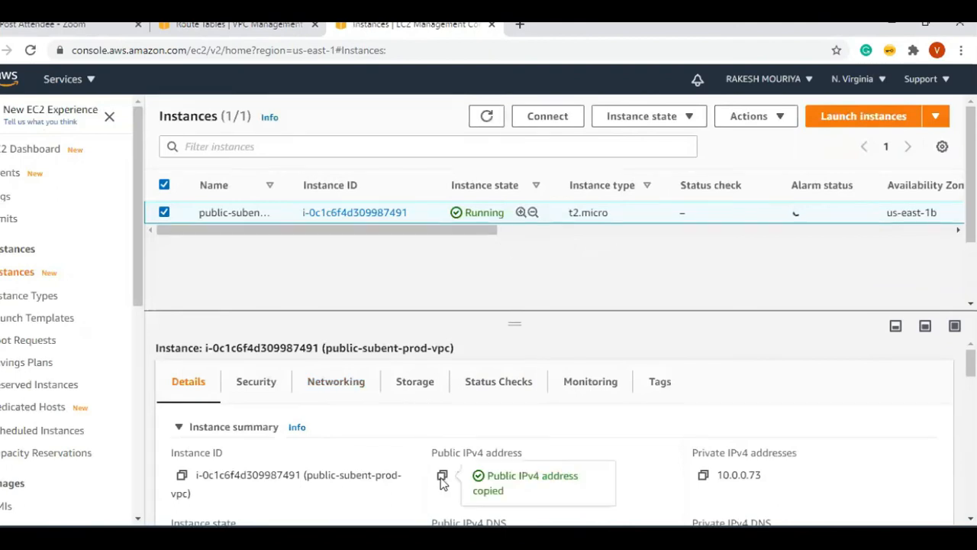
pyautogui.click(520, 24)
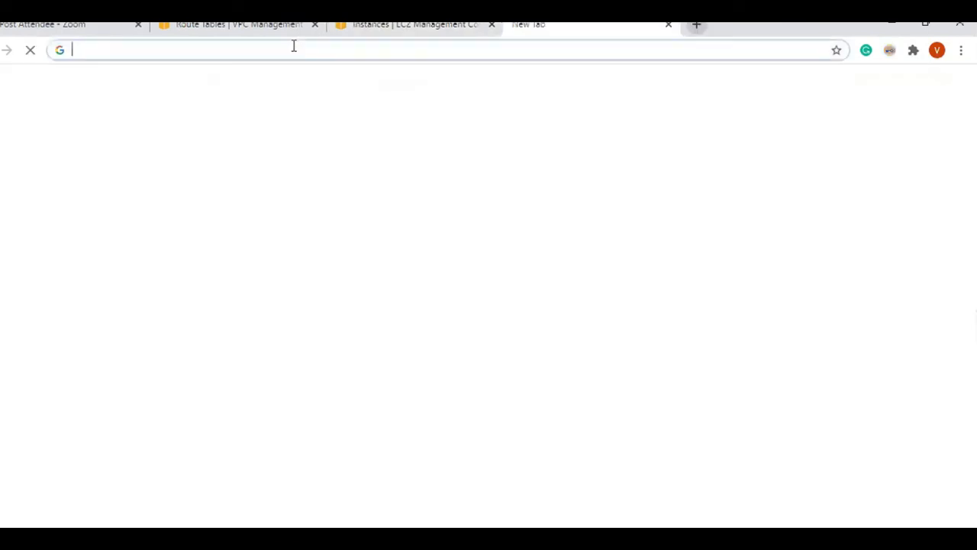
pyautogui.hotkey('ctrl', 'v')
pyautogui.press('Return')
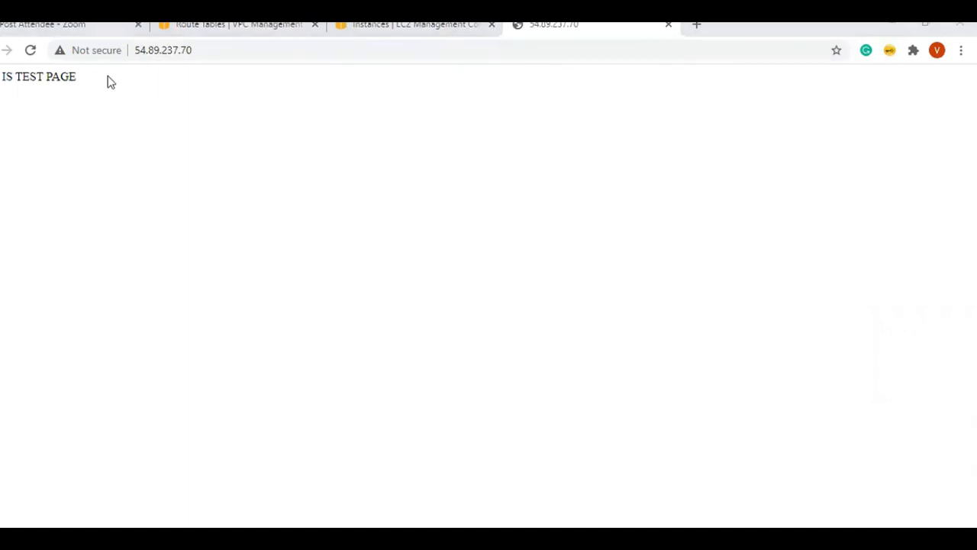
# - Review the inbound security rules of instance public-subent-prod-vpc, including the source allowed for port 80
pyautogui.click(366, 28)
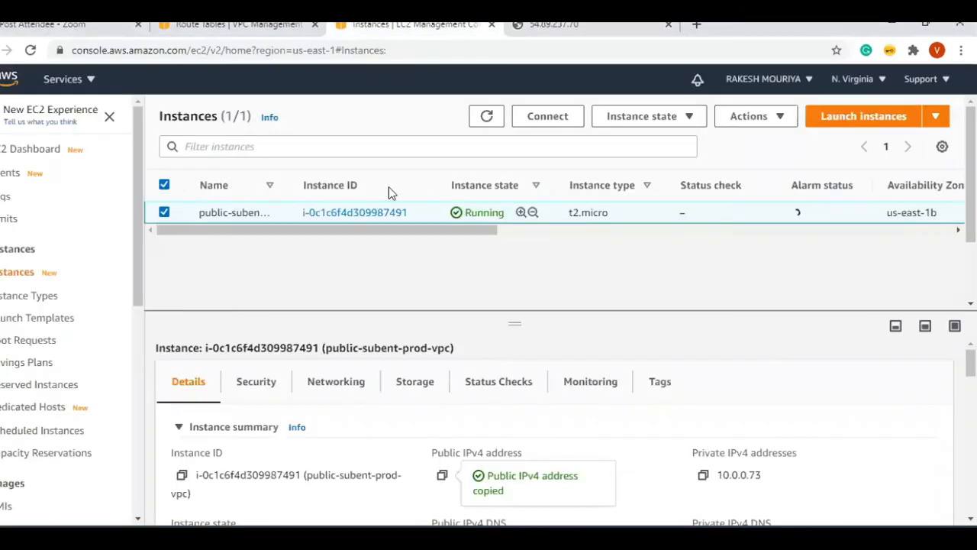
pyautogui.click(252, 381)
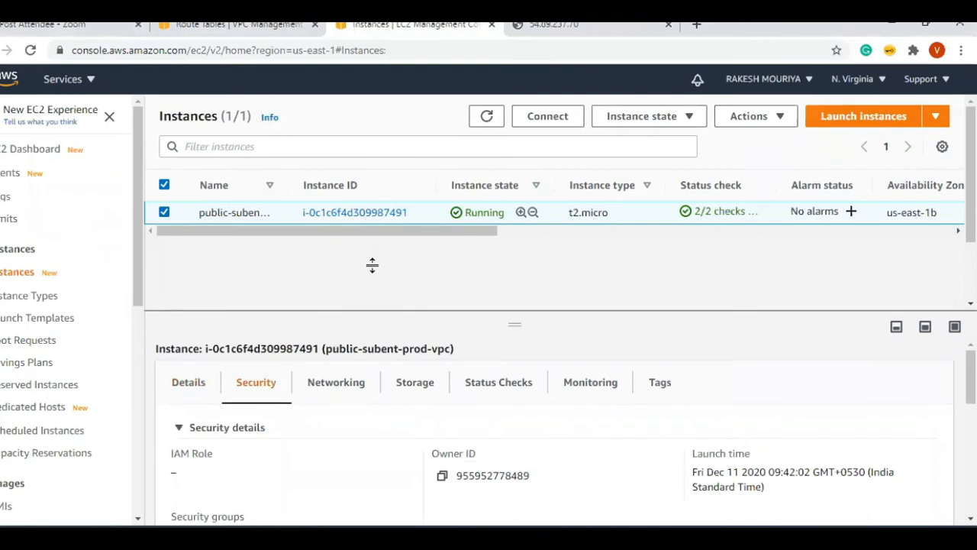
pyautogui.moveTo(371, 264); pyautogui.dragTo(371, 216)
pyautogui.scroll(-3, 217, 363)
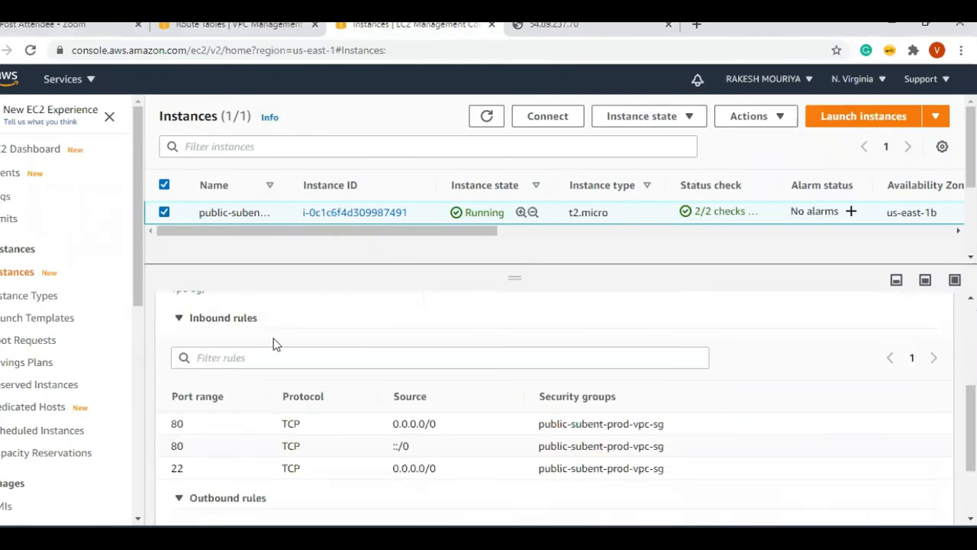
pyautogui.scroll(1, 273, 343)
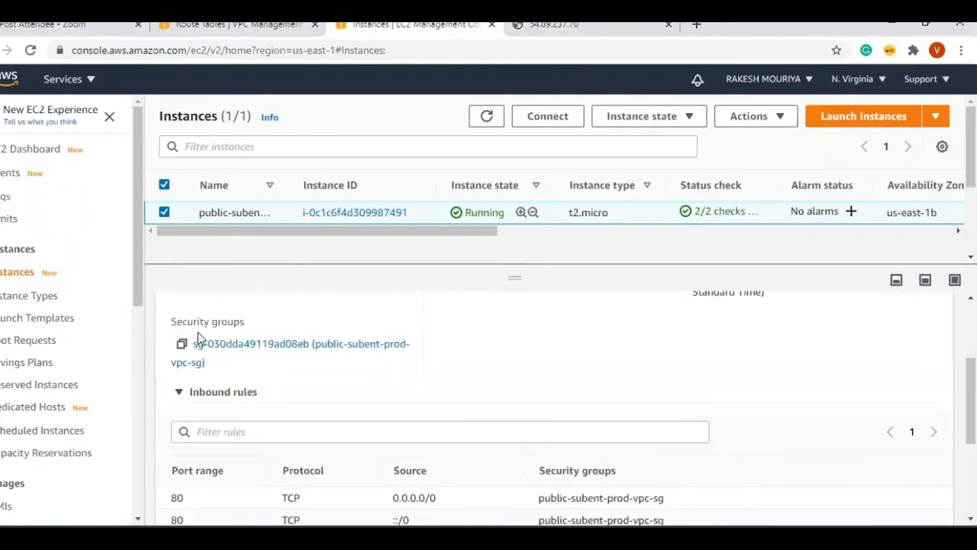
pyautogui.scroll(-2, 184, 463)
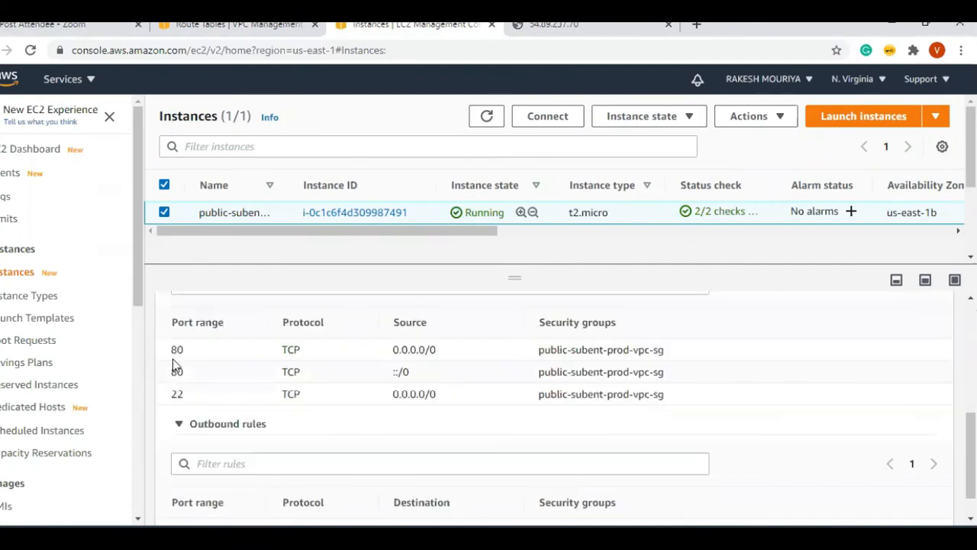
pyautogui.moveTo(444, 353); pyautogui.dragTo(389, 353)
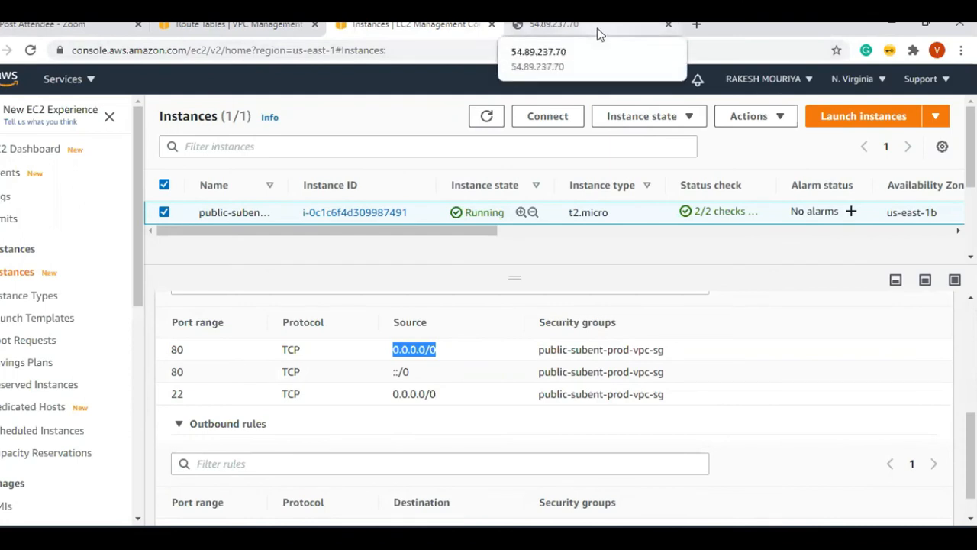
pyautogui.scroll(4, 412, 336)
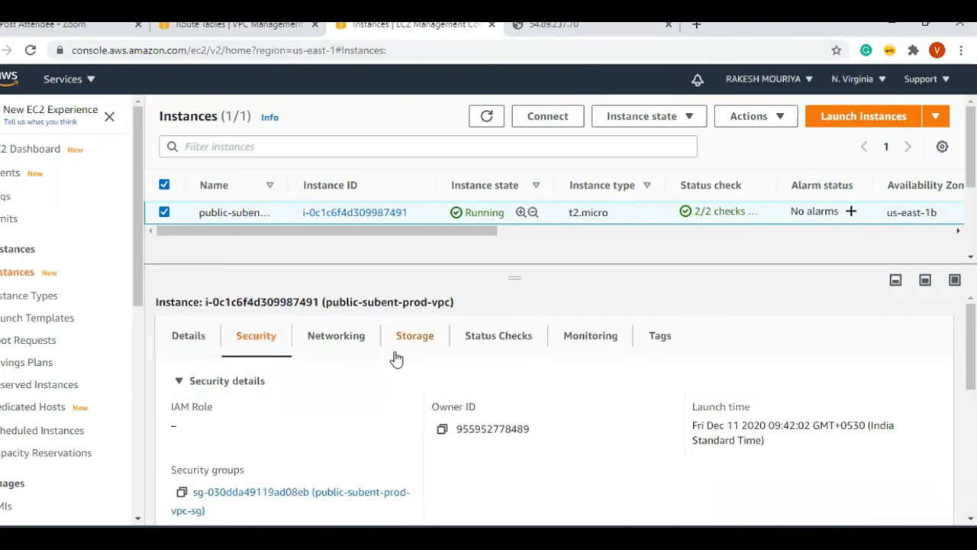
# - Open the instance's security group public-subent-prod-vpc-sg in a new browser tab and bring up its inbound rules
pyautogui.scroll(-1, 391, 359)
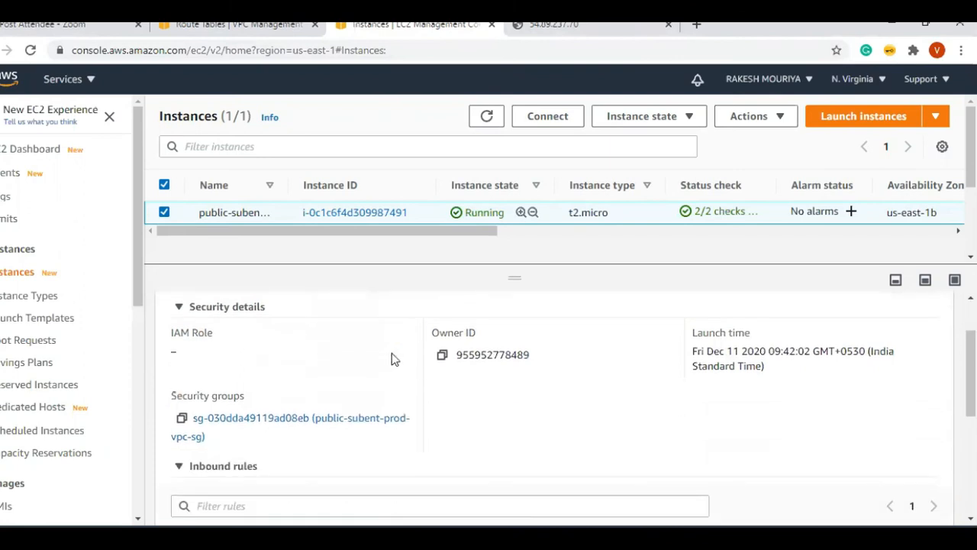
pyautogui.rightClick(304, 421)
pyautogui.click(341, 428)
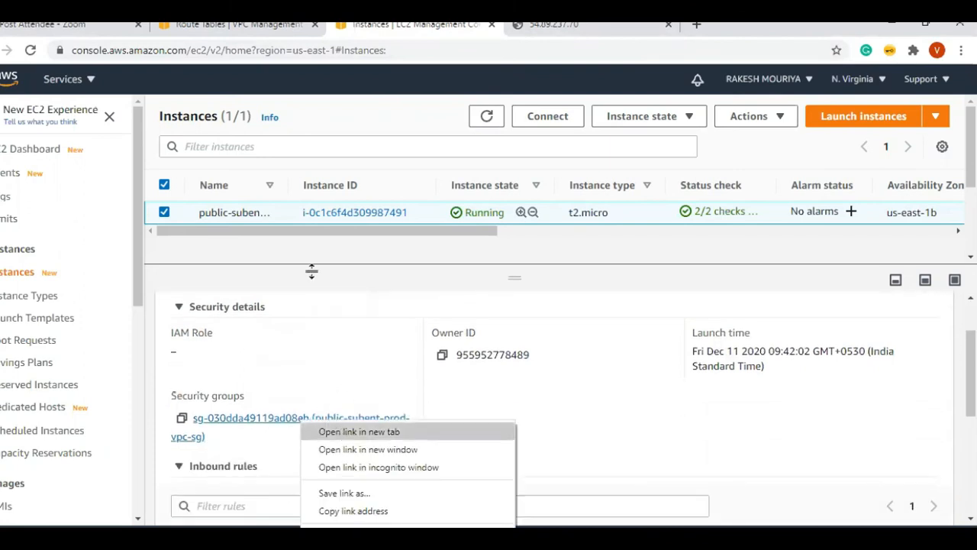
pyautogui.click(550, 26)
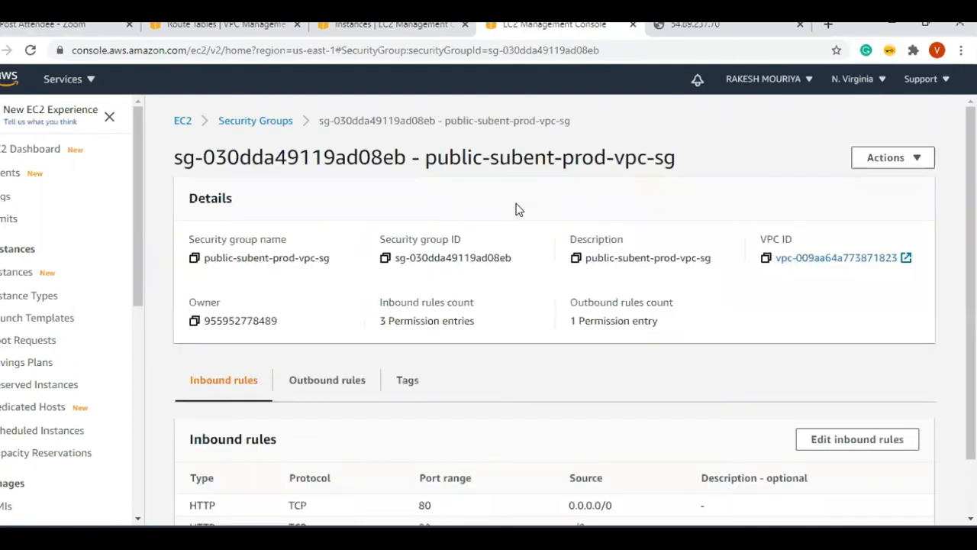
pyautogui.scroll(-2, 364, 362)
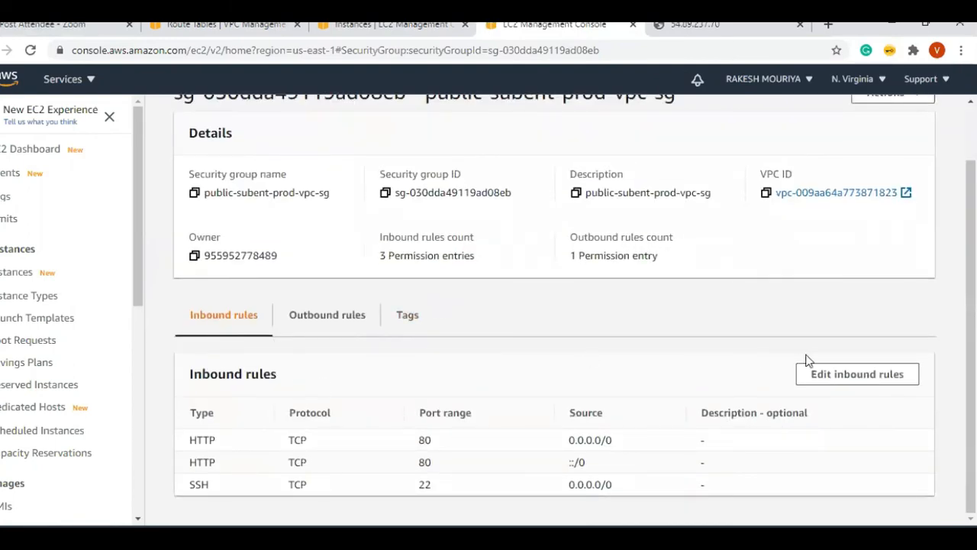
# - Delete the HTTP inbound rule with source ::/0, set the remaining HTTP rule's source to My IP, and save the rules
pyautogui.click(857, 381)
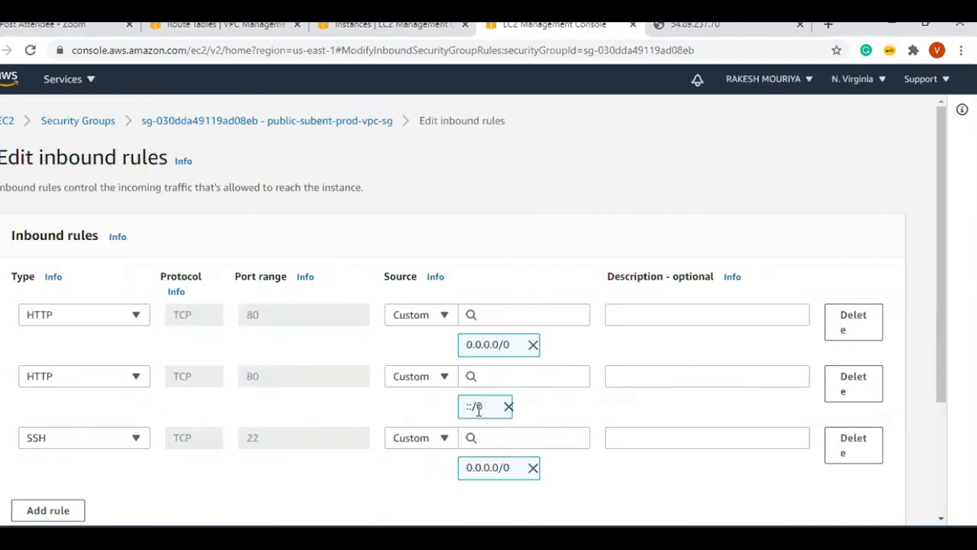
pyautogui.moveTo(464, 406); pyautogui.dragTo(487, 406)
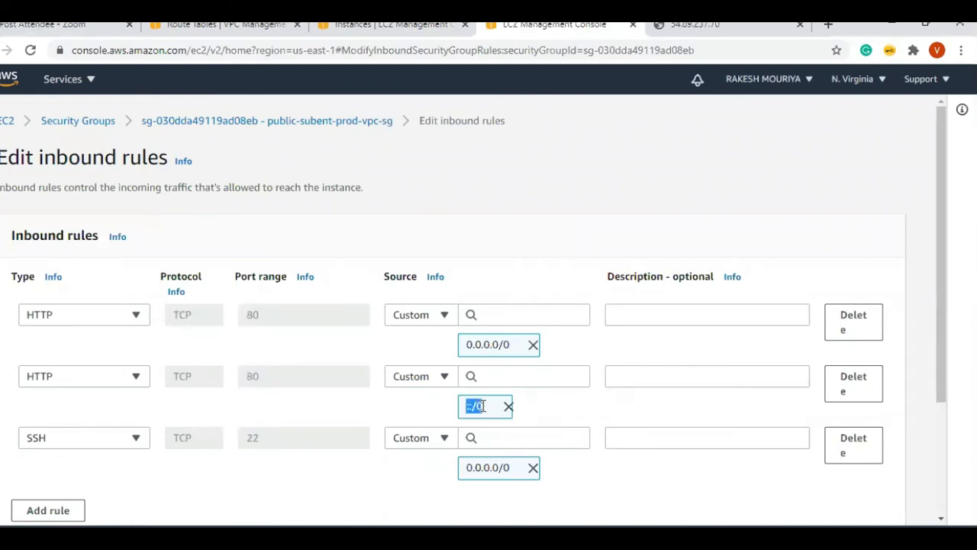
pyautogui.click(853, 383)
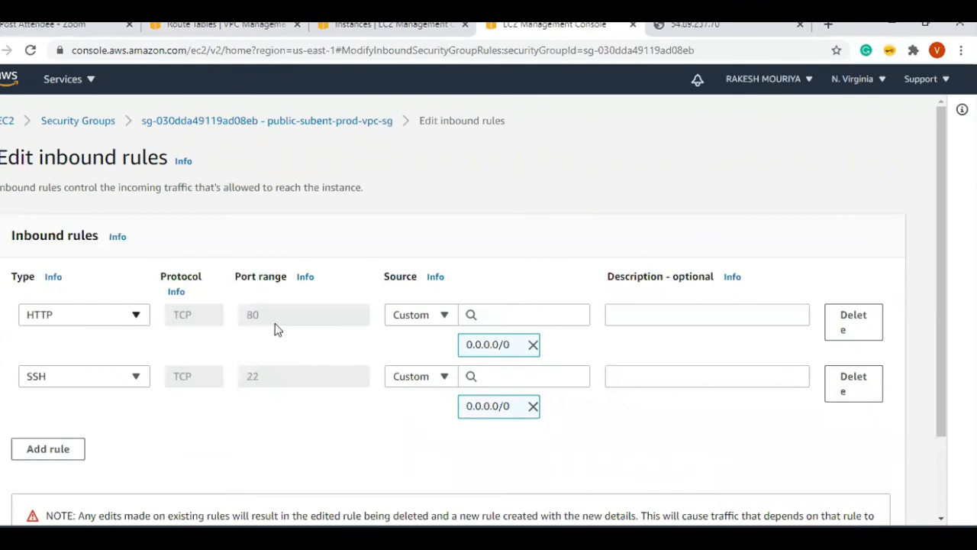
pyautogui.click(445, 316)
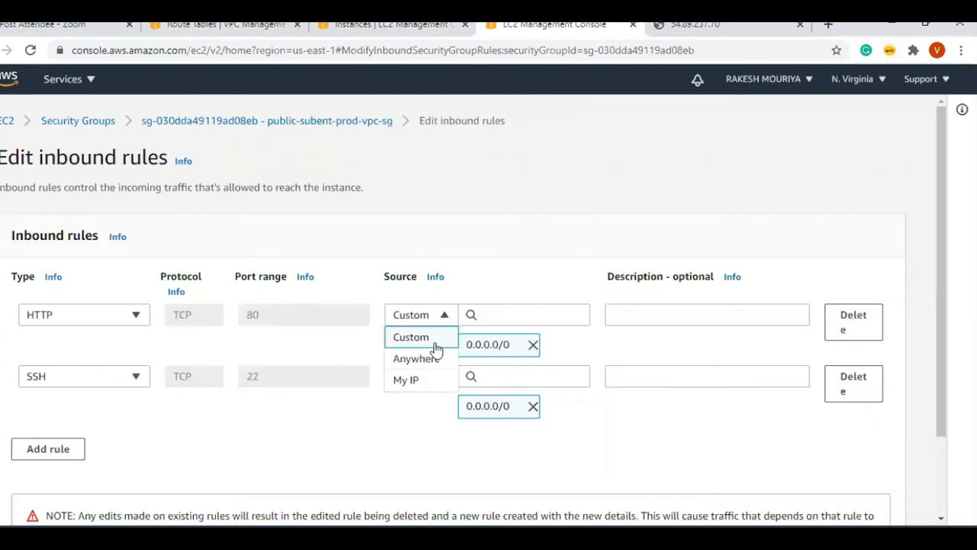
pyautogui.click(412, 380)
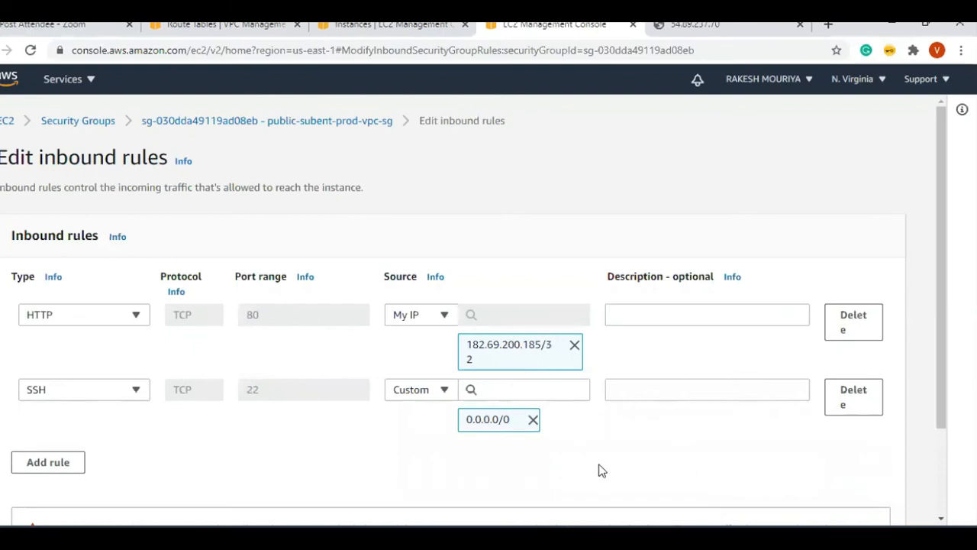
pyautogui.scroll(-3, 851, 478)
pyautogui.click(868, 499)
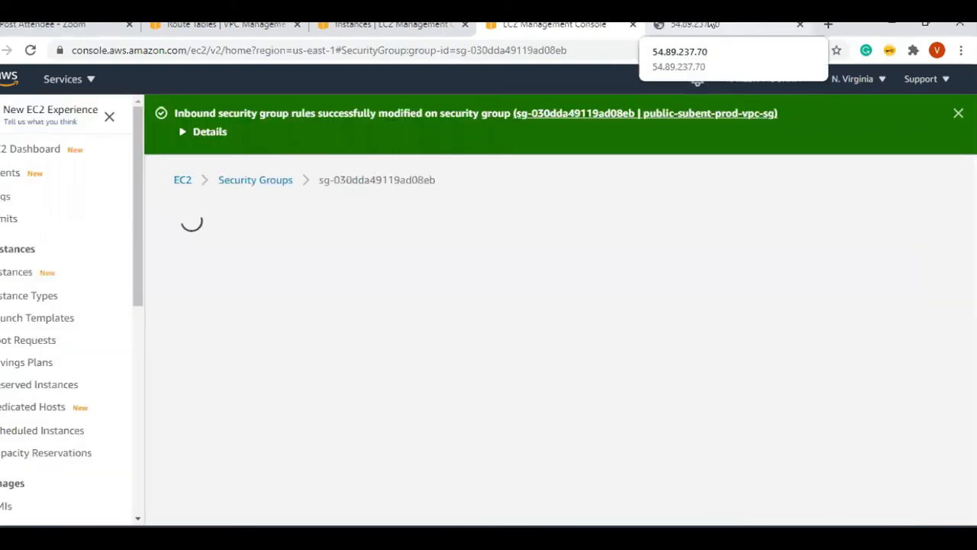
# - Reload the test page at 54.89.237.70 to check access, and return to the security group page
pyautogui.click(710, 24)
pyautogui.click(31, 51)
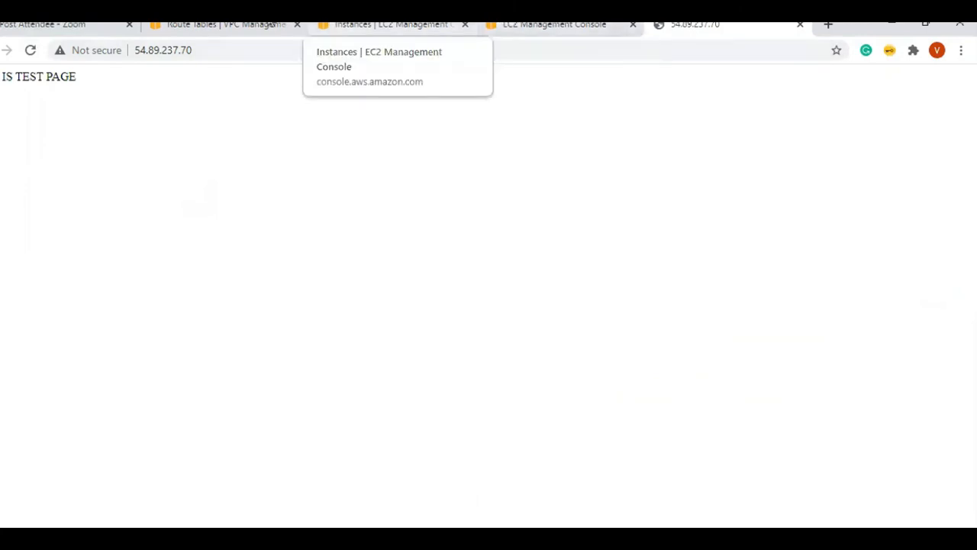
pyautogui.click(534, 24)
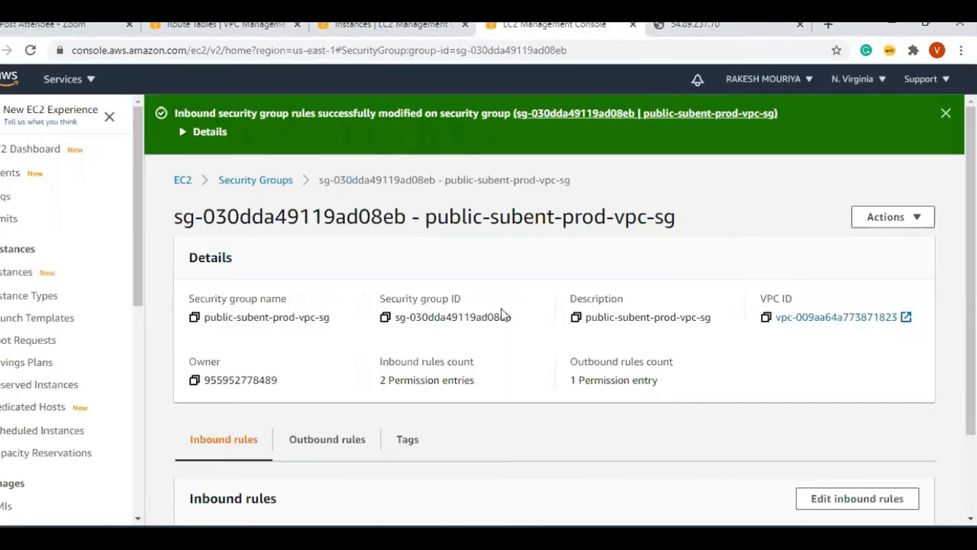
# - Review the inbound rules of public-subent-prod-vpc-sg, including the HTTP rule's source, and check the test page at 54.89.237.70
pyautogui.scroll(-3, 595, 315)
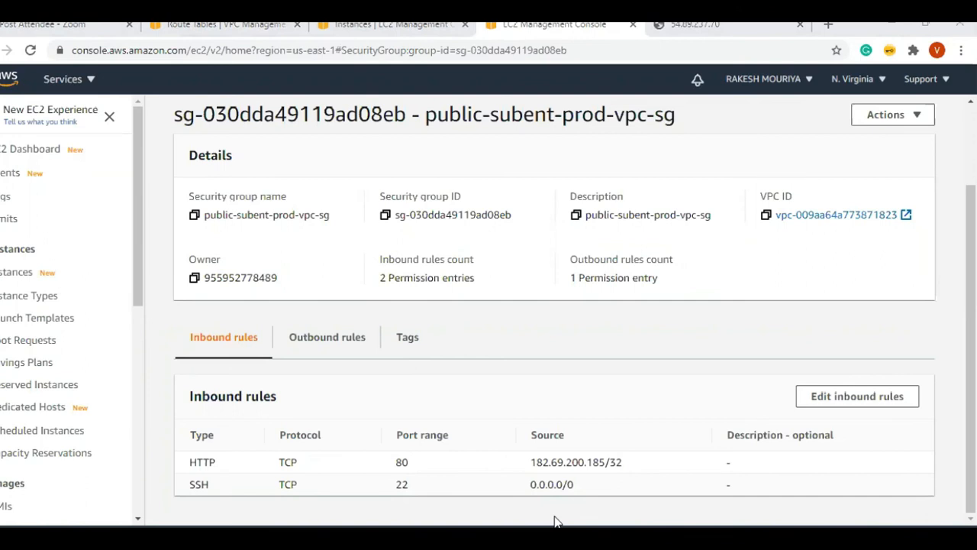
pyautogui.click(718, 27)
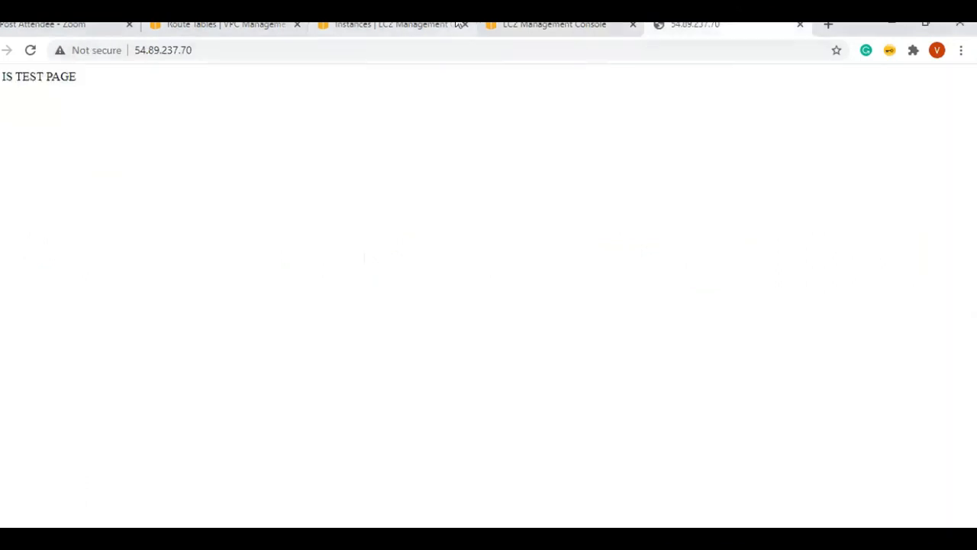
pyautogui.click(252, 25)
pyautogui.click(549, 25)
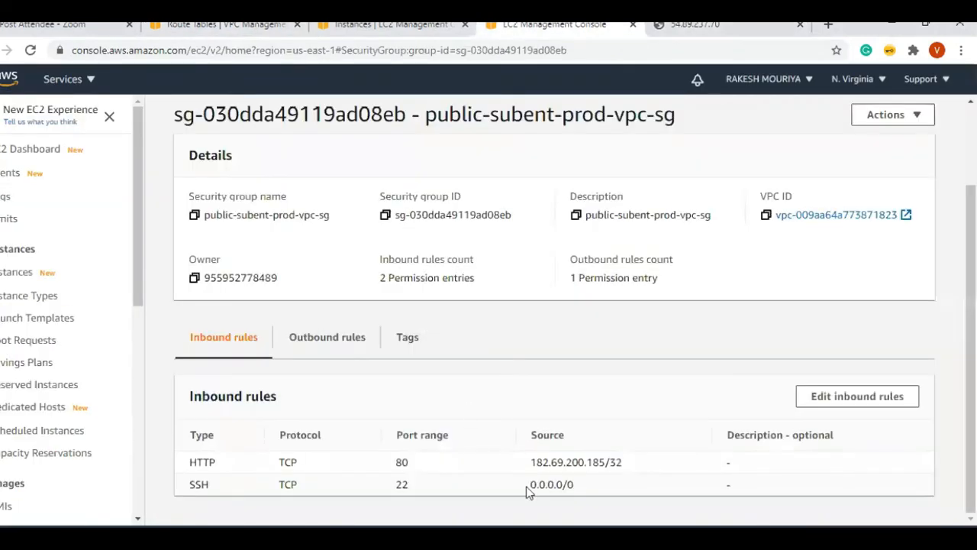
pyautogui.moveTo(536, 466); pyautogui.dragTo(619, 467)
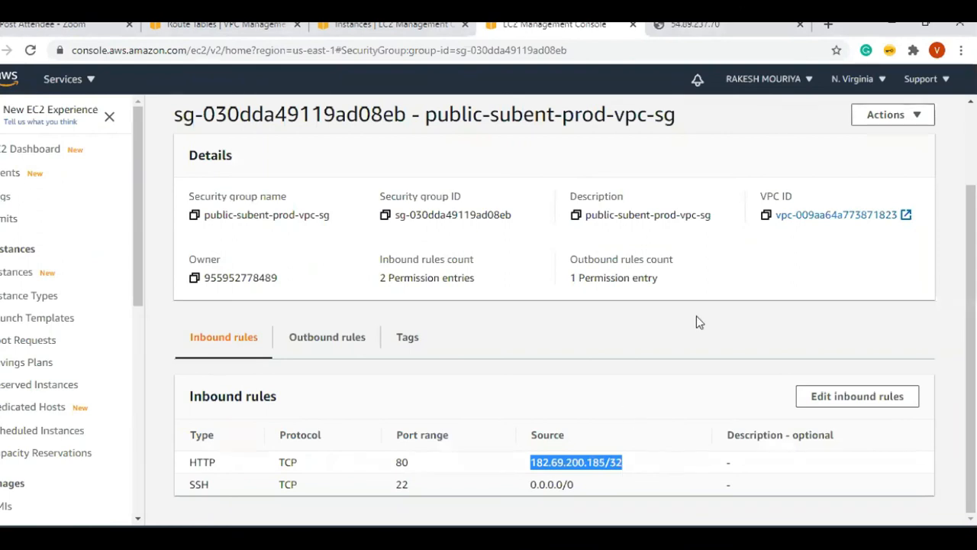
# - Search the web for "what is my public ip" in a new tab and open the WhatIsMyIP public IP address result
pyautogui.click(827, 25)
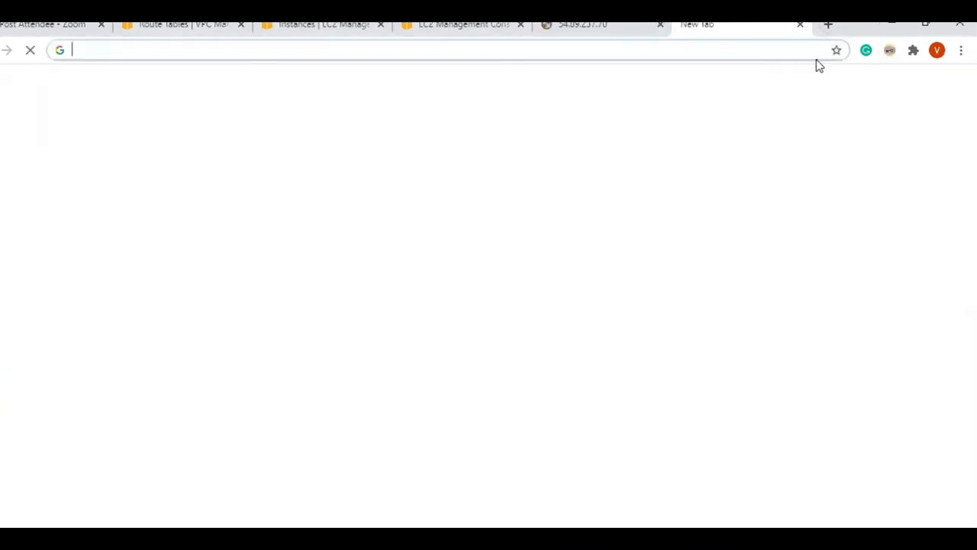
pyautogui.write('what is')
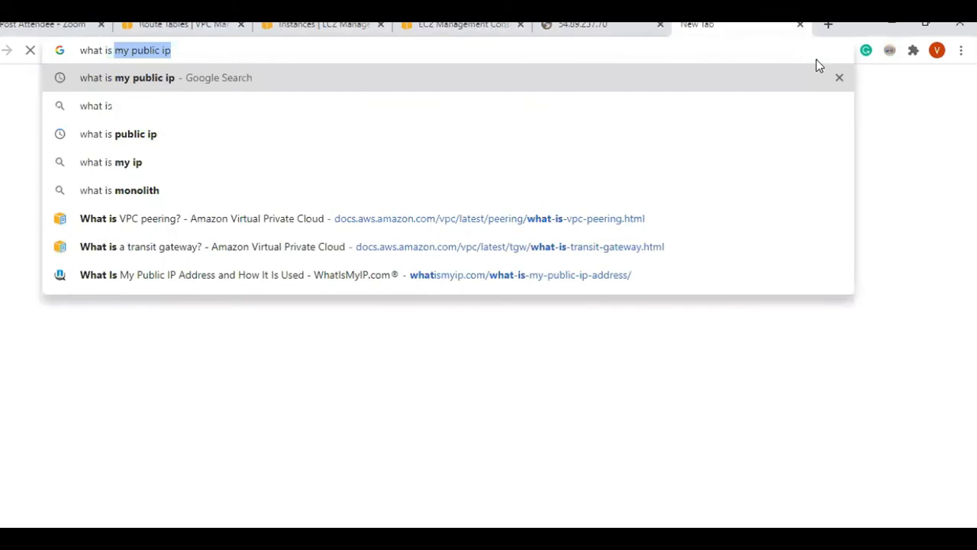
pyautogui.press('Return')
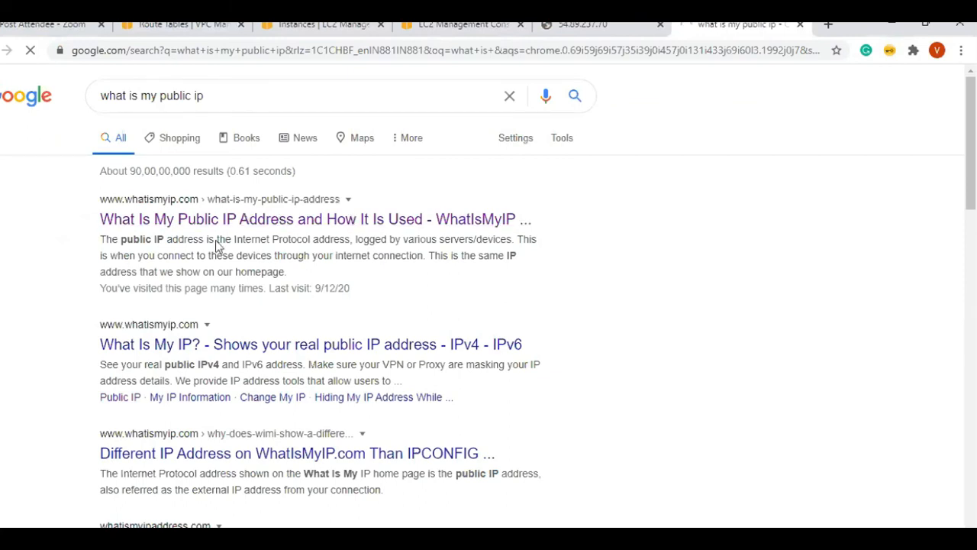
pyautogui.click(256, 222)
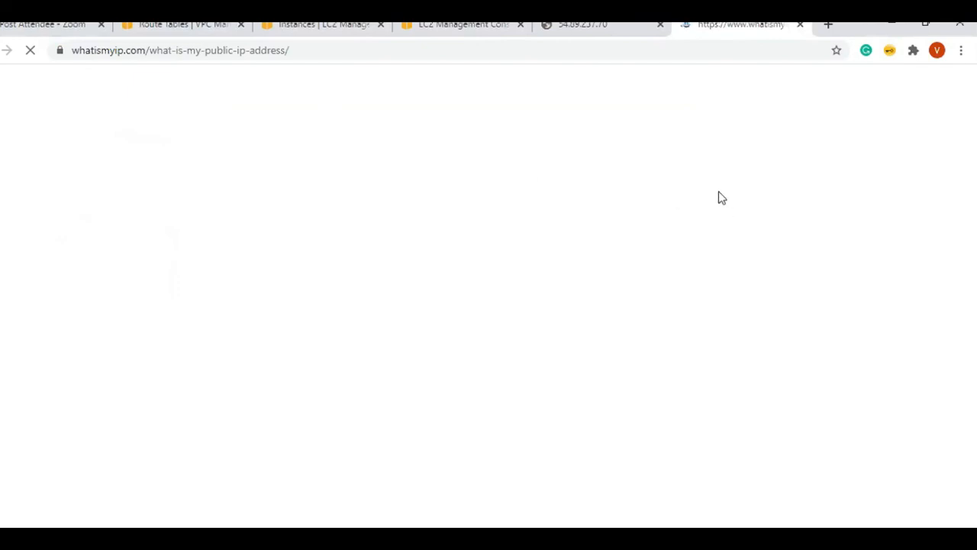
# - Add an HTTP inbound rule with source 0.0.0.0/0 to public-subent-prod-vpc-sg and save the rules
pyautogui.click(471, 25)
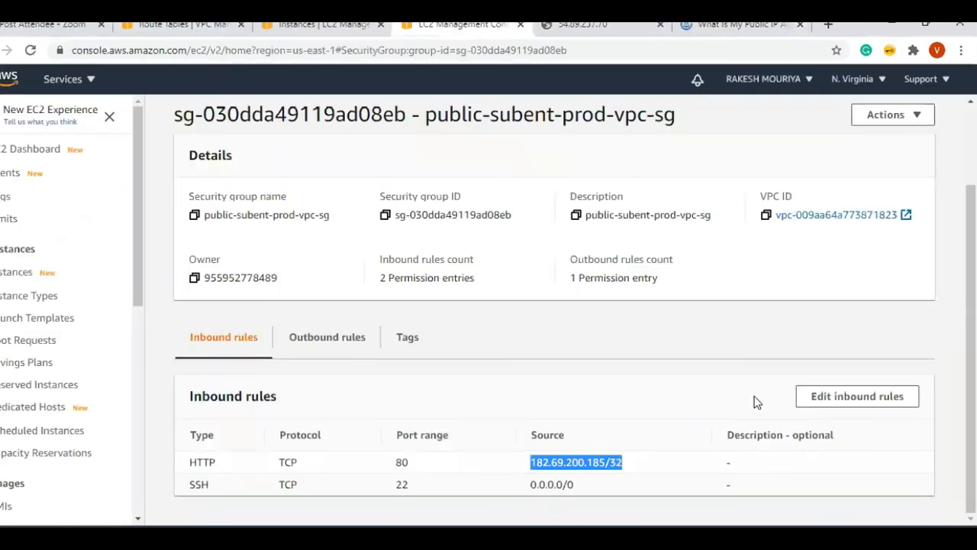
pyautogui.click(858, 395)
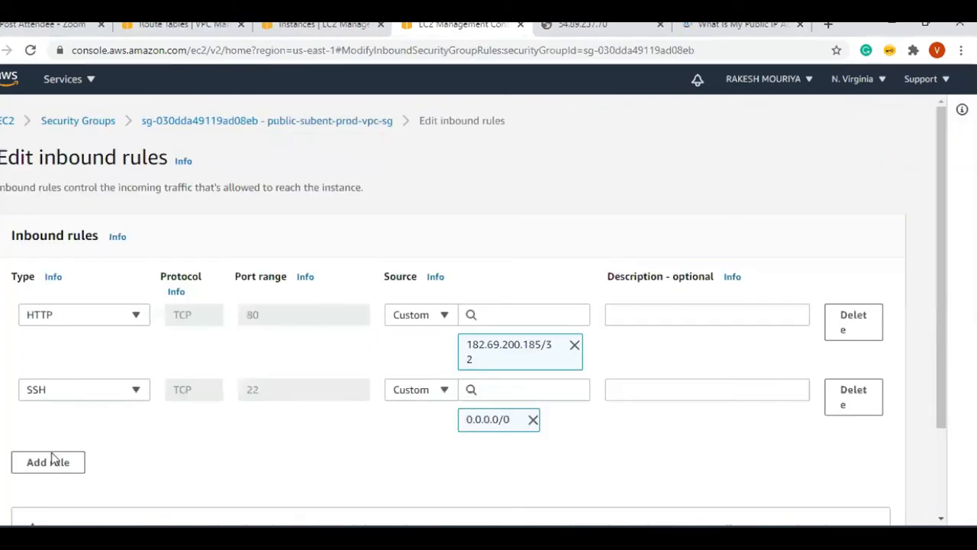
pyautogui.click(50, 460)
pyautogui.scroll(-2, 98, 367)
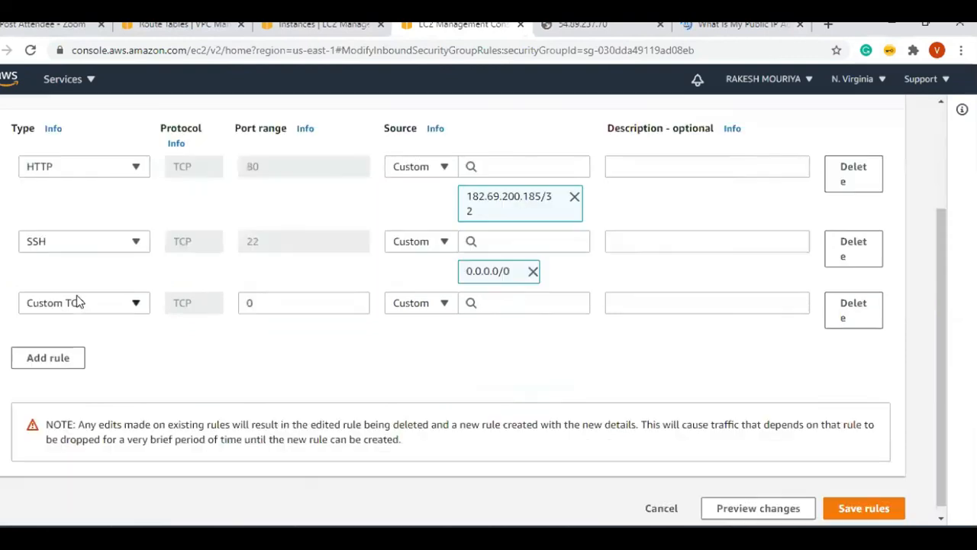
pyautogui.click(76, 302)
pyautogui.write('htt')
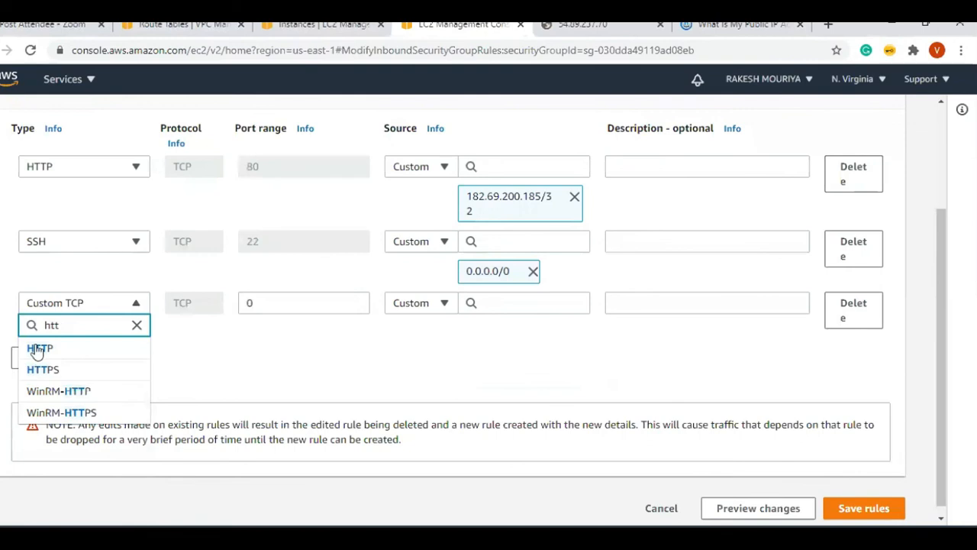
pyautogui.click(36, 350)
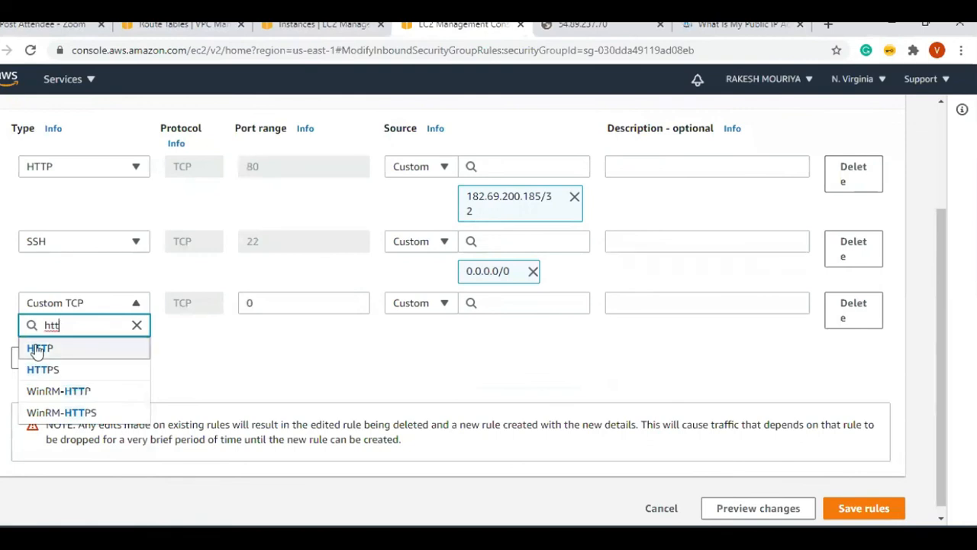
pyautogui.click(507, 305)
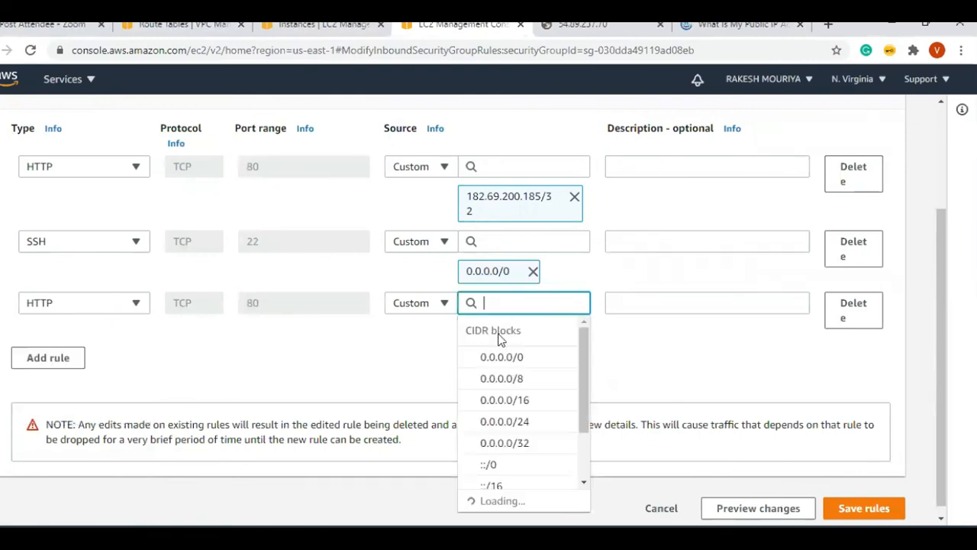
pyautogui.click(502, 356)
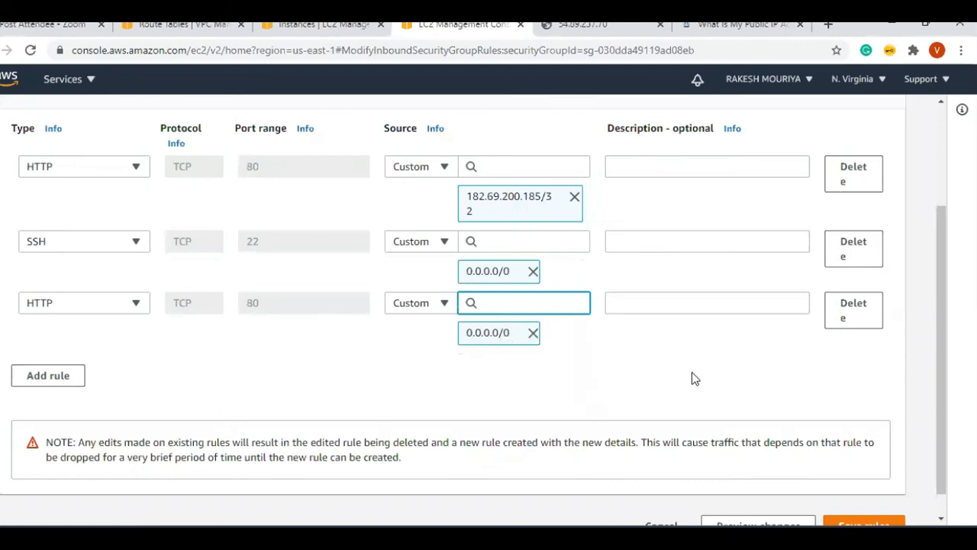
pyautogui.scroll(-1, 869, 500)
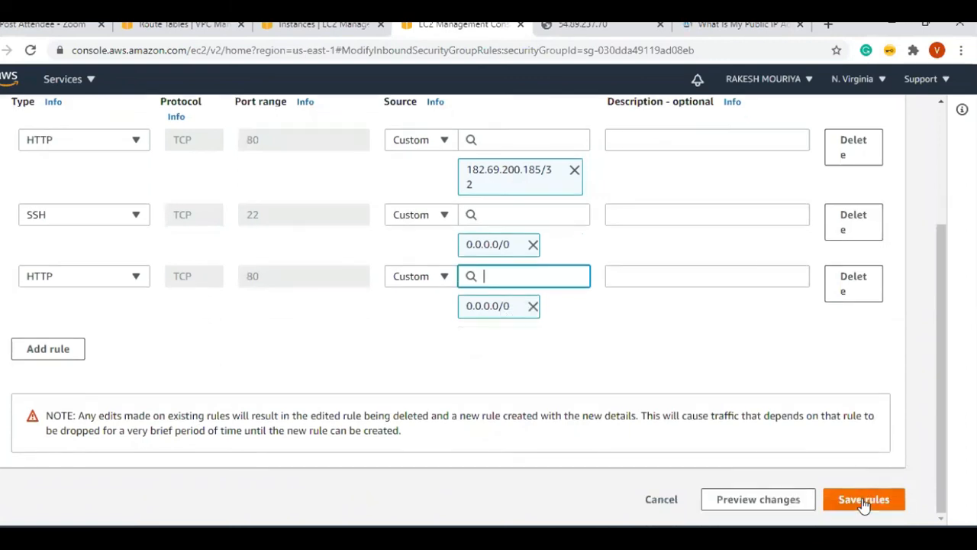
pyautogui.click(856, 499)
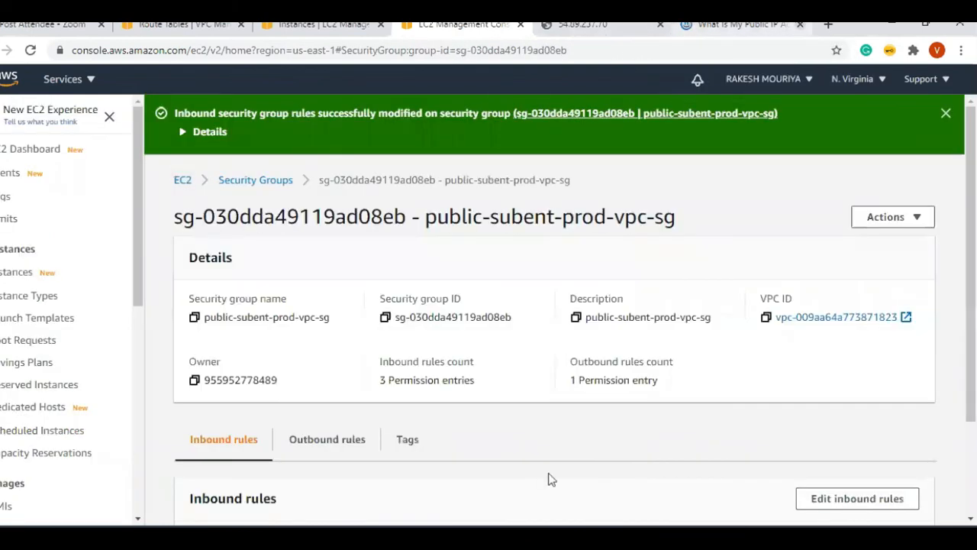
# - Review the security group's inbound and outbound rules, and reload the test page at 54.89.237.70
pyautogui.scroll(-3, 534, 467)
pyautogui.moveTo(574, 462); pyautogui.dragTo(397, 452)
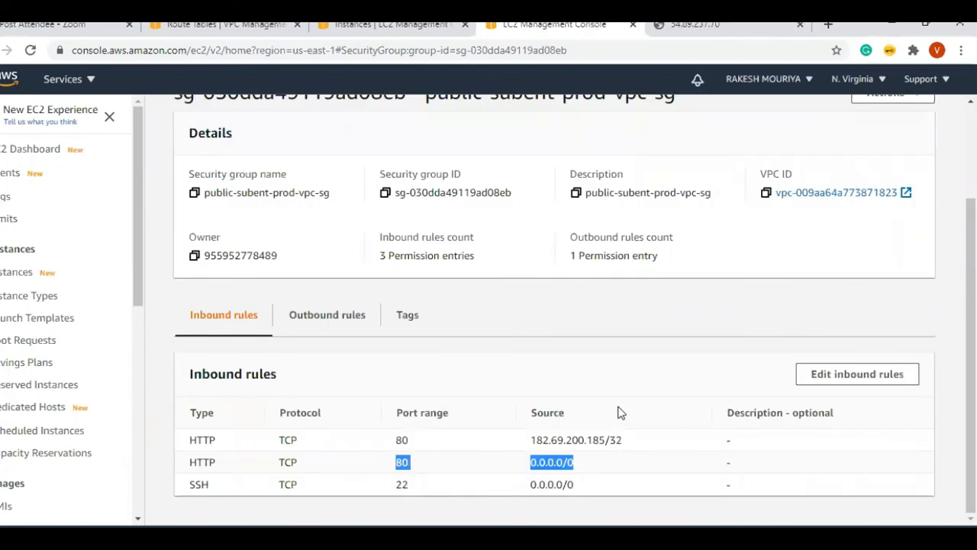
pyautogui.scroll(2, 618, 409)
pyautogui.scroll(-2, 619, 404)
pyautogui.click(313, 330)
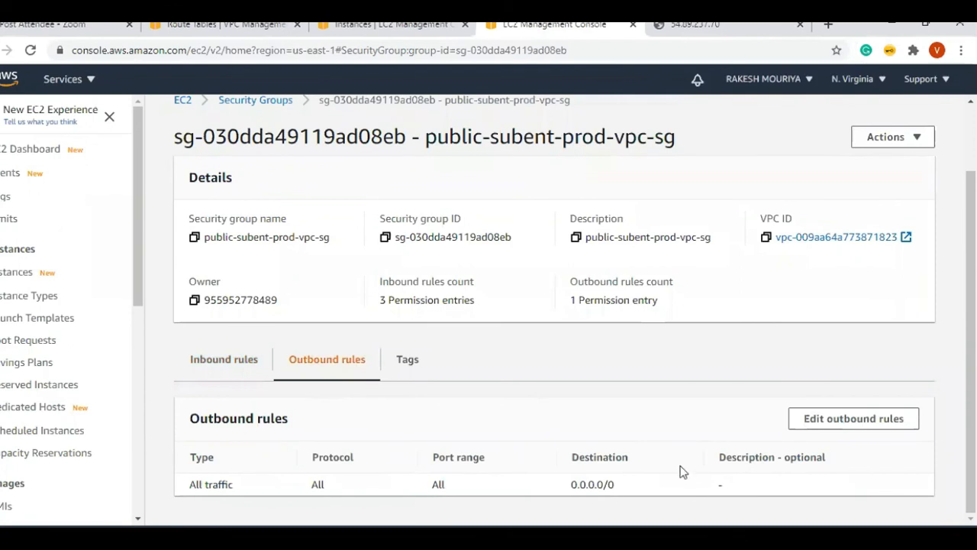
pyautogui.click(253, 365)
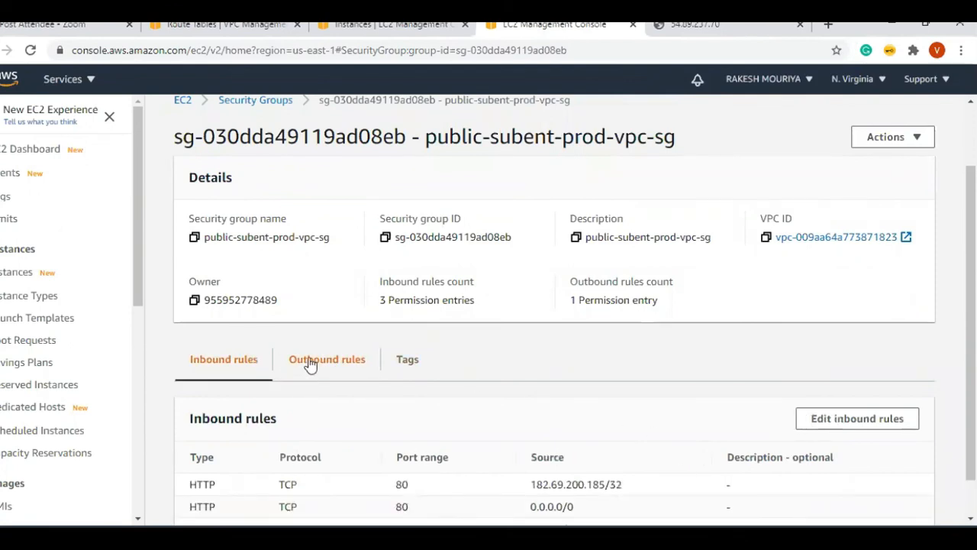
pyautogui.click(718, 26)
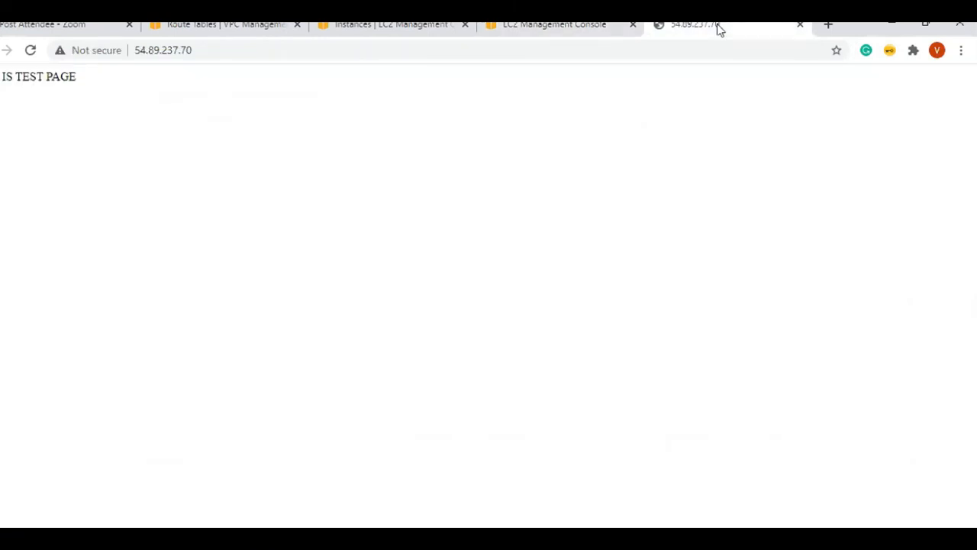
pyautogui.click(31, 50)
# - Return to the VPC console and bring up its list of network ACLs
pyautogui.click(214, 31)
pyautogui.scroll(-2, 105, 257)
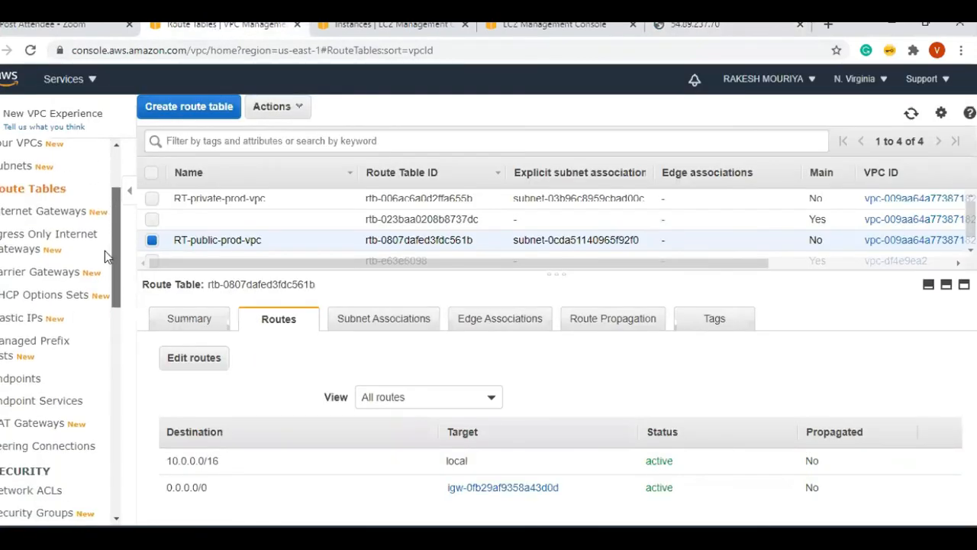
pyautogui.scroll(-1, 105, 252)
pyautogui.scroll(-1, 100, 278)
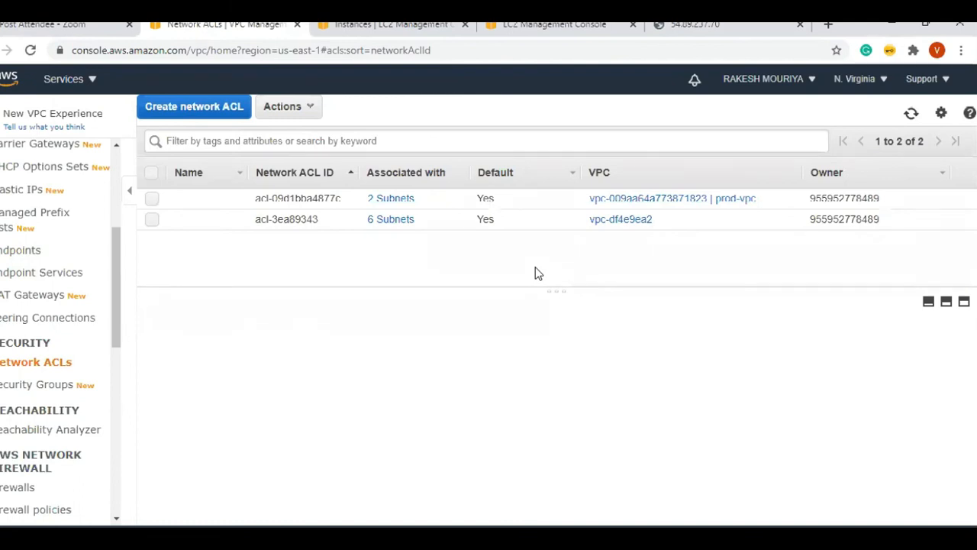
# - Create a network ACL with name tag NACL-prod-vpc in VPC vpc-009aa64a773871823, copying the prod-vpc part of the name from the notes
pyautogui.click(196, 113)
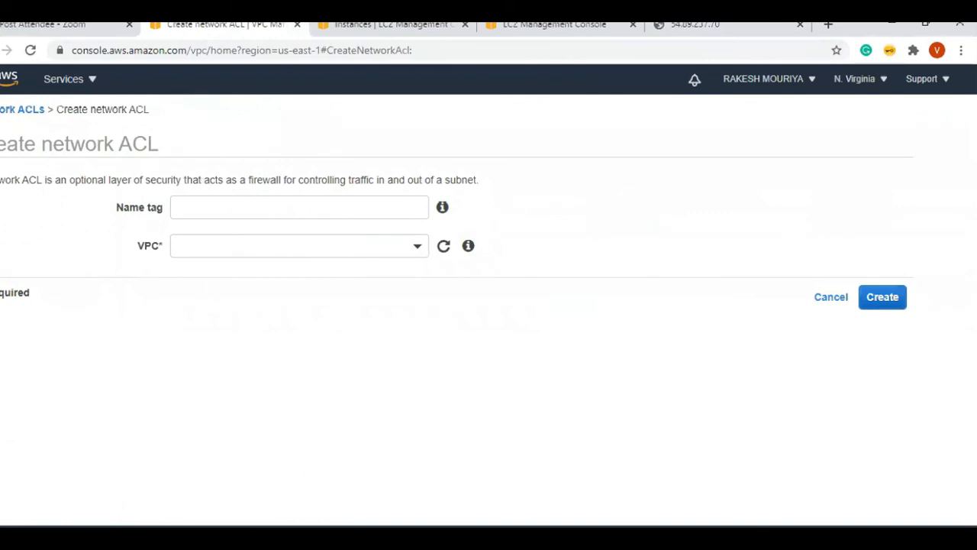
pyautogui.click(85, 538)
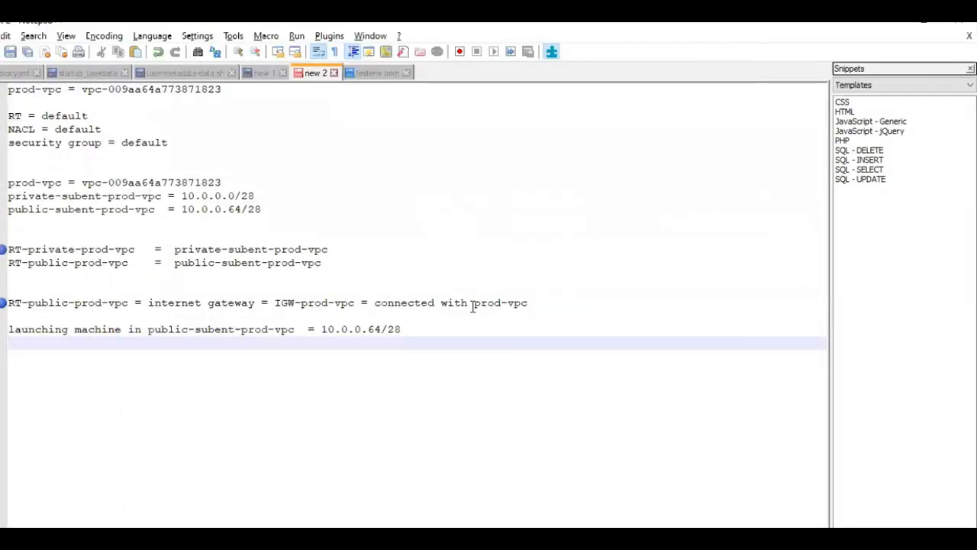
pyautogui.moveTo(548, 303); pyautogui.dragTo(473, 303)
pyautogui.hotkey('ctrl', 'c')
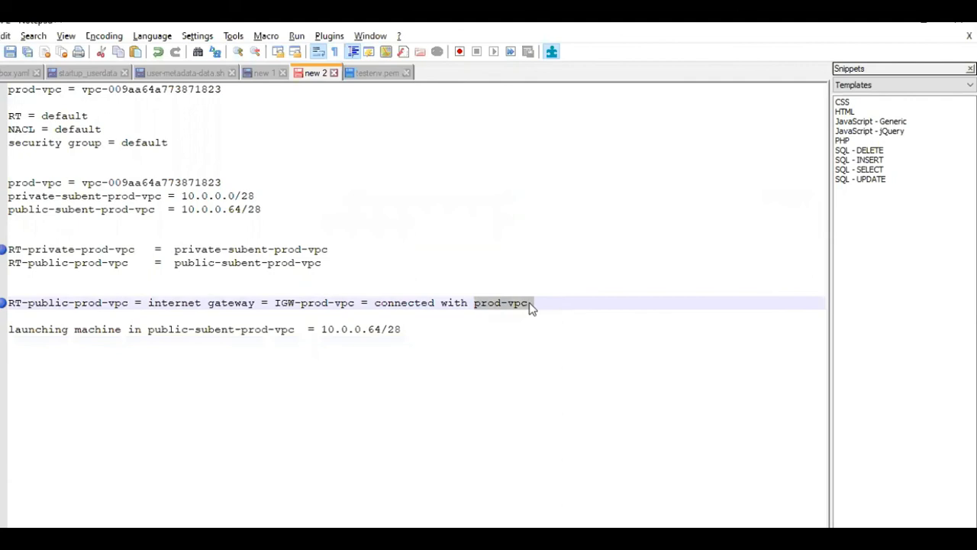
pyautogui.hotkey('alt', 'Tab')
pyautogui.click(220, 203)
pyautogui.write('NAC')
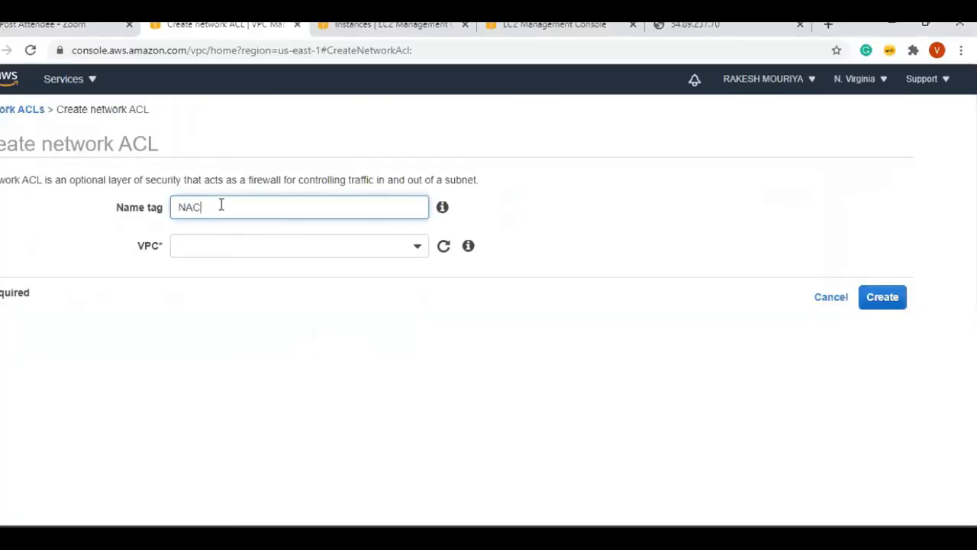
pyautogui.write('L-')
pyautogui.hotkey('ctrl', 'v')
pyautogui.click(299, 245)
pyautogui.click(256, 326)
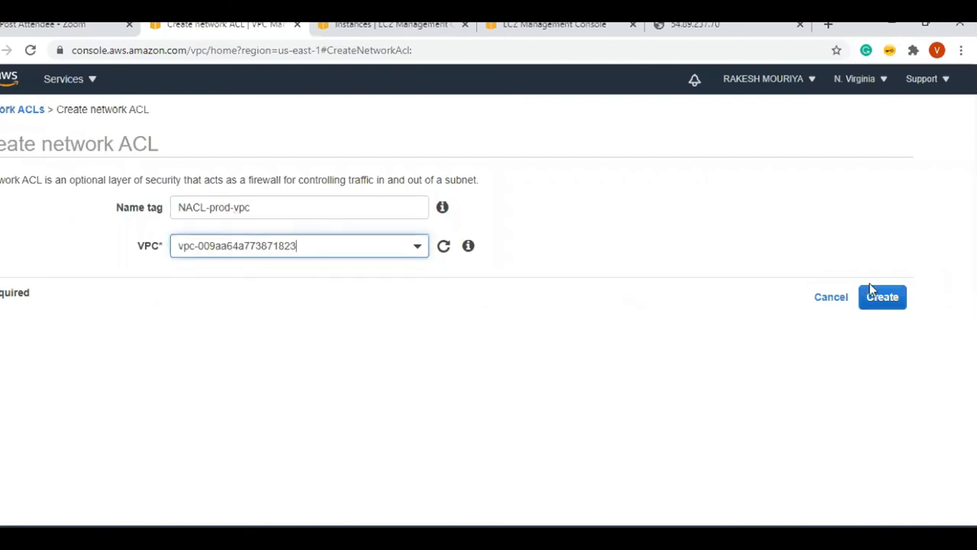
pyautogui.click(883, 297)
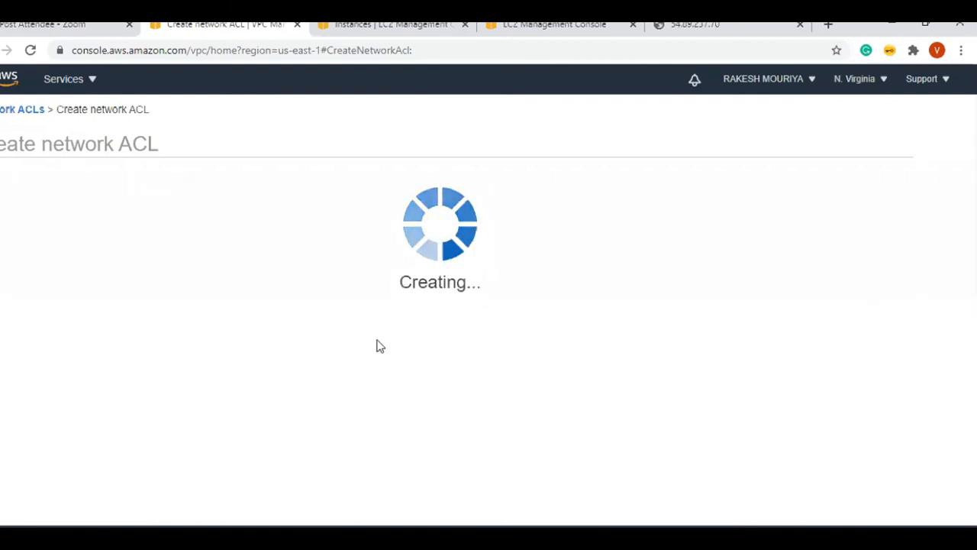
# - Switch to the Notepad++ notes and add the line "Created one NACL -prod-vpc" below the machine launch entry
pyautogui.click(233, 537)
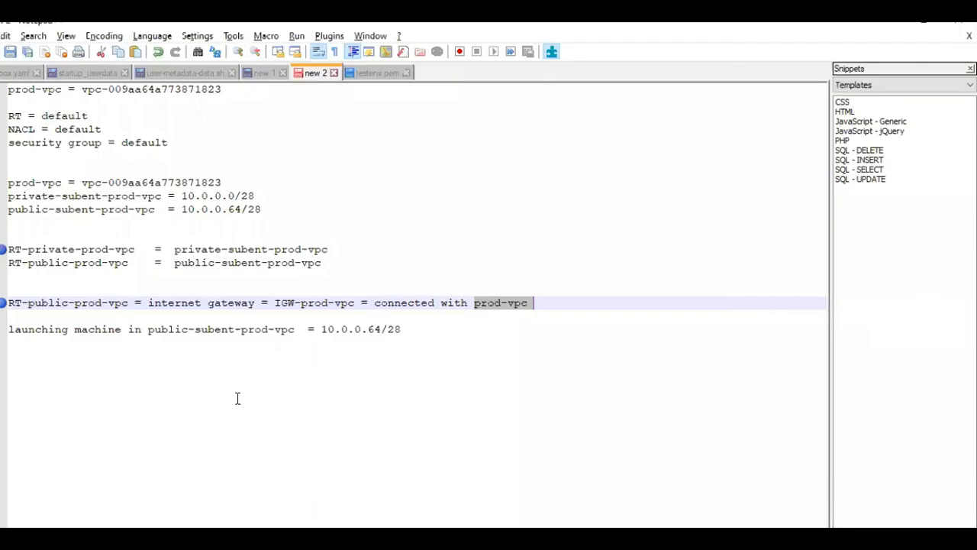
pyautogui.click(454, 326)
pyautogui.press('Return')
pyautogui.press('Return')
pyautogui.write('Create one')
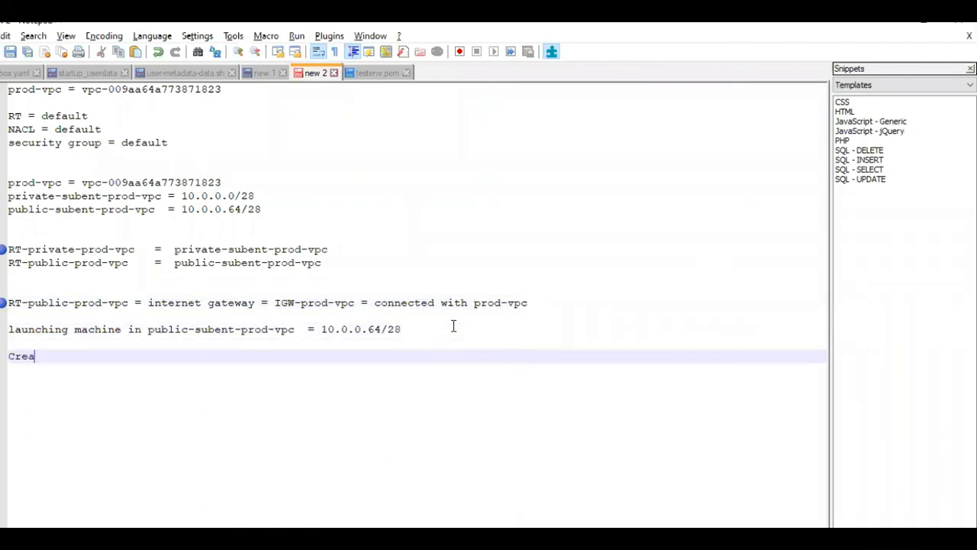
pyautogui.press('BackSpace')
pyautogui.press('BackSpace')
pyautogui.press('BackSpace')
pyautogui.press('BackSpace')
pyautogui.write('d one NACL -prod-vpc')
# - Associate network ACL NACL-prod-vpc with the public subnet 10.0.0.64/28 and bring up the ACL's inbound rules
pyautogui.hotkey('alt', 'Tab')
pyautogui.click(150, 221)
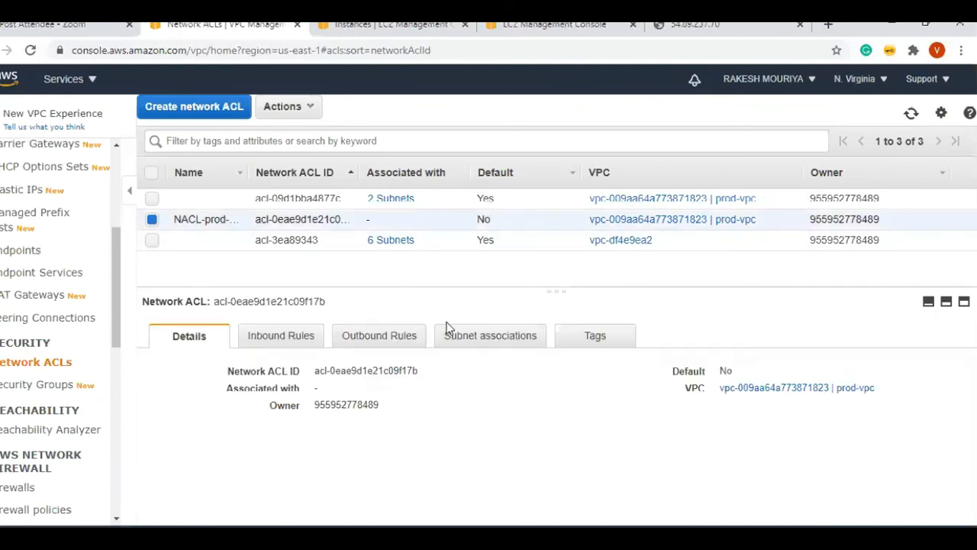
pyautogui.click(468, 336)
pyautogui.click(276, 370)
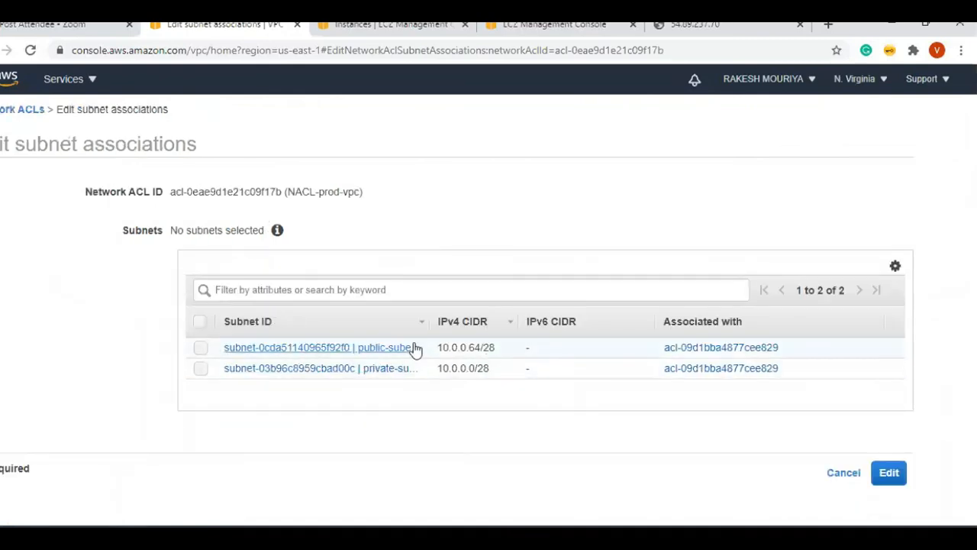
pyautogui.click(200, 348)
pyautogui.click(891, 475)
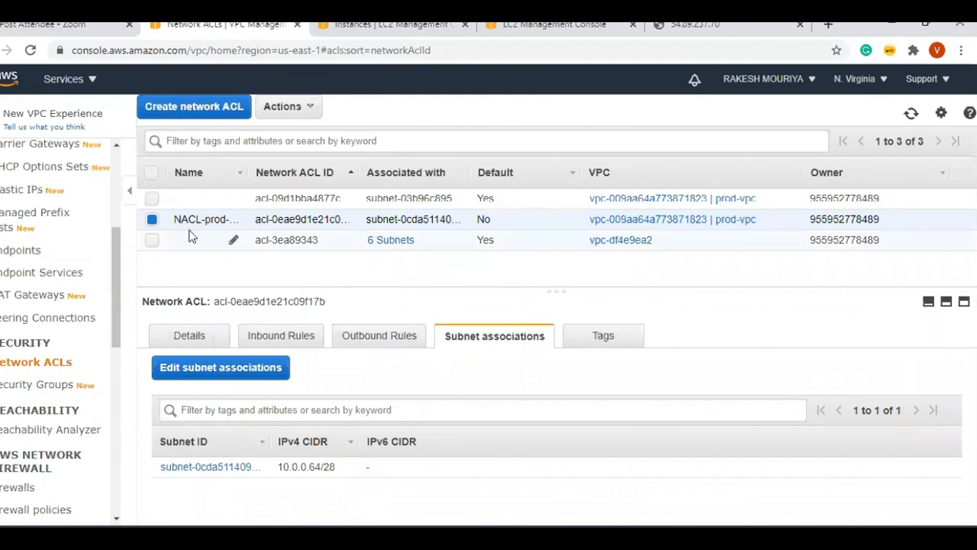
pyautogui.click(290, 343)
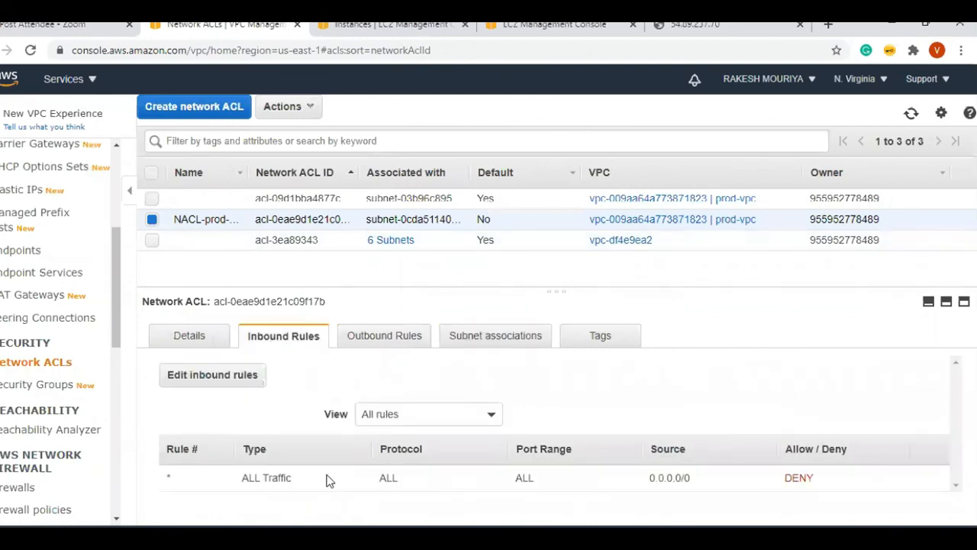
# - Review the inbound and outbound rules of NACL-prod-vpc, and reload the test page at 54.89.237.70
pyautogui.moveTo(238, 479); pyautogui.dragTo(854, 482)
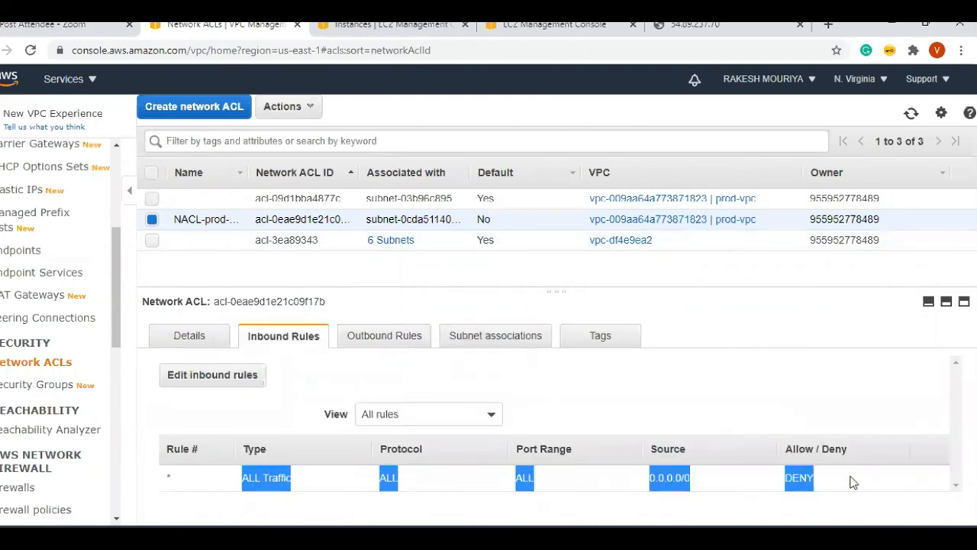
pyautogui.click(364, 341)
pyautogui.moveTo(847, 482); pyautogui.dragTo(333, 365)
pyautogui.click(336, 367)
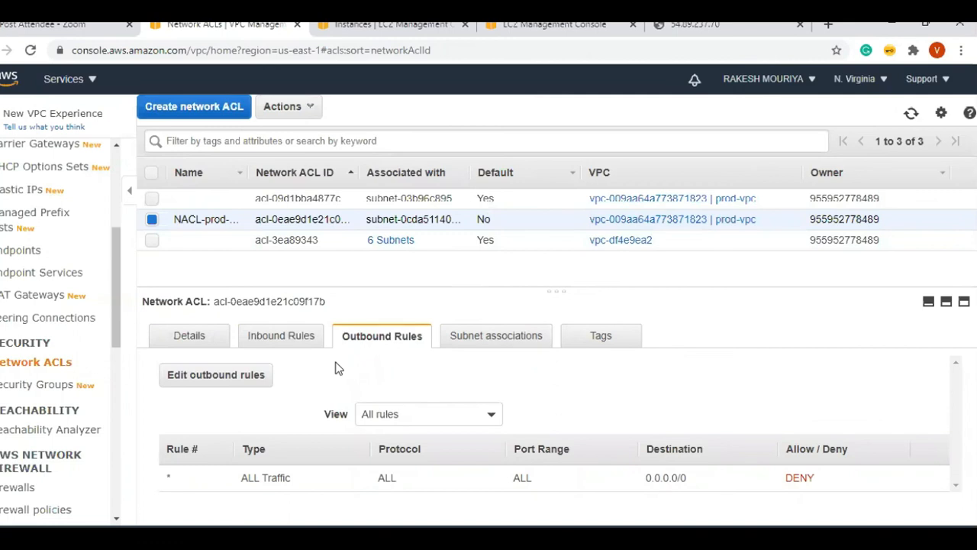
pyautogui.click(285, 336)
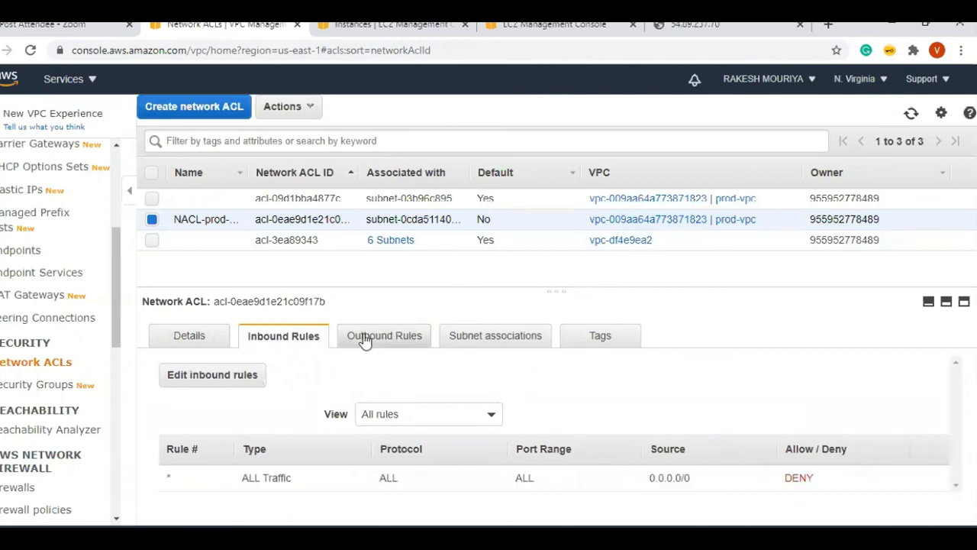
pyautogui.click(662, 32)
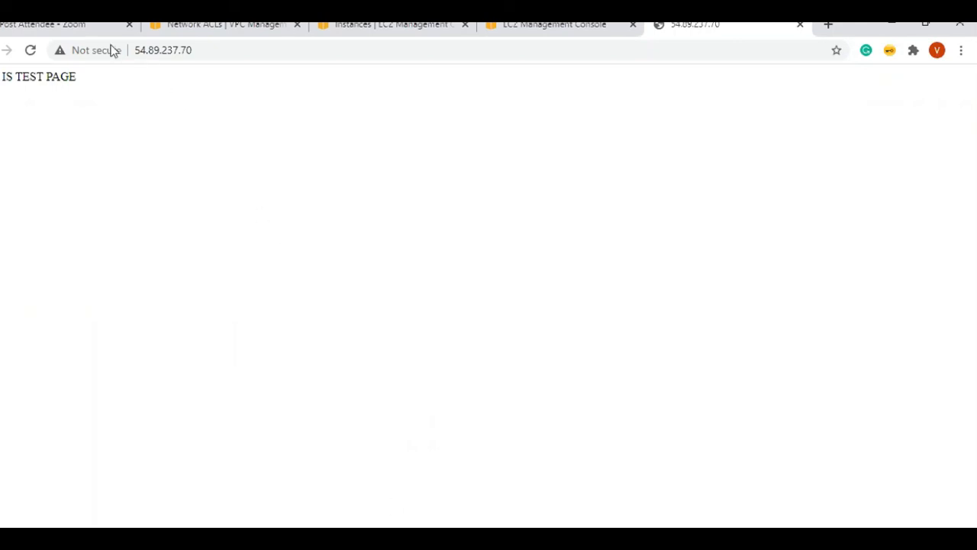
pyautogui.click(31, 49)
# - Delete both HTTP inbound rules from security group public-subent-prod-vpc-sg, keeping only the SSH rule, and save the rules
pyautogui.click(574, 25)
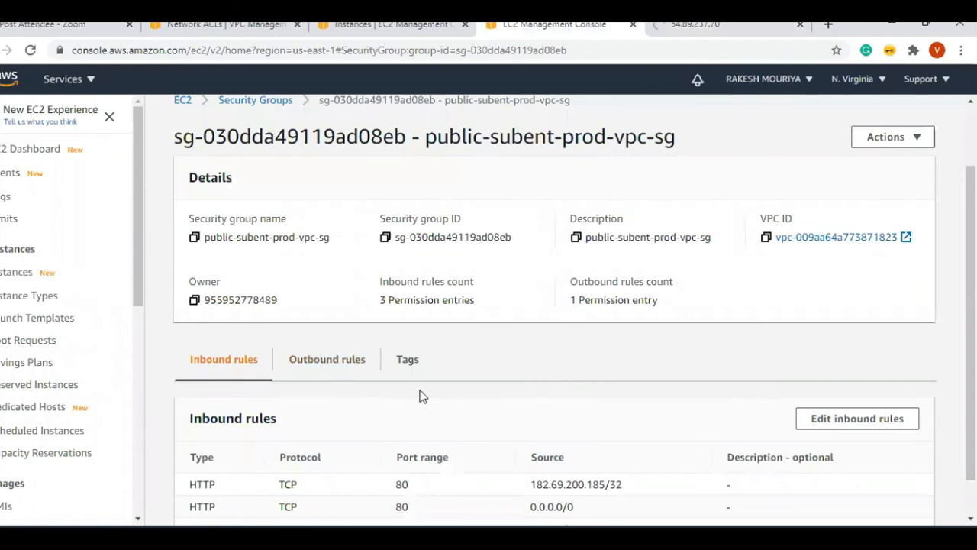
pyautogui.scroll(-1, 421, 395)
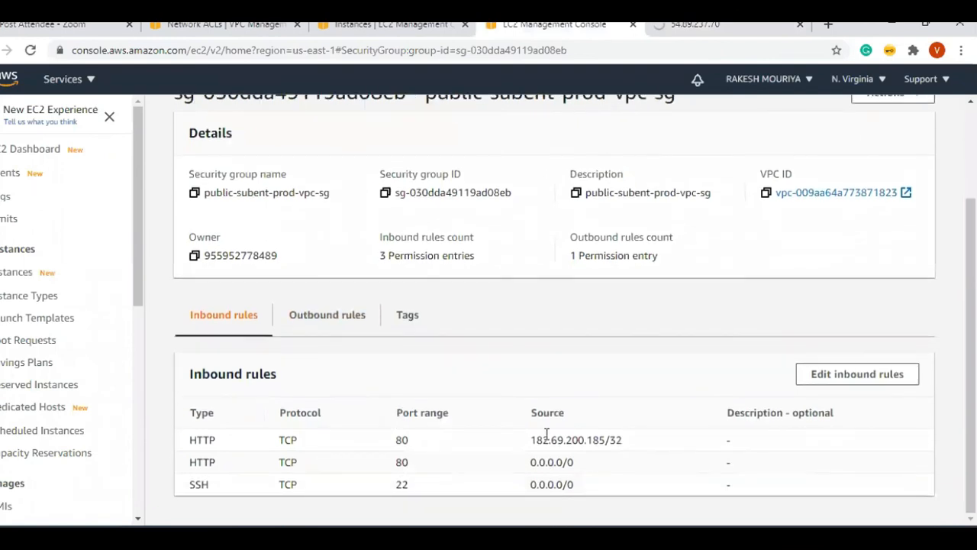
pyautogui.click(824, 375)
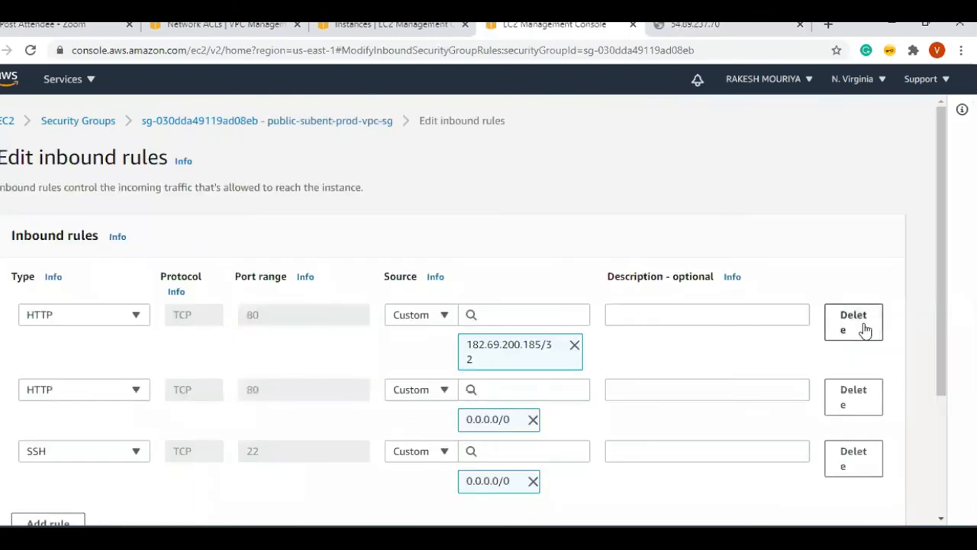
pyautogui.click(862, 329)
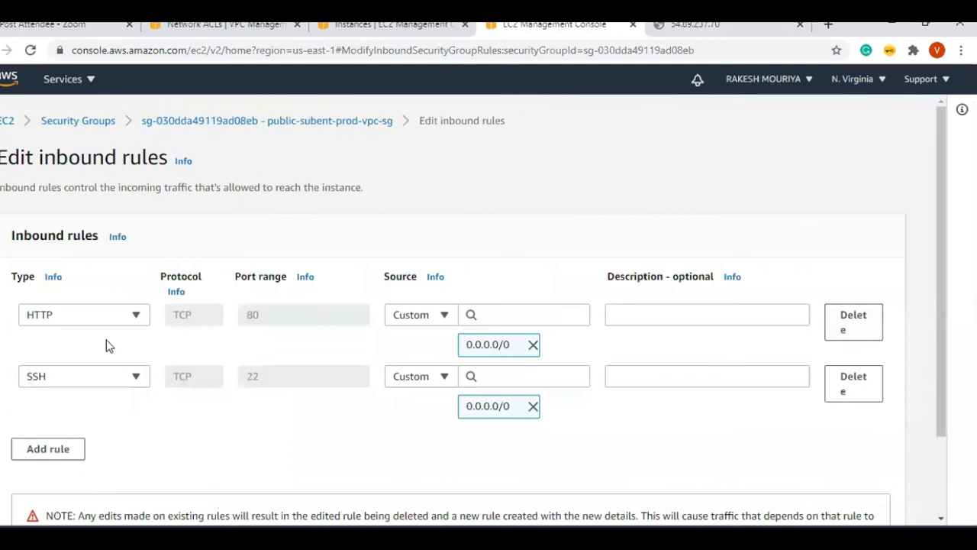
pyautogui.click(867, 330)
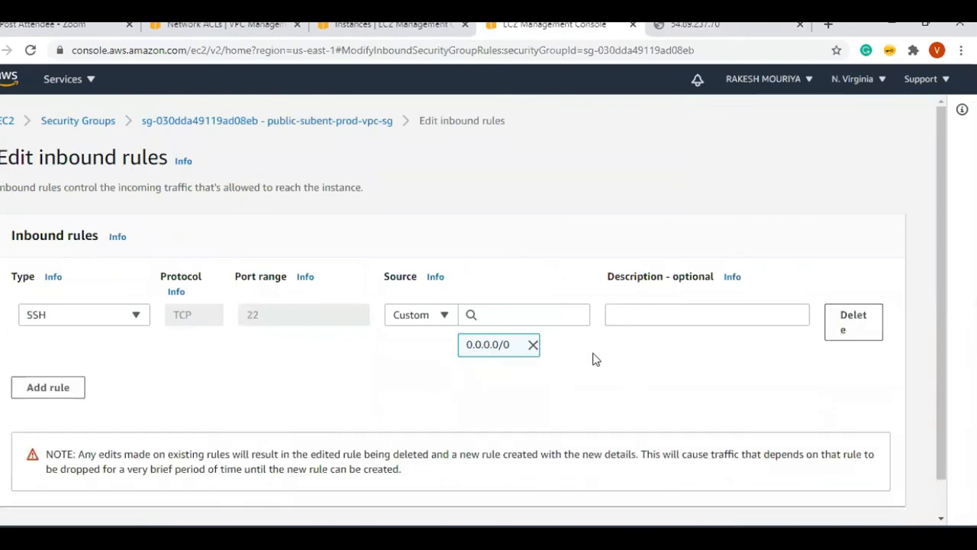
pyautogui.scroll(-1, 820, 477)
pyautogui.click(861, 502)
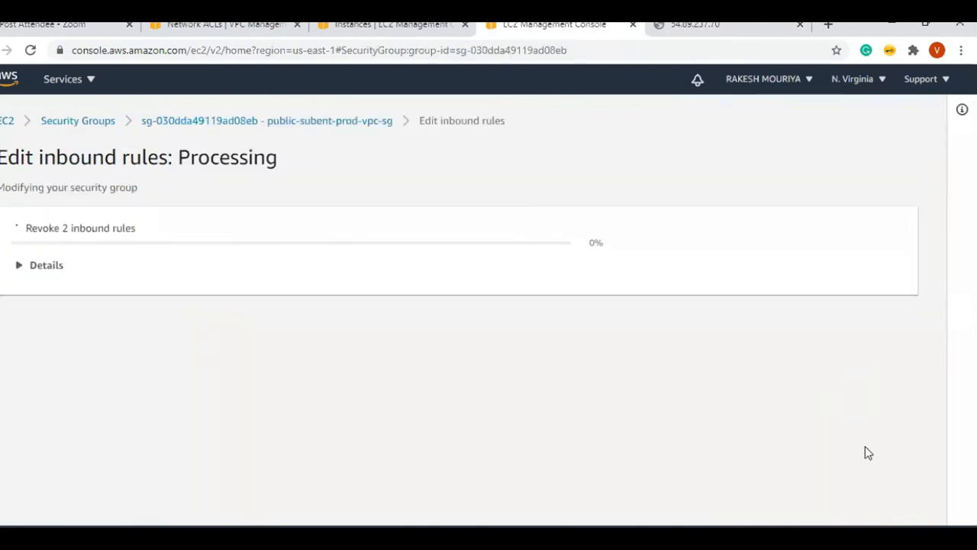
# - Add inbound rule 100 to network ACL NACL-prod-vpc, allowing HTTP (80) from source 0.0.0.0/0, and save it
pyautogui.click(229, 24)
pyautogui.click(224, 379)
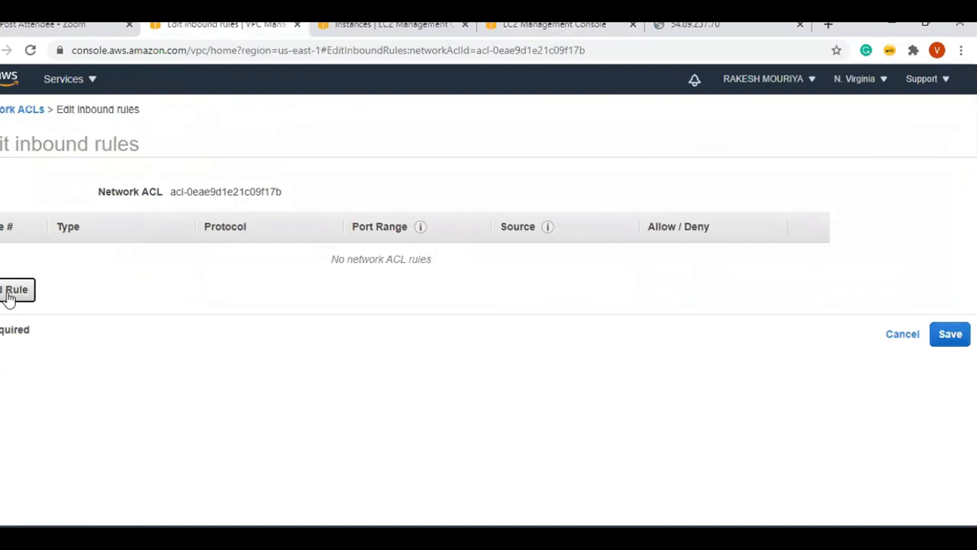
pyautogui.click(10, 290)
pyautogui.write('100')
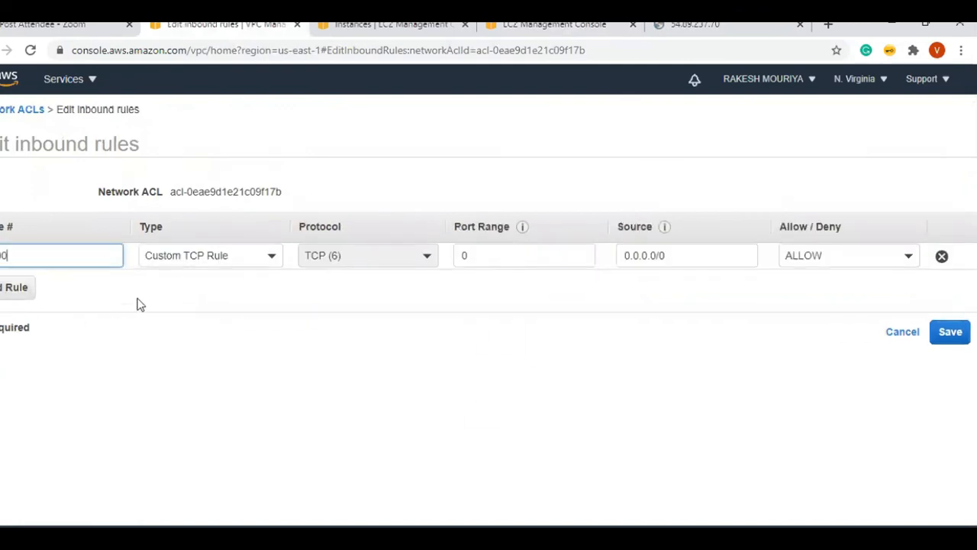
pyautogui.click(213, 260)
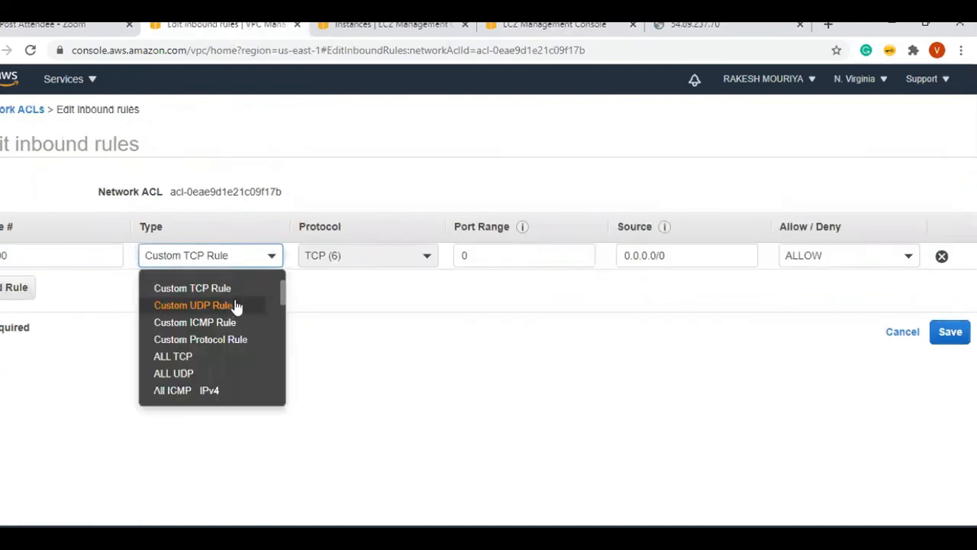
pyautogui.scroll(-2, 235, 310)
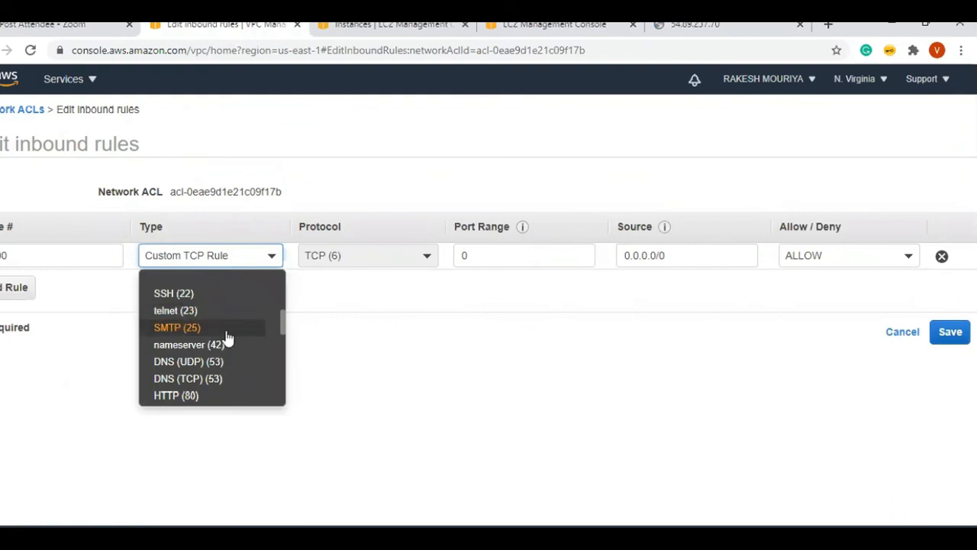
pyautogui.click(203, 395)
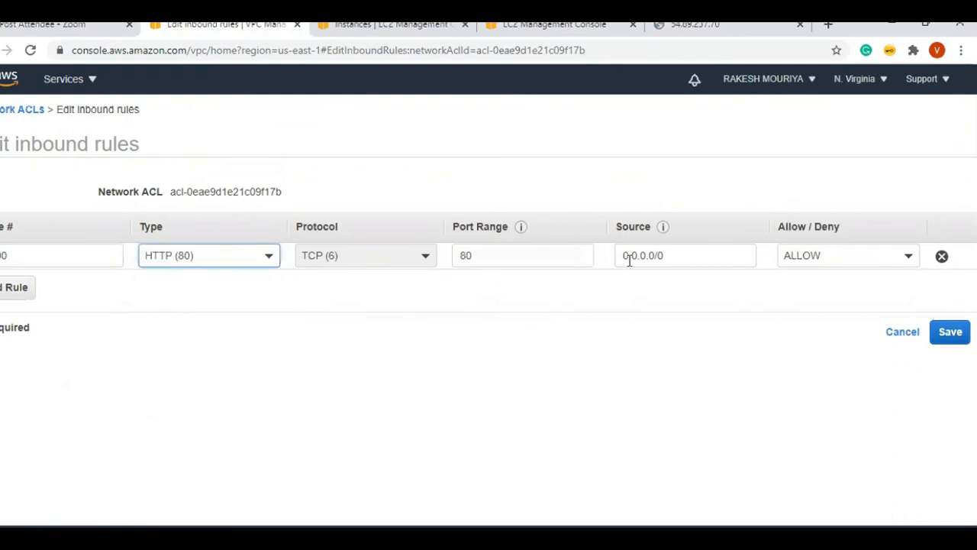
pyautogui.click(823, 261)
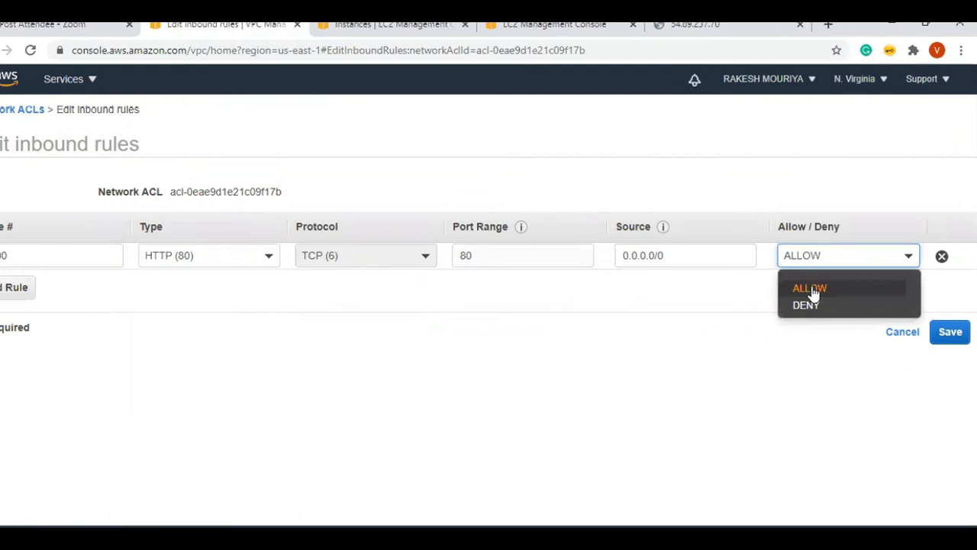
pyautogui.click(811, 289)
pyautogui.click(950, 332)
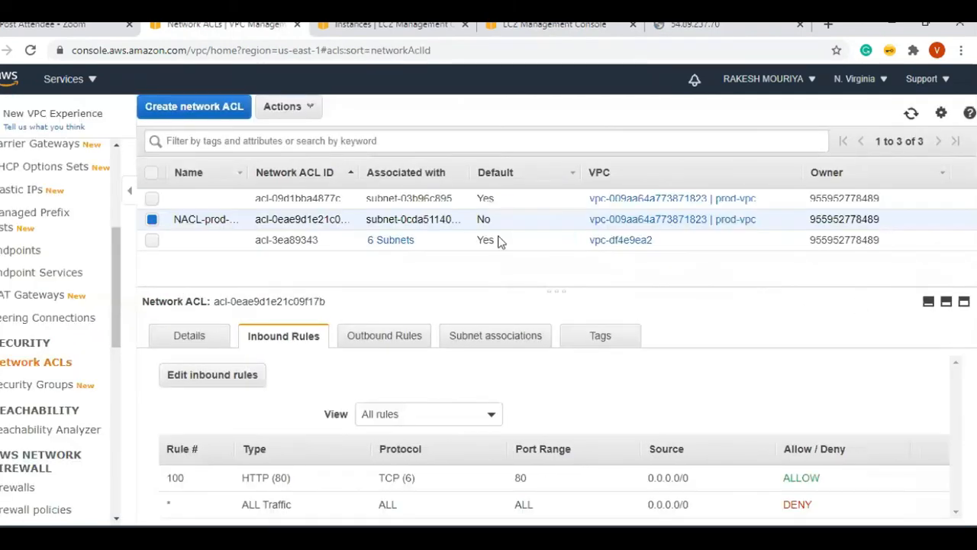
# - Reload the test page at 54.89.237.70 and bring up the outbound rules of NACL-prod-vpc
pyautogui.click(706, 25)
pyautogui.click(30, 51)
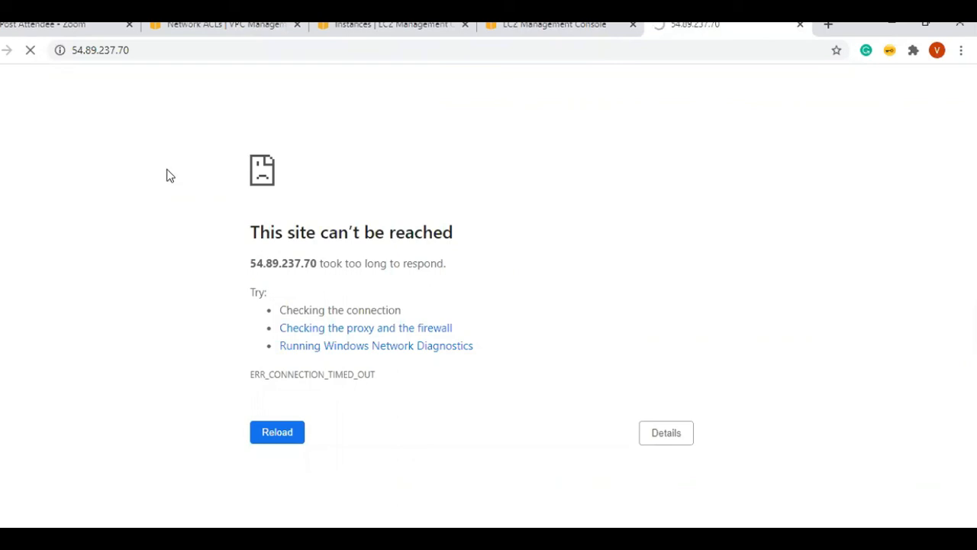
pyautogui.click(233, 27)
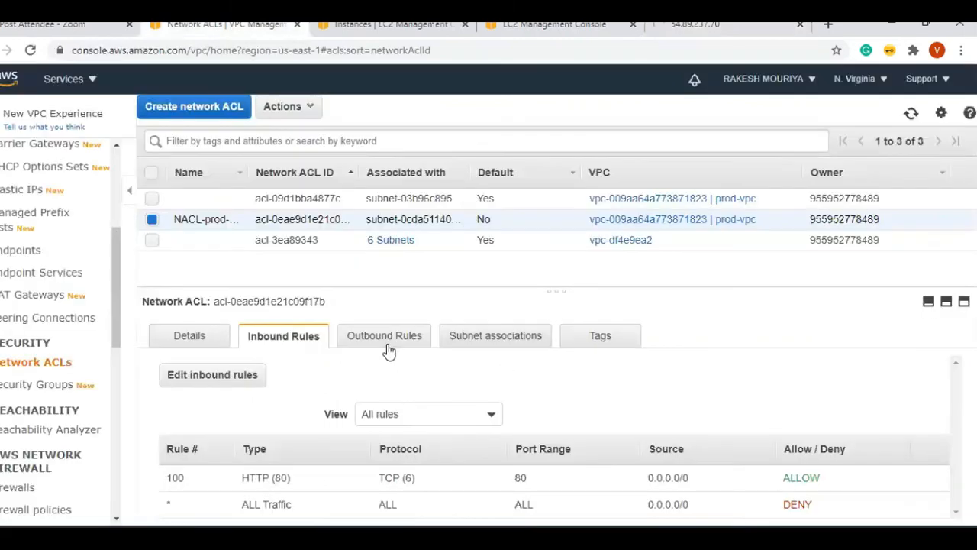
pyautogui.click(341, 350)
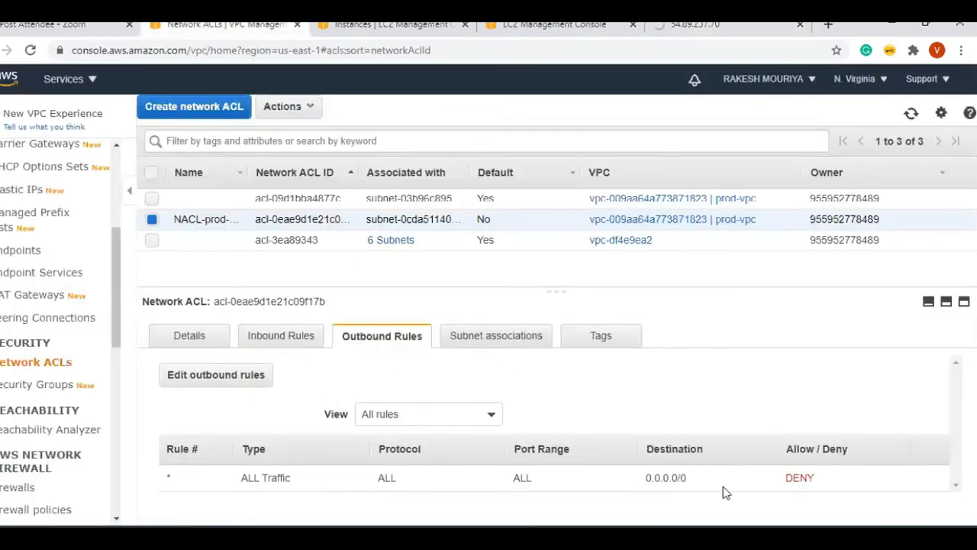
# - Save a new outbound rule 100 on NACL-prod-vpc allowing HTTP (80) to destination 0.0.0.0/0, and reload the test page at 54.89.237.70
pyautogui.click(202, 389)
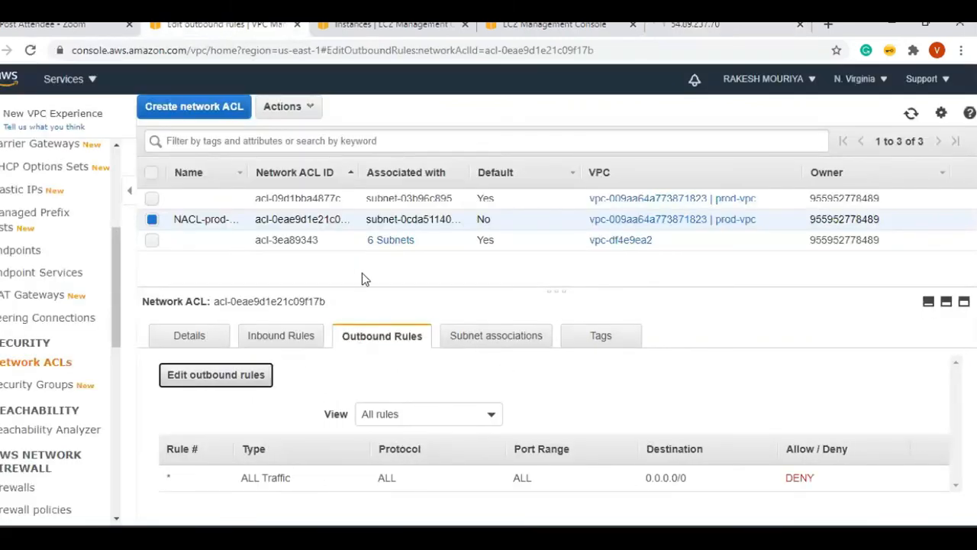
pyautogui.click(18, 292)
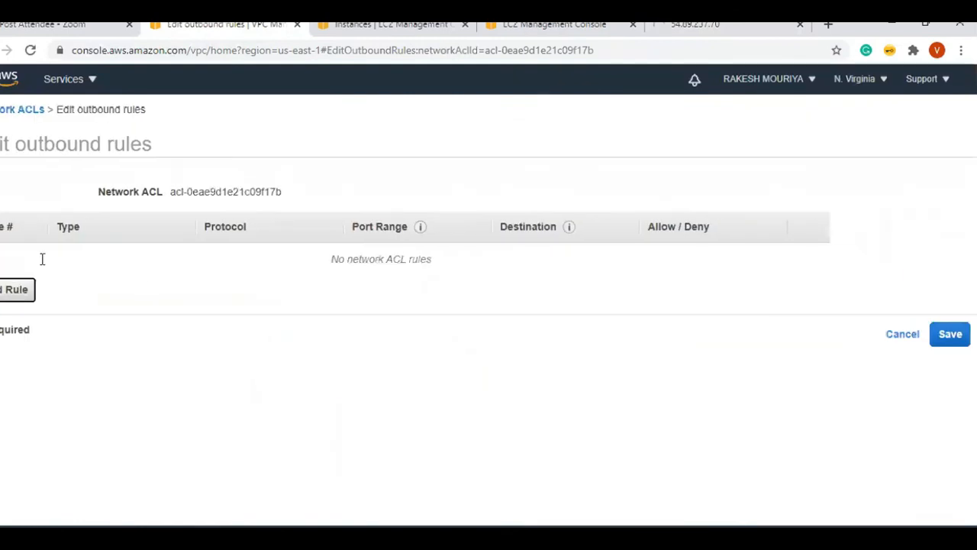
pyautogui.write('100')
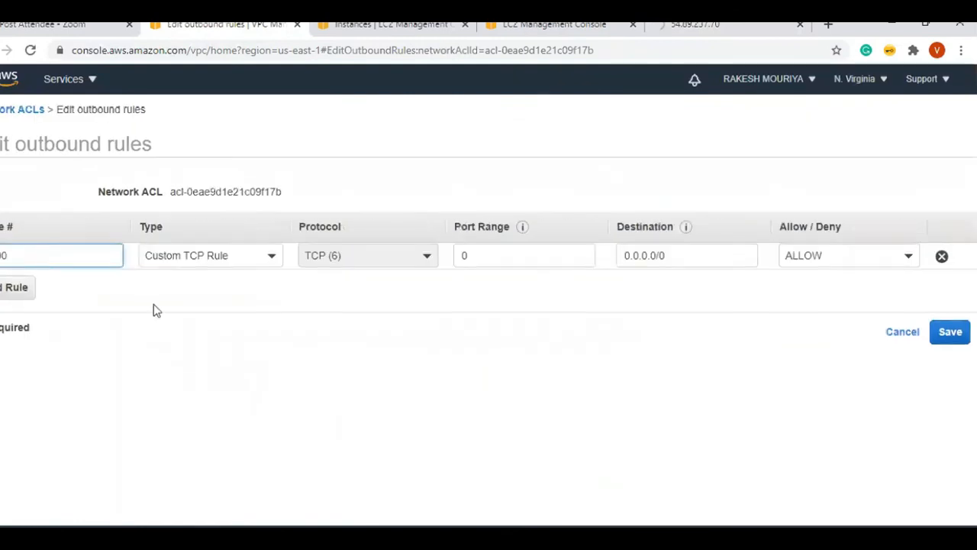
pyautogui.click(256, 262)
pyautogui.click(255, 259)
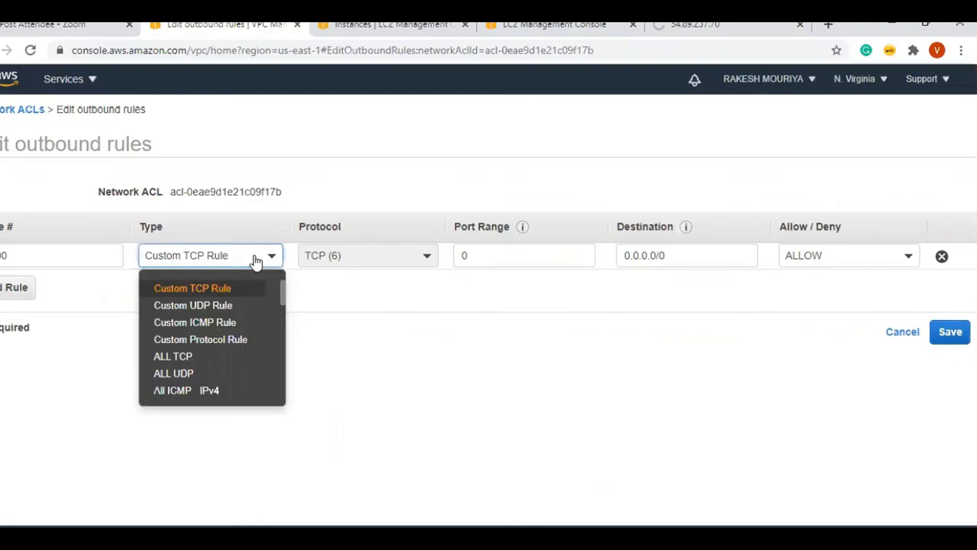
pyautogui.scroll(-2, 241, 328)
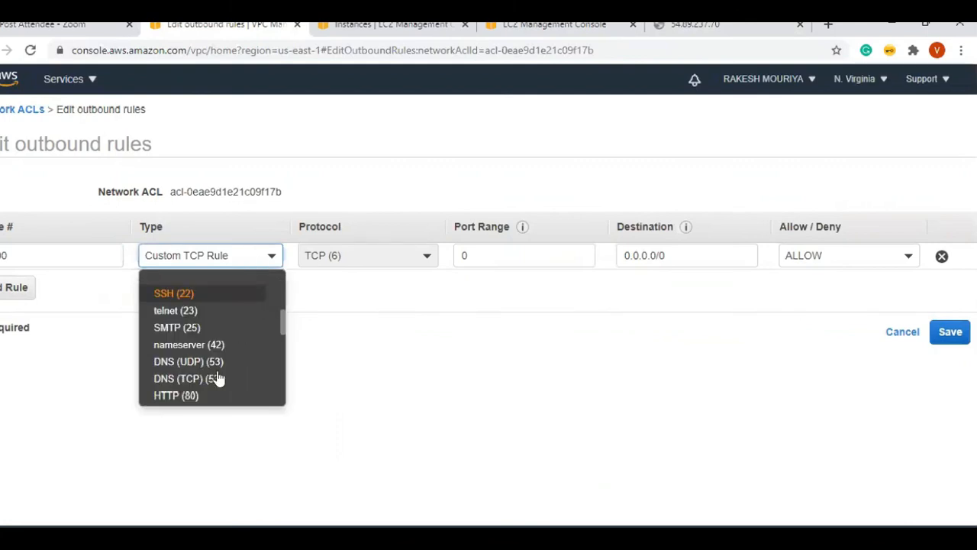
pyautogui.press('Return')
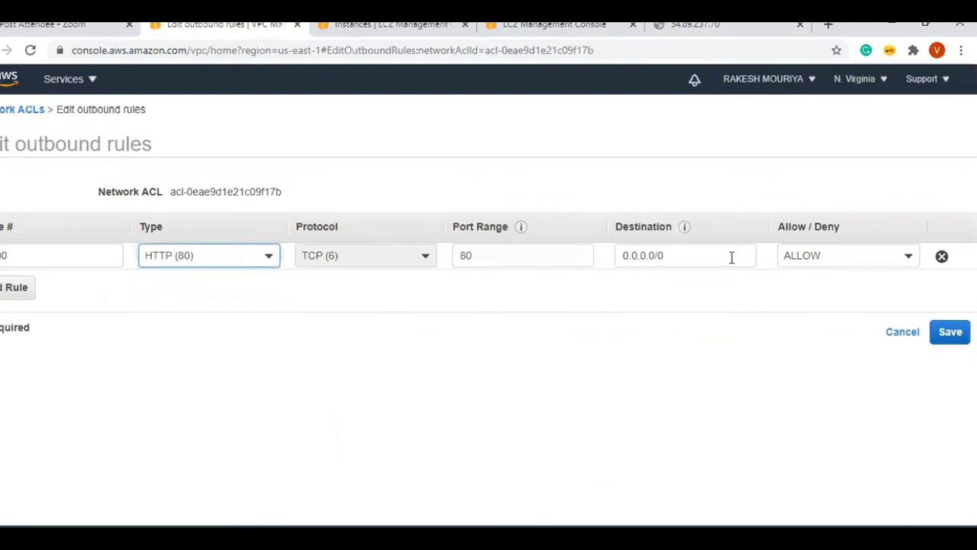
pyautogui.click(829, 259)
pyautogui.click(837, 291)
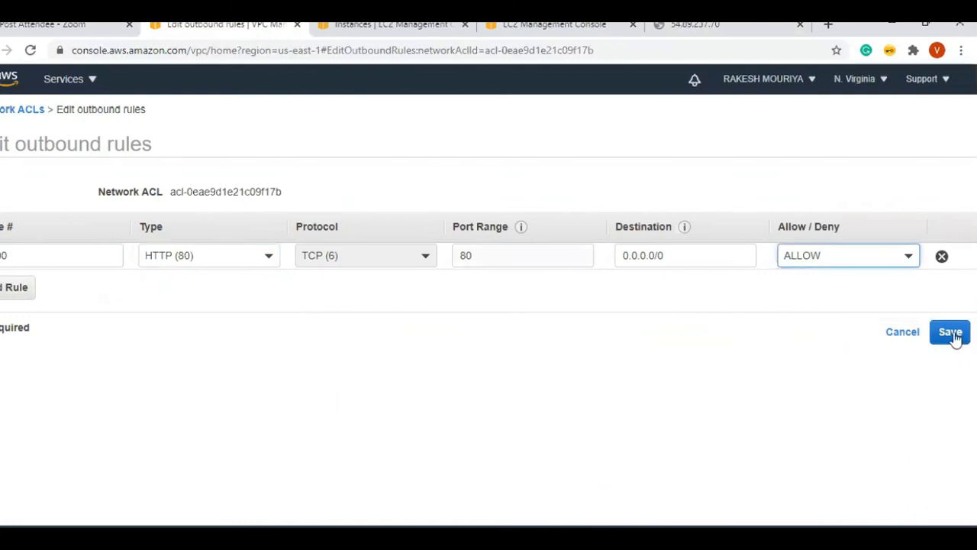
pyautogui.click(953, 338)
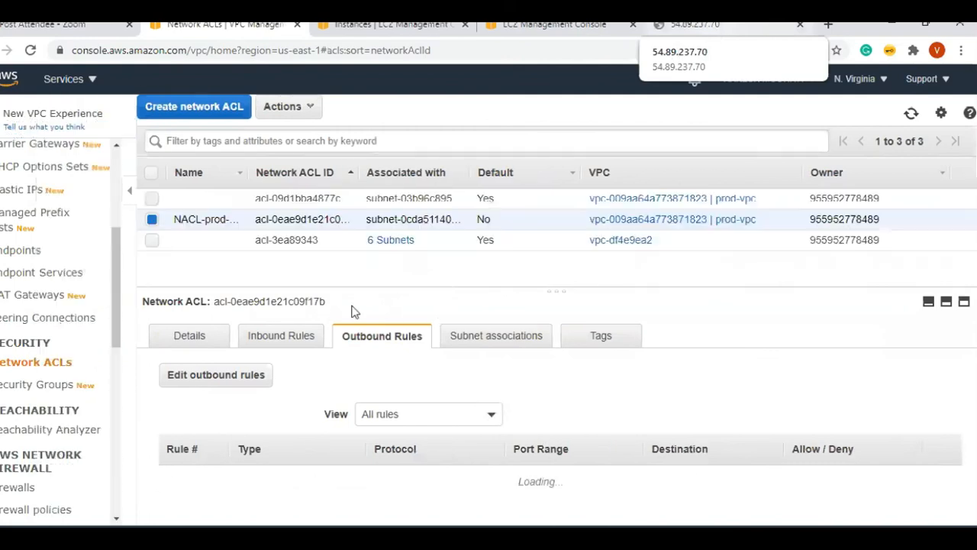
pyautogui.click(688, 28)
pyautogui.click(31, 51)
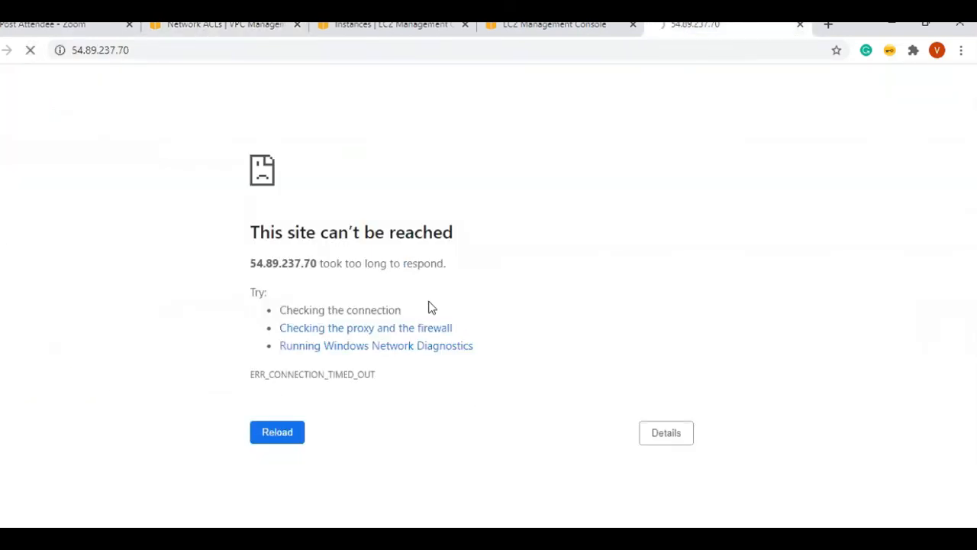